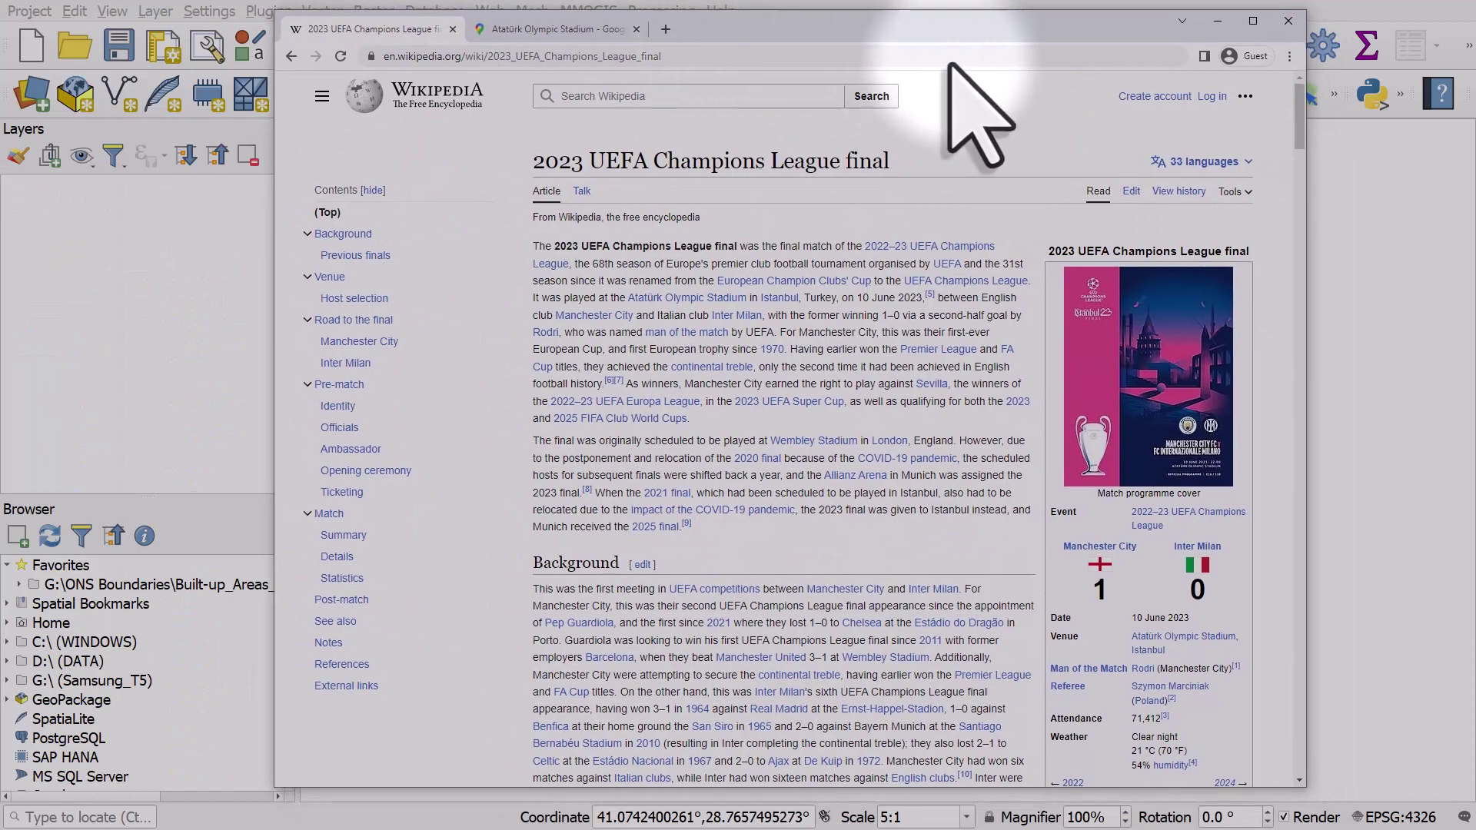
- Scroll the 2023 Champions League final article down to the Manchester City lineup tables
{"action": "left_click_drag", "start_coordinate": [1300, 132], "coordinate": [1299, 465]}
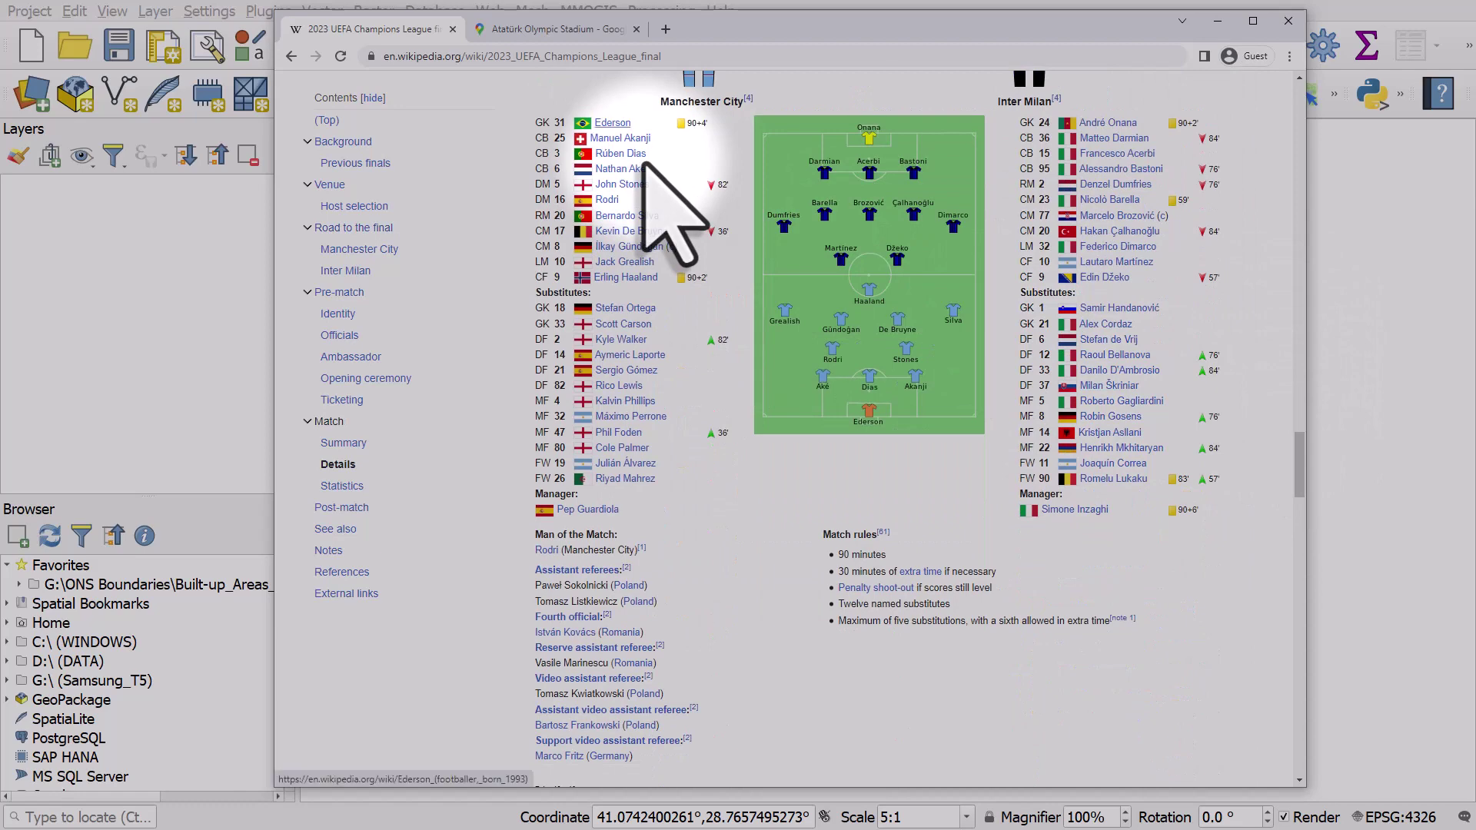
{"action": "mouse_move", "coordinate": [613, 123]}
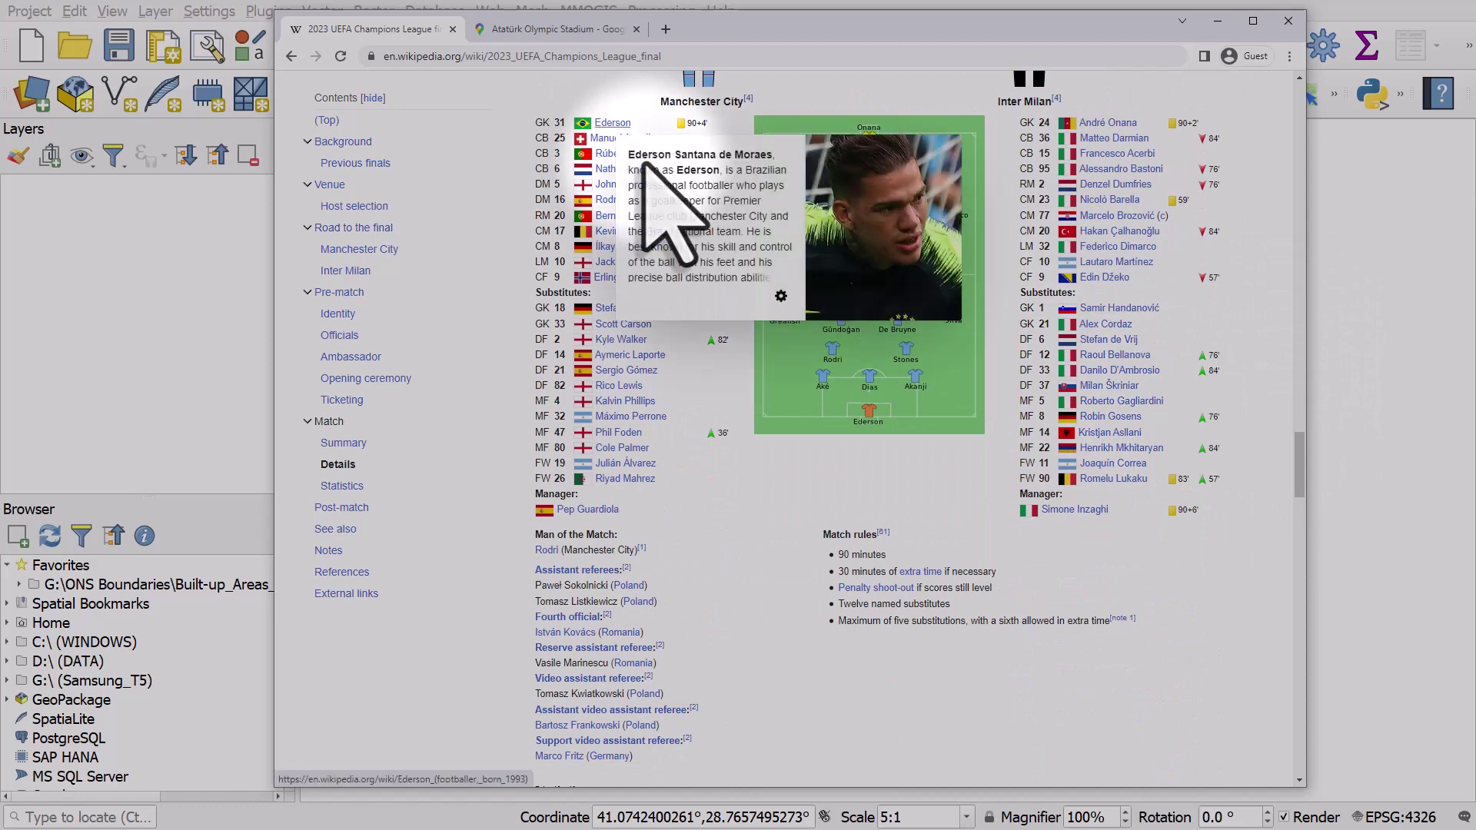
- Copy the Atatürk Olympic Stadium coordinates 41.07415, 28.76568 from Google Maps
{"action": "left_click", "coordinate": [554, 34]}
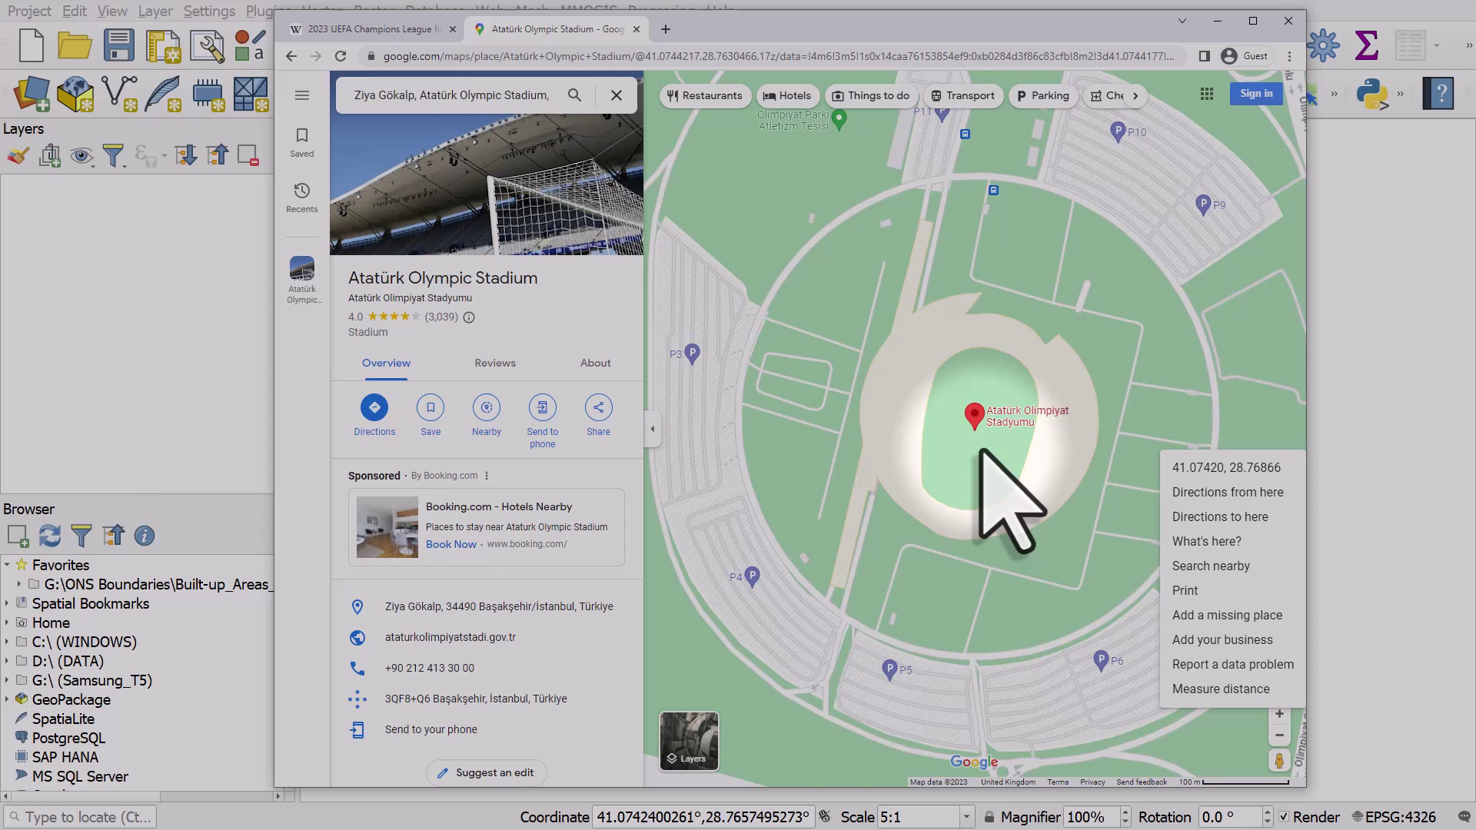
{"action": "scroll", "coordinate": [982, 452], "scroll_direction": "down", "scroll_amount": 3}
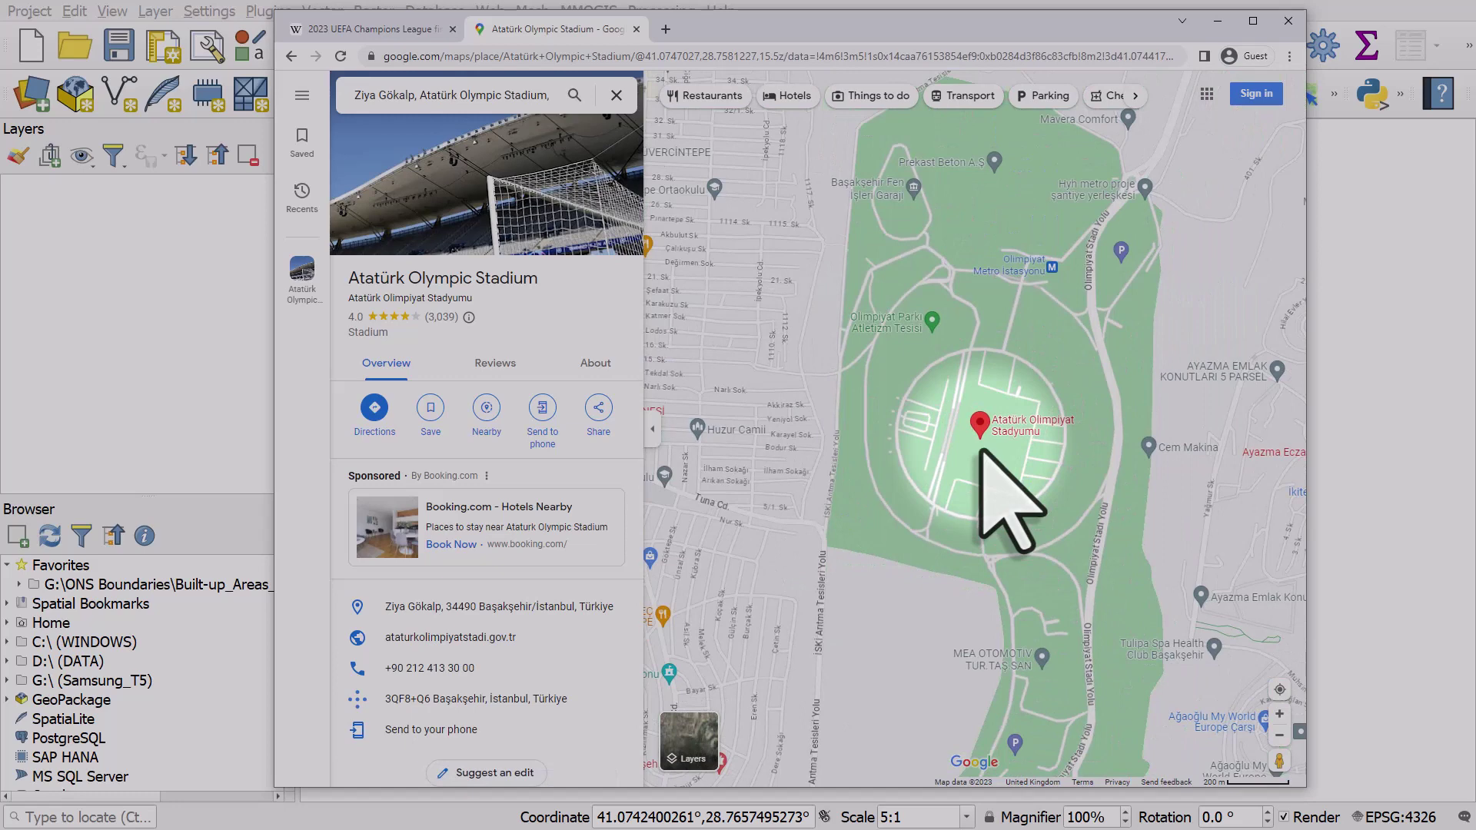
{"action": "right_click", "coordinate": [982, 454]}
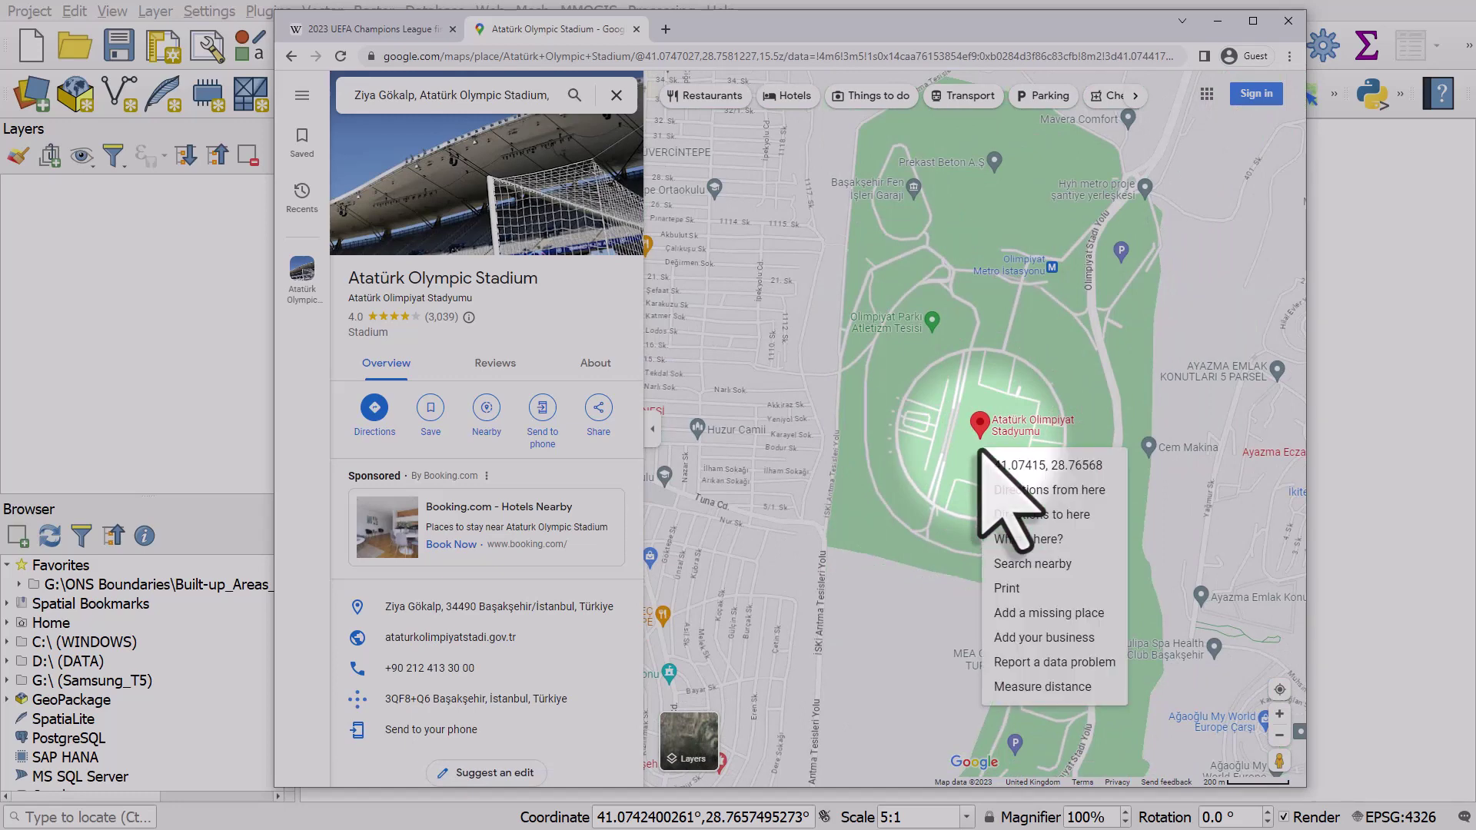
{"action": "left_click", "coordinate": [1105, 468]}
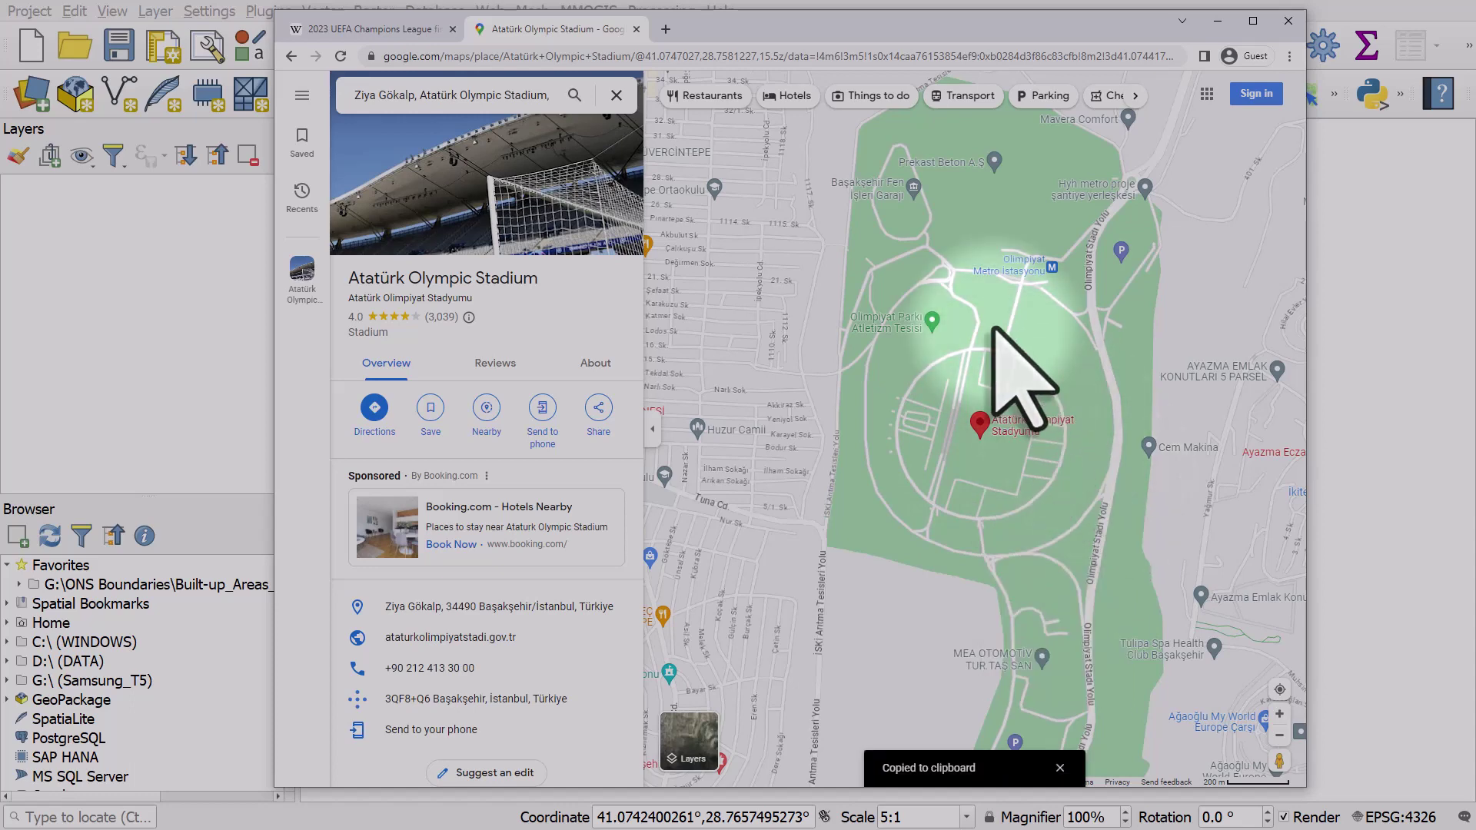
- Check Ederson's birthplace, Osasco, in his Wikipedia infobox, then switch to man-city-ucl-2023.csv
{"action": "left_click", "coordinate": [357, 31]}
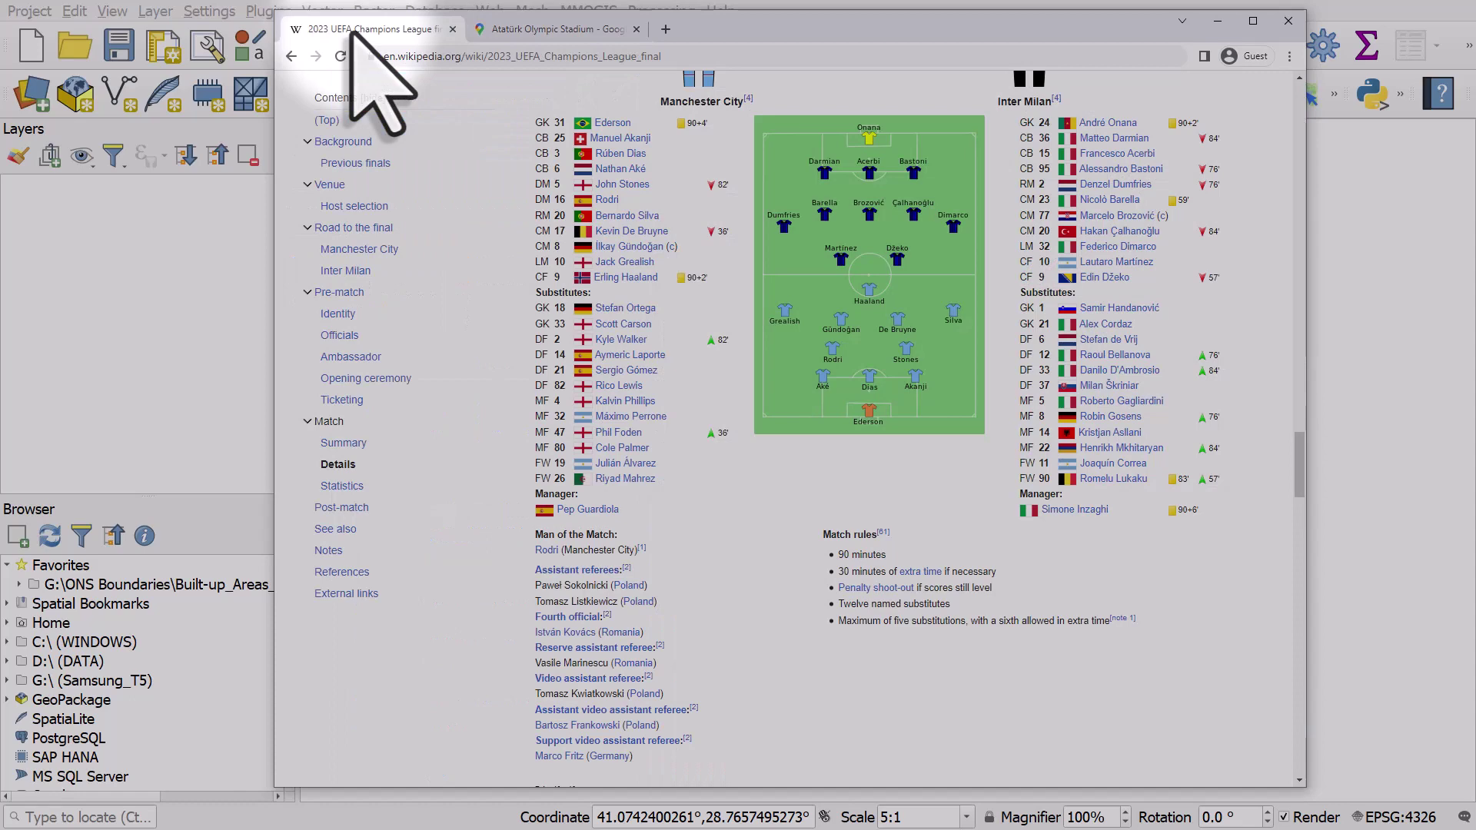
{"action": "left_click", "coordinate": [609, 124]}
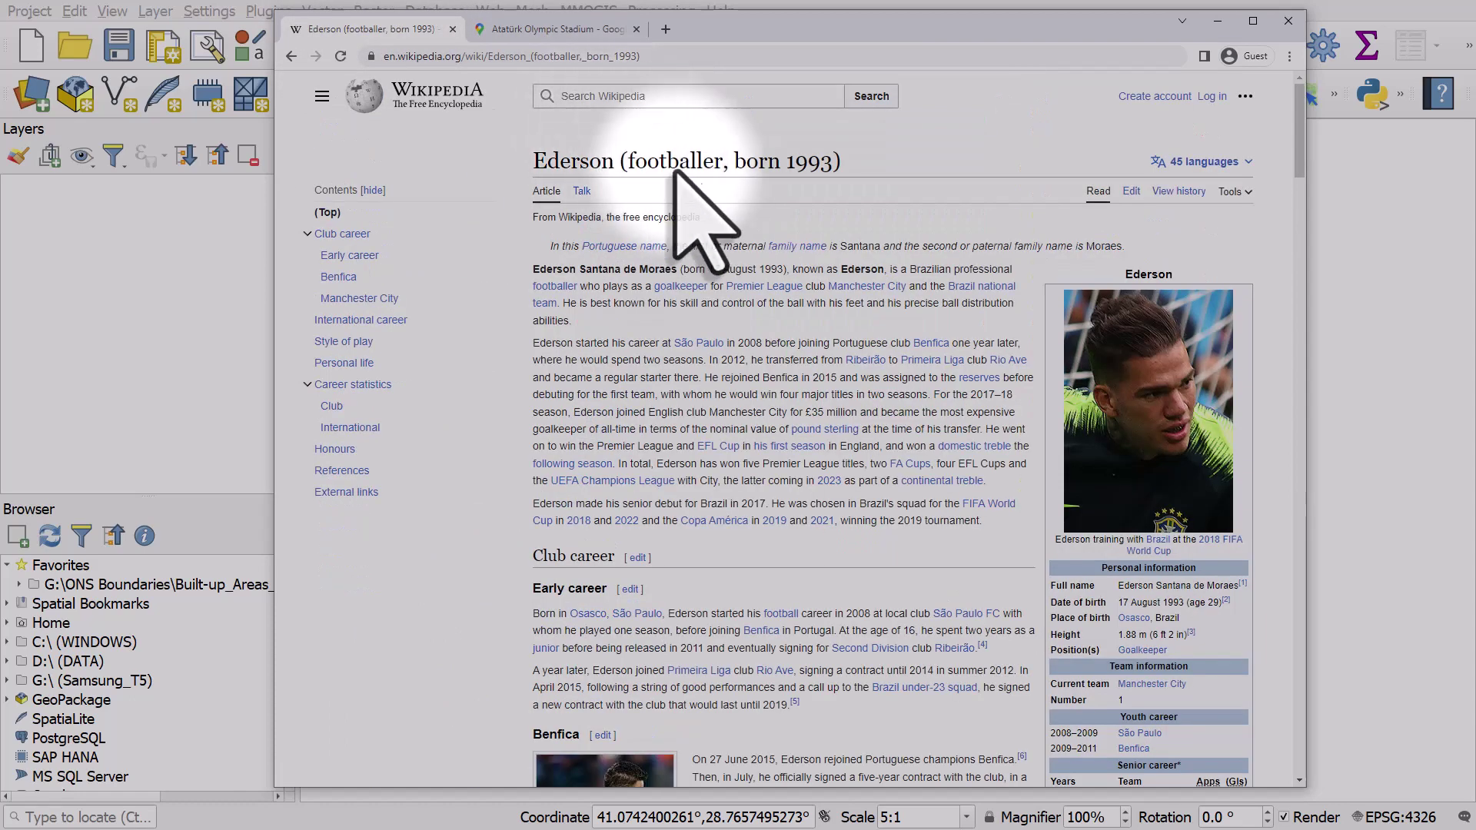
{"action": "scroll", "coordinate": [1080, 437], "scroll_direction": "down", "scroll_amount": 1}
{"action": "scroll", "coordinate": [1080, 437], "scroll_direction": "down", "scroll_amount": 1}
{"action": "mouse_move", "coordinate": [1141, 471]}
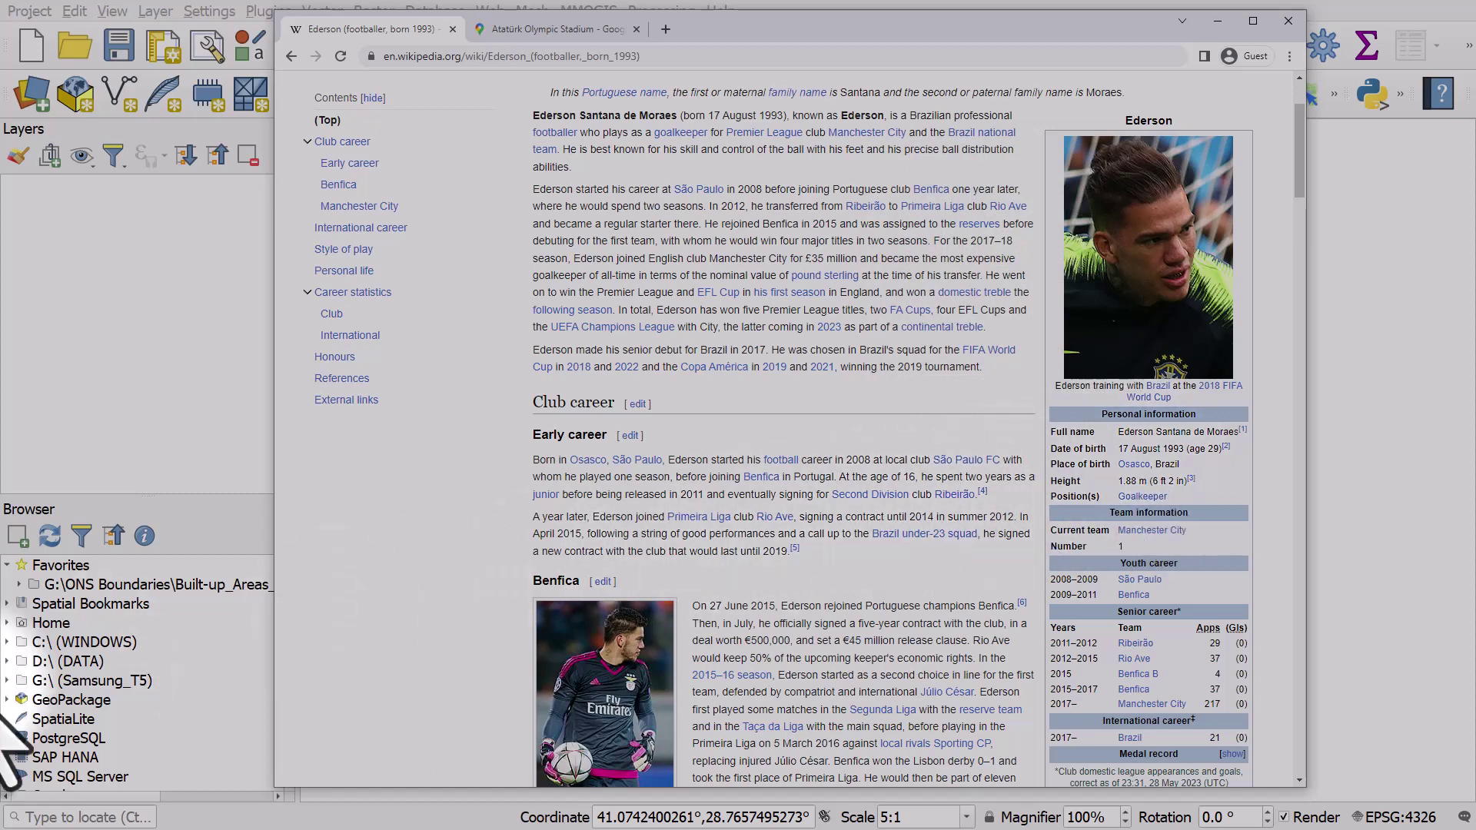
{"action": "key", "text": "alt+Tab"}
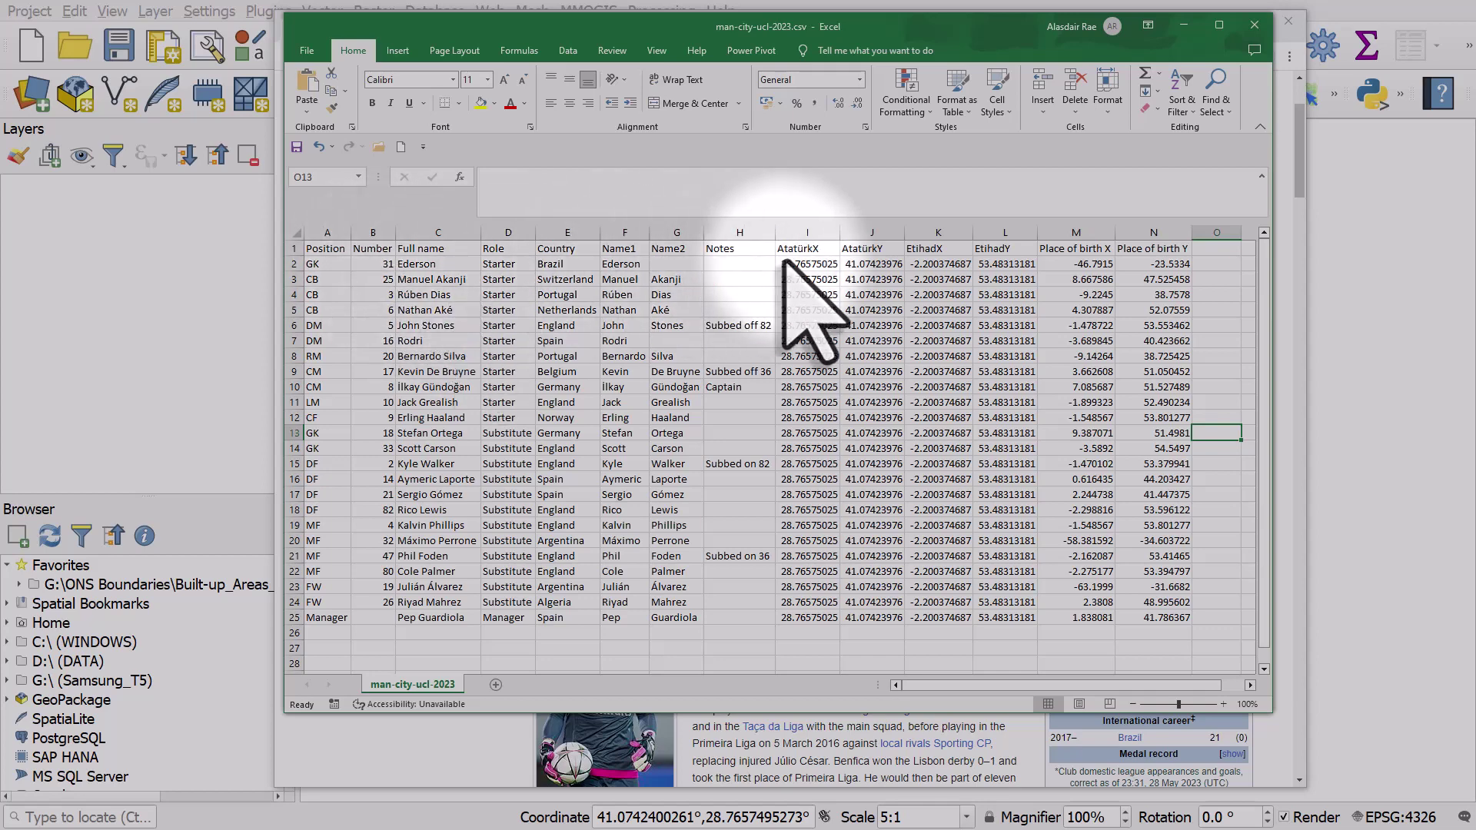
- Inspect the Place of birth, Etihad and Atatürk X/Y columns, then close the CSV without saving
{"action": "left_click", "coordinate": [1079, 235]}
{"action": "left_click", "coordinate": [1134, 233]}
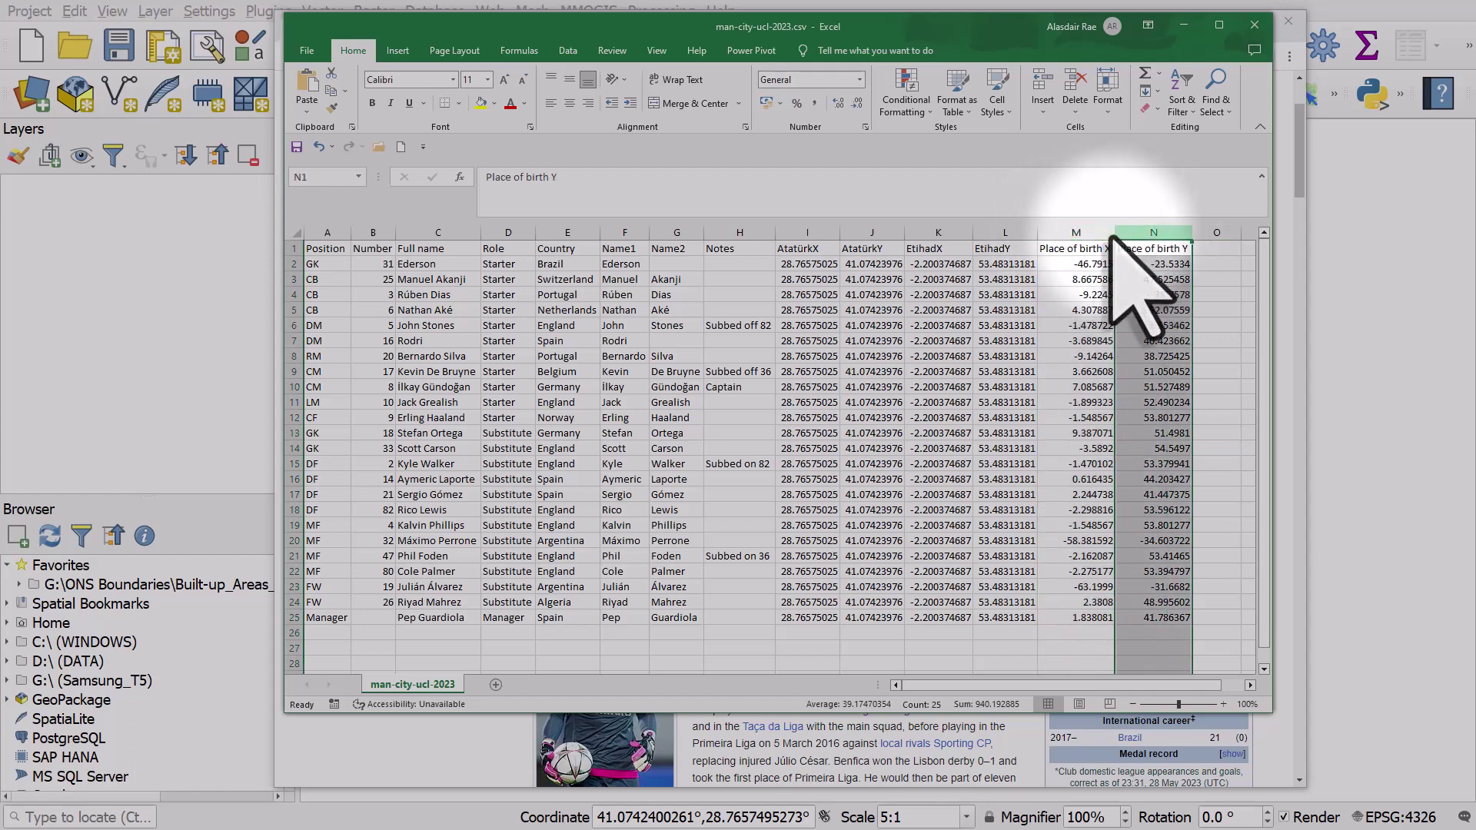
{"action": "left_click", "coordinate": [1077, 233]}
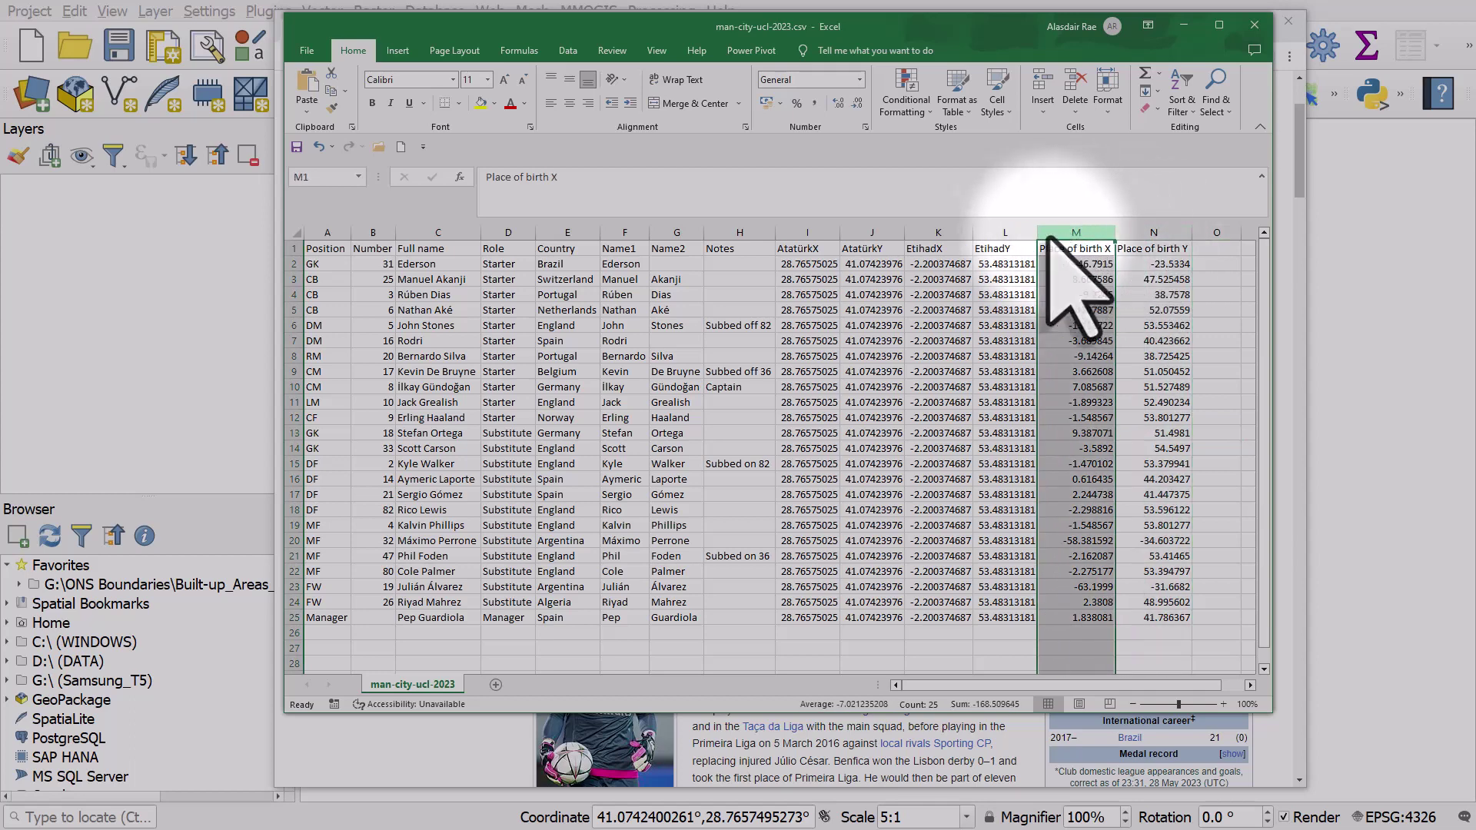
{"action": "left_click", "coordinate": [950, 233]}
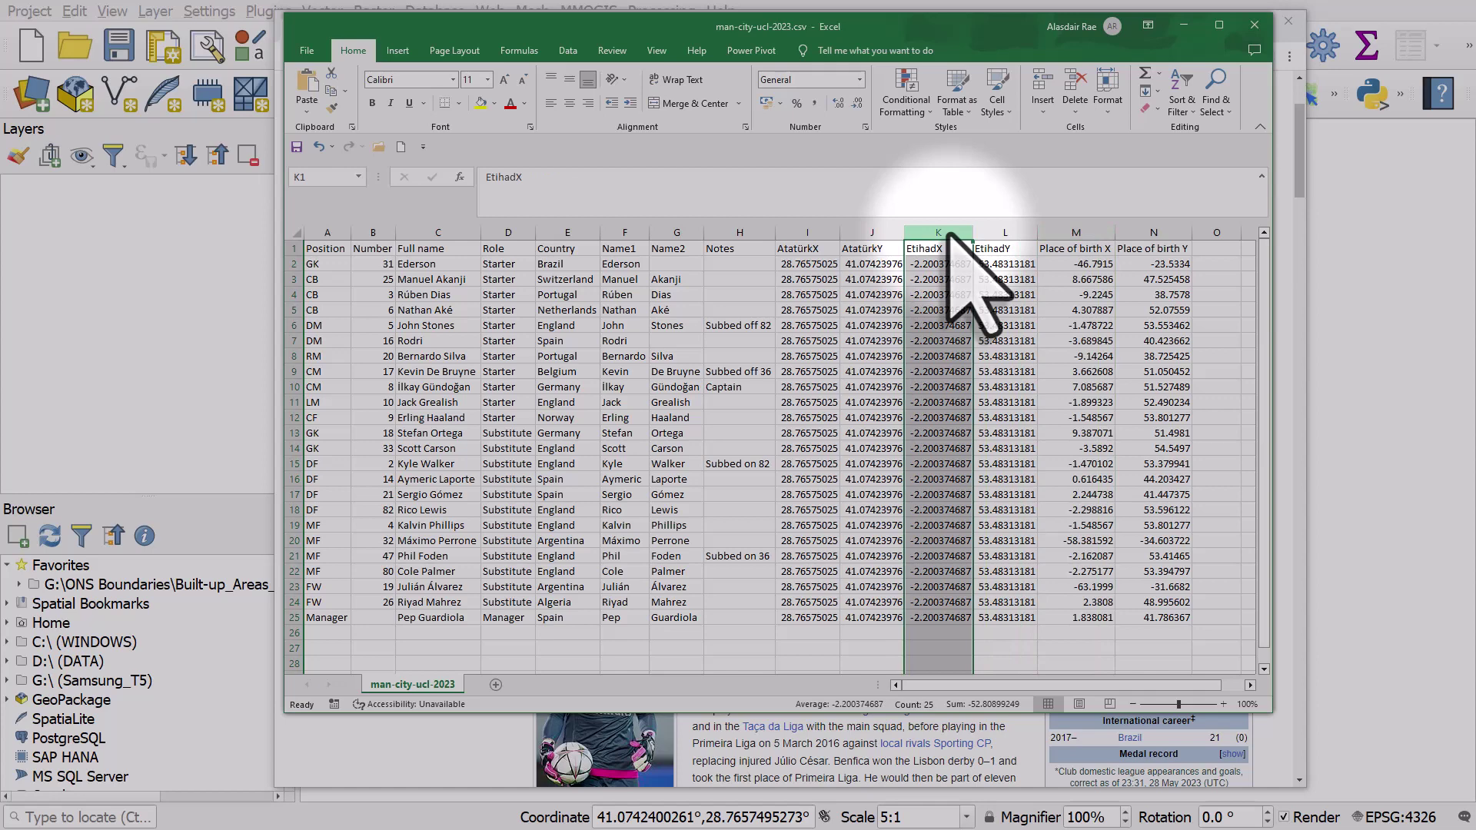
{"action": "left_click", "coordinate": [1002, 233]}
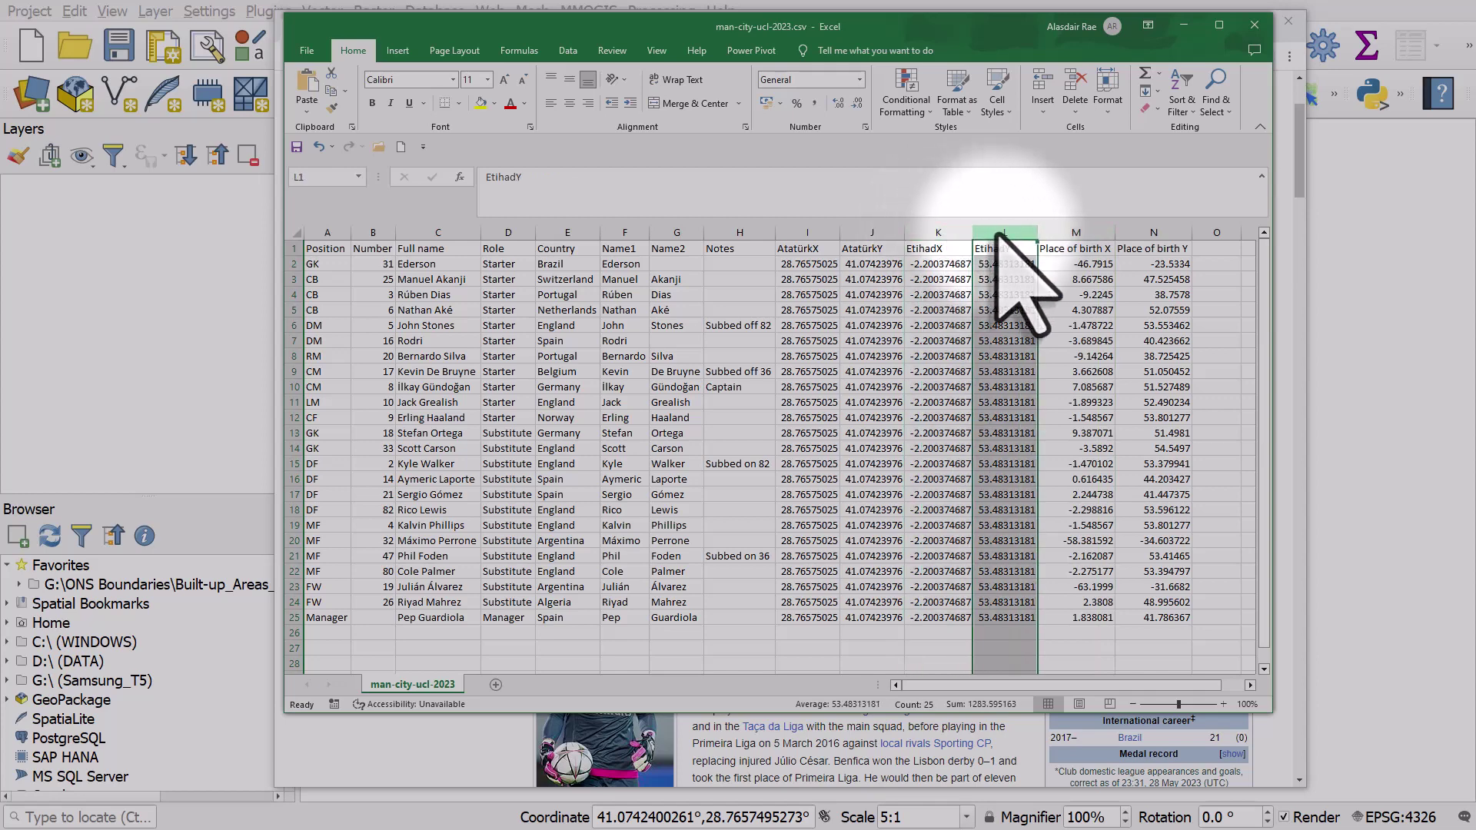
{"action": "left_click", "coordinate": [817, 236]}
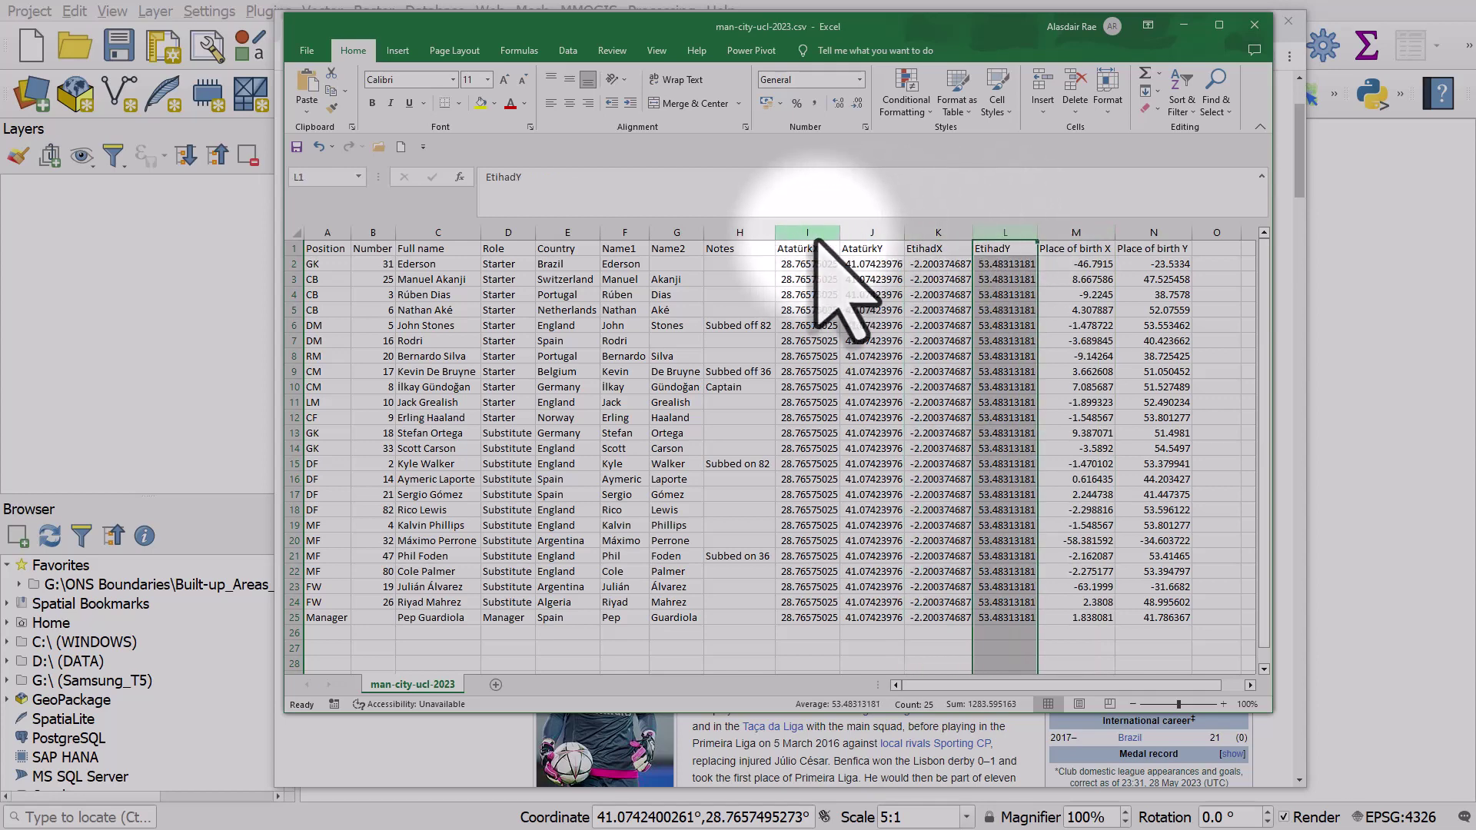
{"action": "left_click", "coordinate": [859, 235]}
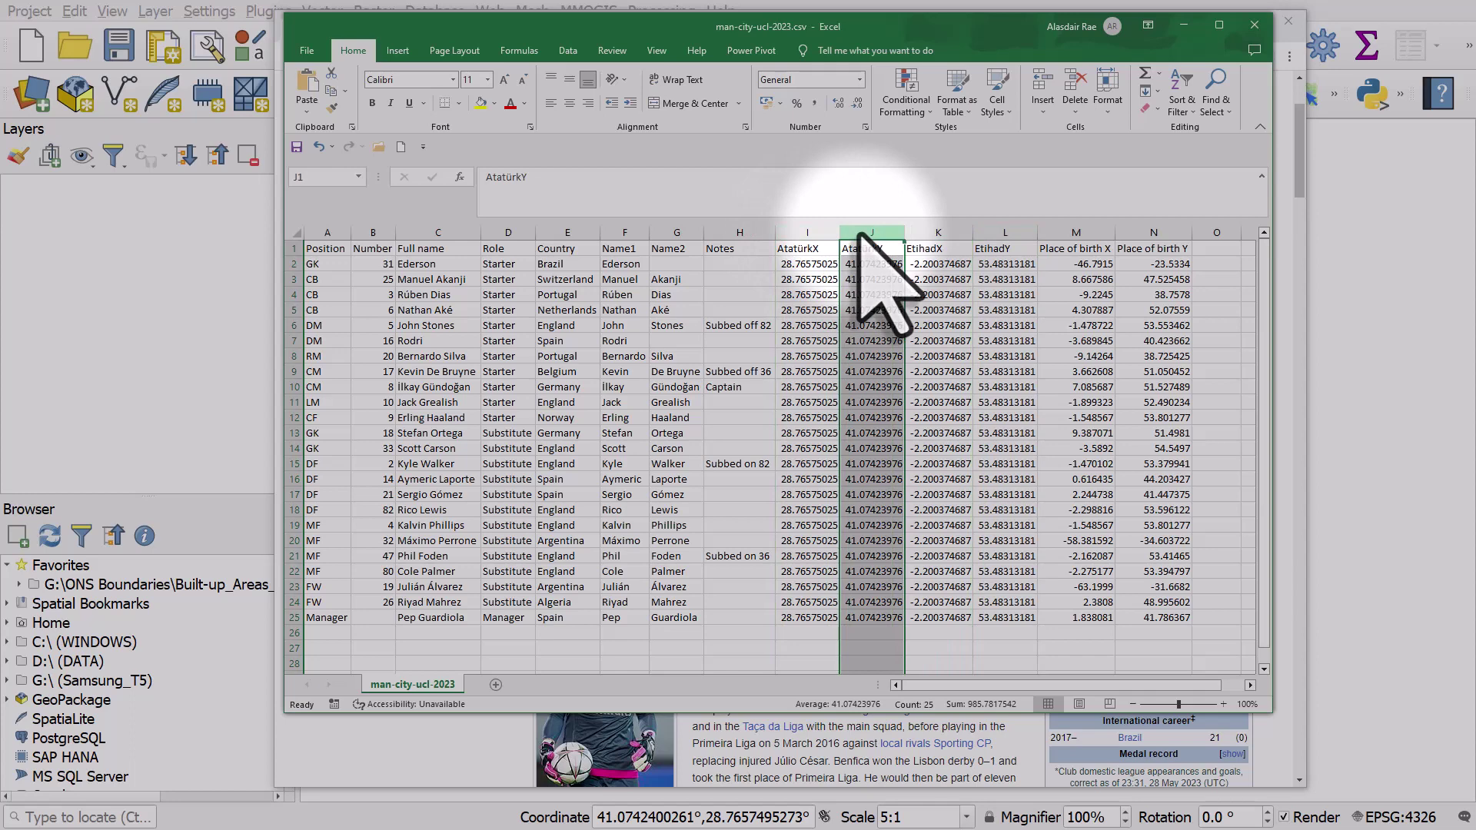
{"action": "left_click", "coordinate": [1255, 26]}
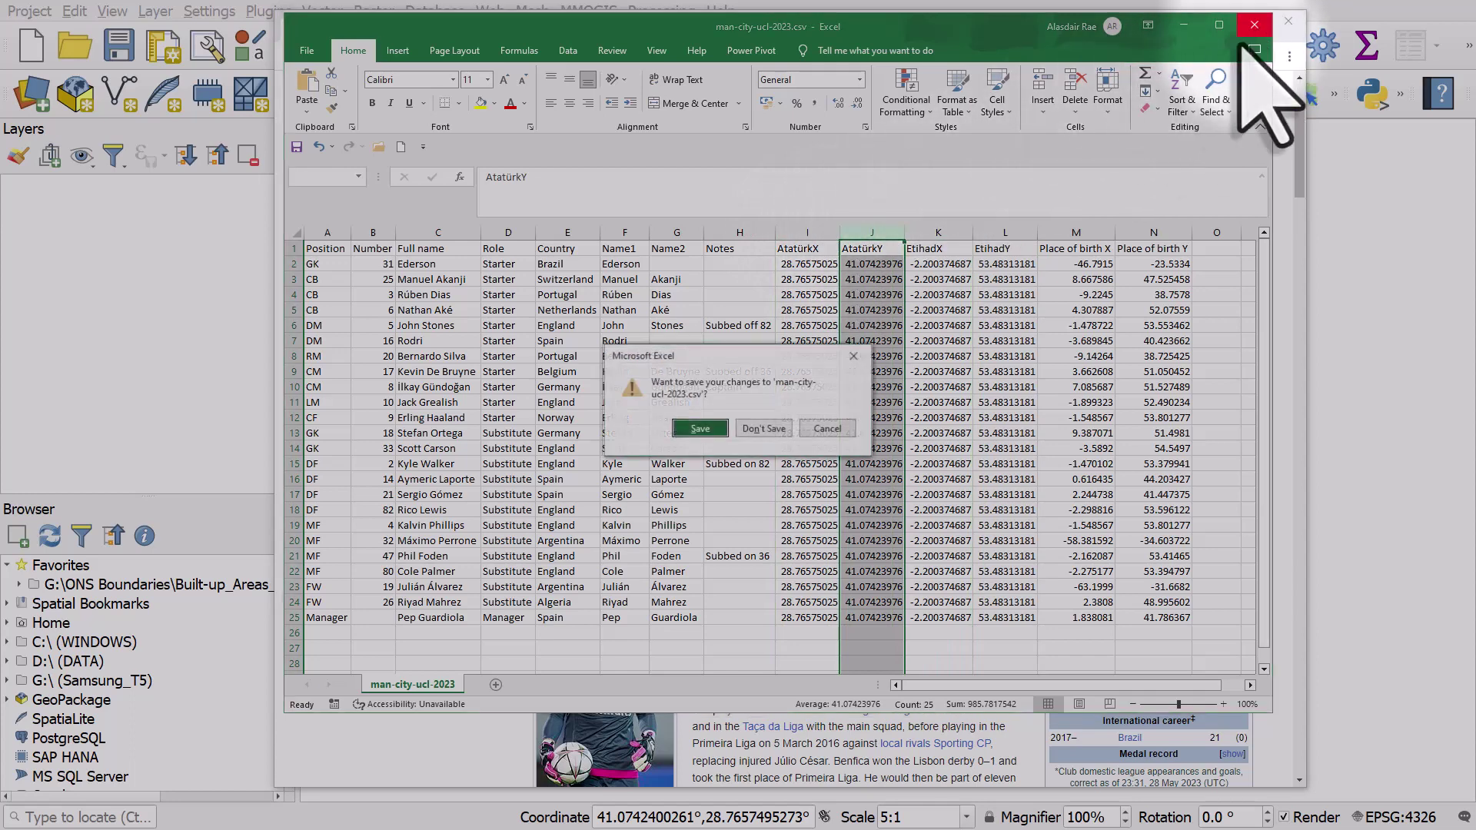
{"action": "left_click", "coordinate": [785, 430]}
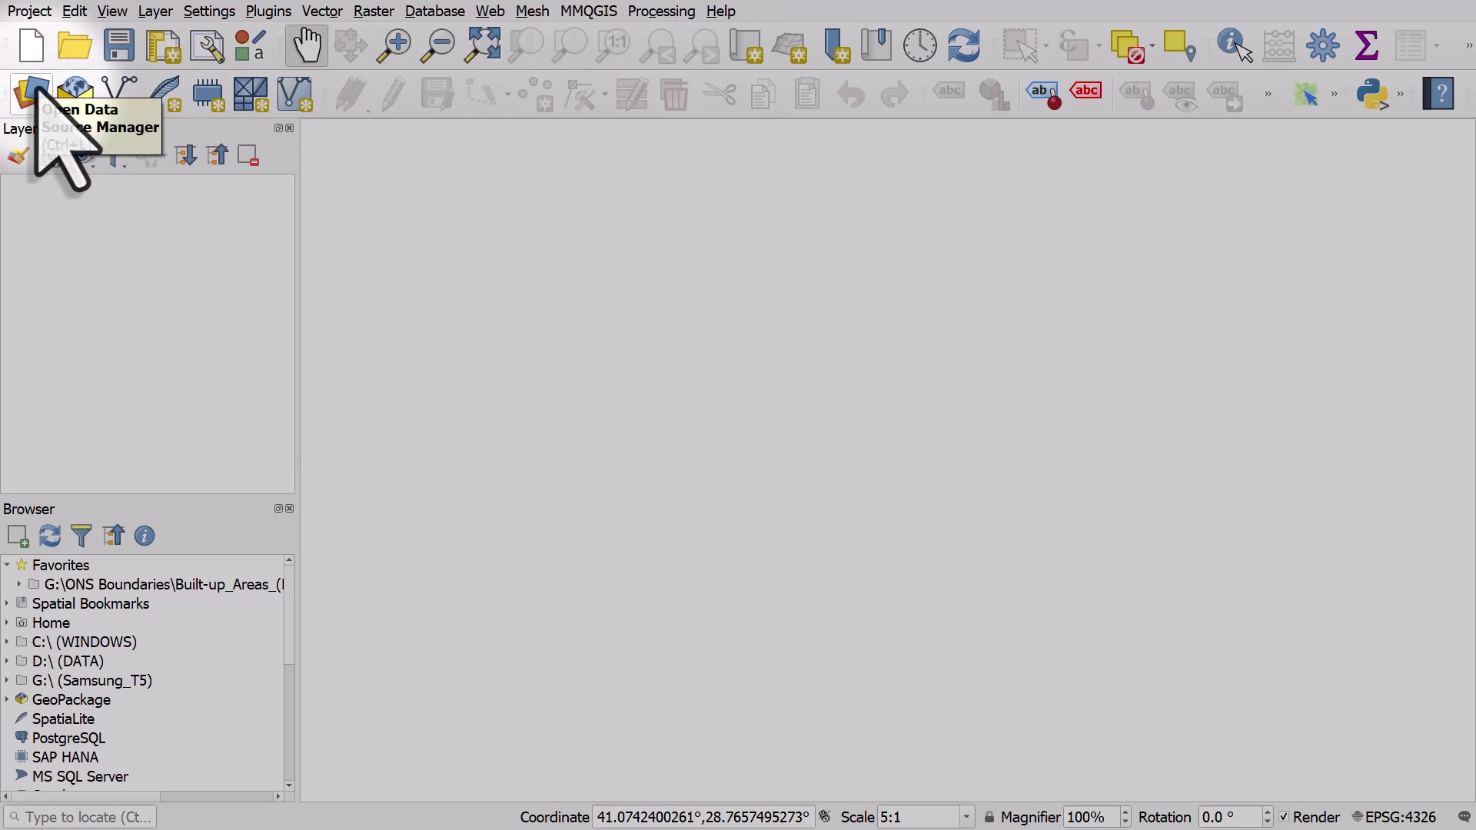
- Import man-city-ucl-2023.csv as delimited text with AtatürkX/AtatürkY points in EPSG:4326, keeping Unicode encoding
{"action": "left_click", "coordinate": [36, 87]}
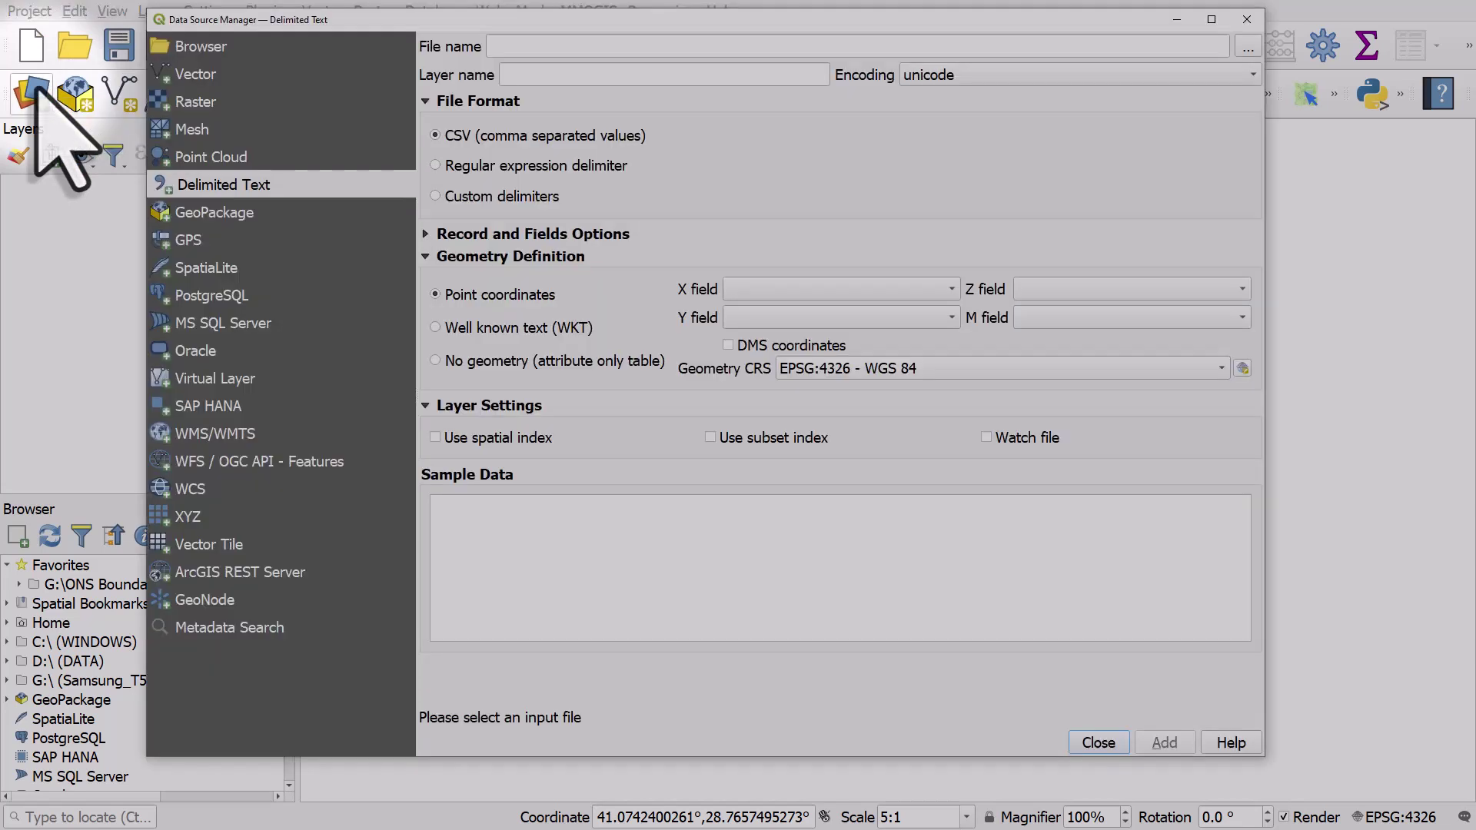
{"action": "left_click", "coordinate": [1249, 47]}
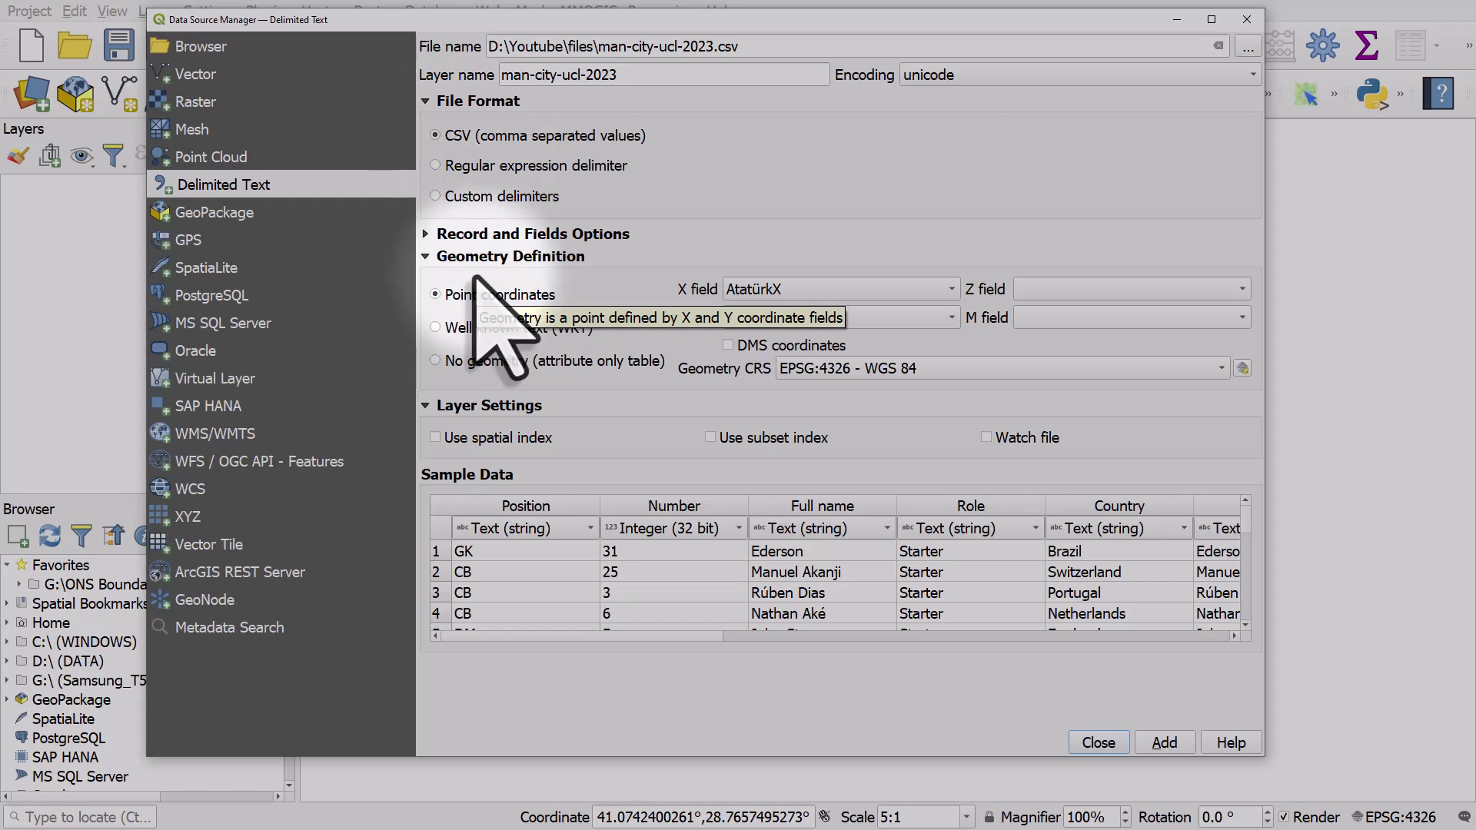
{"action": "left_click", "coordinate": [465, 236]}
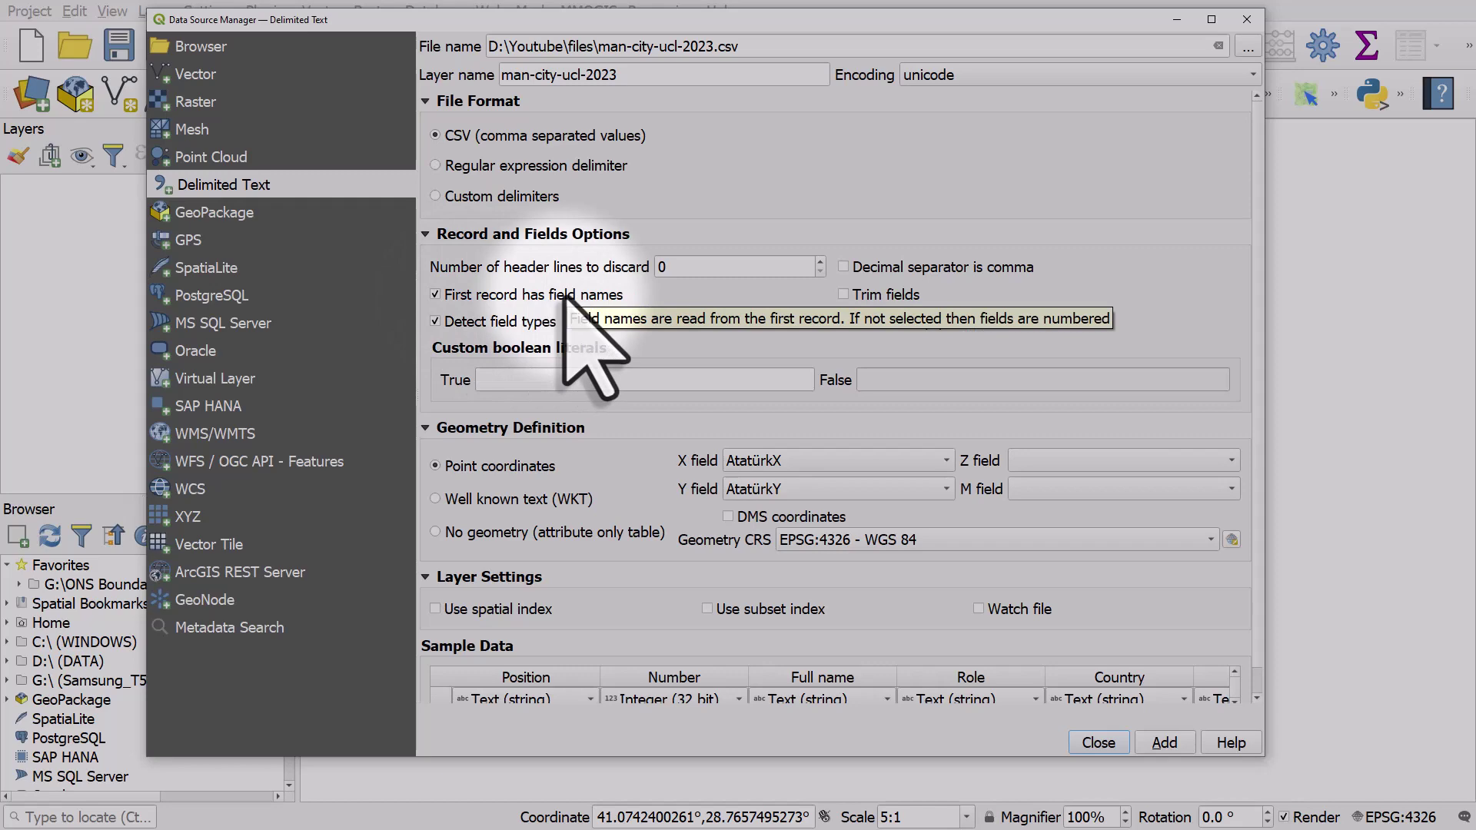
{"action": "left_click", "coordinate": [425, 234]}
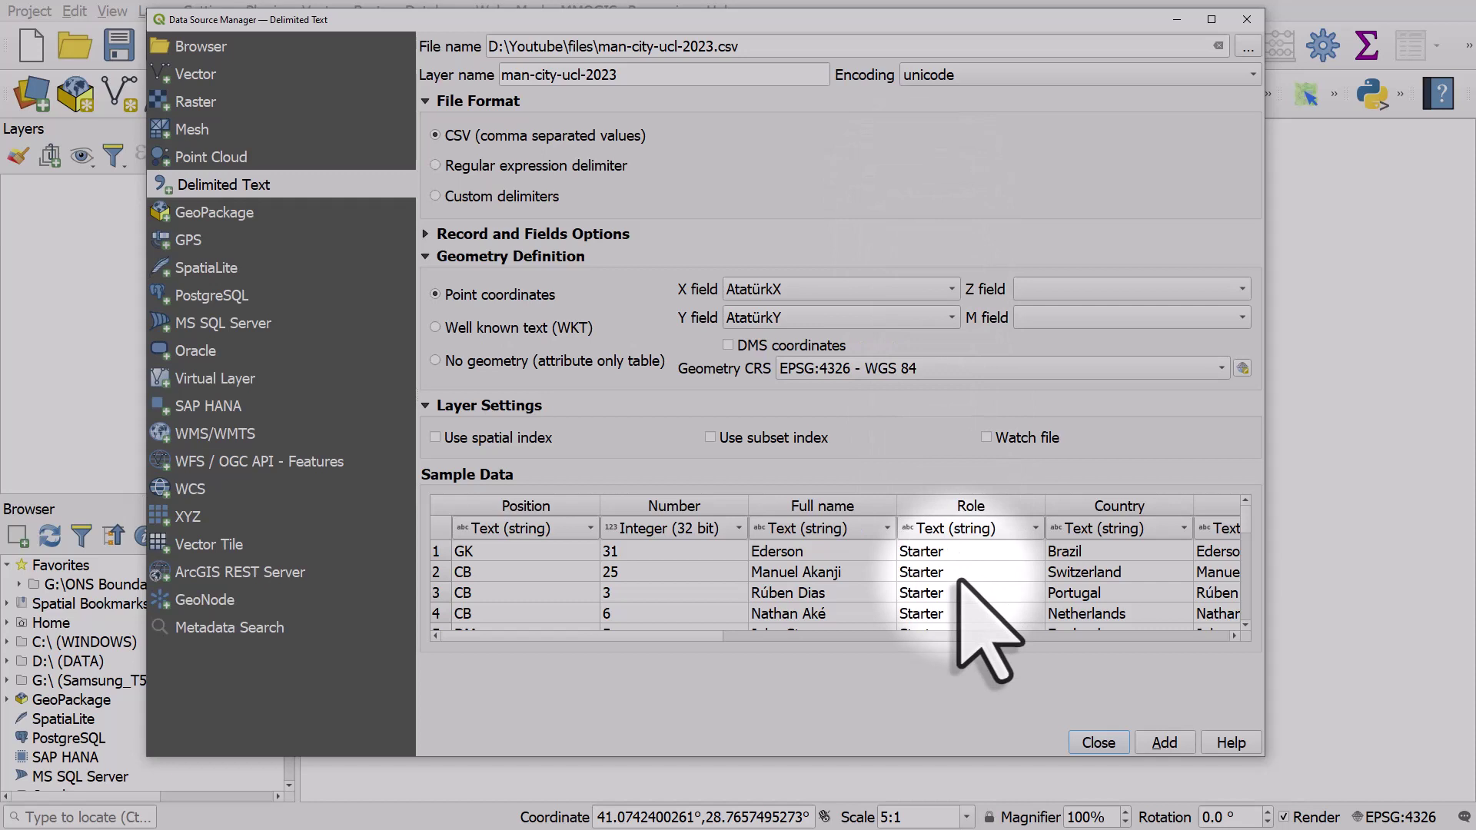
{"action": "scroll", "coordinate": [960, 582], "scroll_direction": "down", "scroll_amount": 1}
{"action": "scroll", "coordinate": [960, 582], "scroll_direction": "down", "scroll_amount": 1}
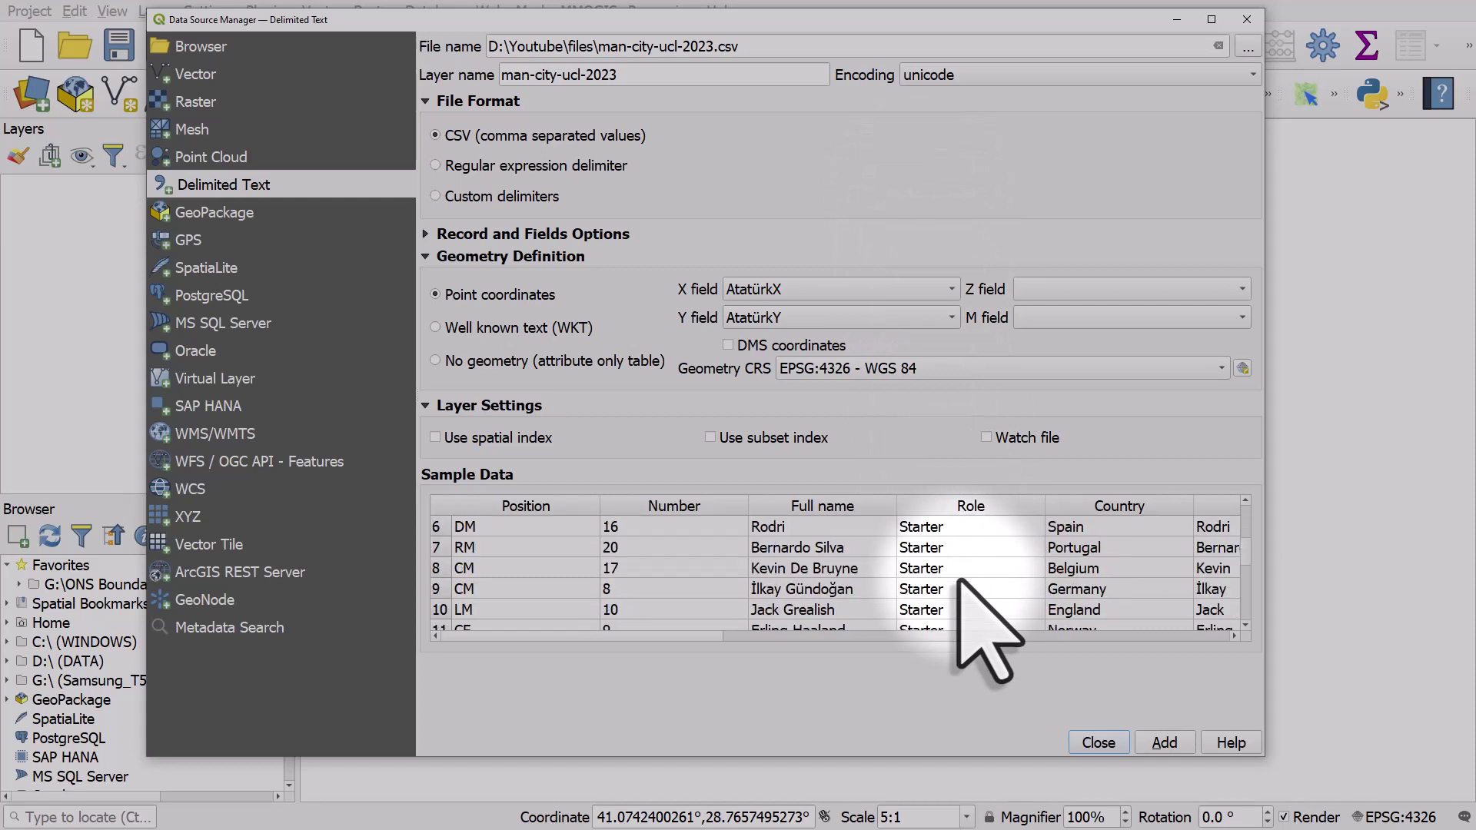
{"action": "scroll", "coordinate": [961, 582], "scroll_direction": "down", "scroll_amount": 1}
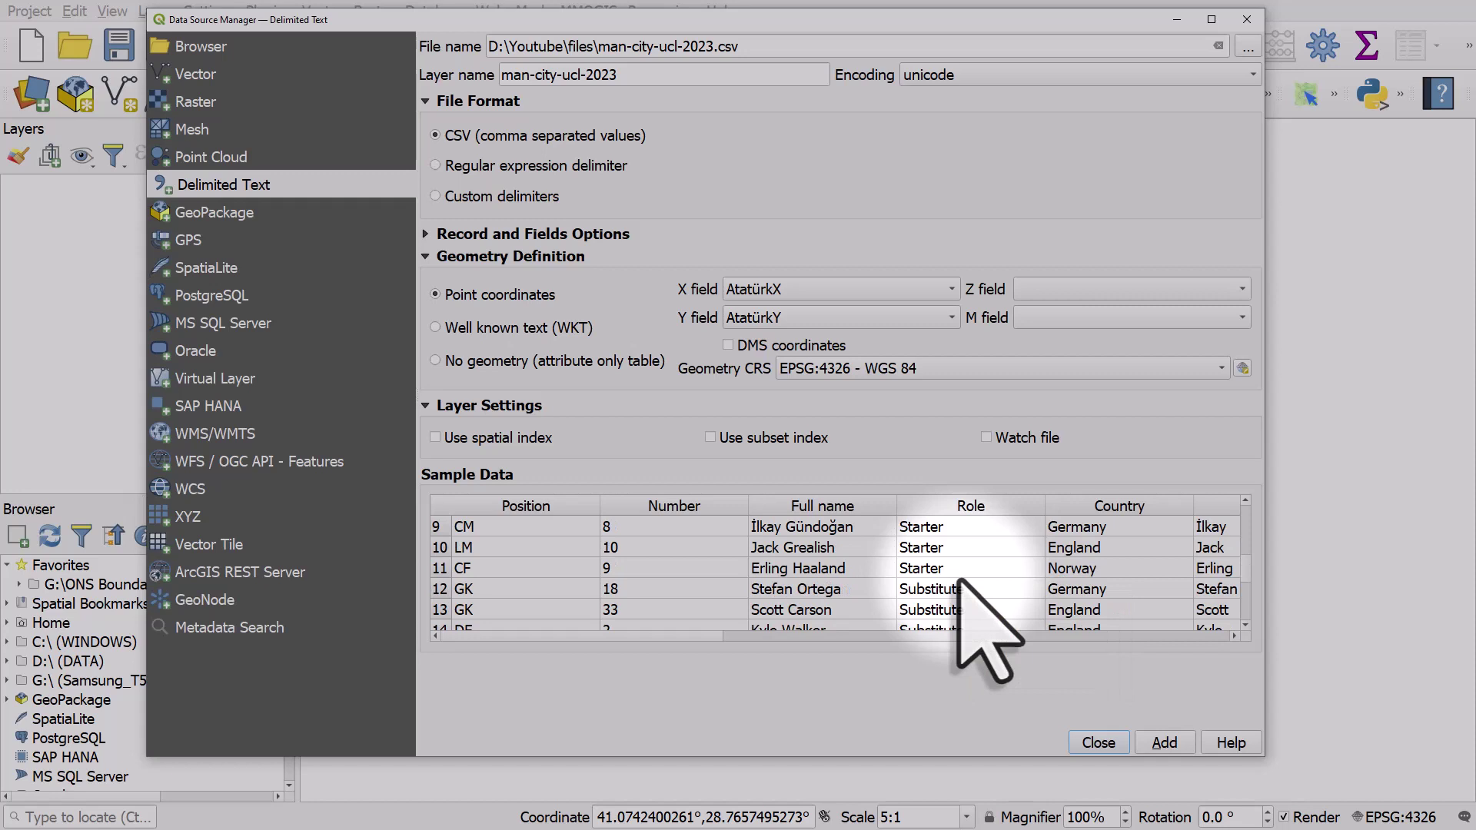
{"action": "scroll", "coordinate": [960, 582], "scroll_direction": "up", "scroll_amount": 3}
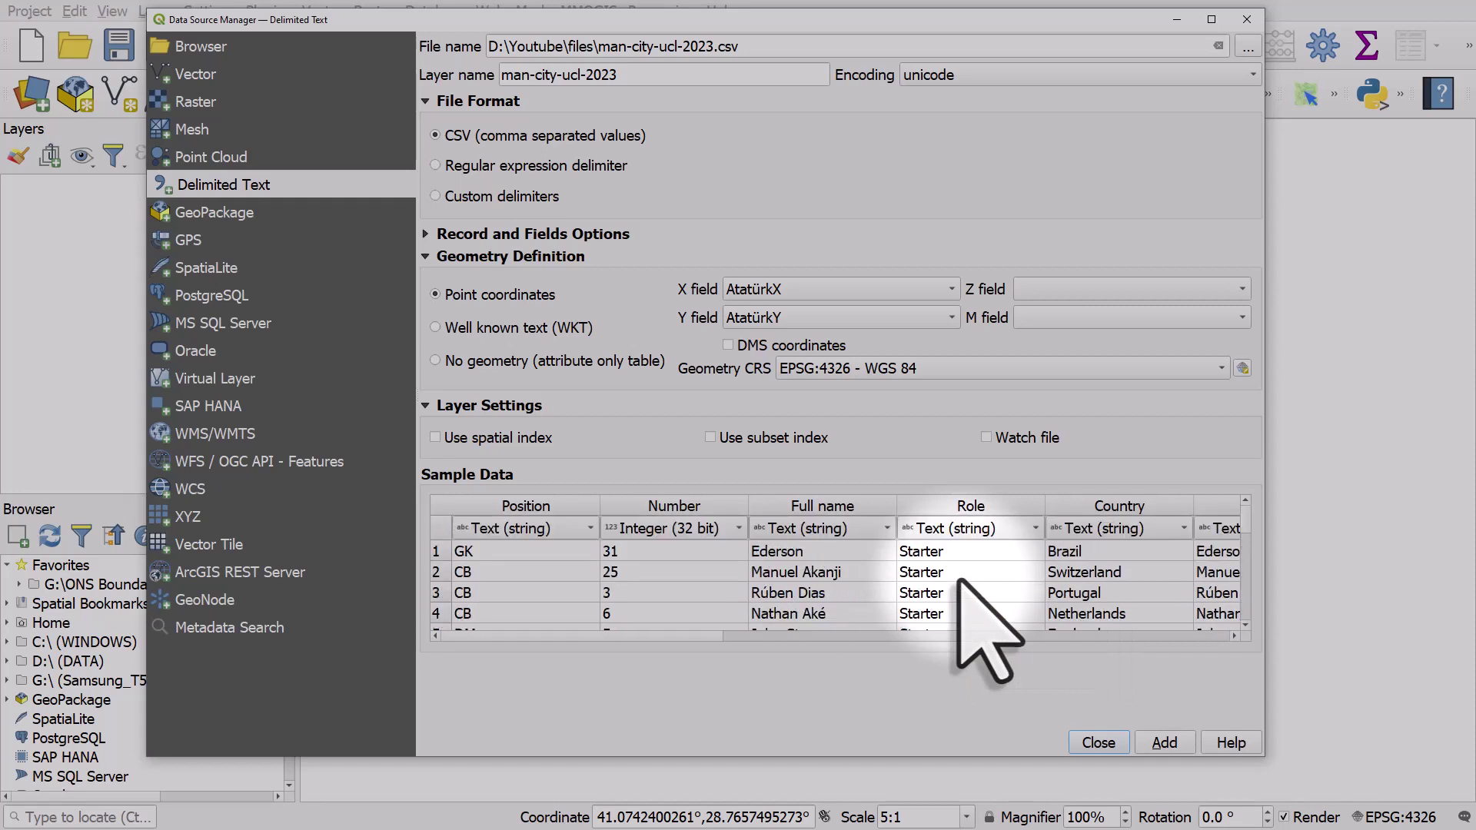
{"action": "left_click", "coordinate": [1013, 83]}
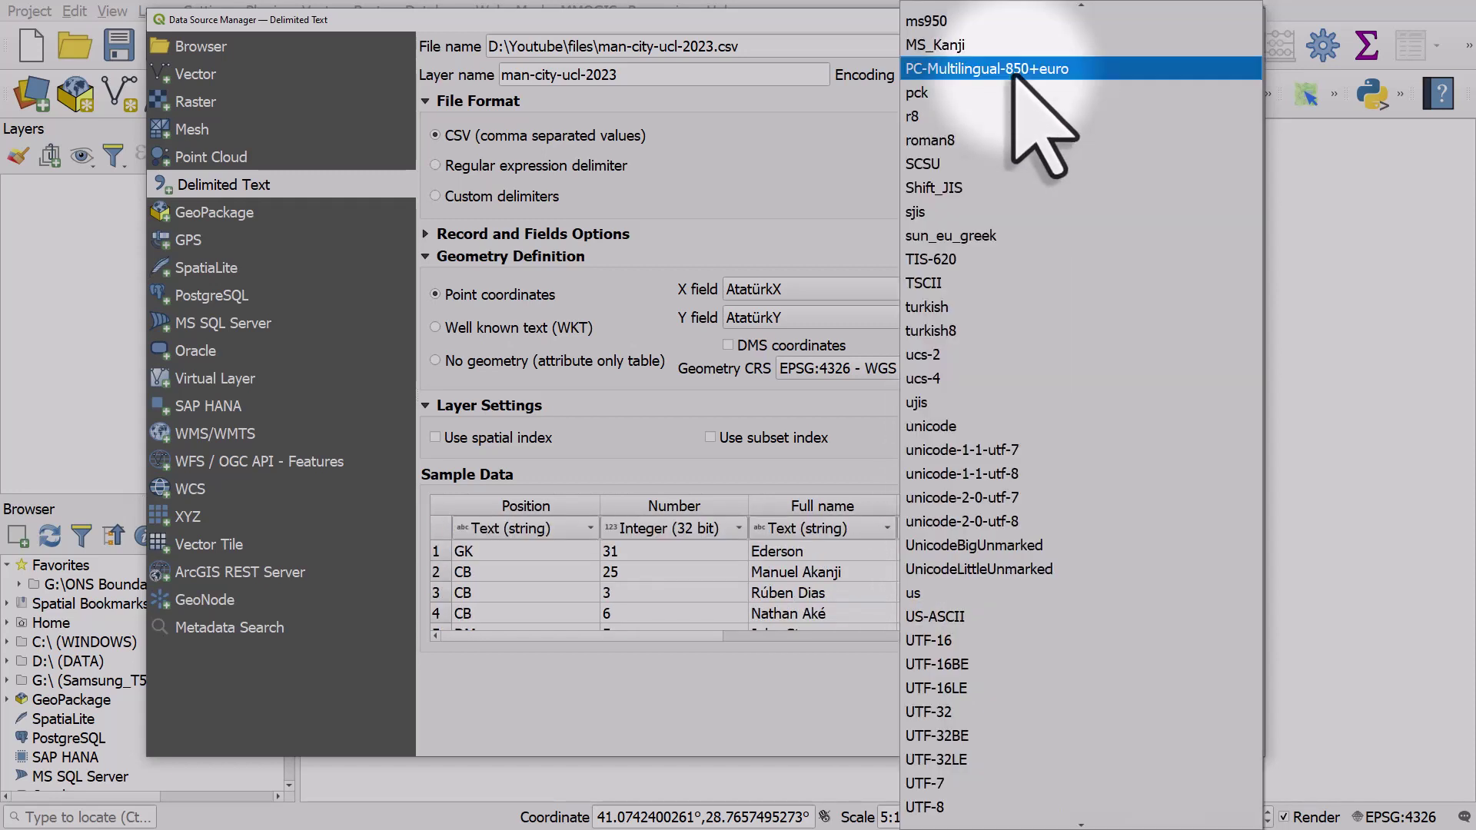
{"action": "left_click", "coordinate": [928, 426]}
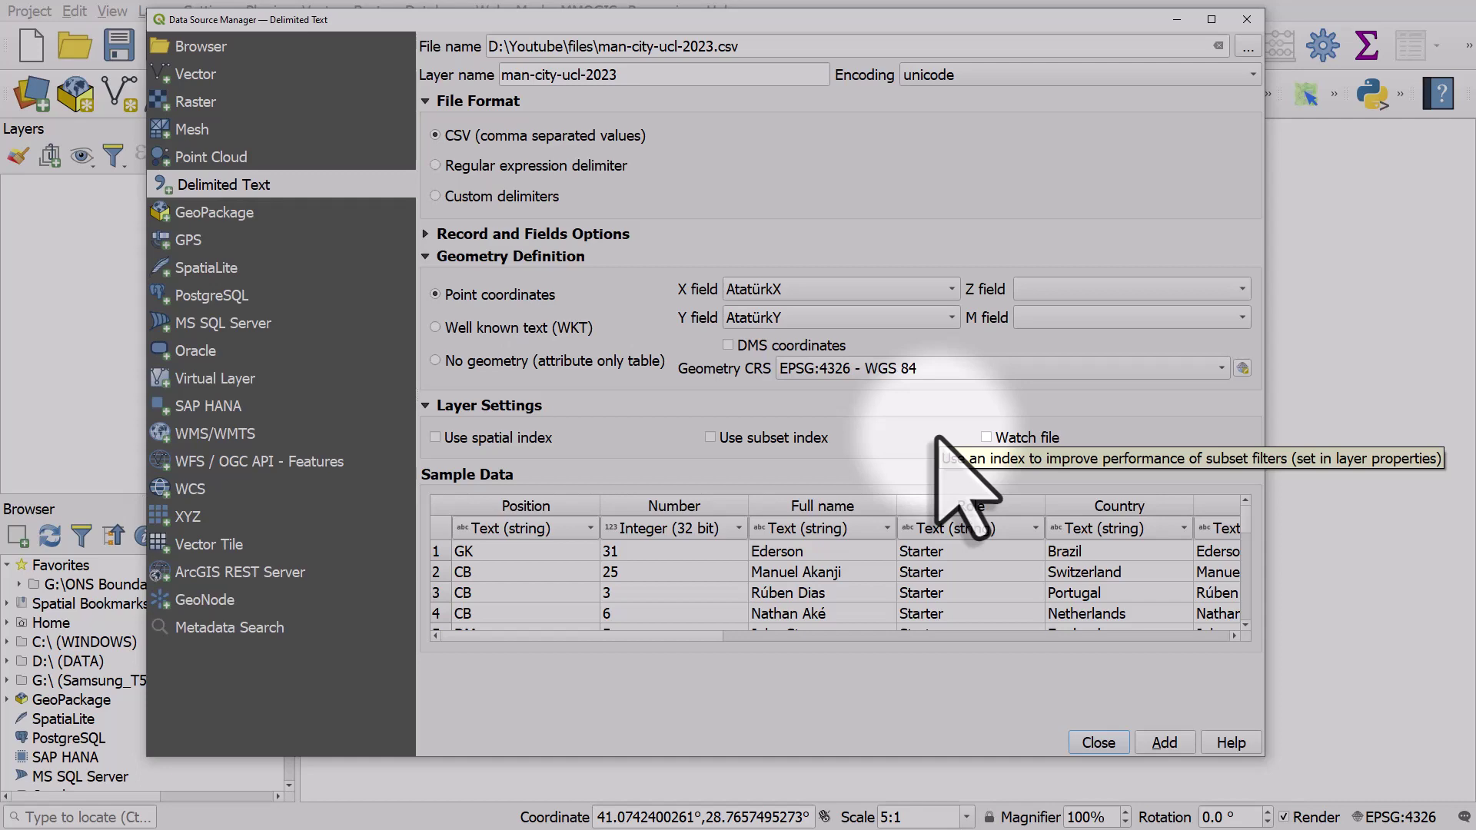
- Add the man-city-ucl-2023 point layer, clear the feature selection and select the layer
{"action": "left_click", "coordinate": [1165, 743]}
{"action": "left_click", "coordinate": [1099, 742]}
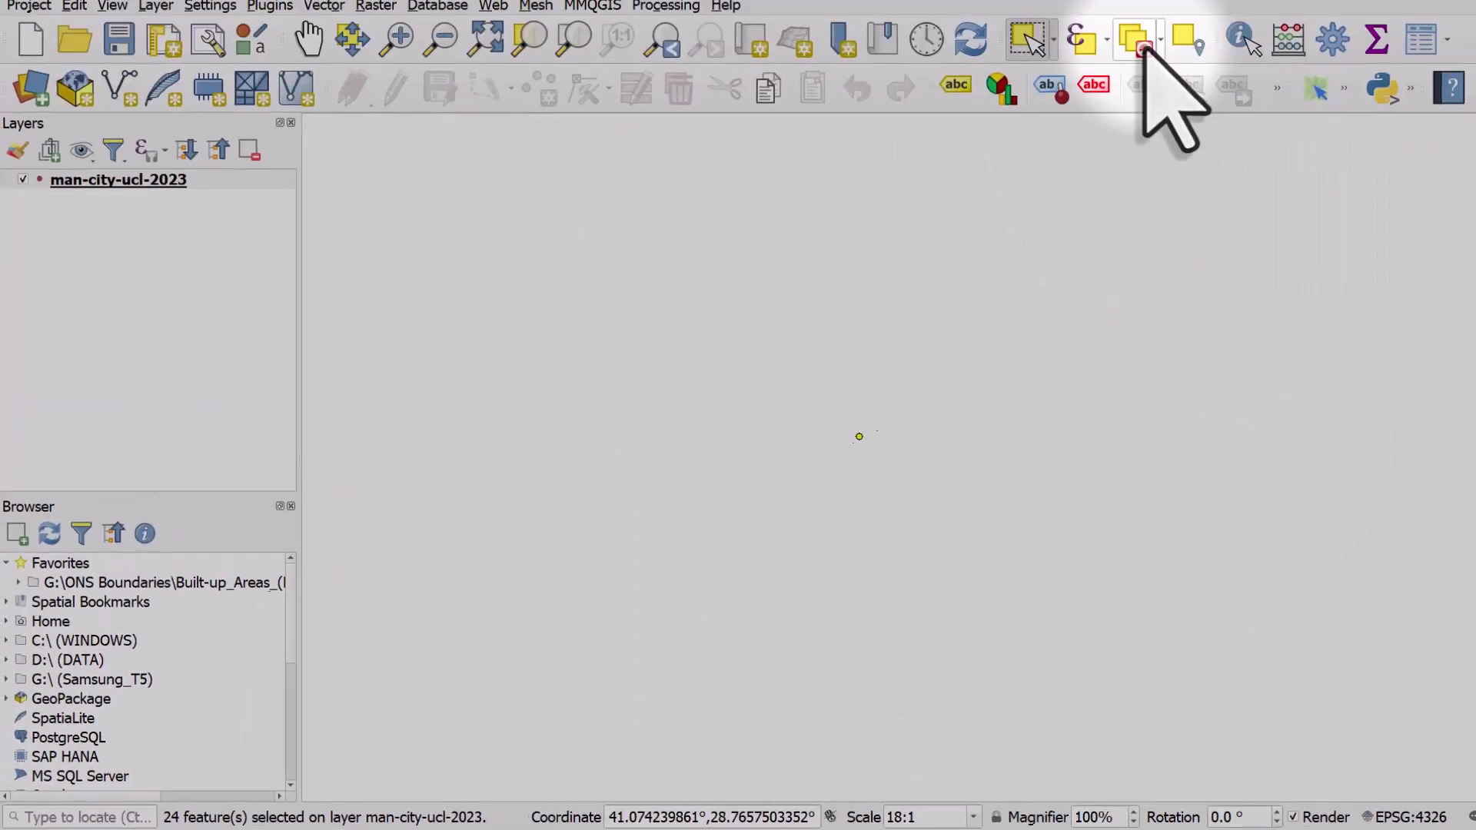
{"action": "left_click", "coordinate": [1130, 46]}
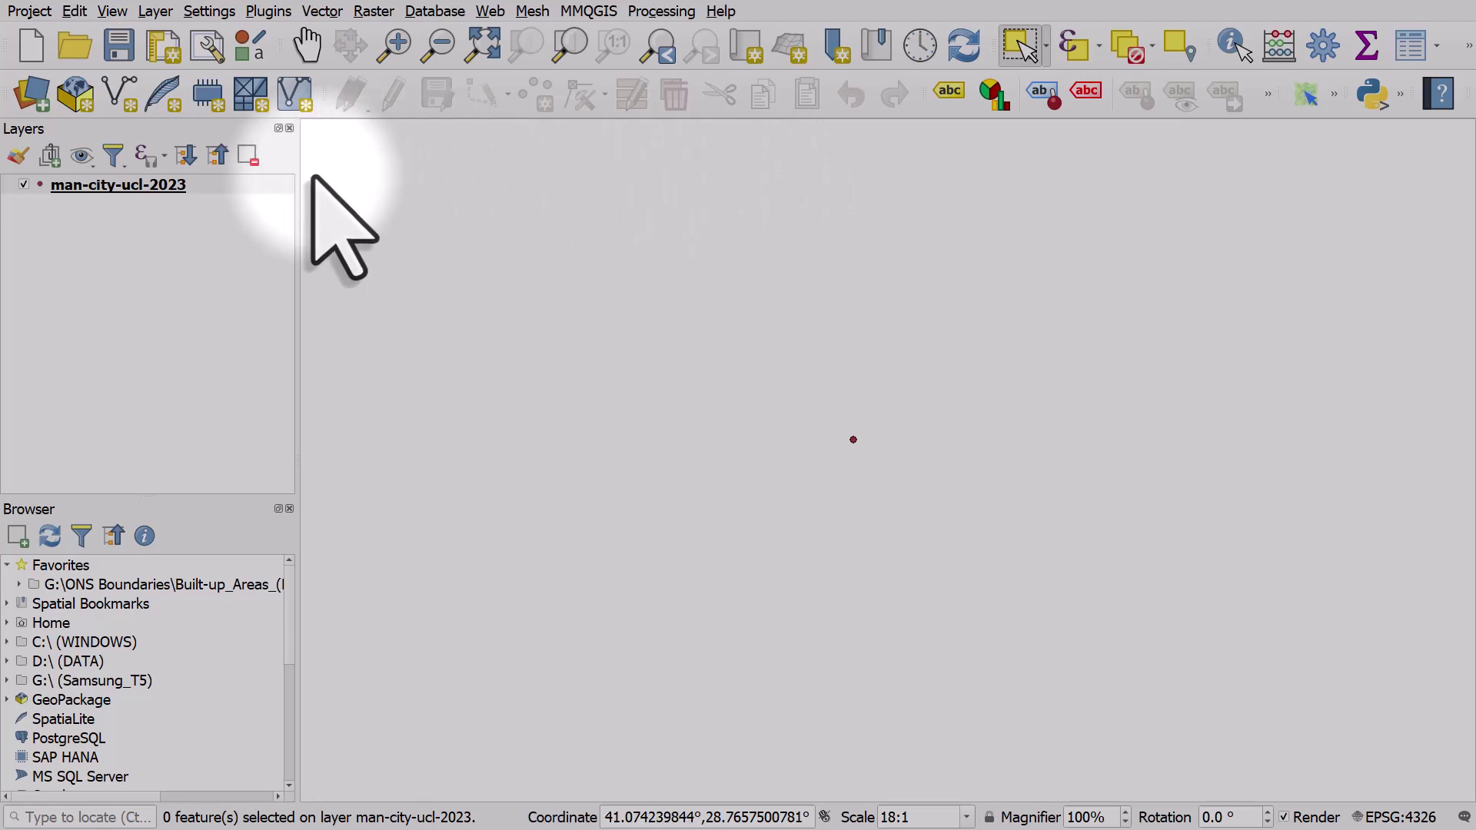
{"action": "left_click", "coordinate": [148, 189]}
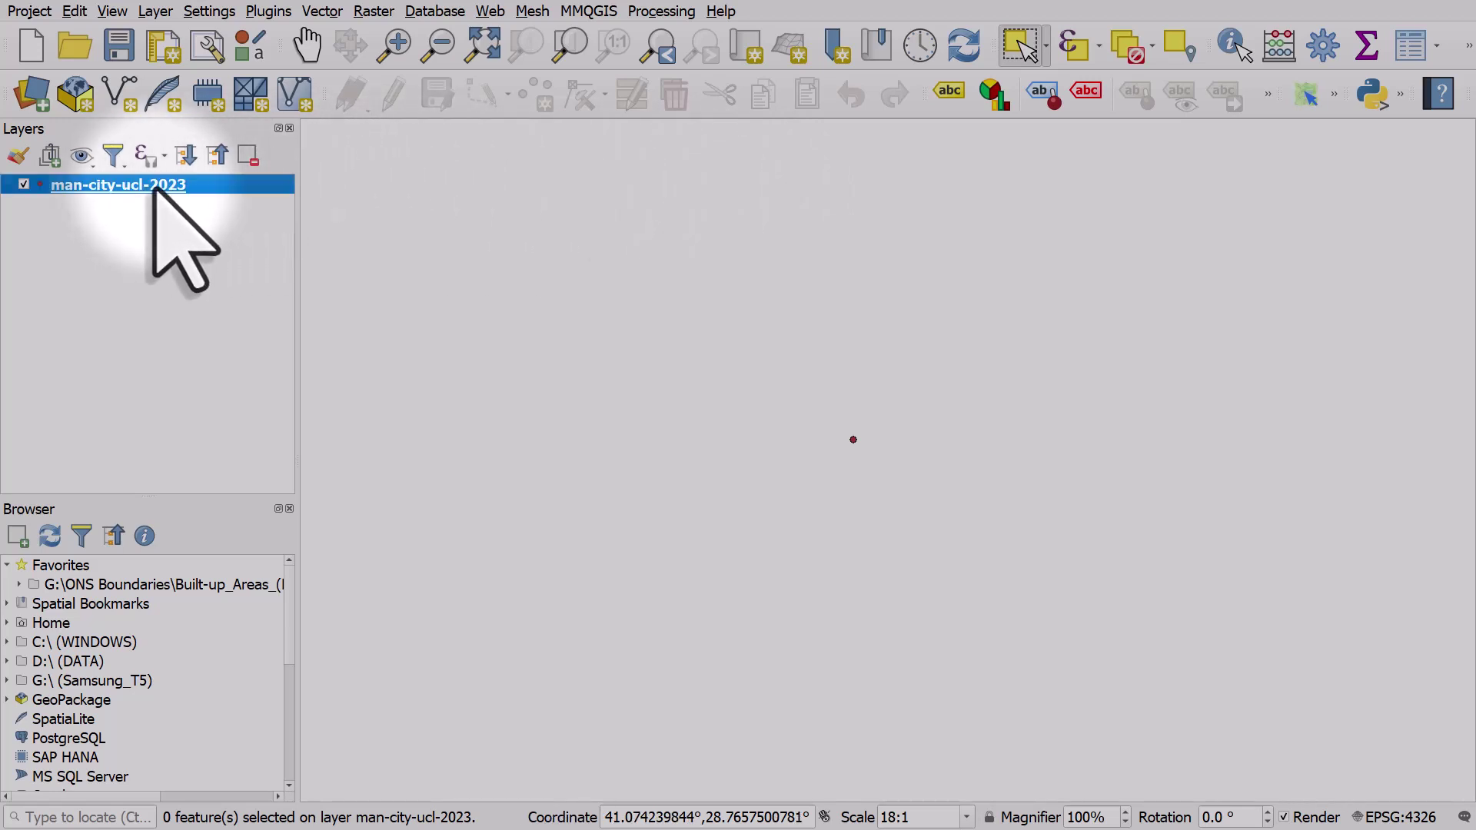
- Change the layer's marker to a Geometry Generator with LineString / MultiLineString output
{"action": "double_click", "coordinate": [209, 189]}
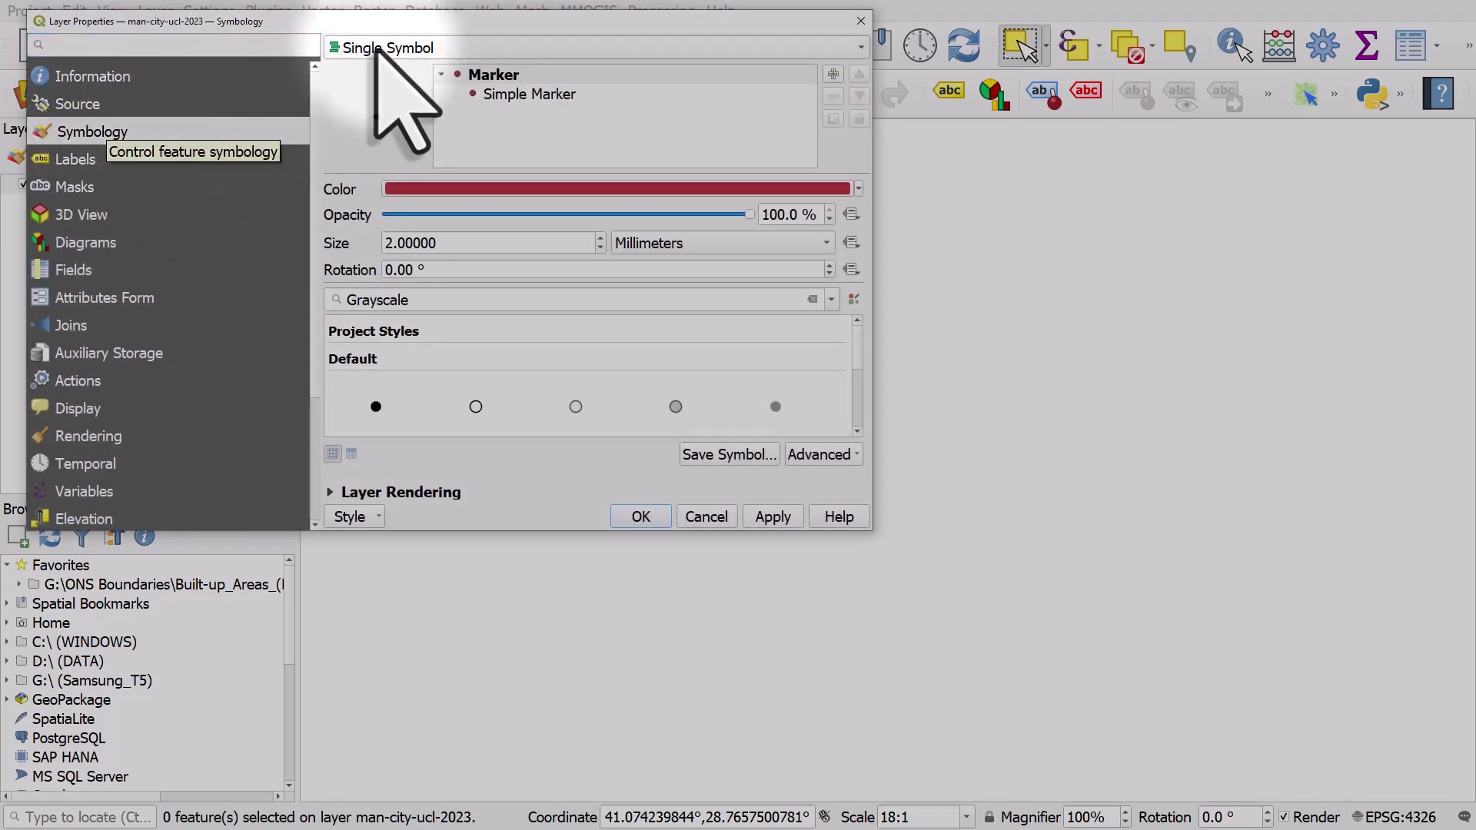
{"action": "left_click", "coordinate": [554, 96]}
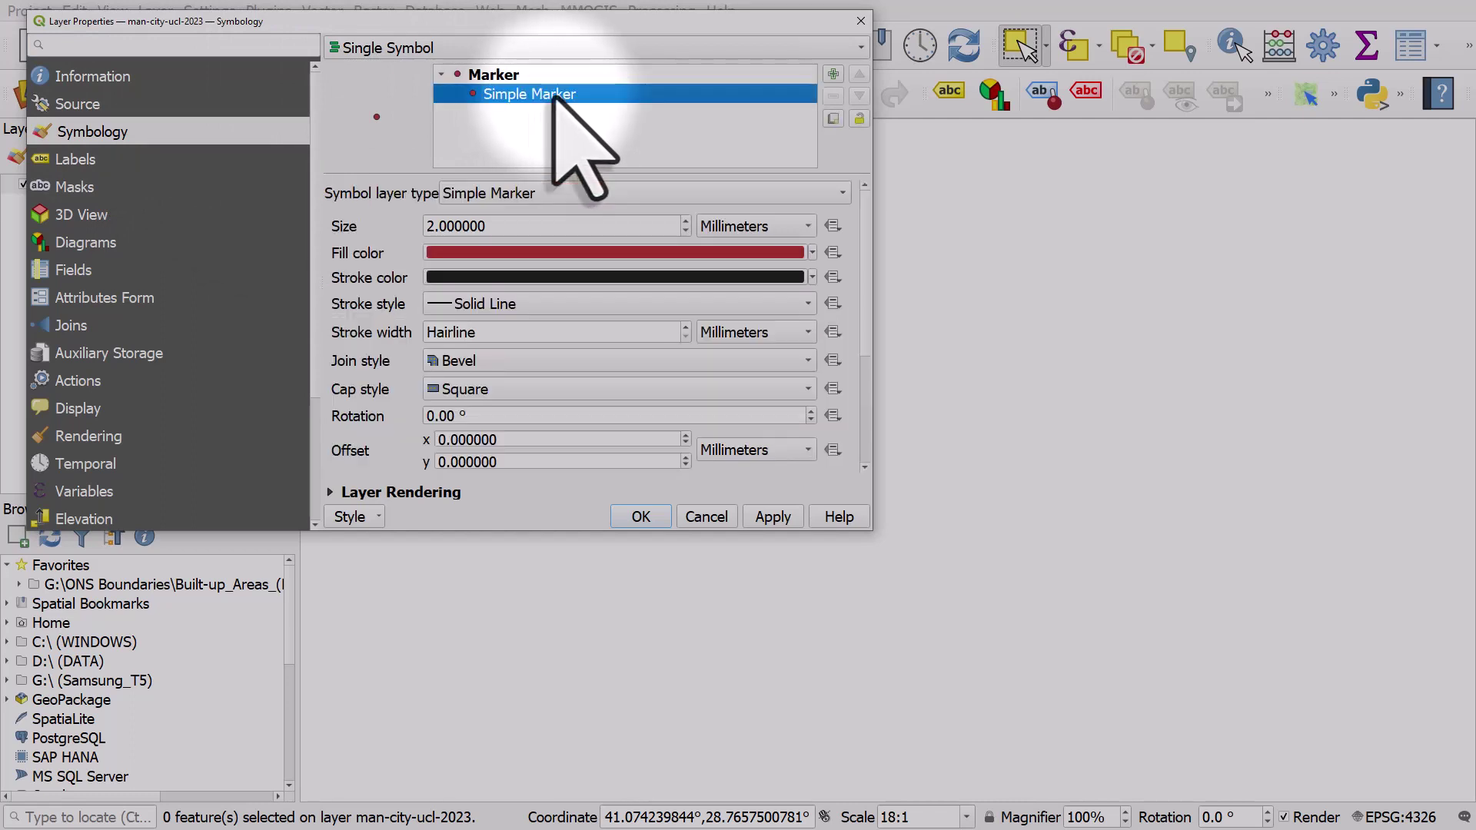
{"action": "left_click", "coordinate": [503, 196]}
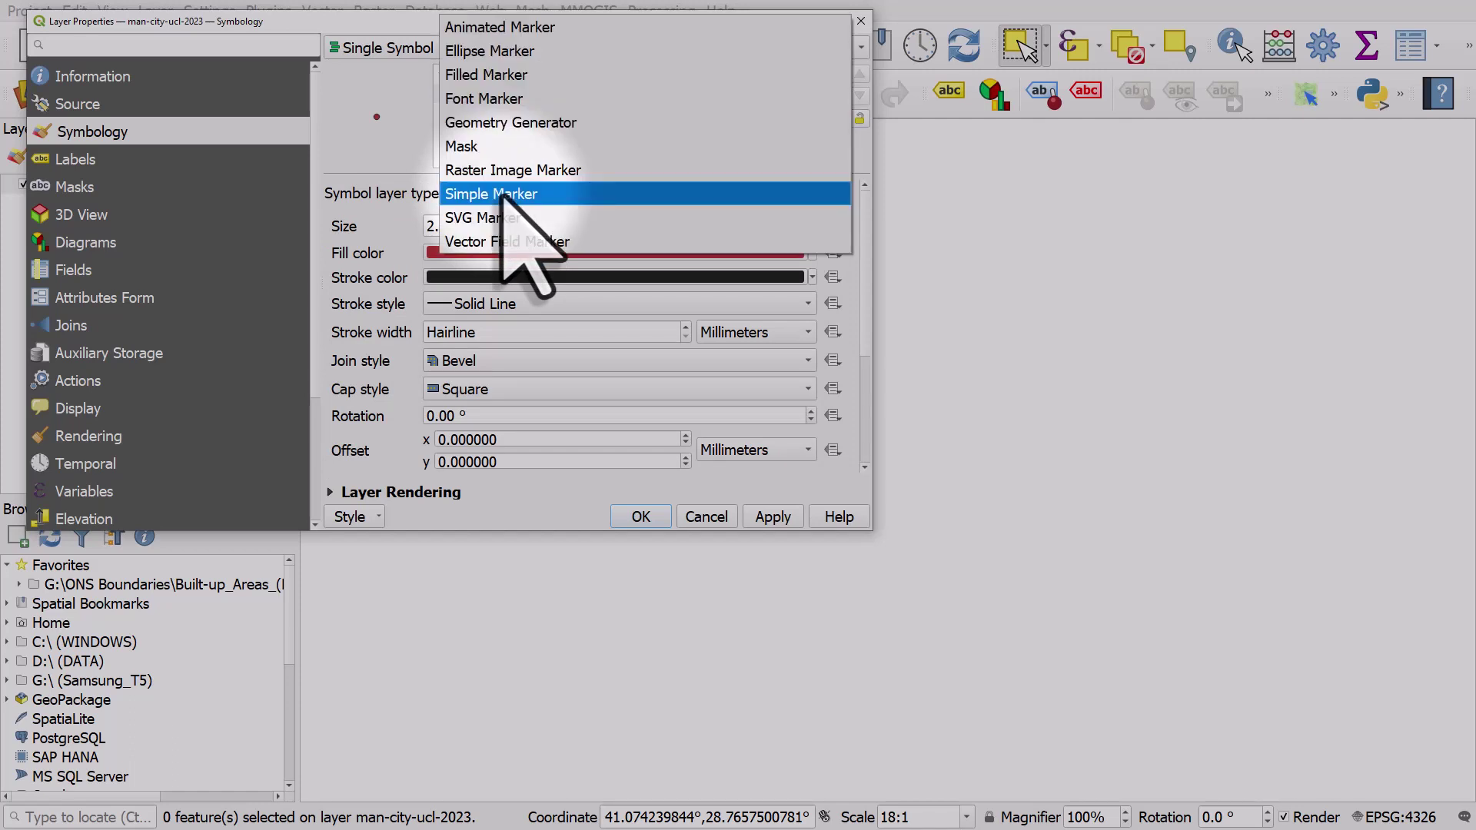
{"action": "left_click", "coordinate": [517, 126]}
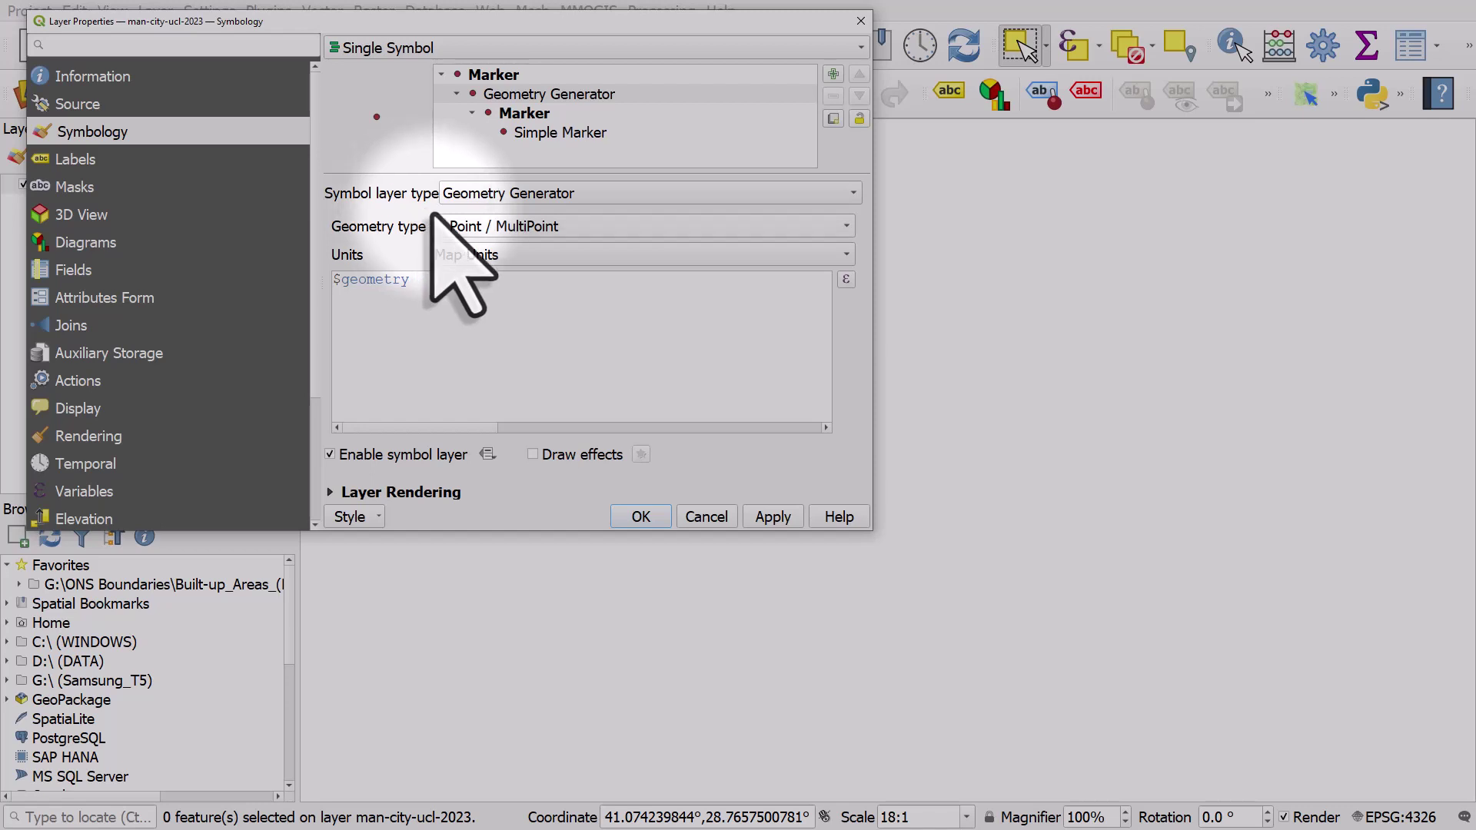
{"action": "left_click", "coordinate": [492, 227]}
{"action": "left_click", "coordinate": [509, 204]}
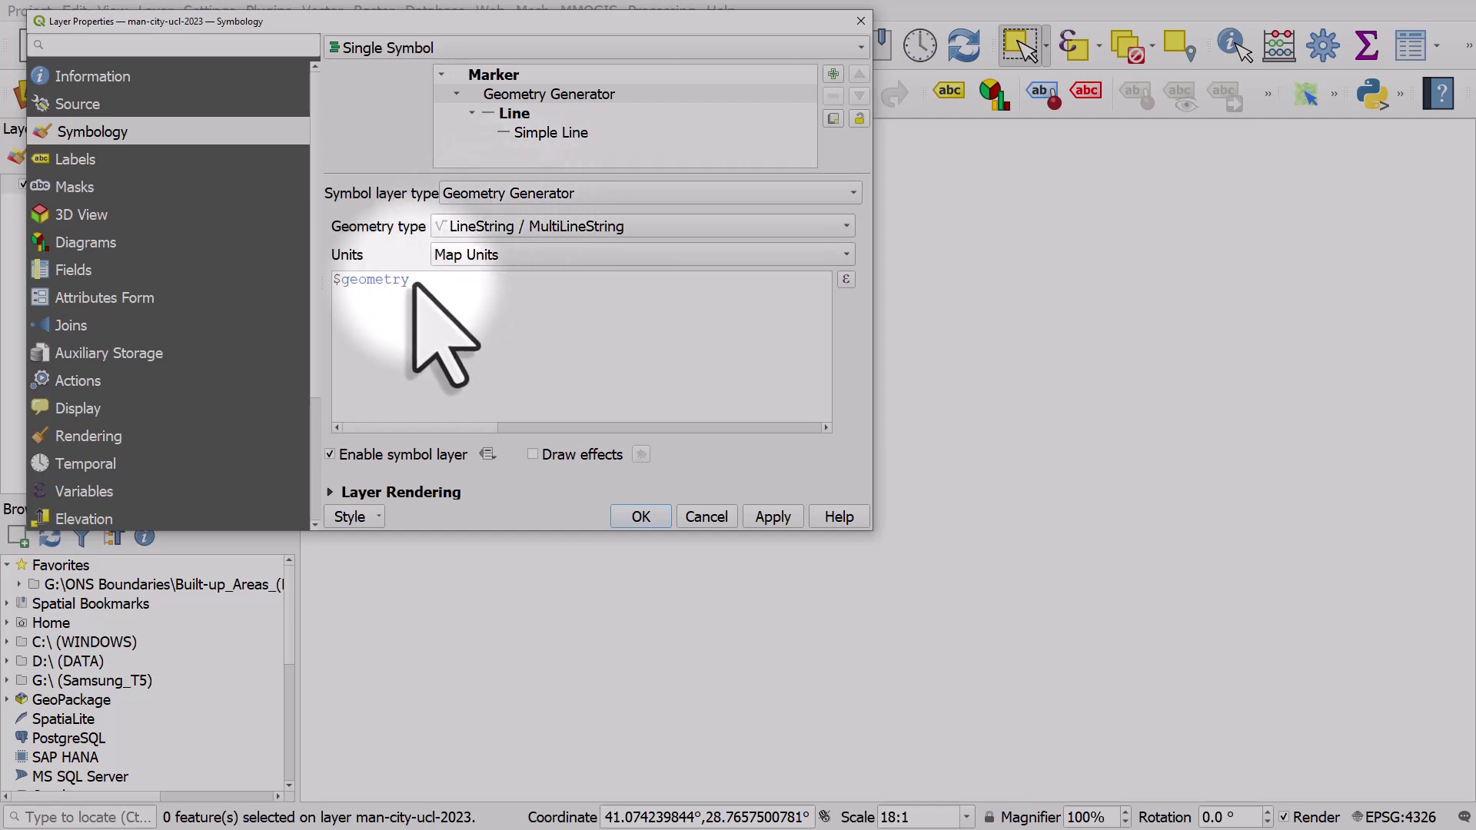
{"action": "left_click", "coordinate": [846, 280]}
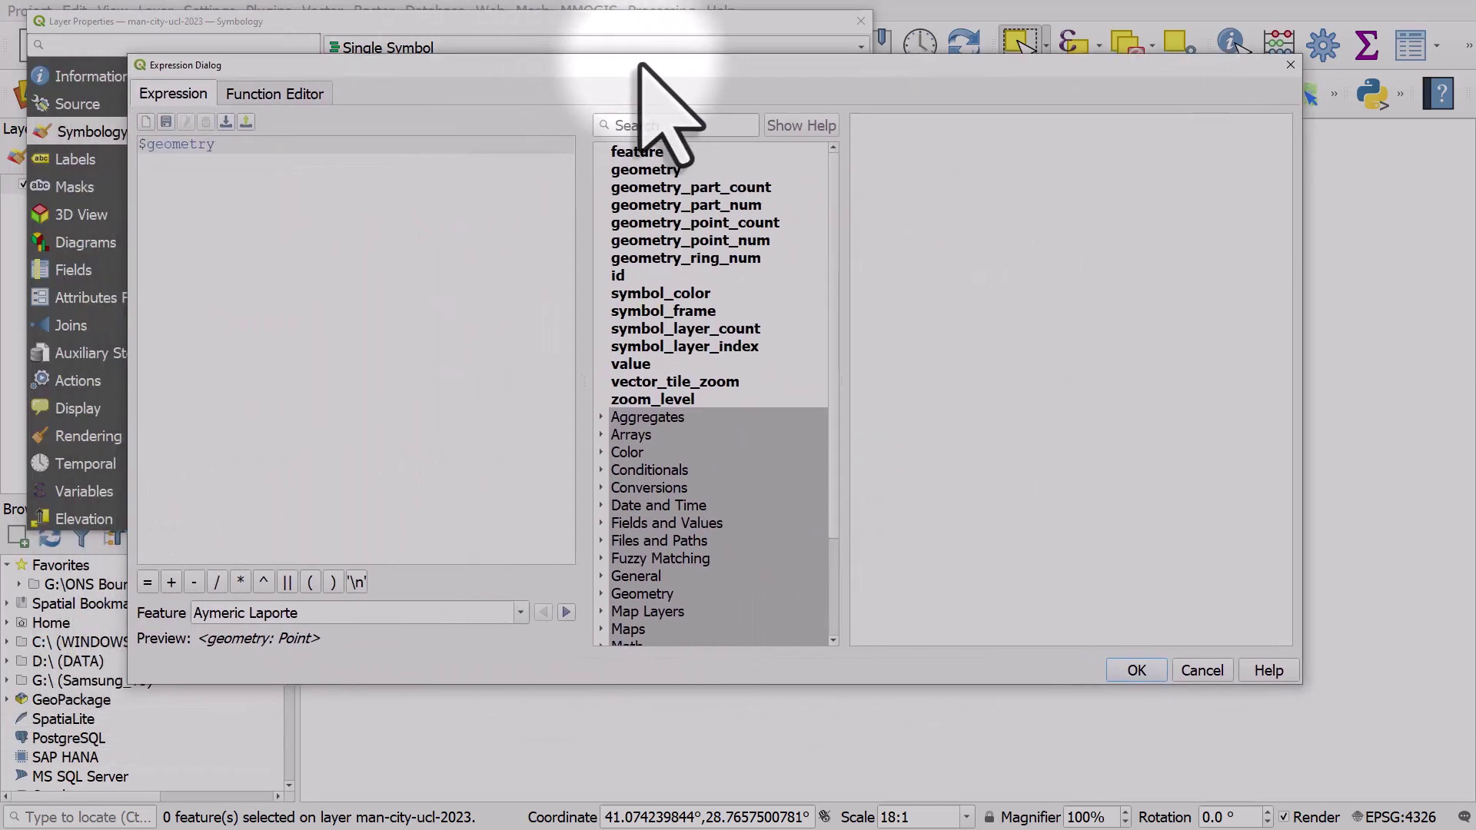
- Replace $geometry with the make_line function in the expression
{"action": "double_click", "coordinate": [164, 144]}
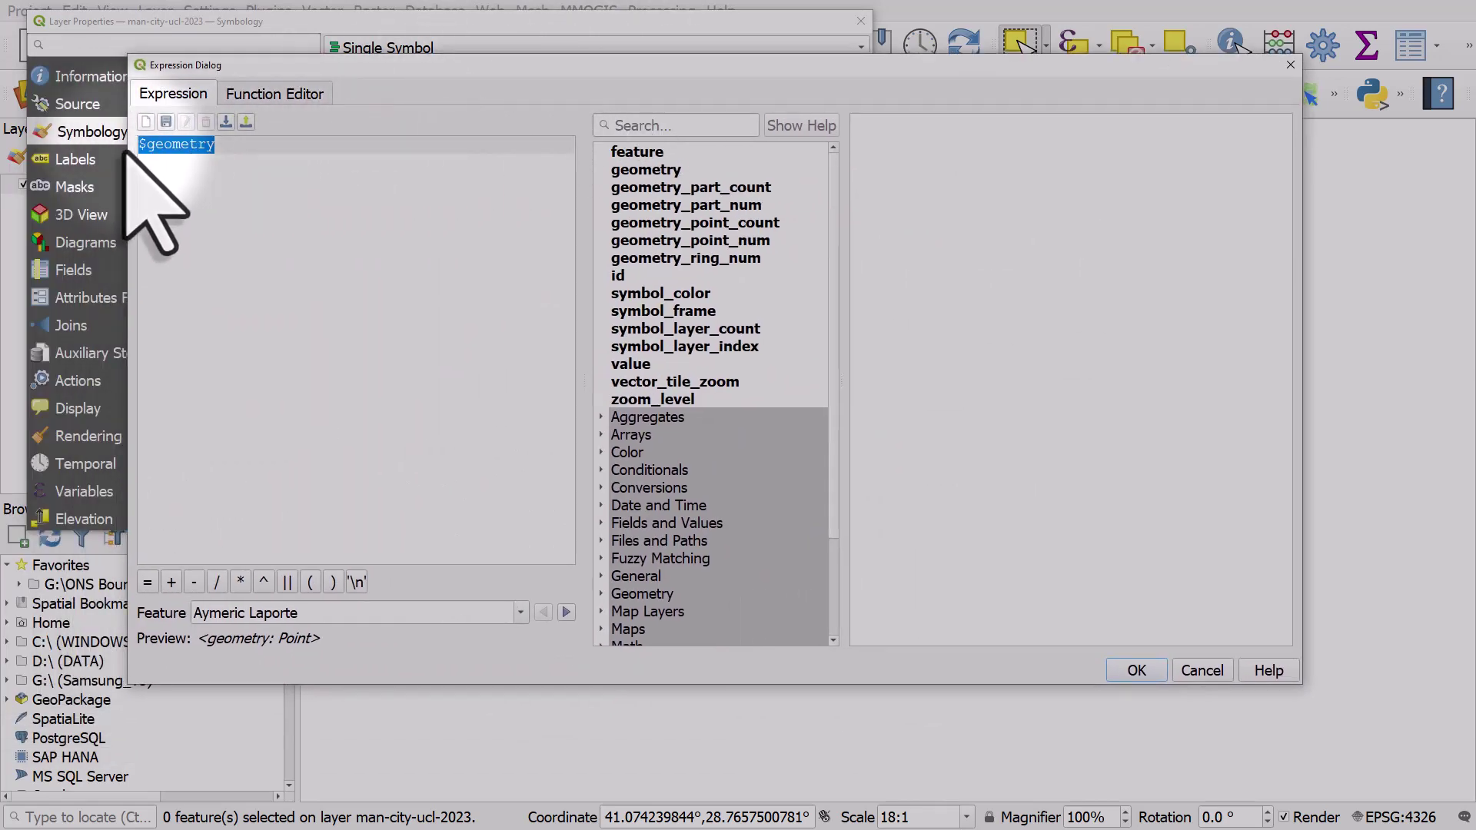
{"action": "key", "text": "BackSpace"}
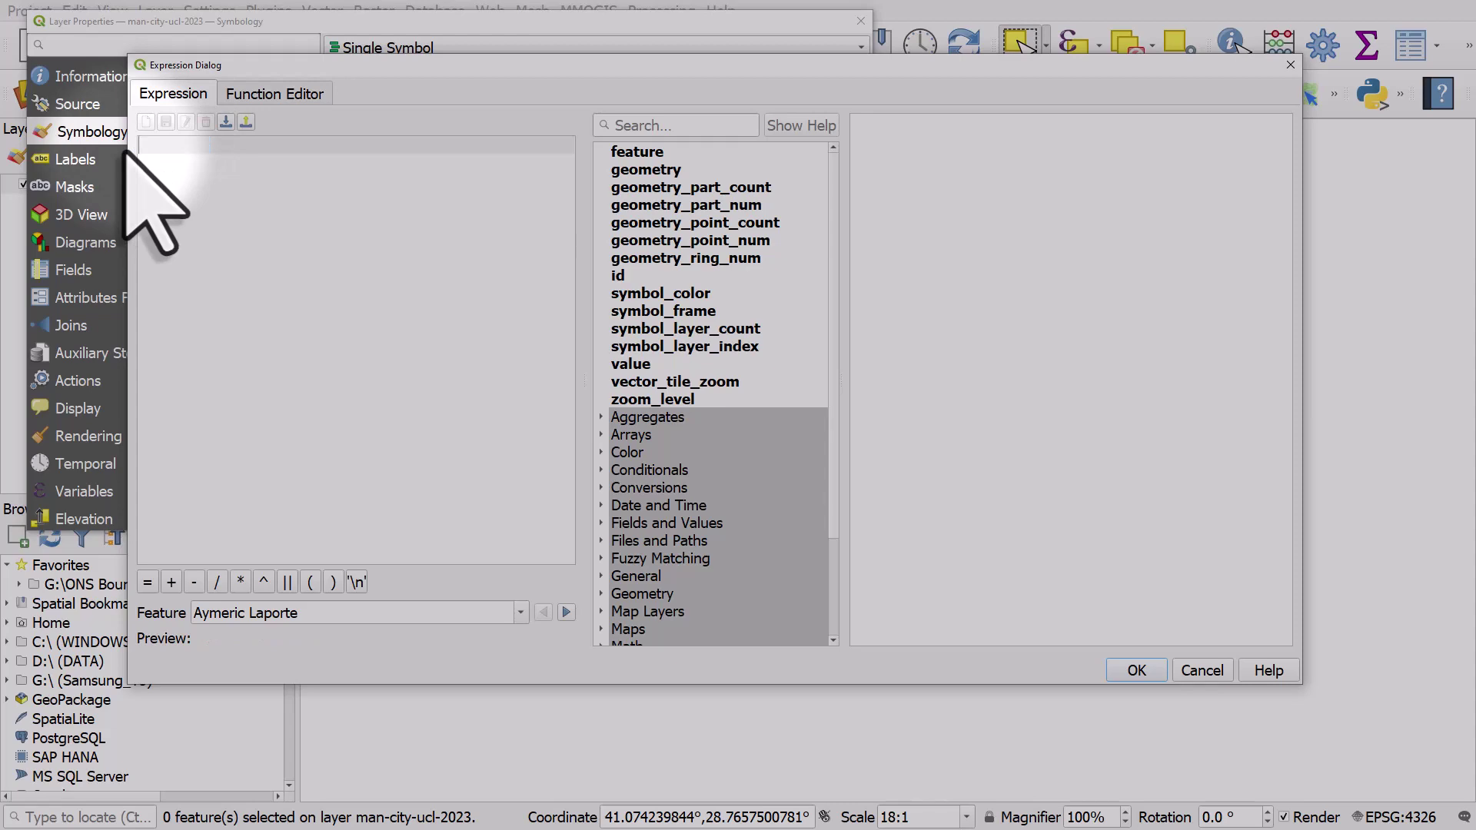
{"action": "left_click", "coordinate": [652, 126]}
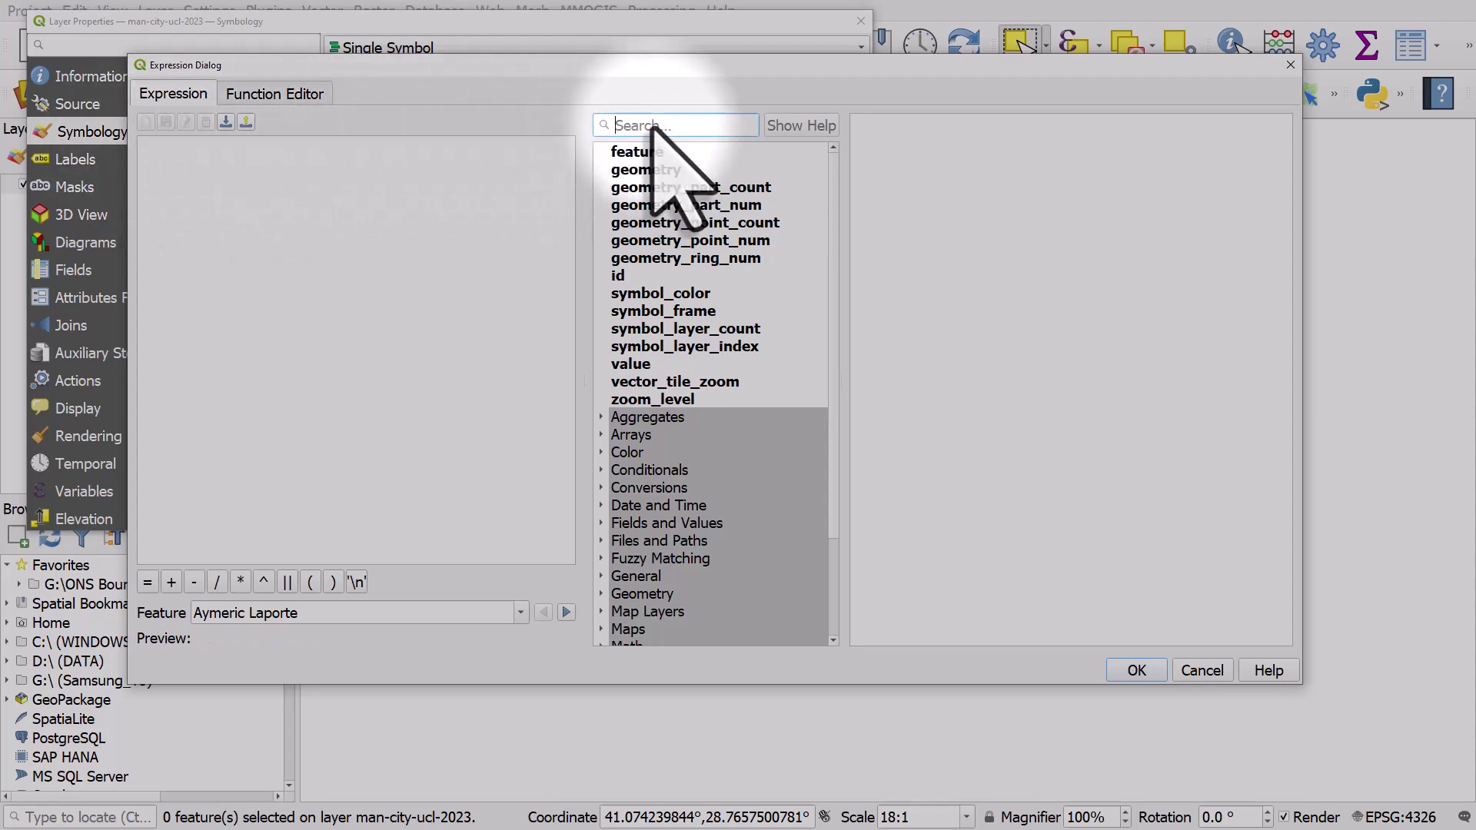
{"action": "type", "text": "make"}
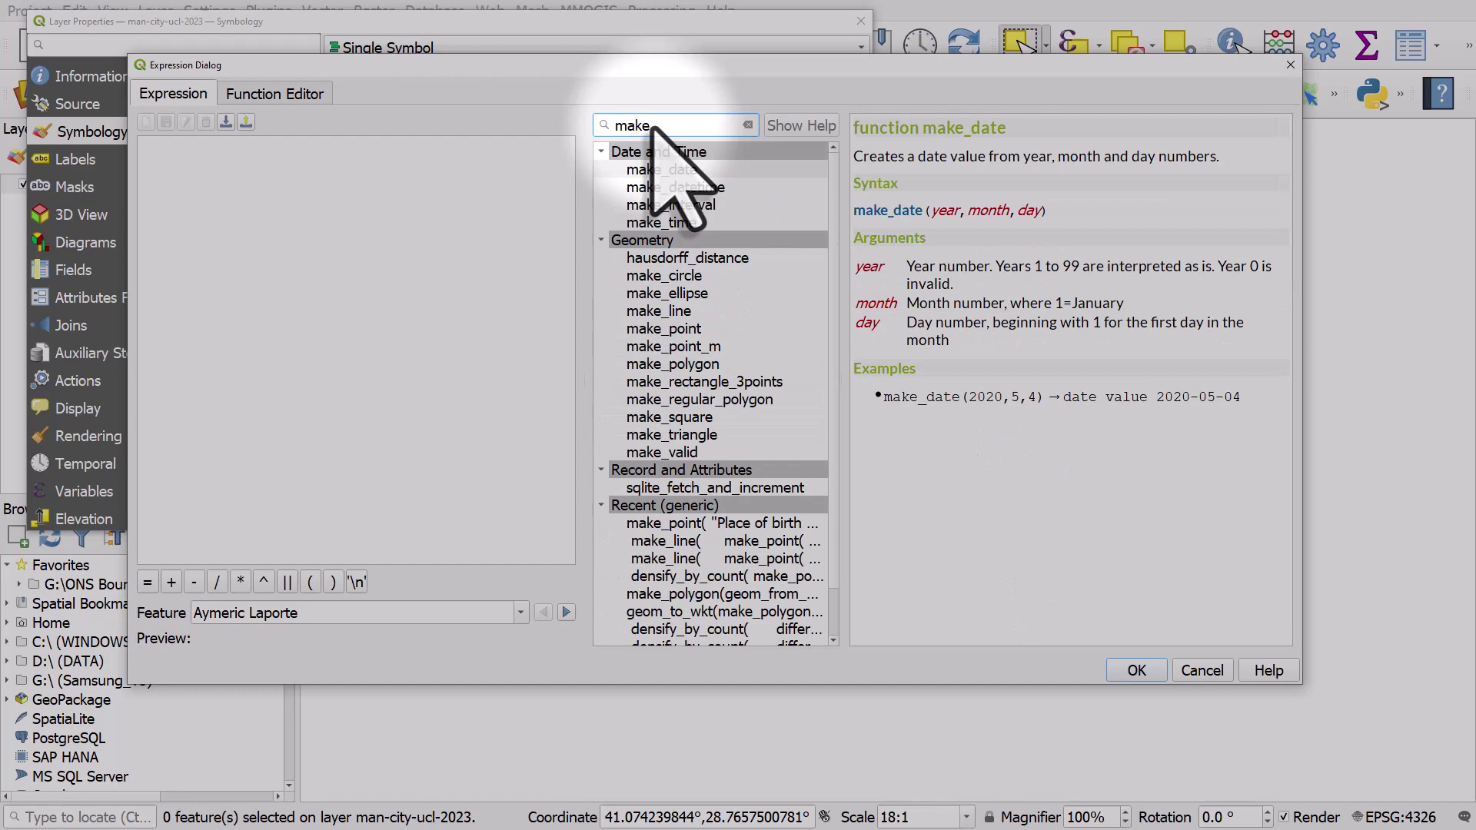
{"action": "type", "text": "_la"}
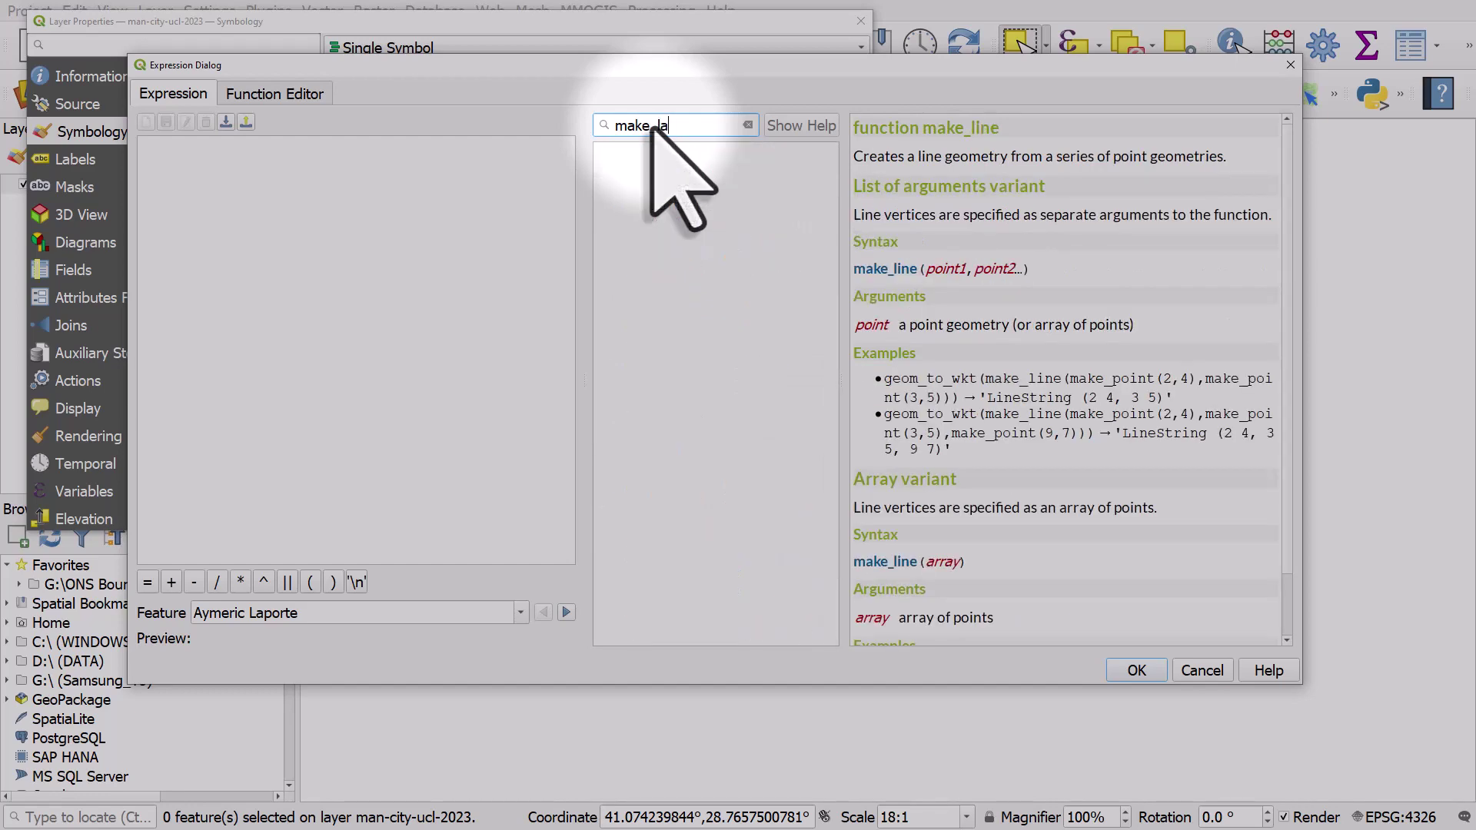
{"action": "key", "text": "BackSpace"}
{"action": "type", "text": "ine"}
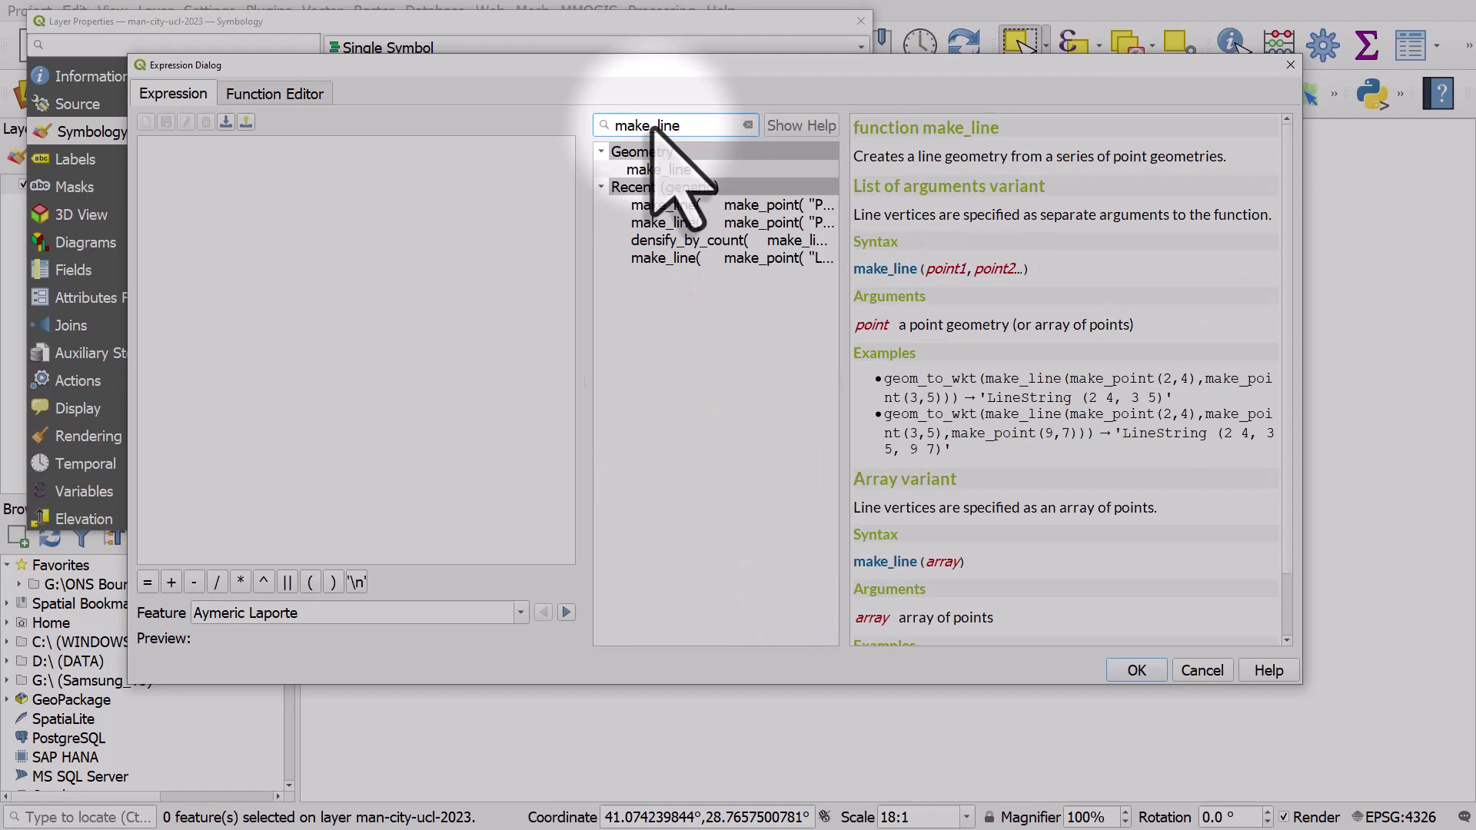
{"action": "left_click", "coordinate": [687, 169]}
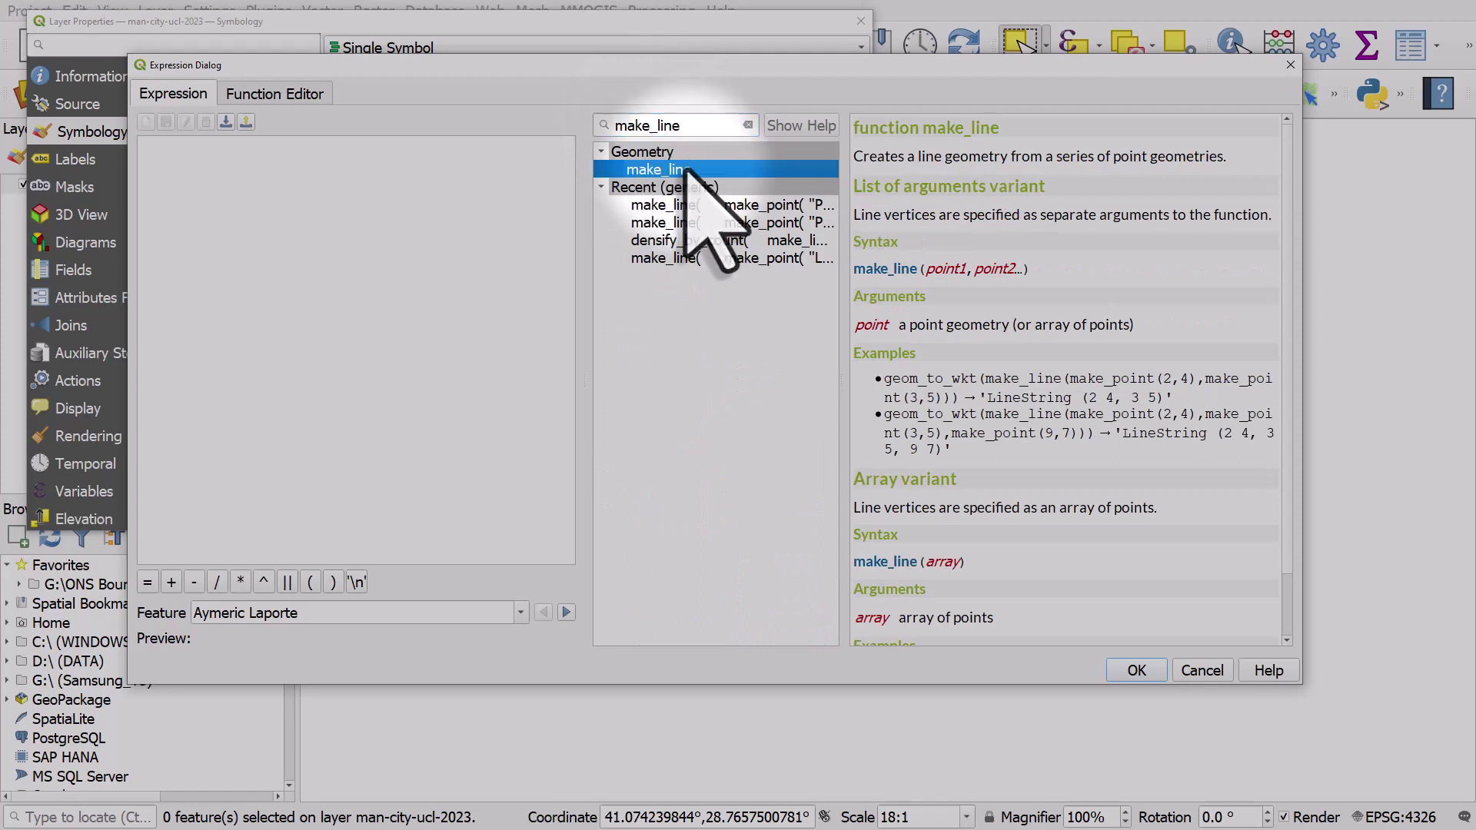
{"action": "double_click", "coordinate": [686, 169]}
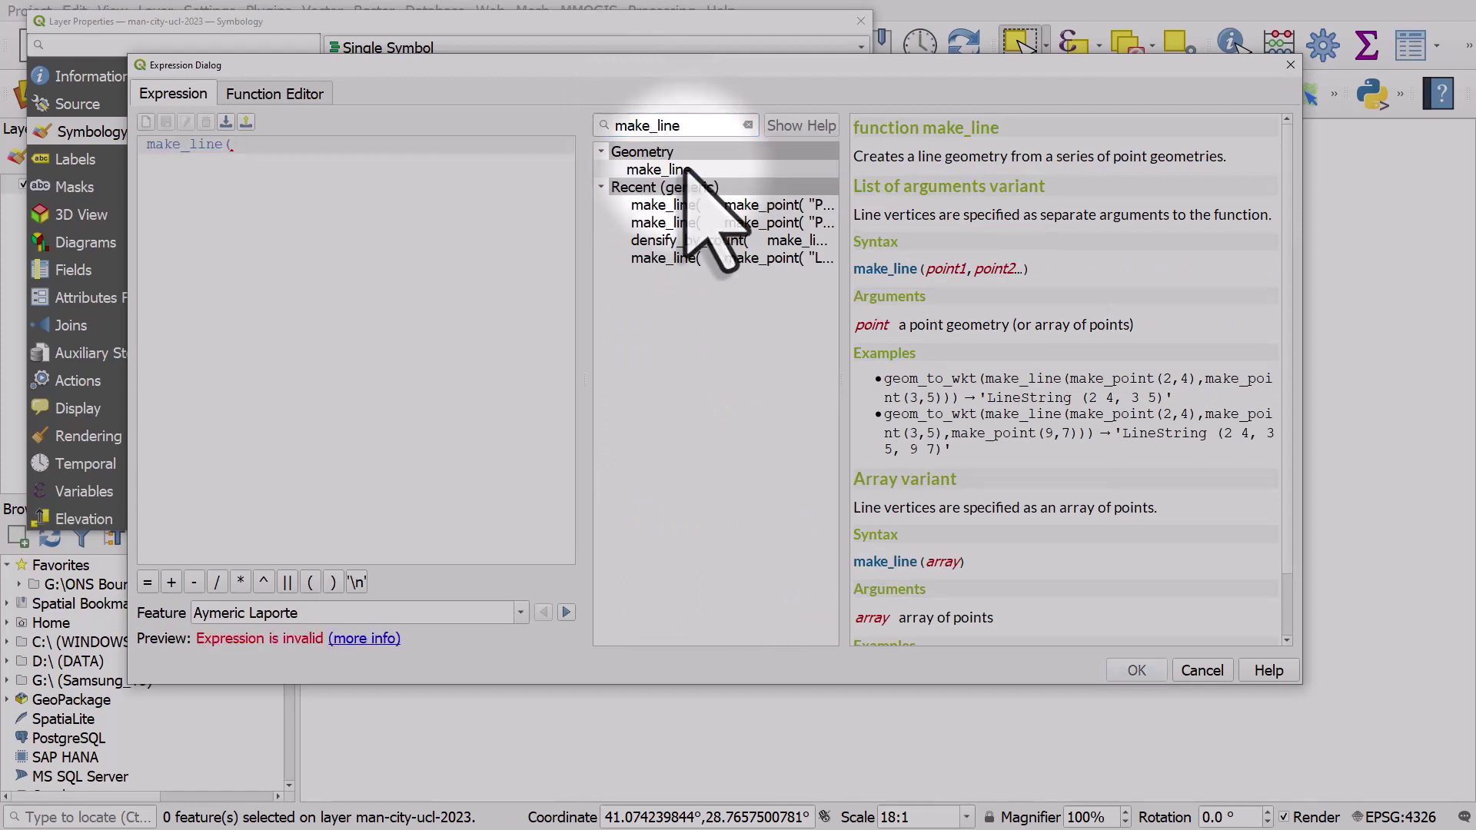
{"action": "key", "text": "Return"}
{"action": "key", "text": "Return"}
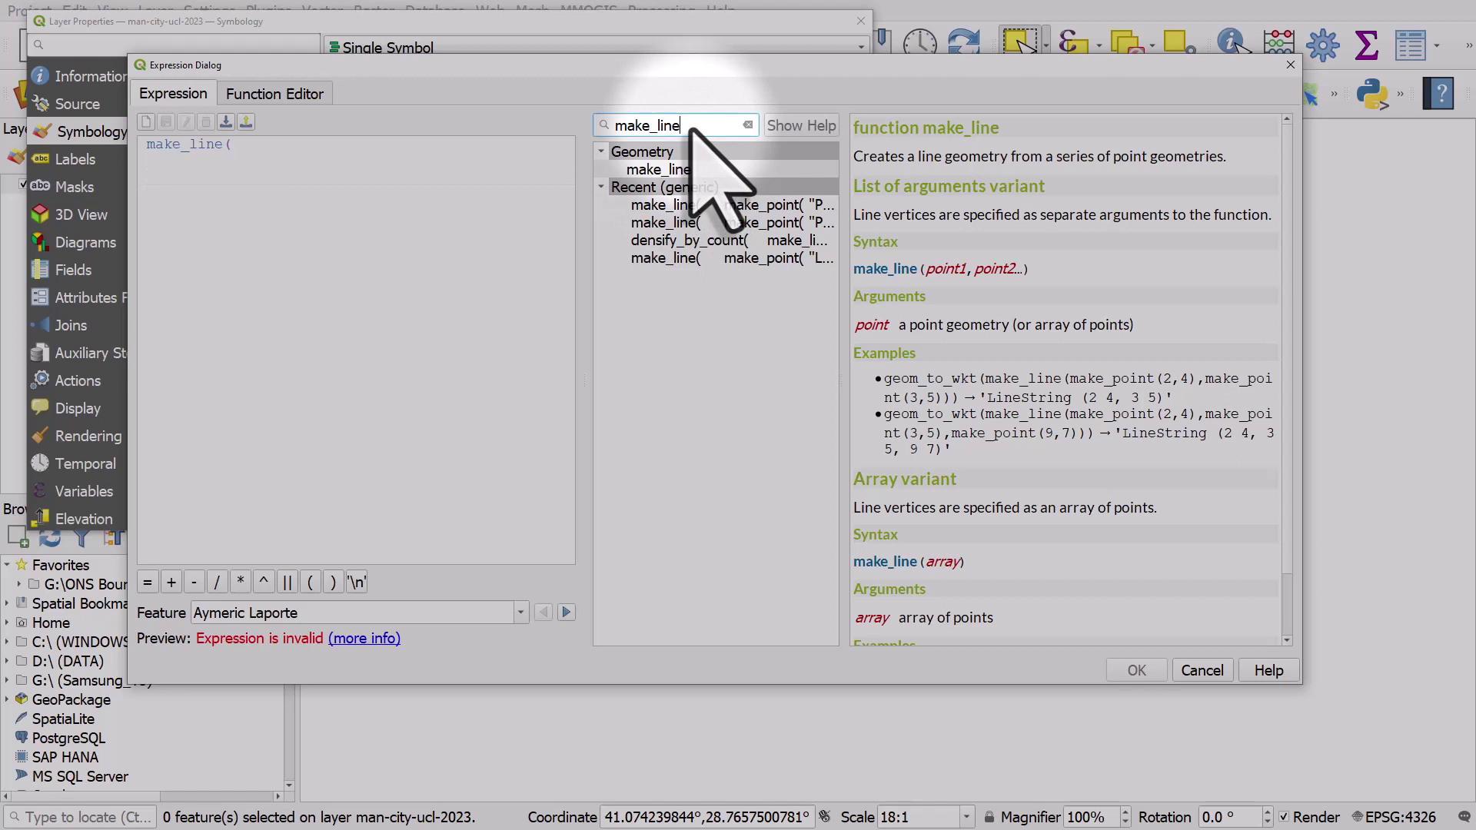
- Add make_point("Place of birth X", "Place of birth Y") as the line's first point
{"action": "left_click_drag", "start_coordinate": [684, 125], "coordinate": [658, 127]}
{"action": "type", "text": "point"}
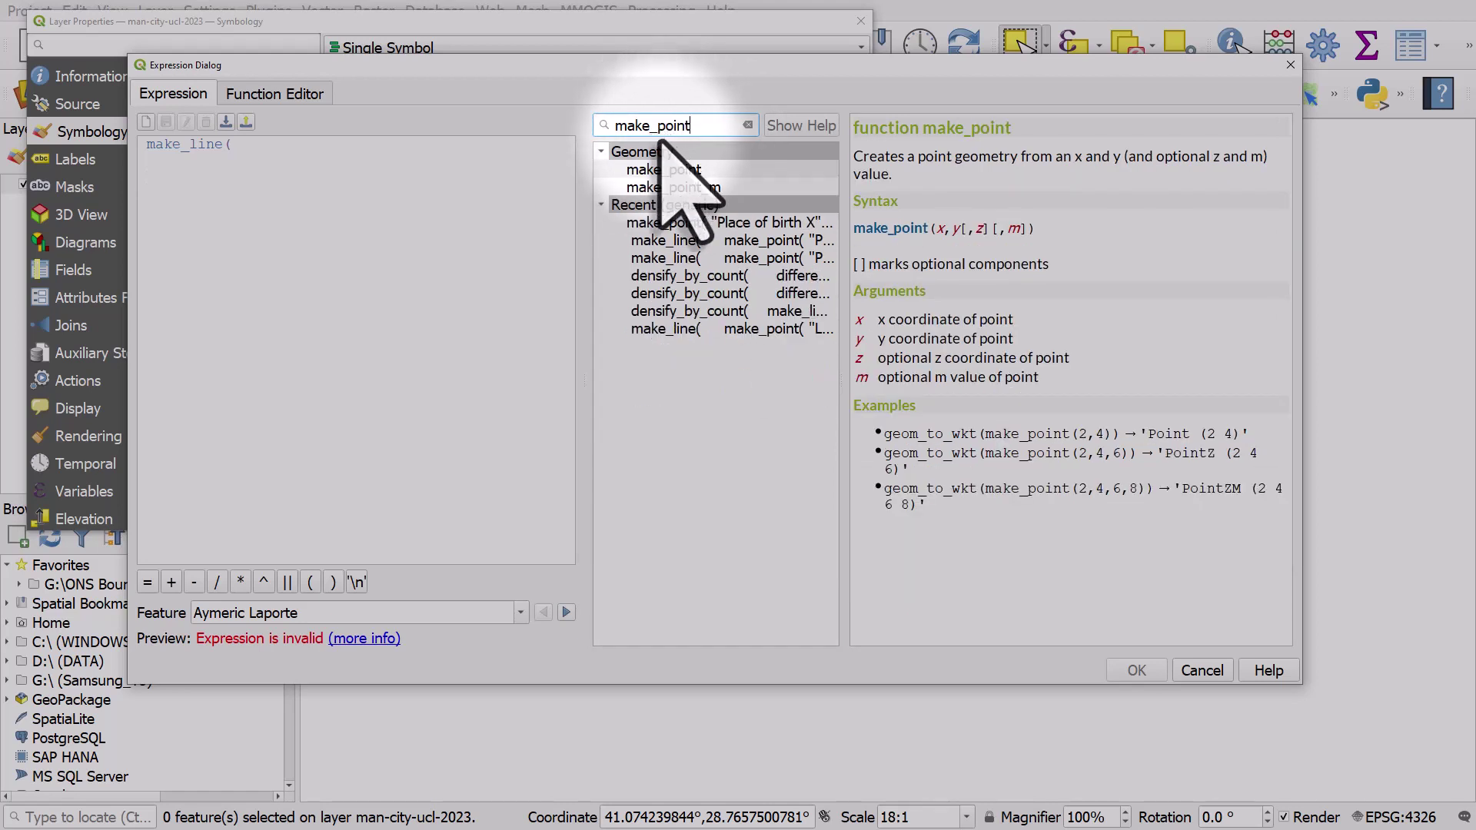
{"action": "double_click", "coordinate": [662, 169]}
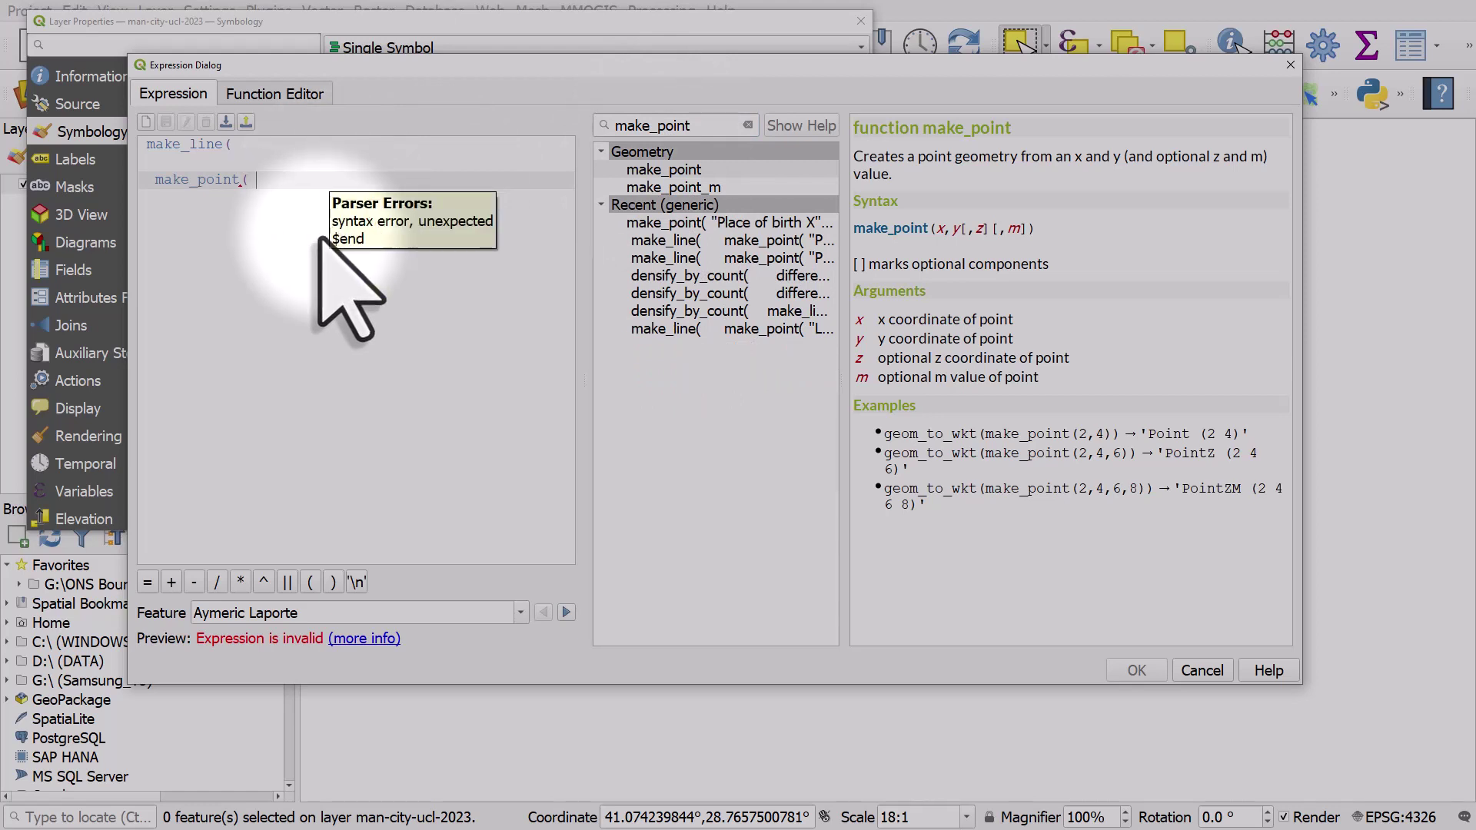
{"action": "left_click", "coordinate": [747, 125]}
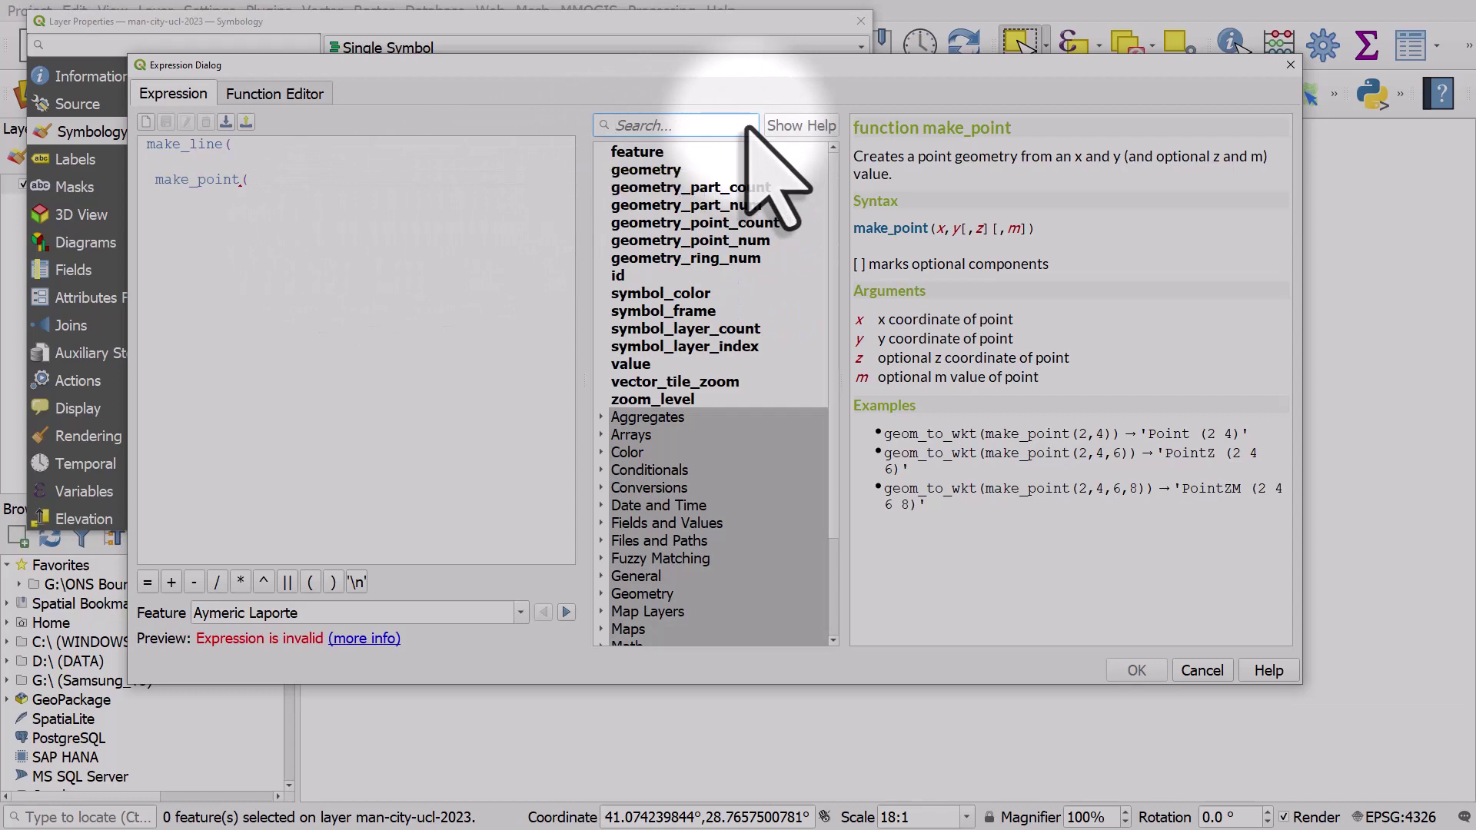
{"action": "left_click", "coordinate": [603, 524]}
{"action": "scroll", "coordinate": [692, 531], "scroll_direction": "down", "scroll_amount": 5}
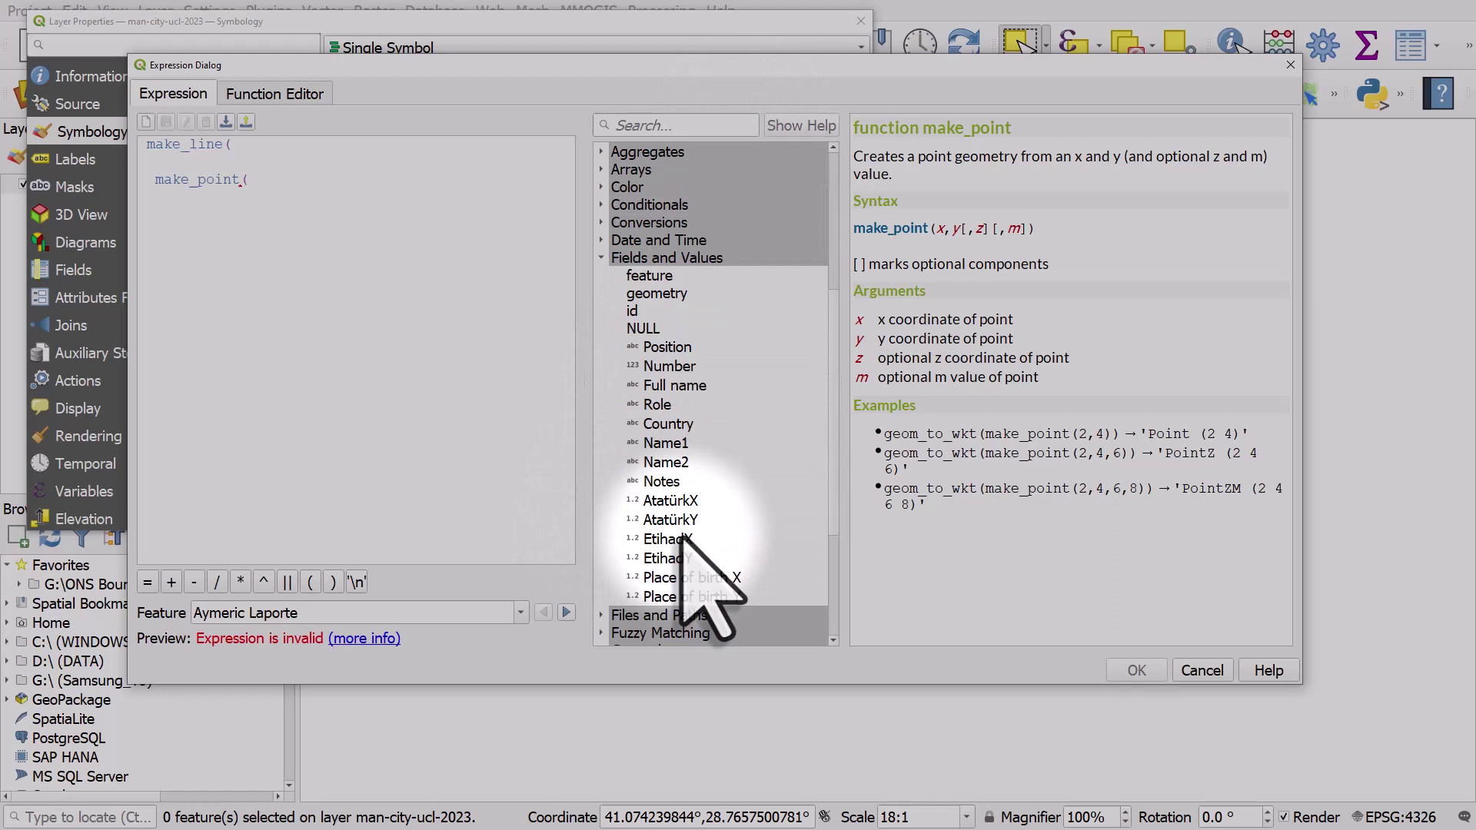
{"action": "left_click", "coordinate": [692, 575]}
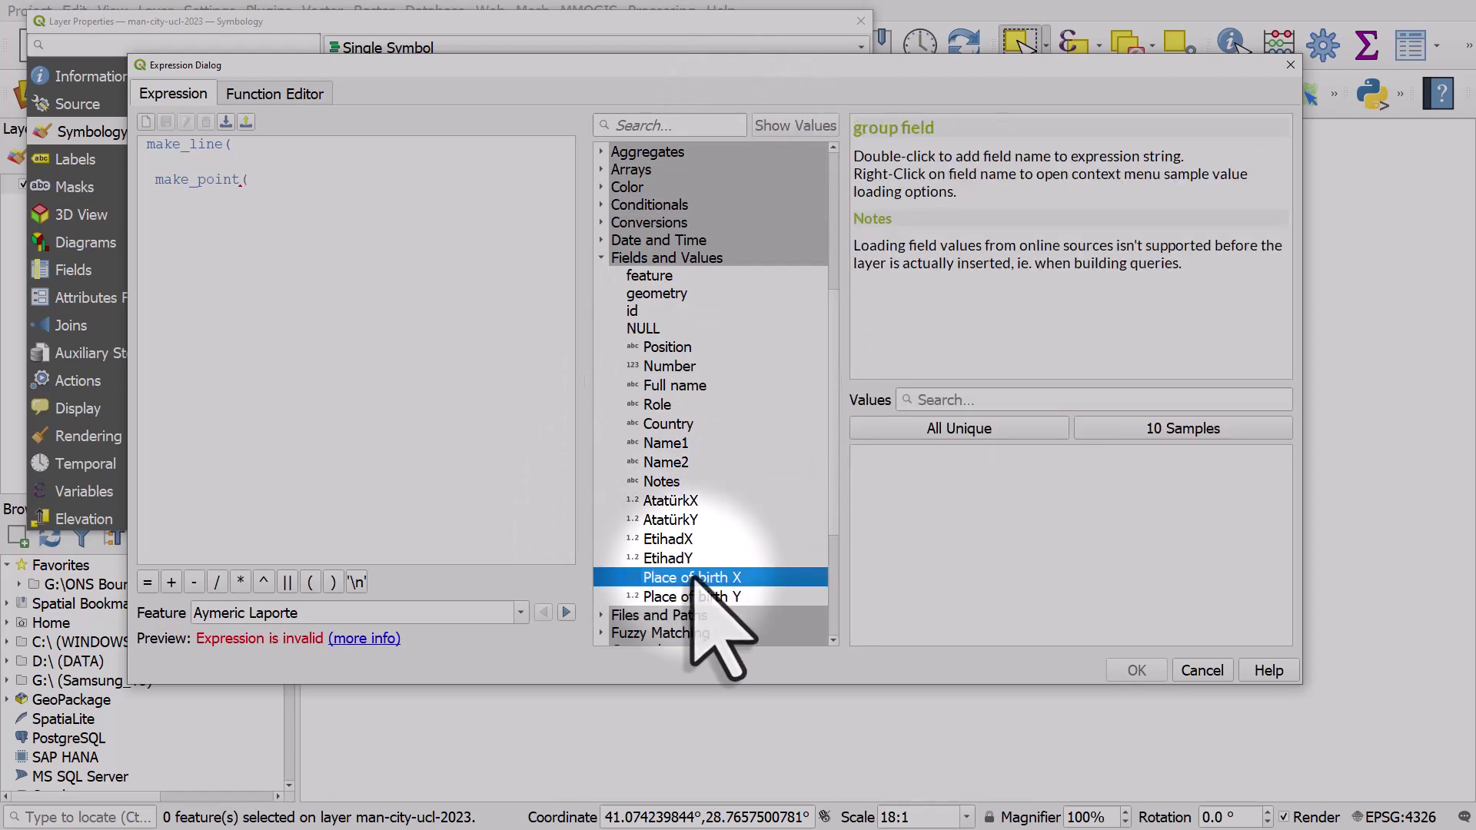
{"action": "double_click", "coordinate": [696, 585]}
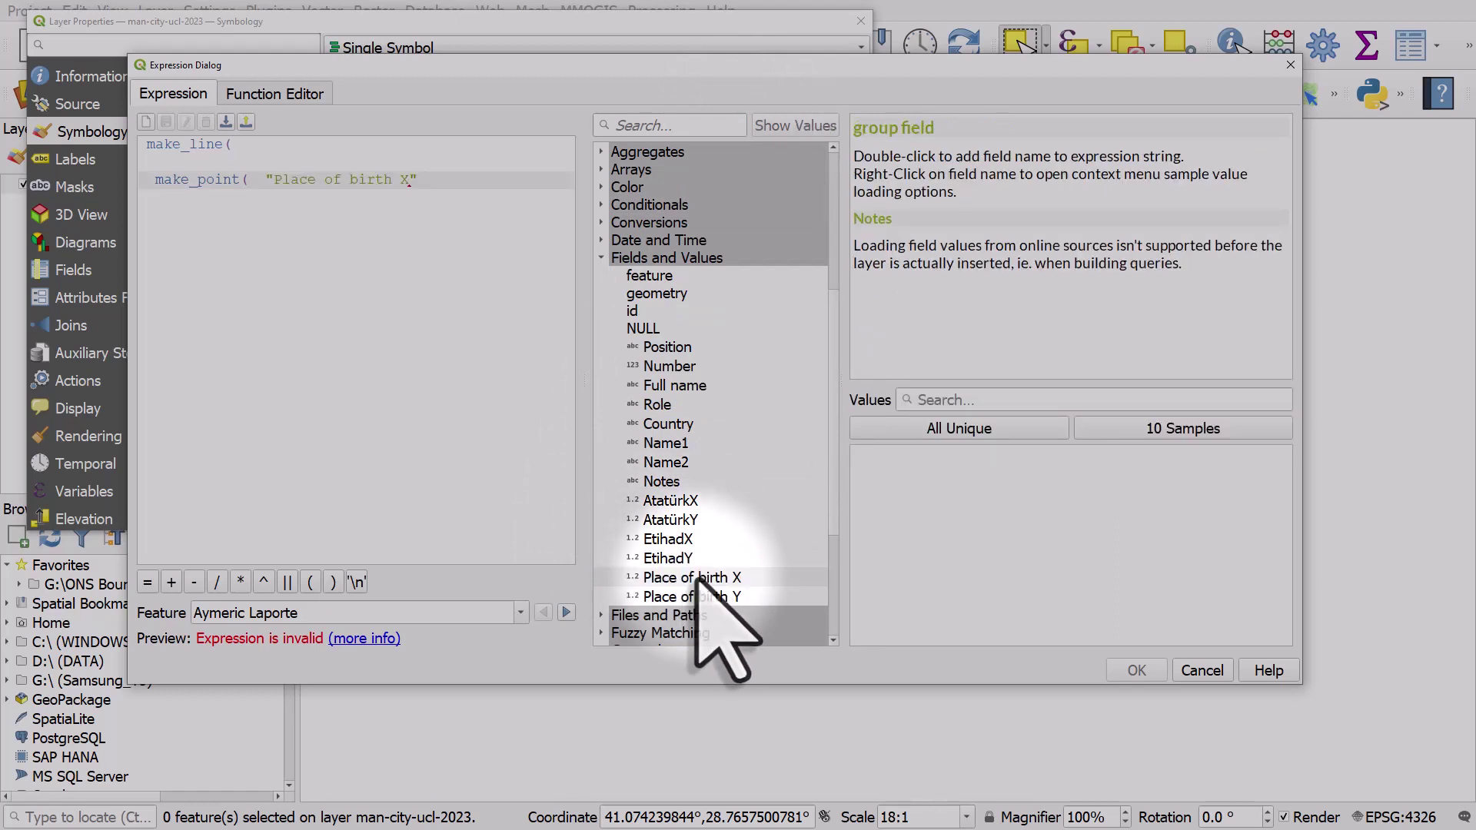
{"action": "type", "text": ","}
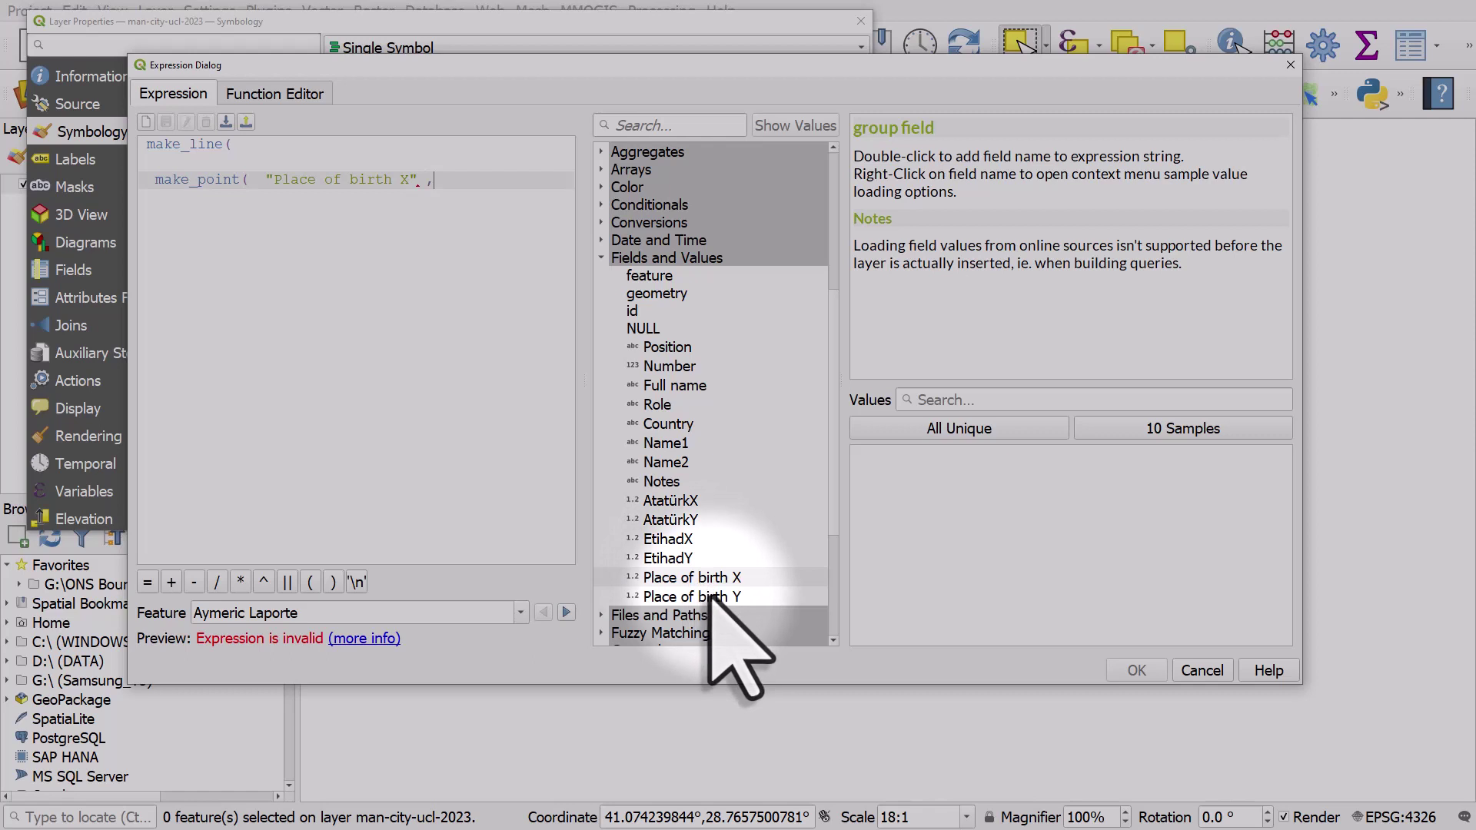
{"action": "double_click", "coordinate": [711, 598]}
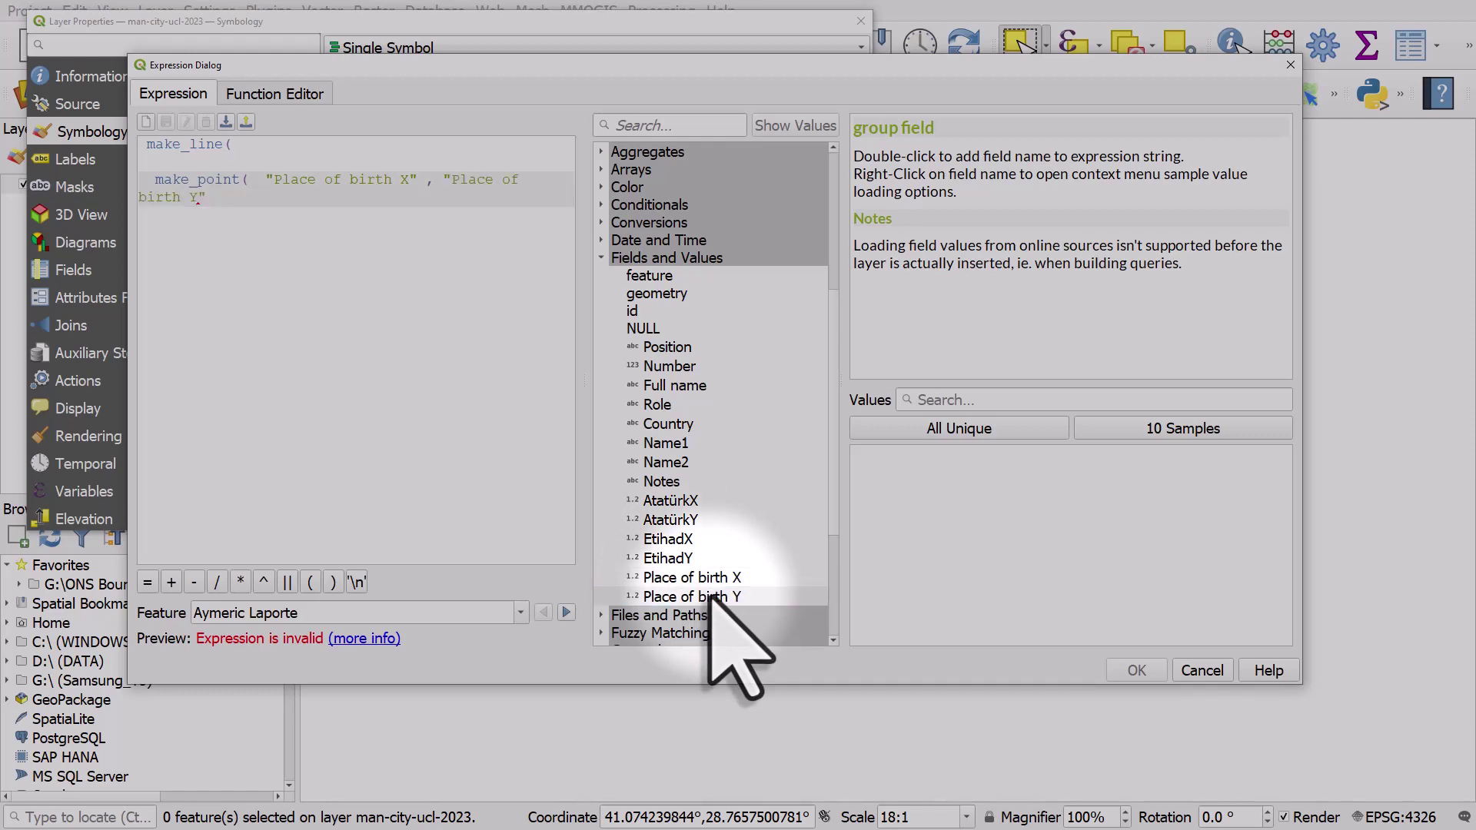
{"action": "type", "text": ")"}
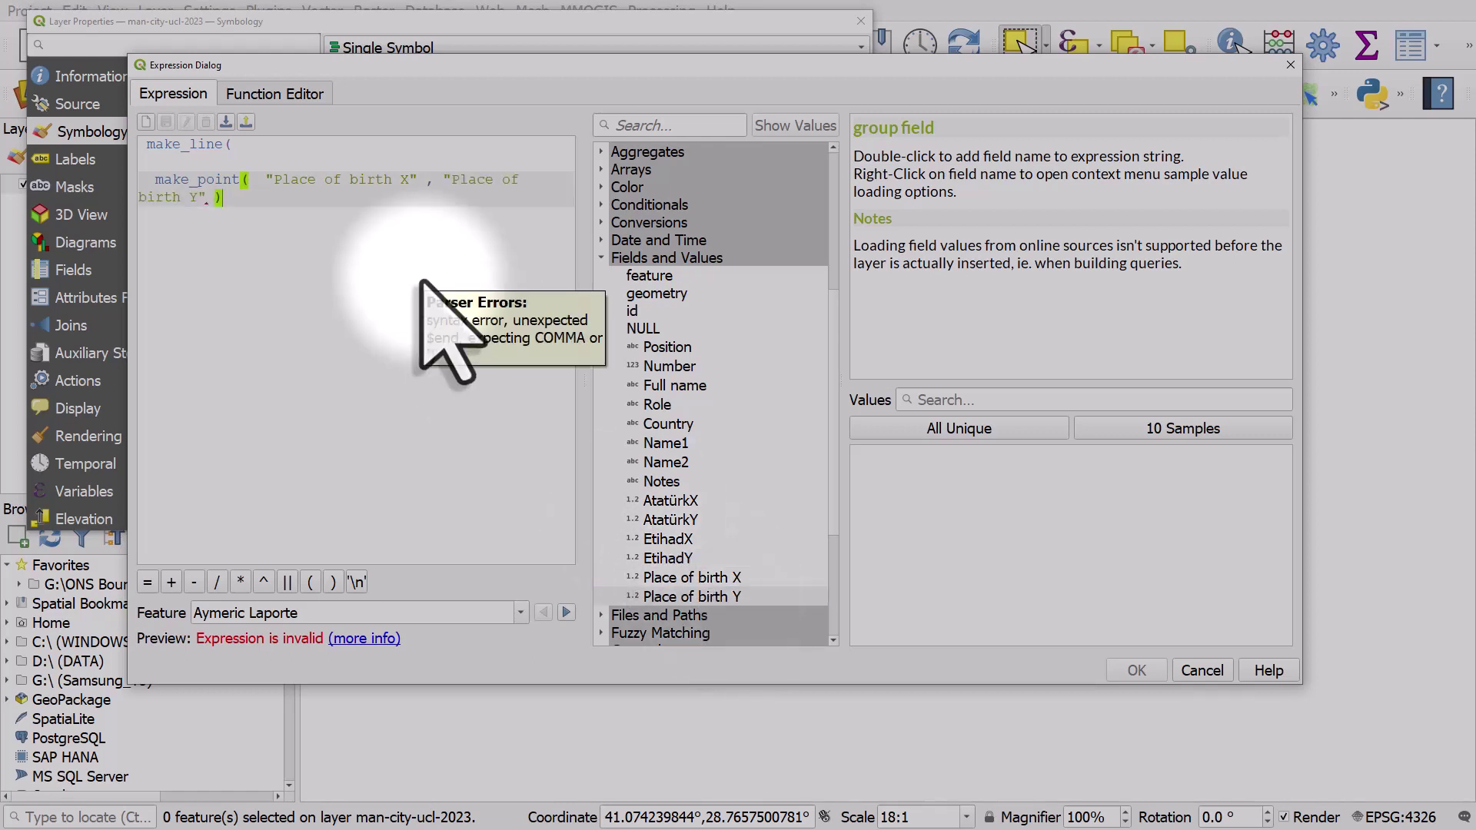
{"action": "type", "text": ","}
{"action": "key", "text": "Return"}
{"action": "key", "text": "Return"}
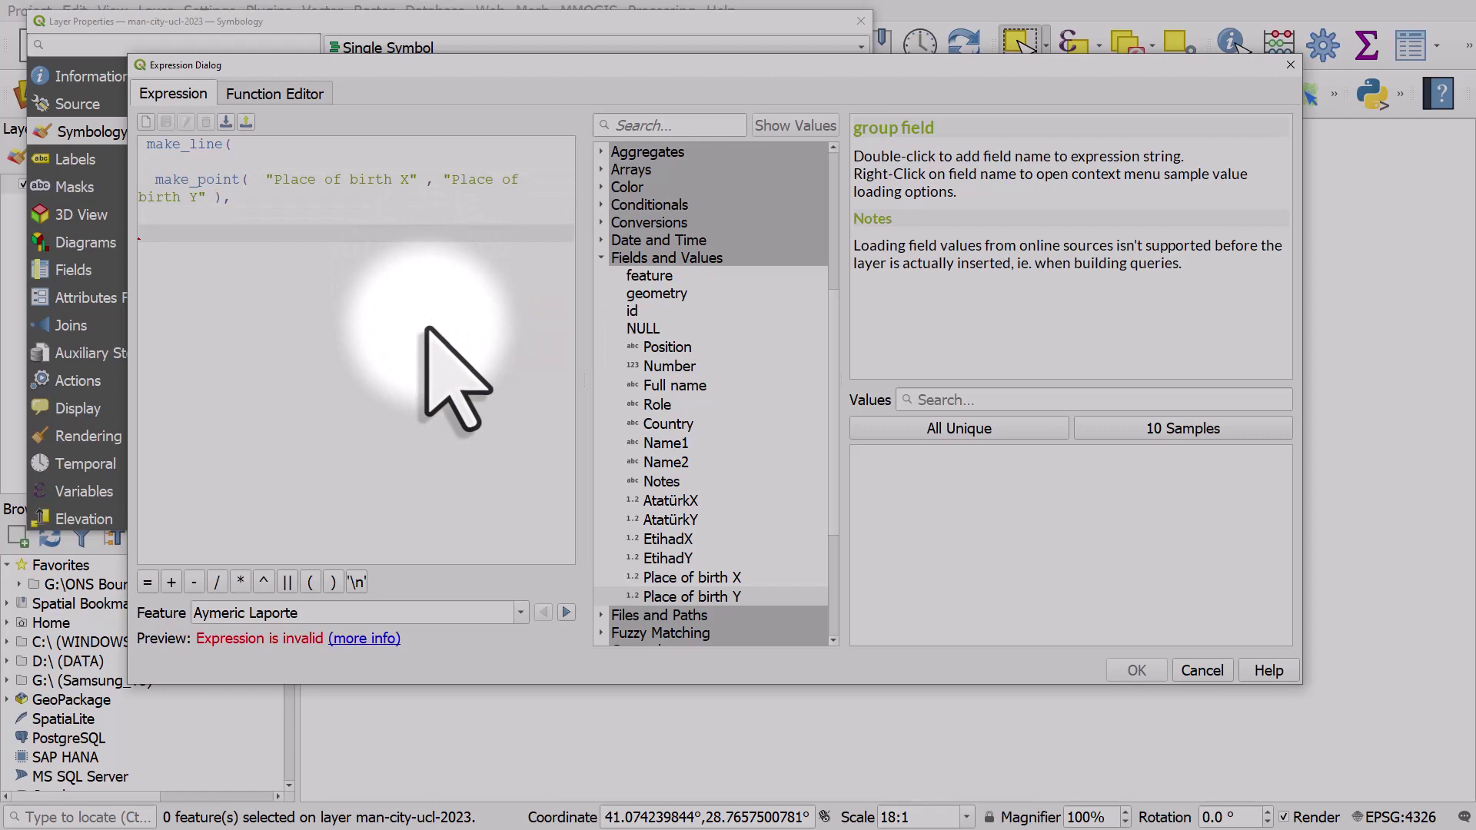
- Add make_point("AtatürkX", "AtatürkY") as the second point and close the make_line bracket
{"action": "type", "text": "make_poi"}
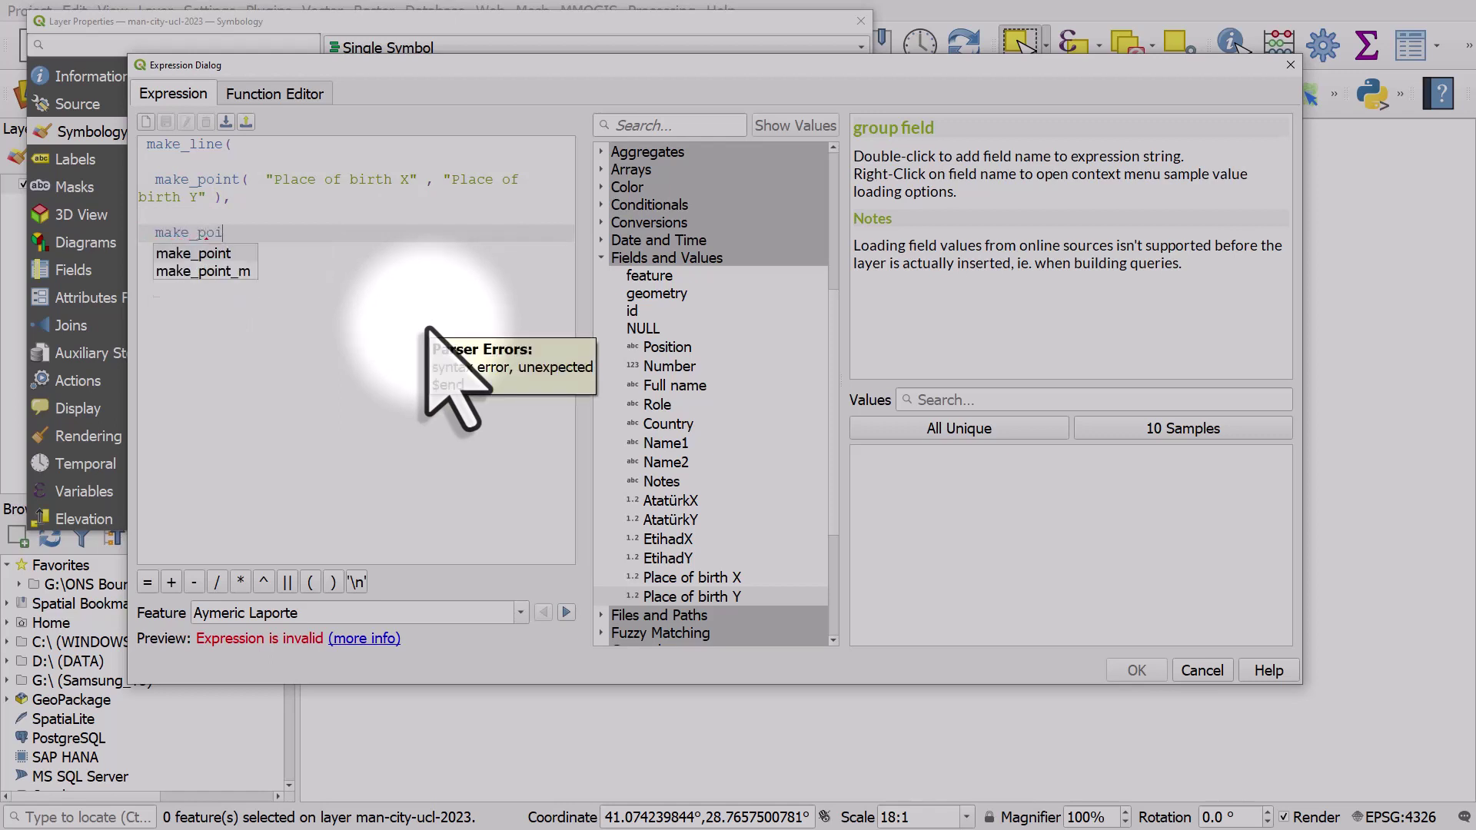
{"action": "type", "text": "nt("}
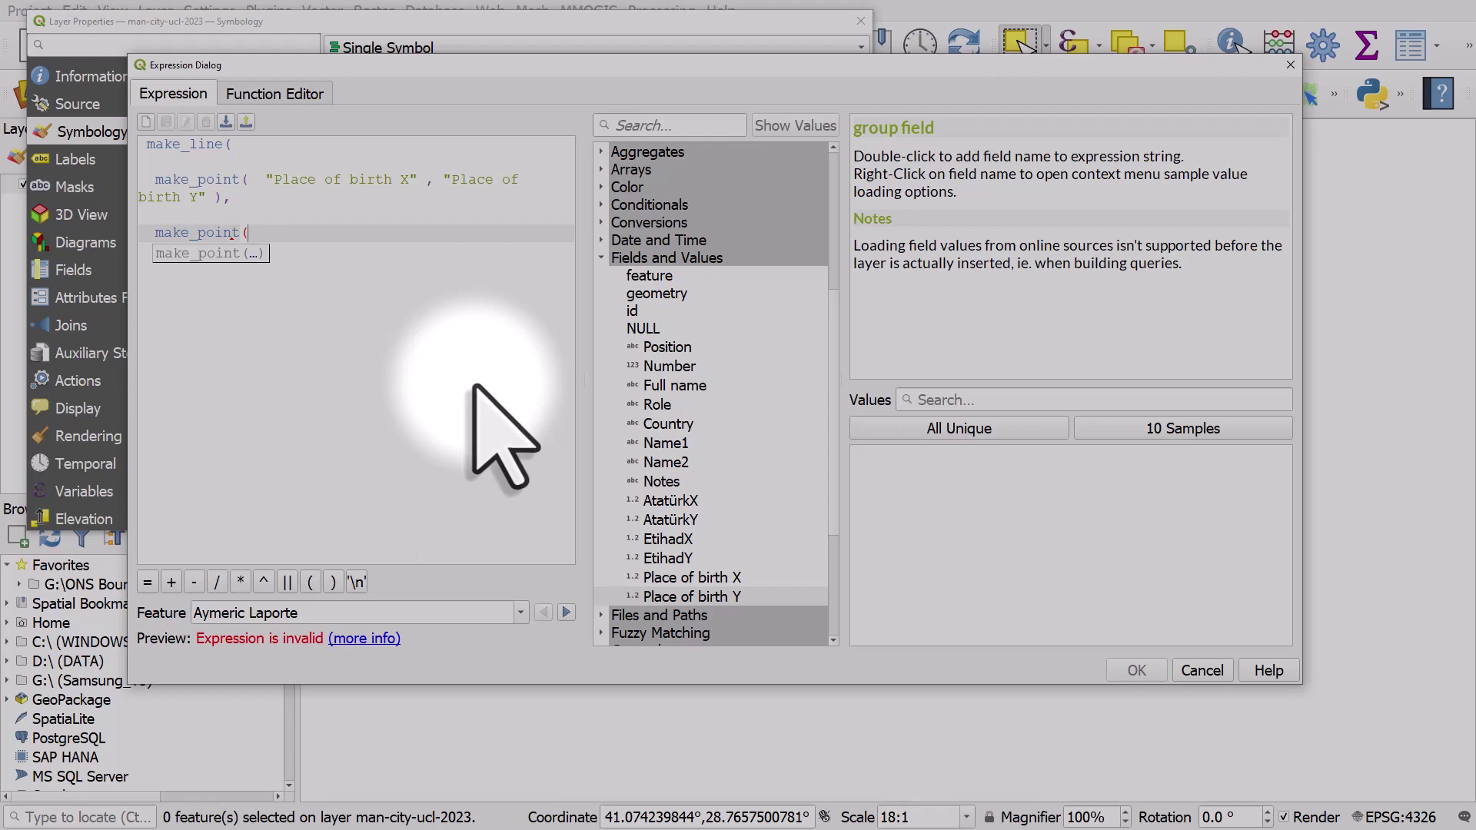
{"action": "double_click", "coordinate": [671, 500]}
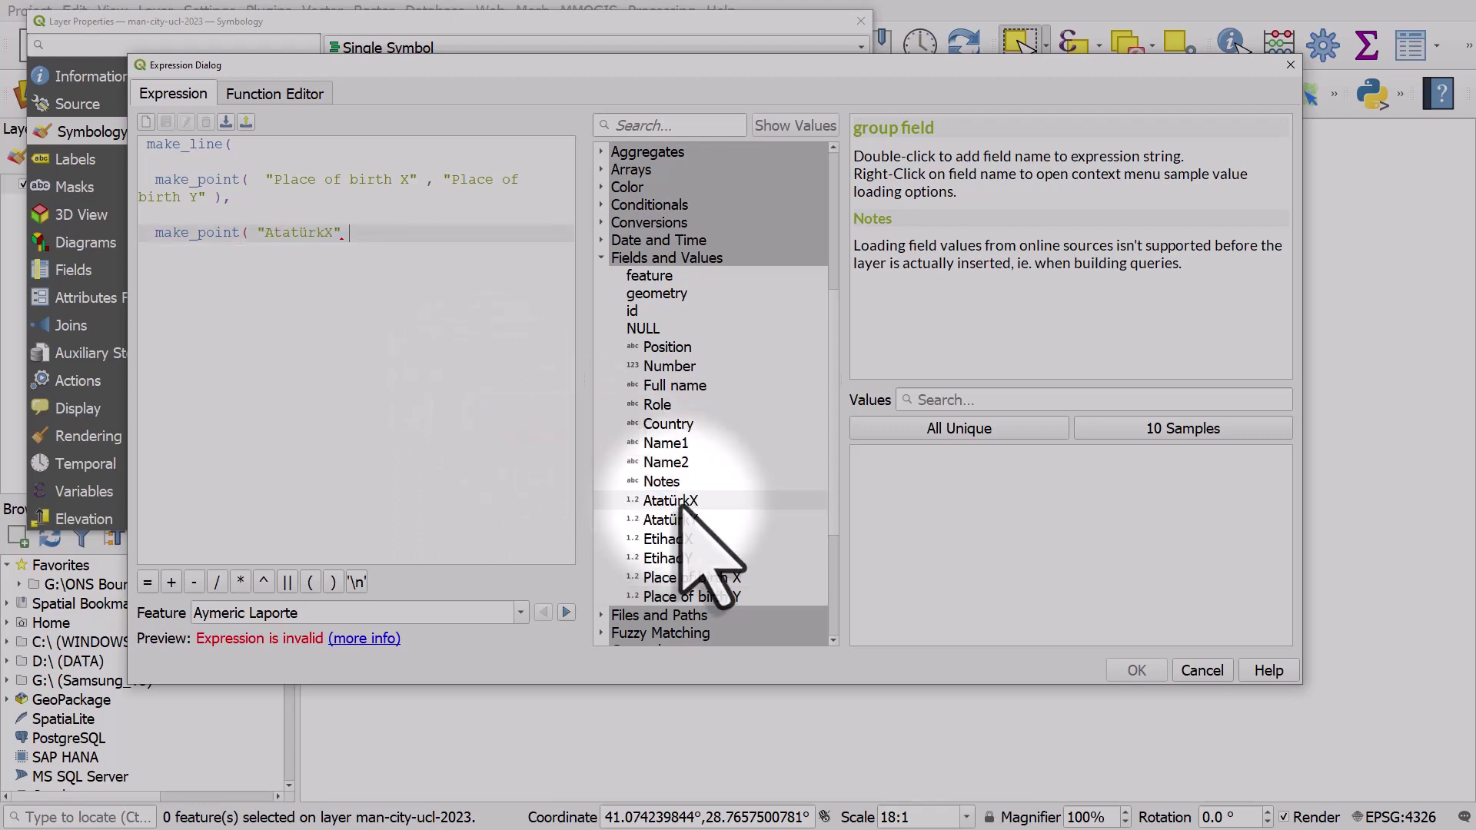
{"action": "type", "text": ","}
{"action": "double_click", "coordinate": [670, 520]}
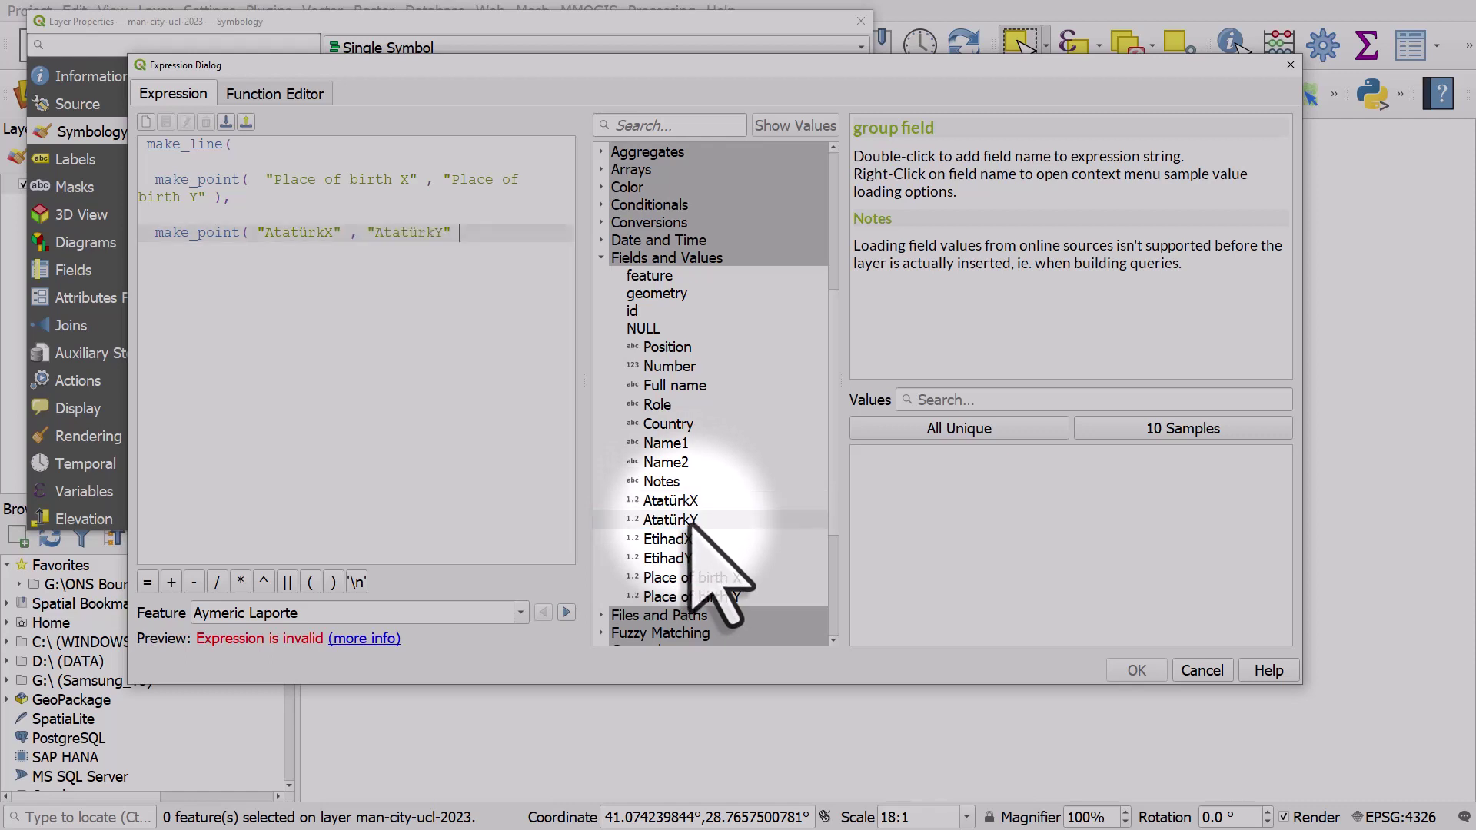
{"action": "type", "text": ")"}
{"action": "key", "text": "Return"}
{"action": "key", "text": "Return"}
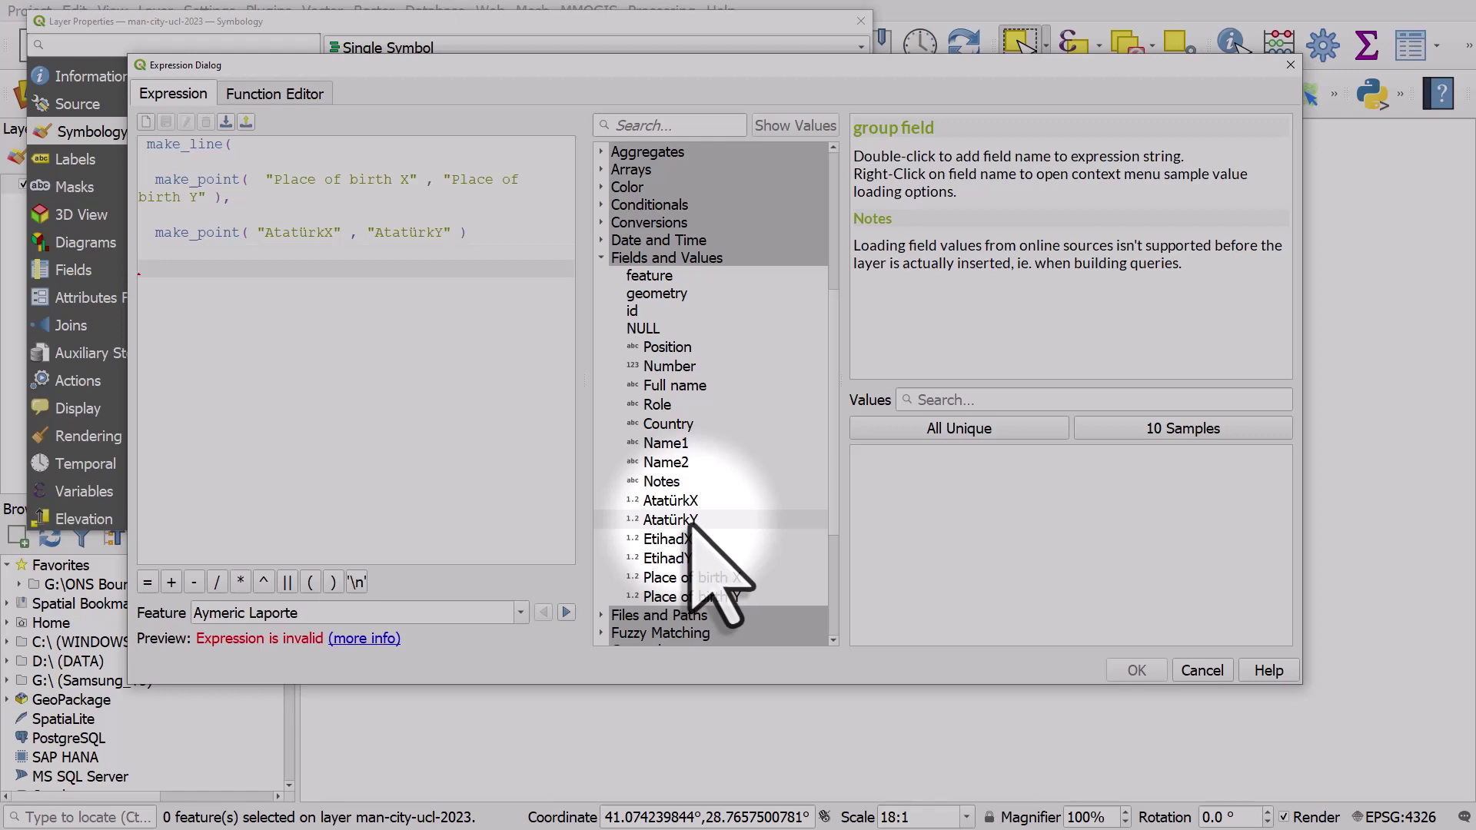
{"action": "type", "text": ")"}
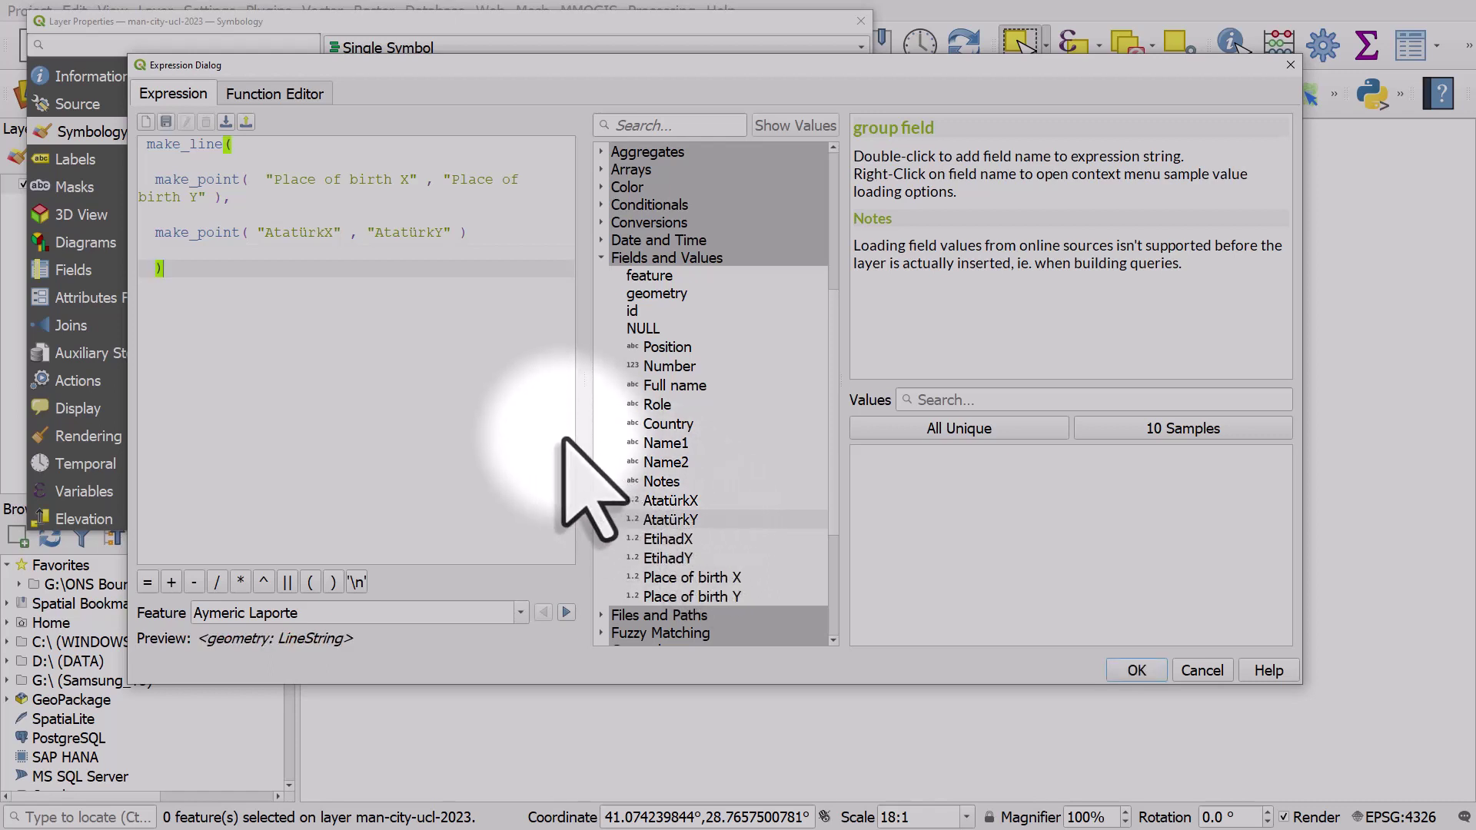
{"action": "key", "text": "BackSpace"}
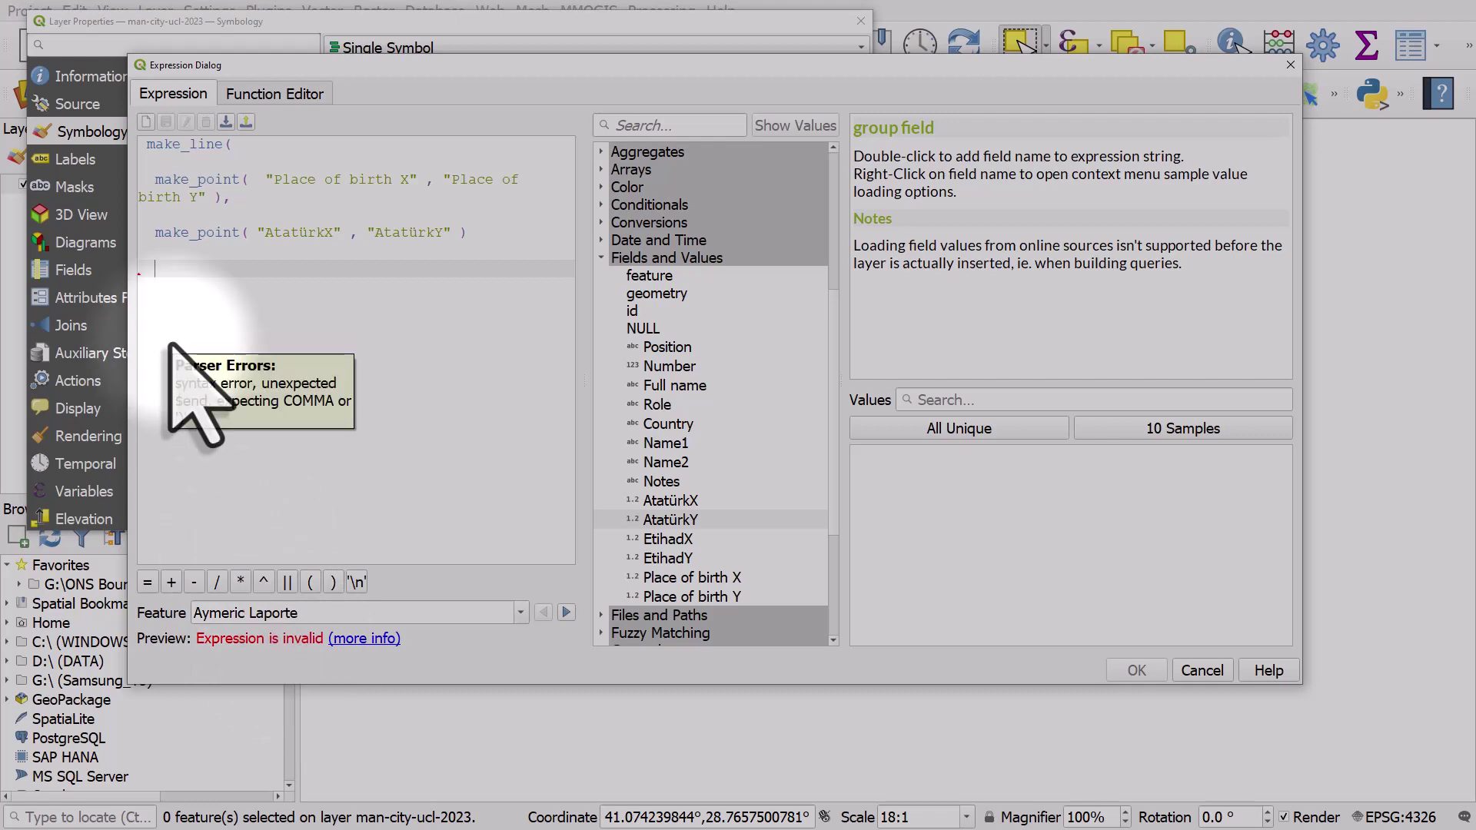
{"action": "type", "text": ")"}
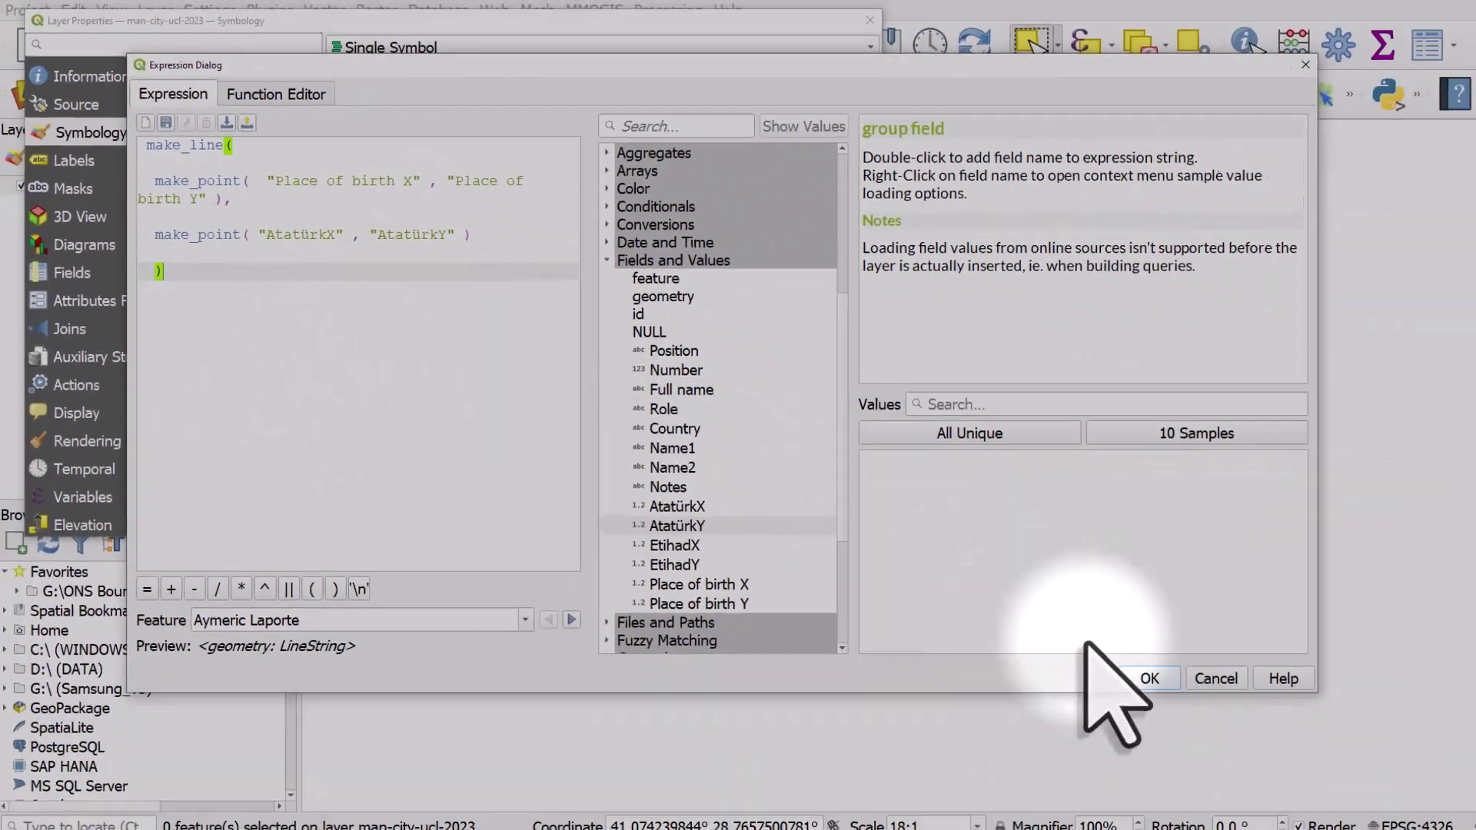
- Apply the make_line generator and close Layer Properties so birthplace lines converge on Atatürk
{"action": "left_click", "coordinate": [1150, 678]}
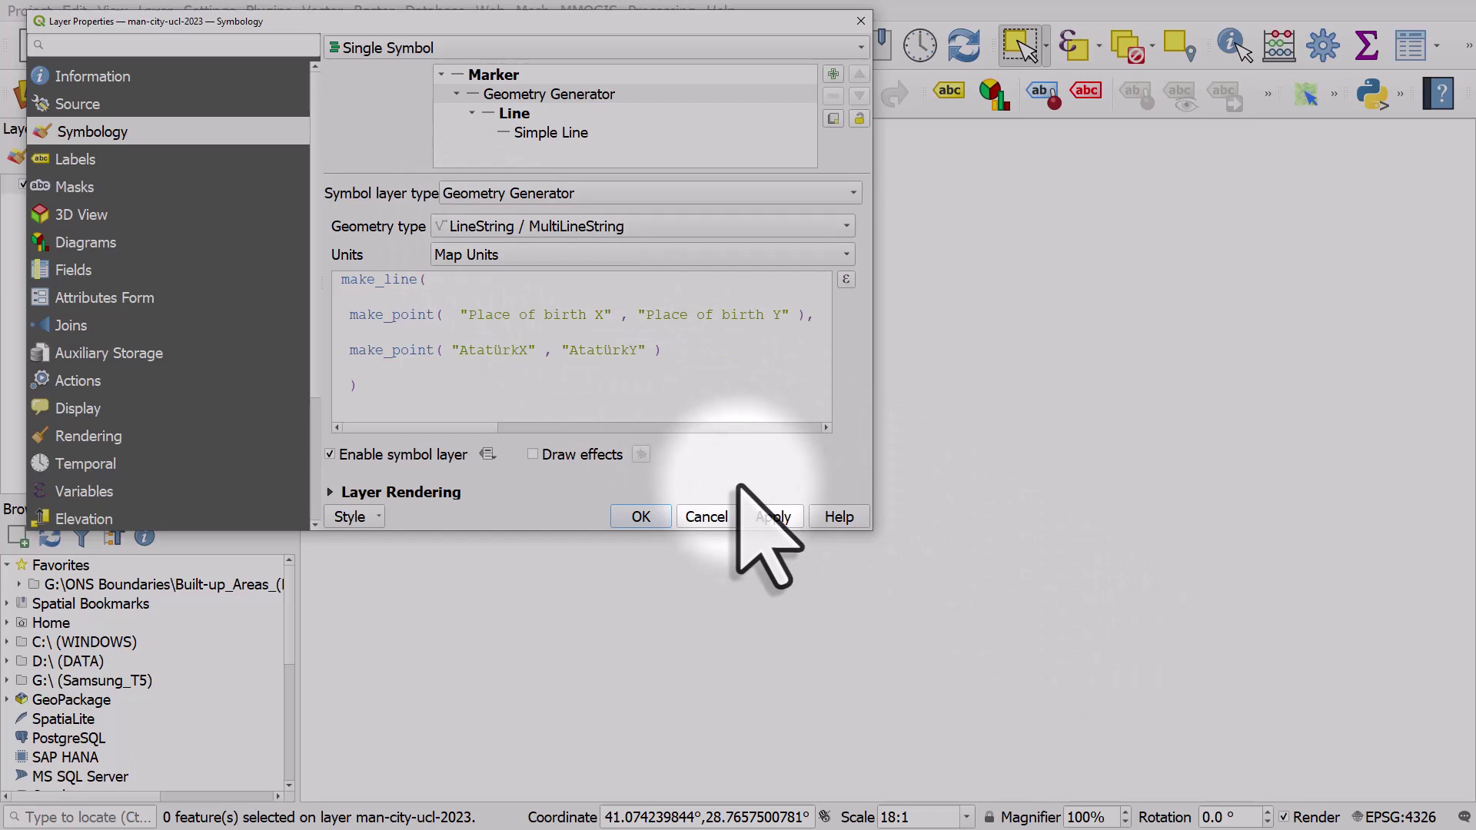
{"action": "left_click", "coordinate": [773, 517]}
{"action": "left_click", "coordinate": [646, 519]}
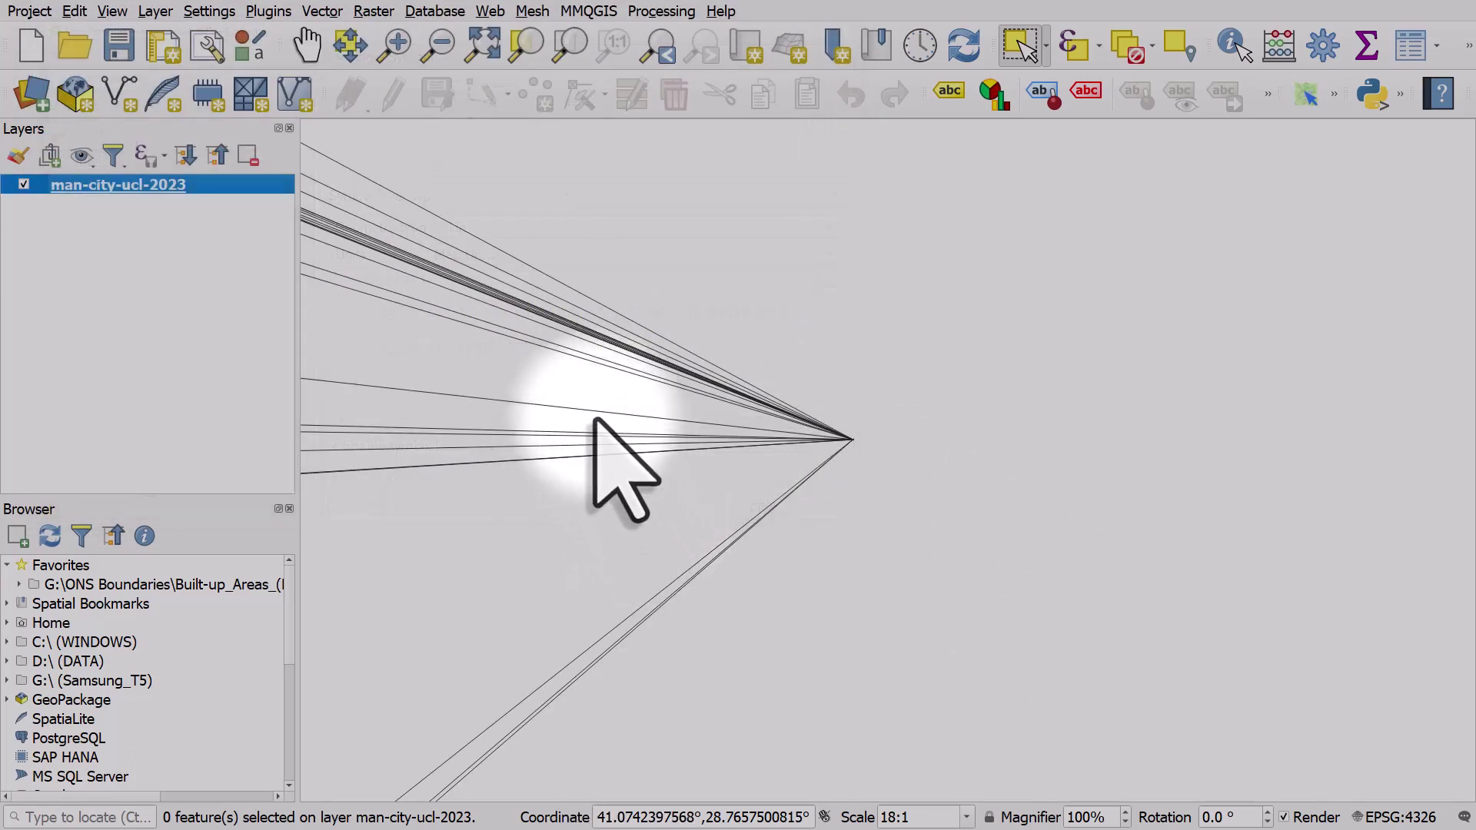
{"action": "scroll", "coordinate": [181, 643], "scroll_direction": "down", "scroll_amount": 3}
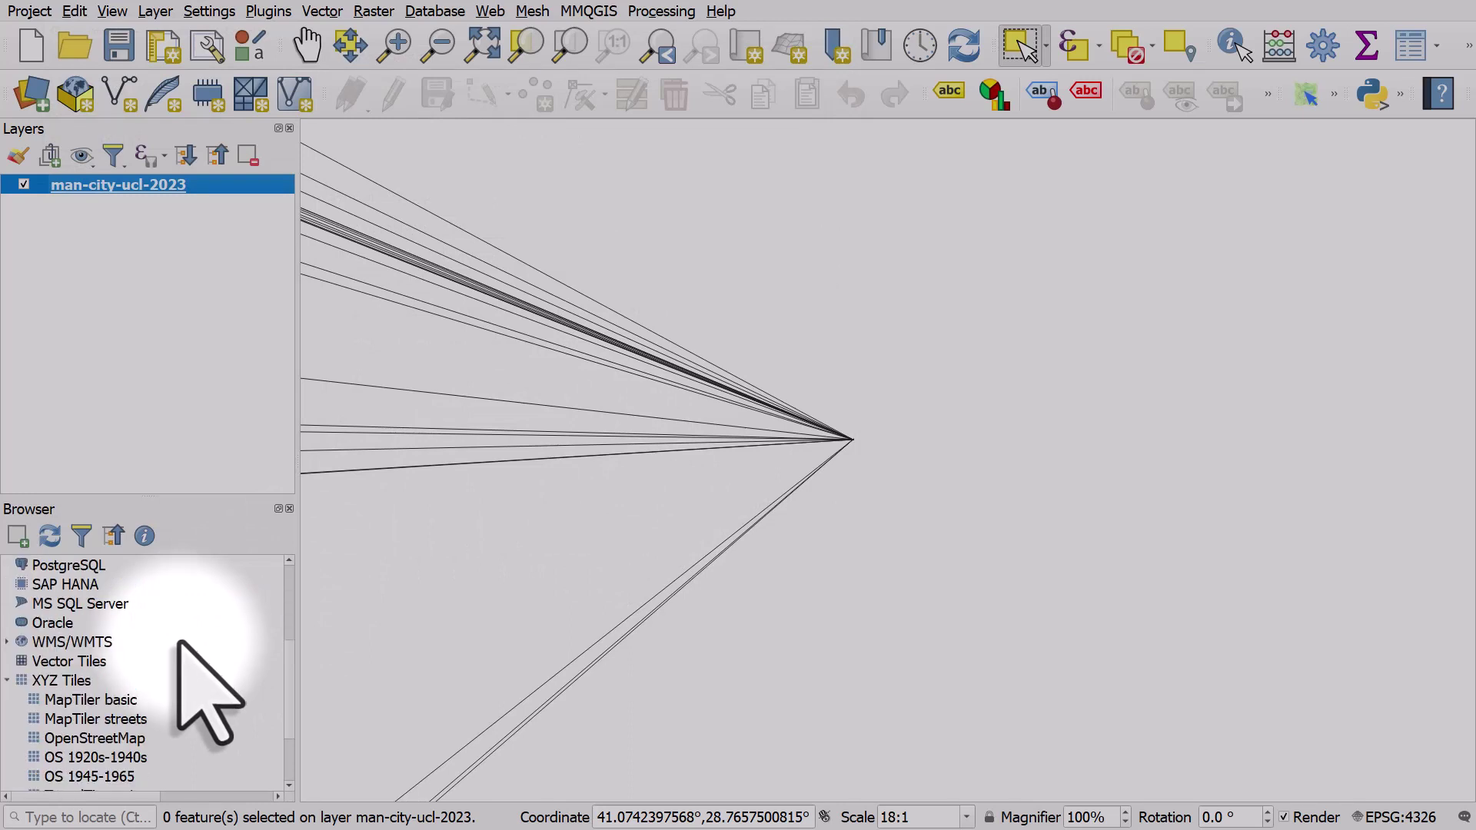
- Add the OpenStreetMap XYZ basemap and place it beneath the man-city-ucl-2023 layer
{"action": "left_click", "coordinate": [77, 682]}
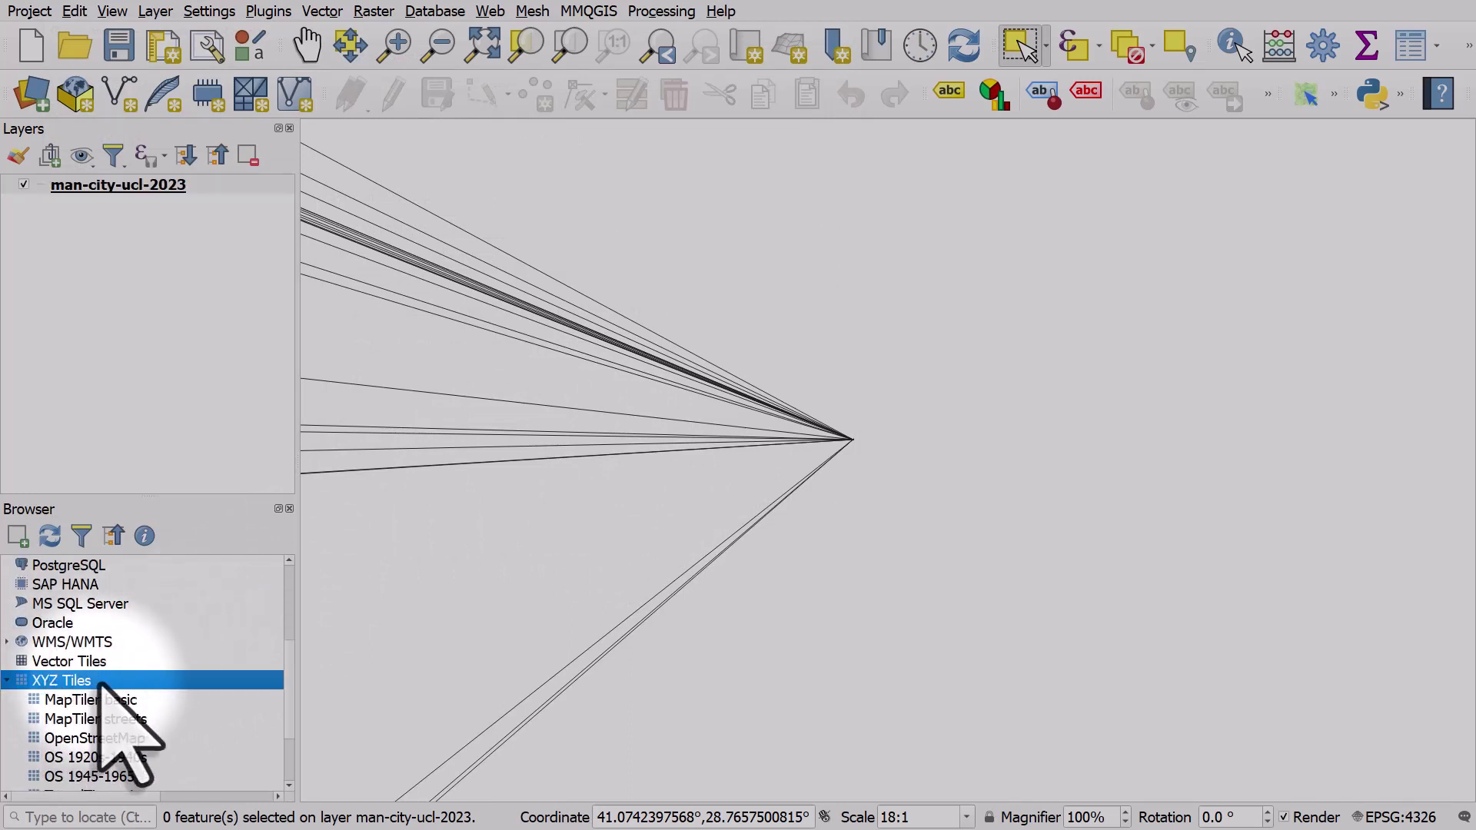
{"action": "scroll", "coordinate": [100, 683], "scroll_direction": "down", "scroll_amount": 1}
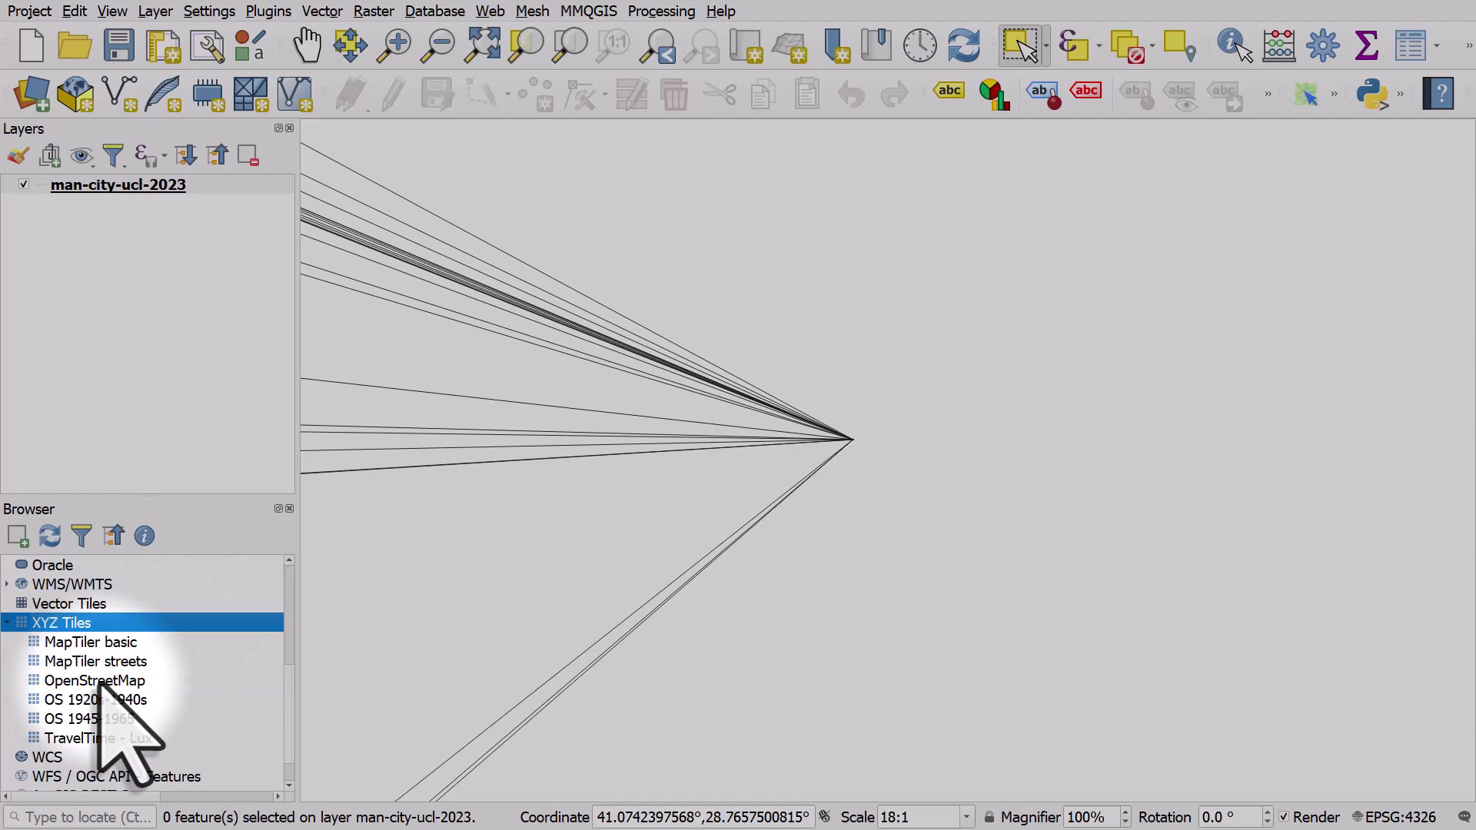
{"action": "double_click", "coordinate": [100, 681]}
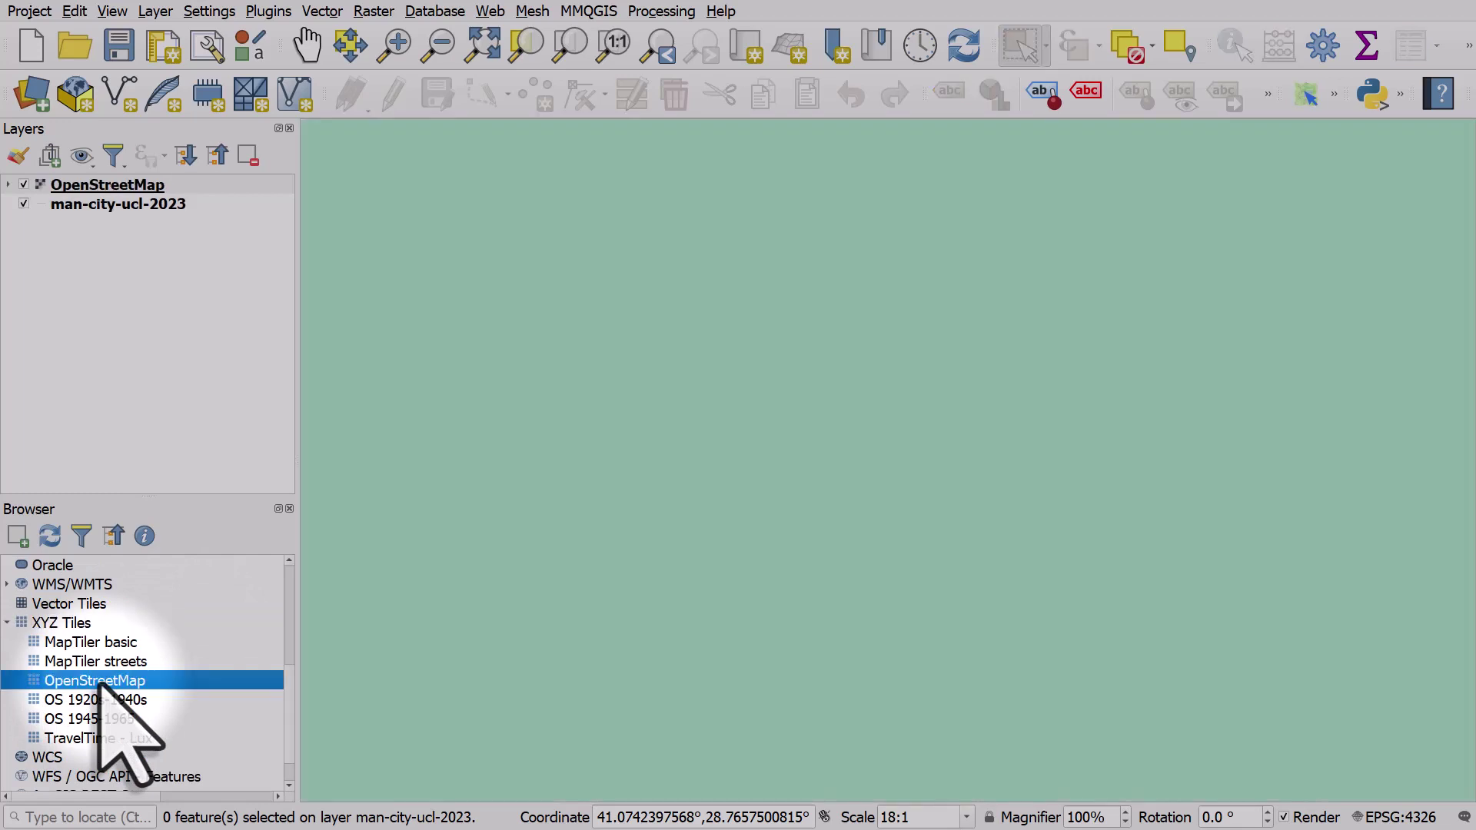
{"action": "left_click_drag", "start_coordinate": [92, 186], "coordinate": [94, 214]}
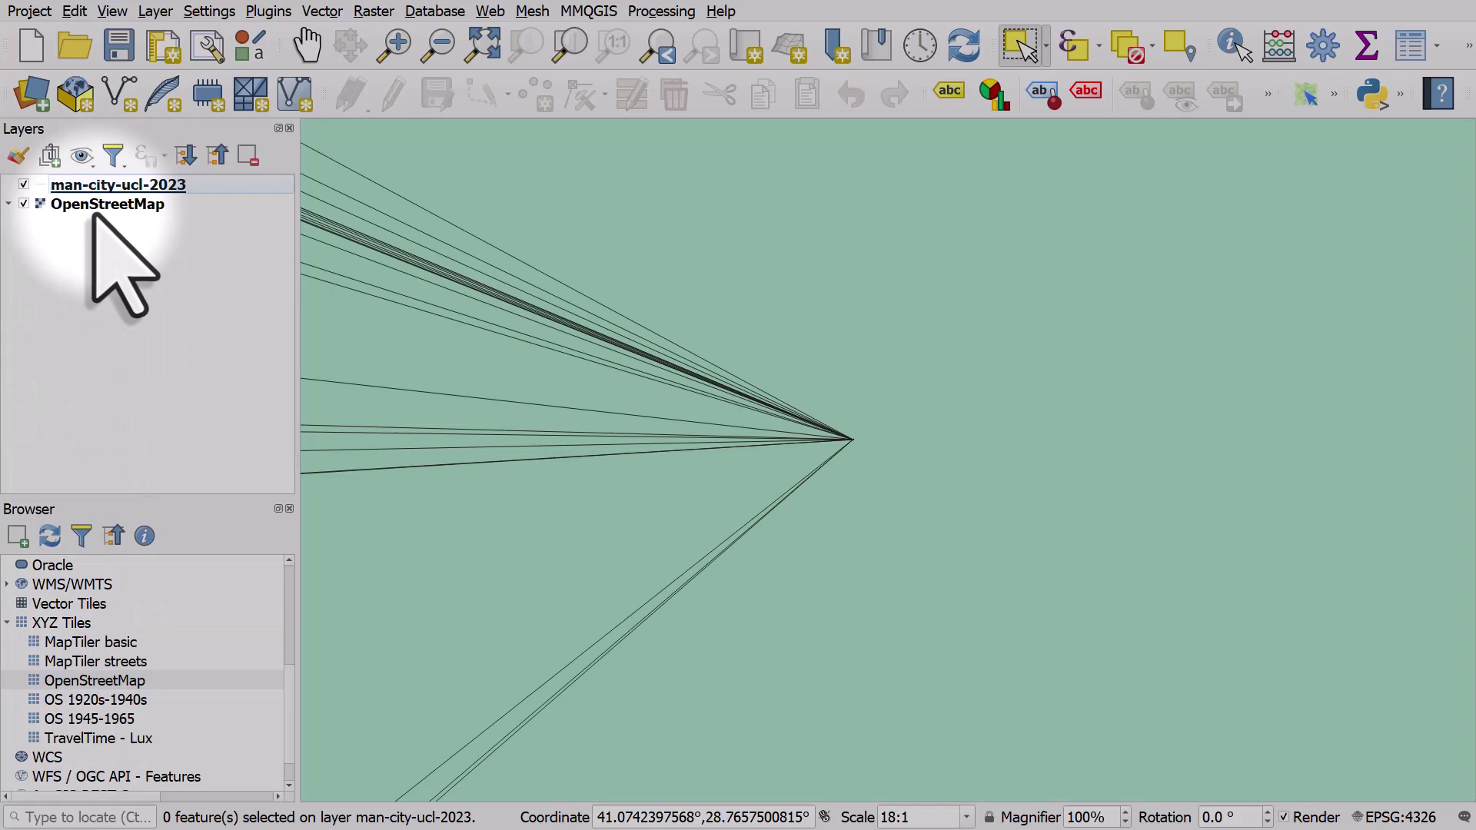
- Zoom out and recentre to show the lines from Europe and South America to Istanbul
{"action": "scroll", "coordinate": [731, 438], "scroll_direction": "down", "scroll_amount": 6}
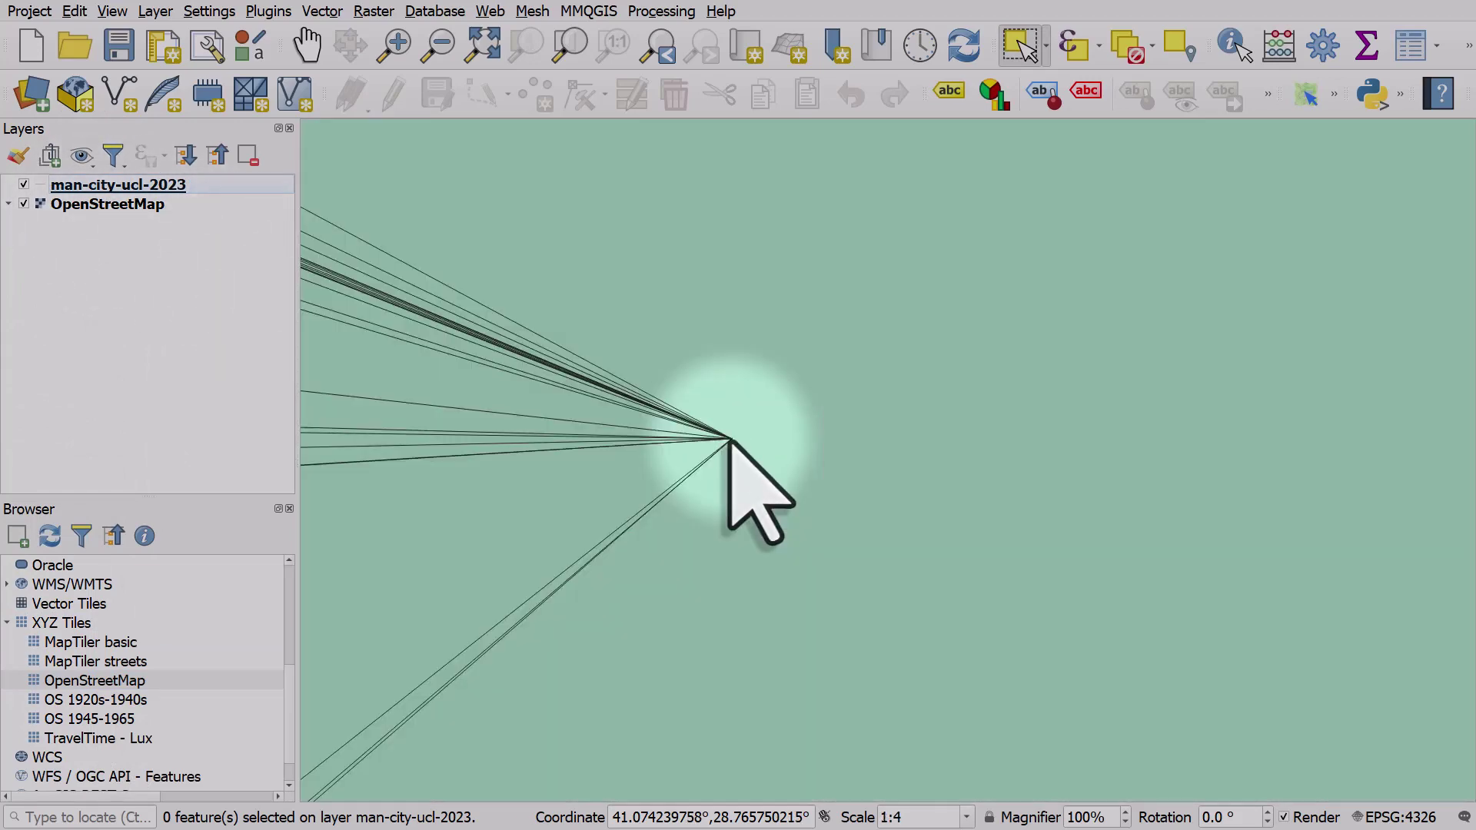
{"action": "scroll", "coordinate": [731, 438], "scroll_direction": "down", "scroll_amount": 12}
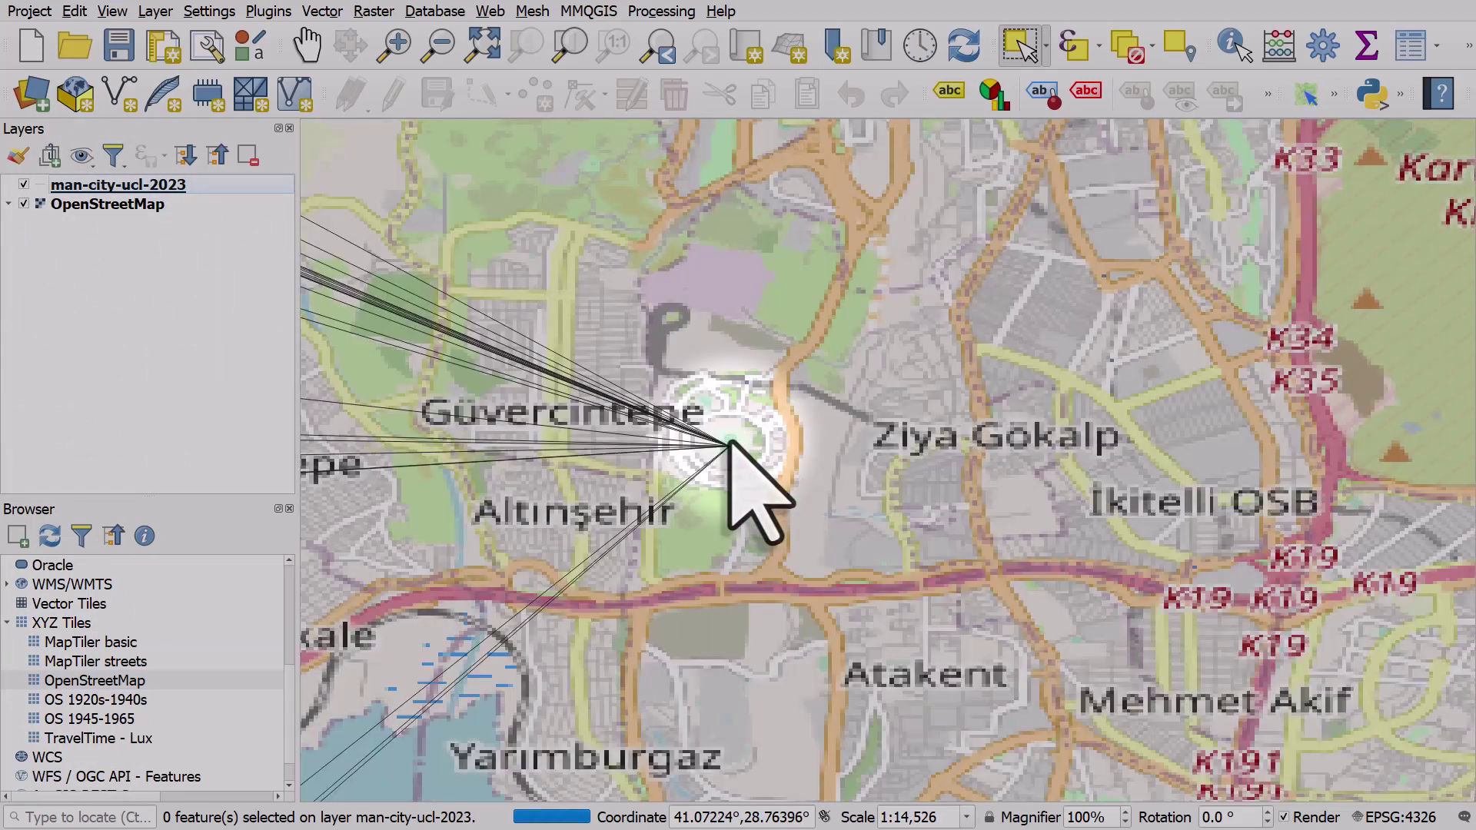
{"action": "left_click_drag", "start_coordinate": [729, 440], "coordinate": [981, 334]}
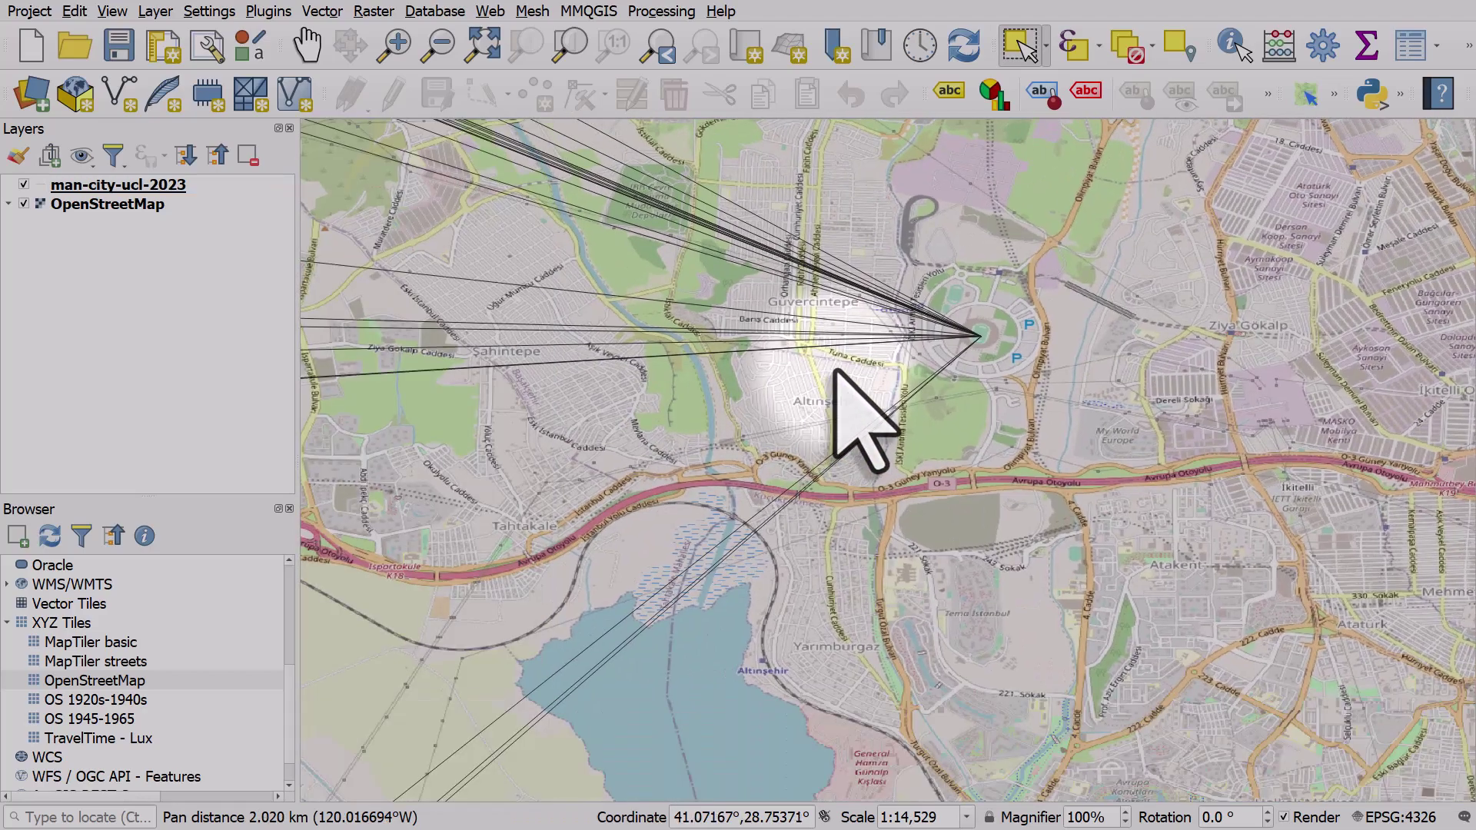
{"action": "scroll", "coordinate": [836, 372], "scroll_direction": "down", "scroll_amount": 4}
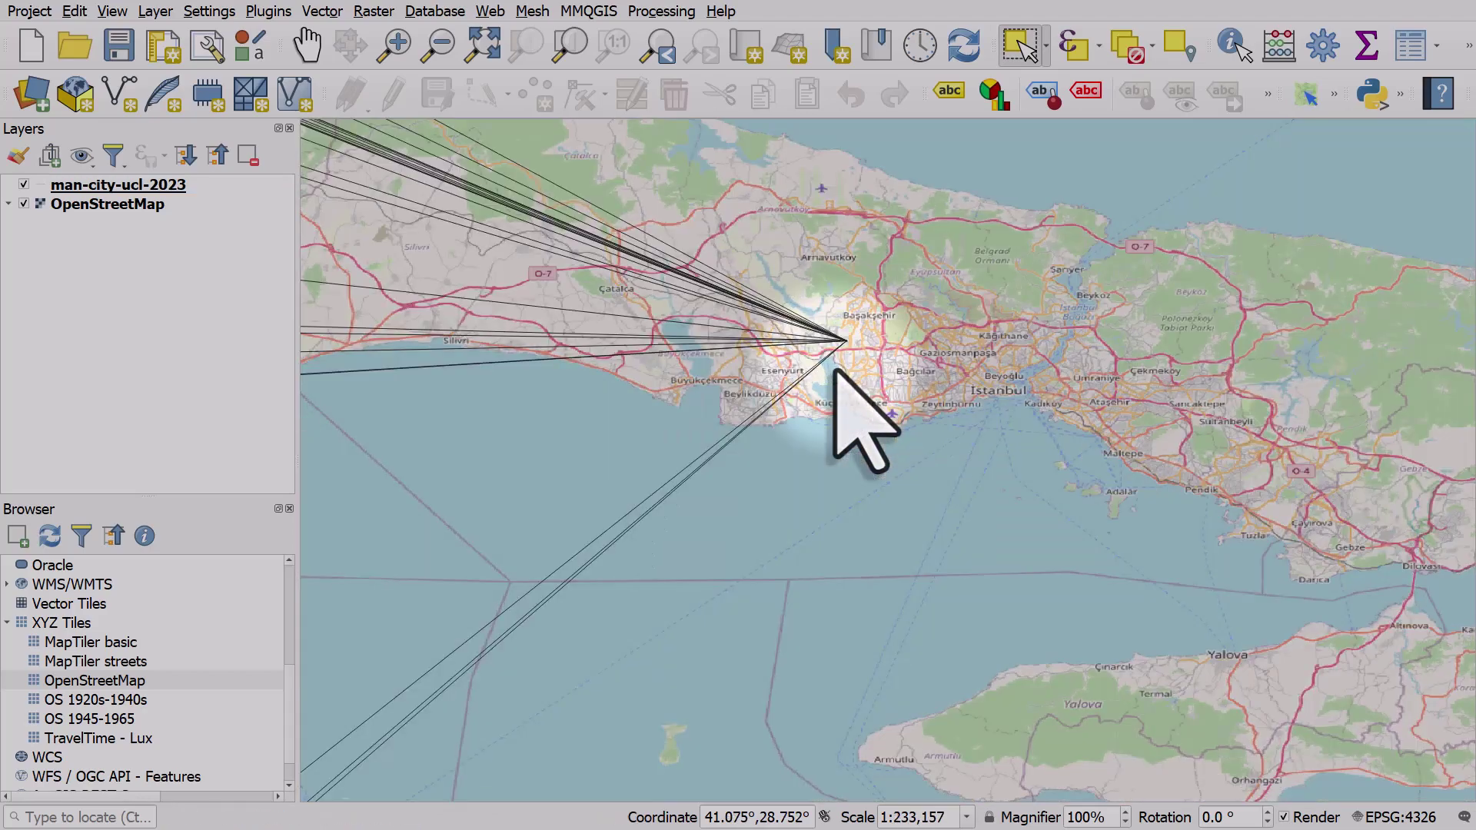
{"action": "scroll", "coordinate": [835, 372], "scroll_direction": "down", "scroll_amount": 4}
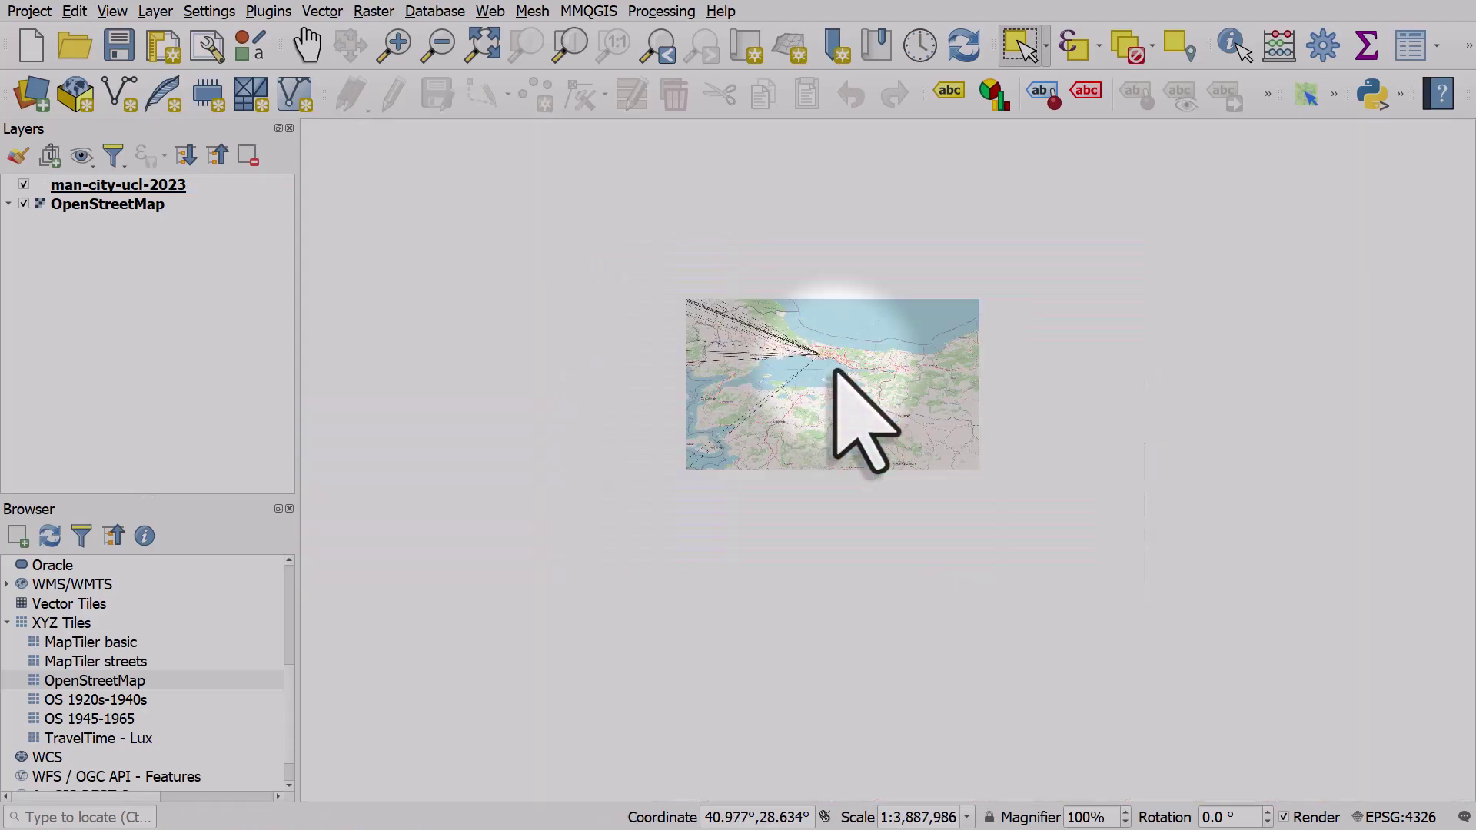
{"action": "scroll", "coordinate": [836, 371], "scroll_direction": "down", "scroll_amount": 5}
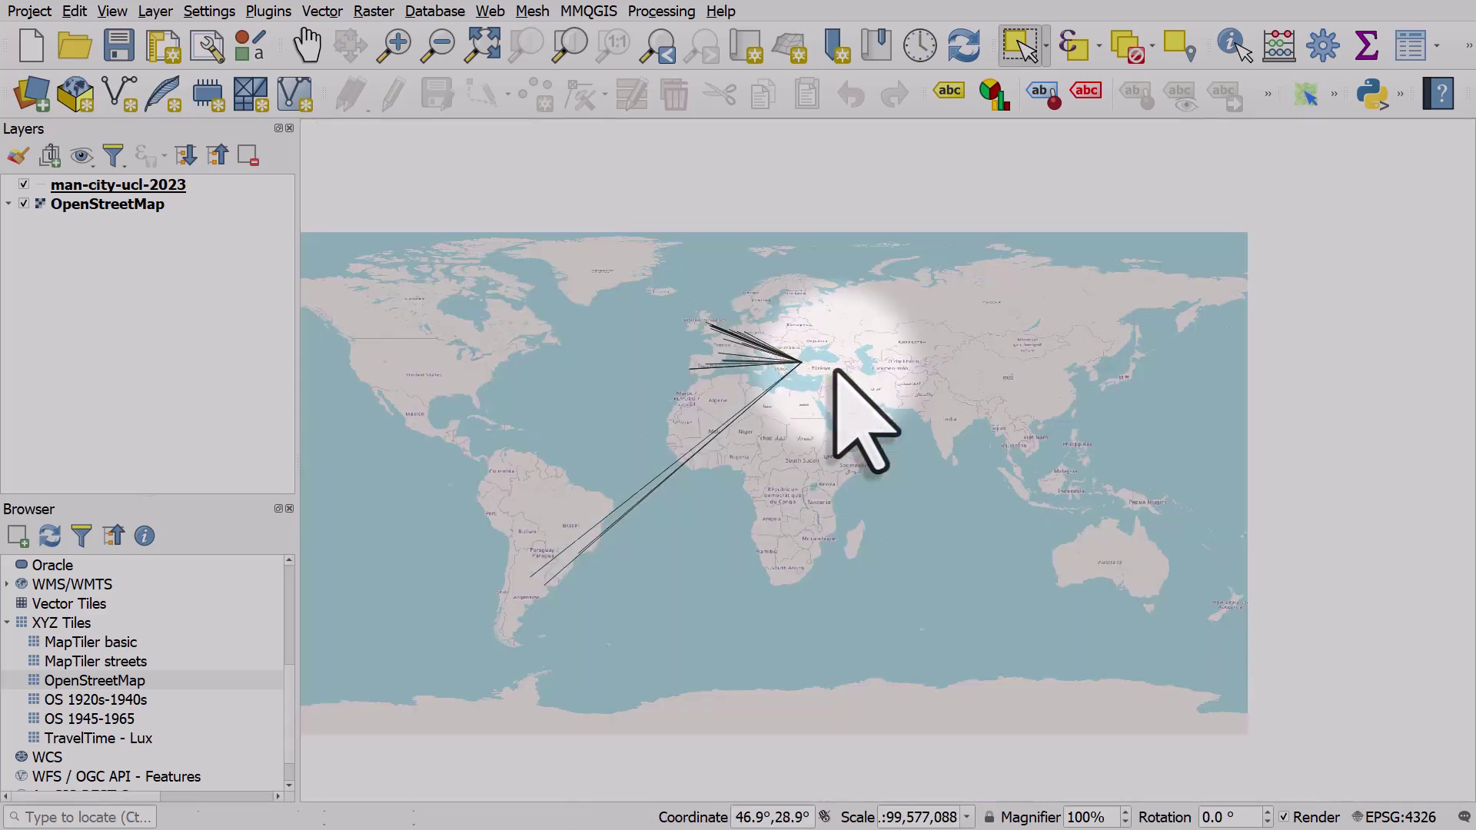
{"action": "left_click_drag", "start_coordinate": [729, 369], "coordinate": [834, 361]}
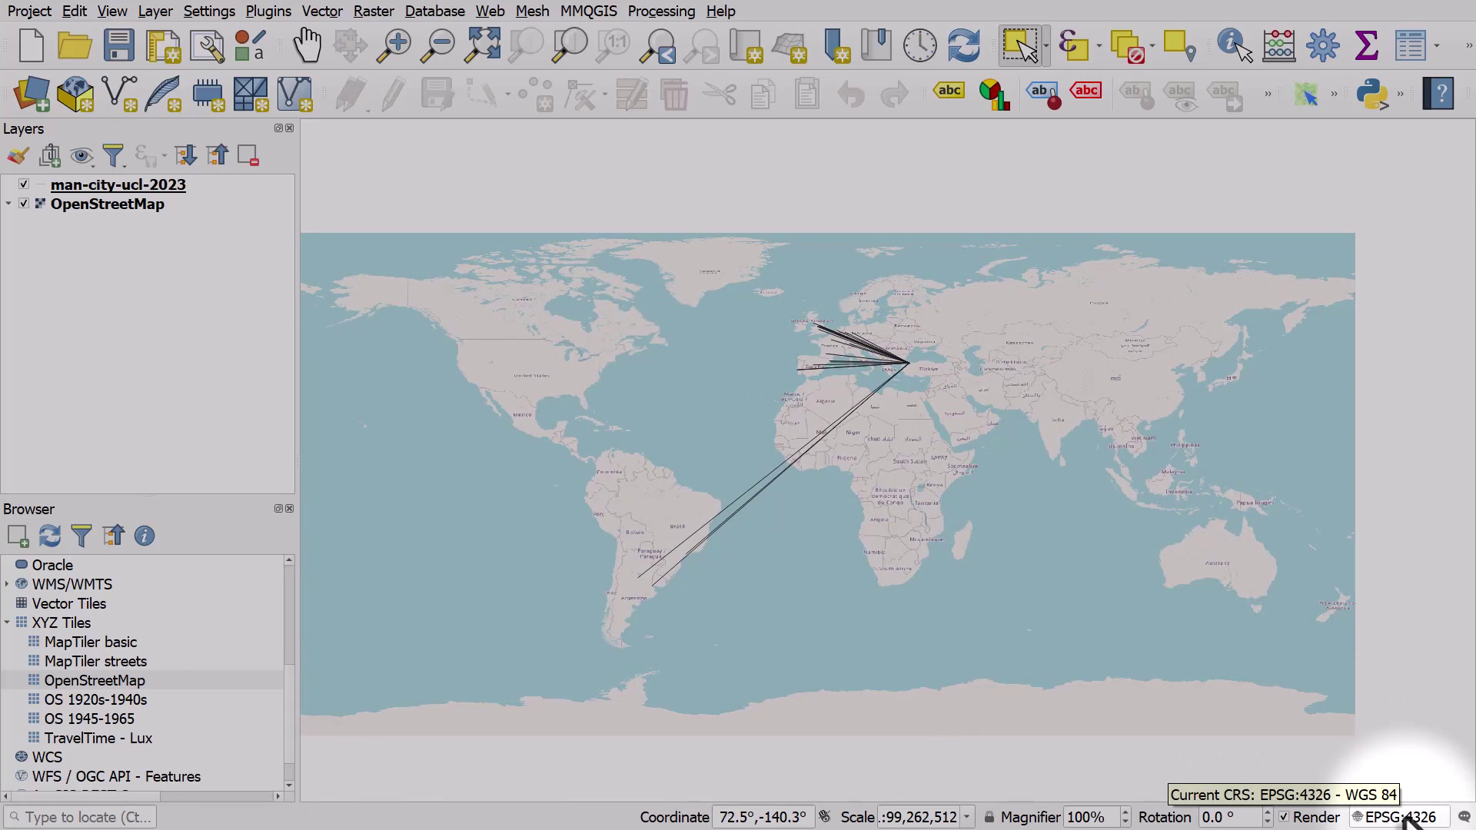
- Switch the project CRS to EPSG:3857 Pseudo-Mercator, then zoom in until the world fills the canvas
{"action": "left_click", "coordinate": [1405, 818]}
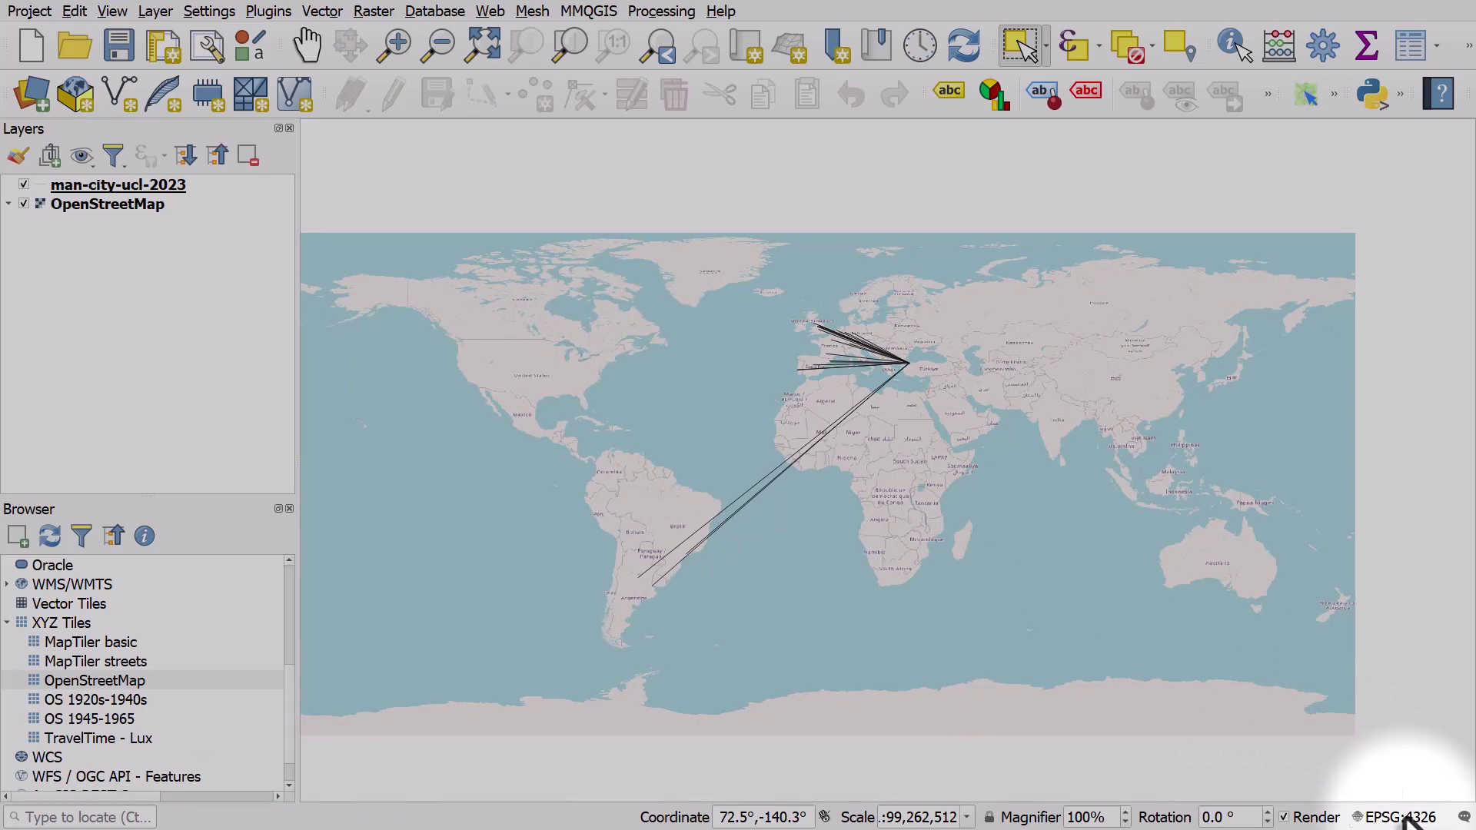
{"action": "left_click", "coordinate": [461, 196]}
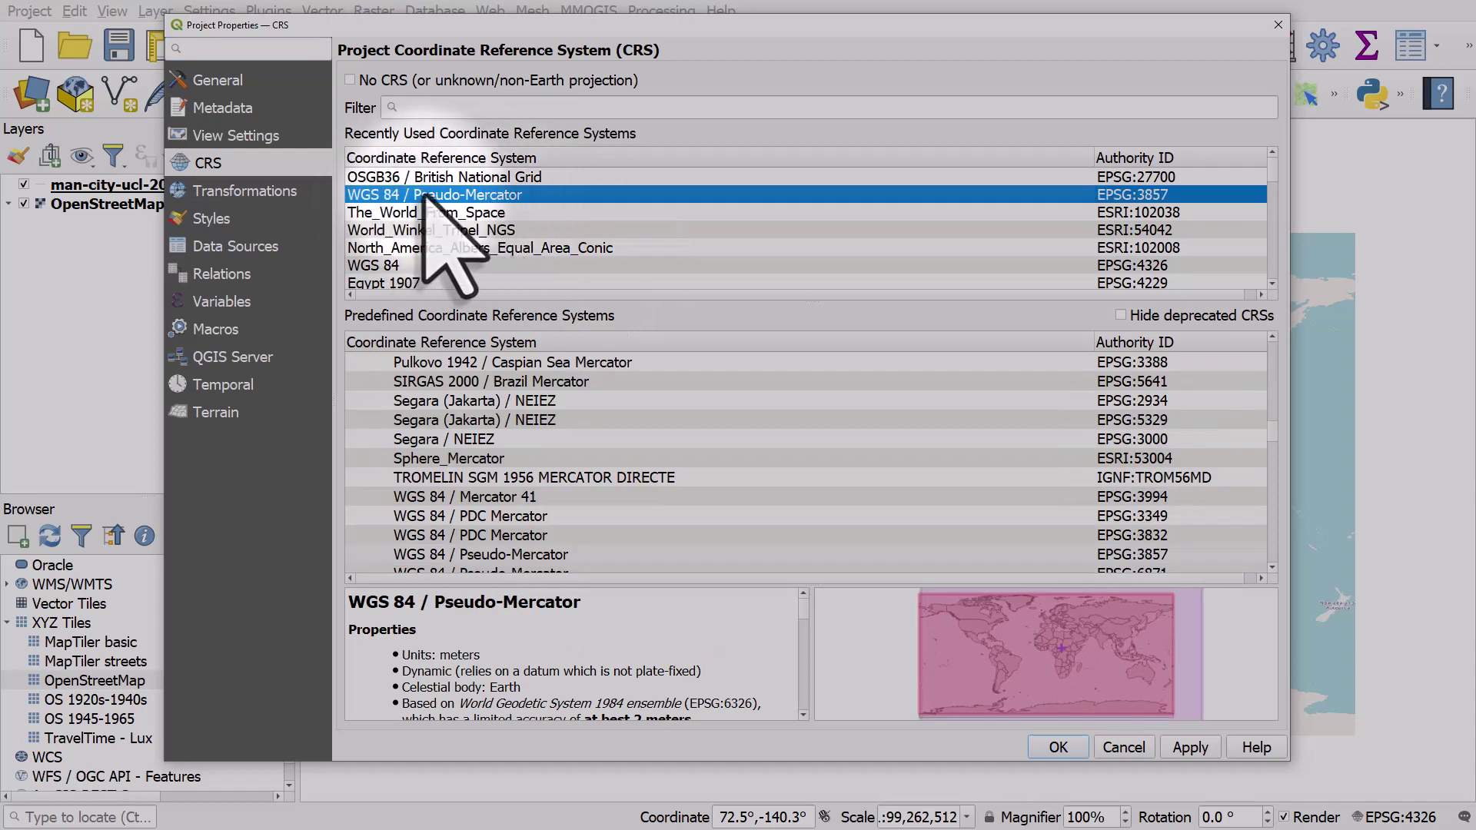
{"action": "left_click", "coordinate": [458, 110]}
{"action": "type", "text": "3"}
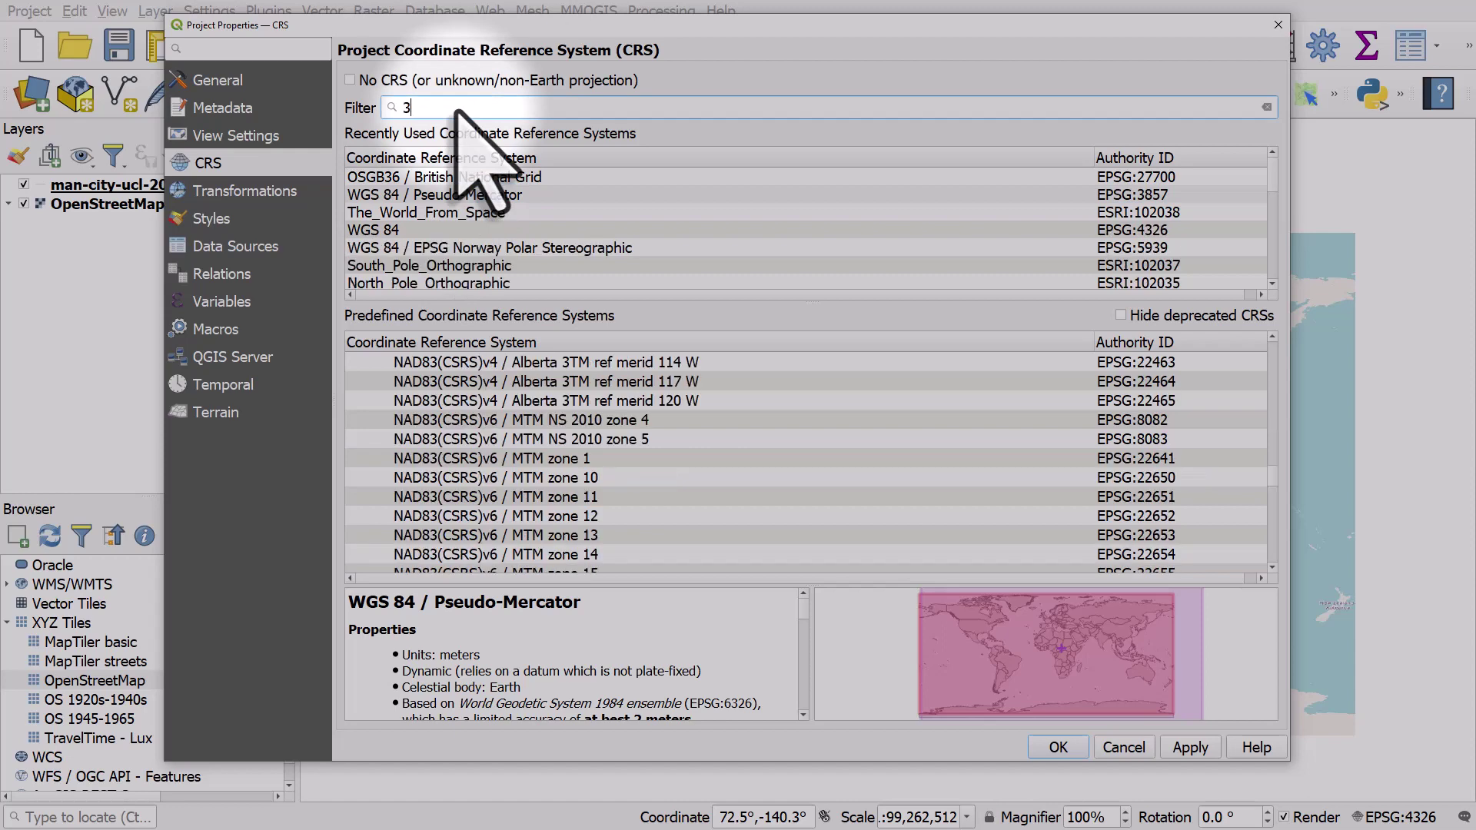
{"action": "type", "text": "857"}
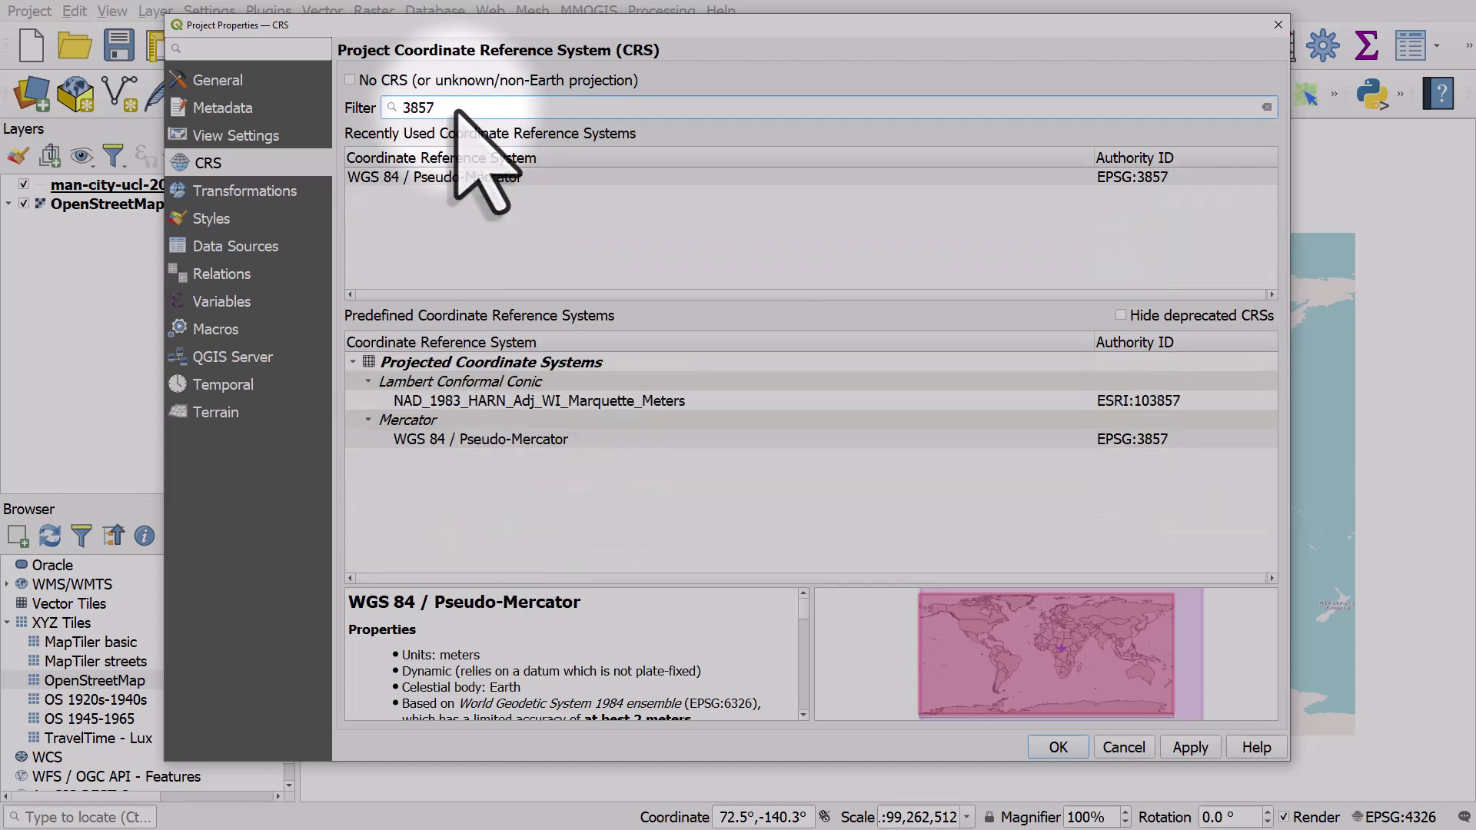
{"action": "left_click", "coordinate": [476, 439]}
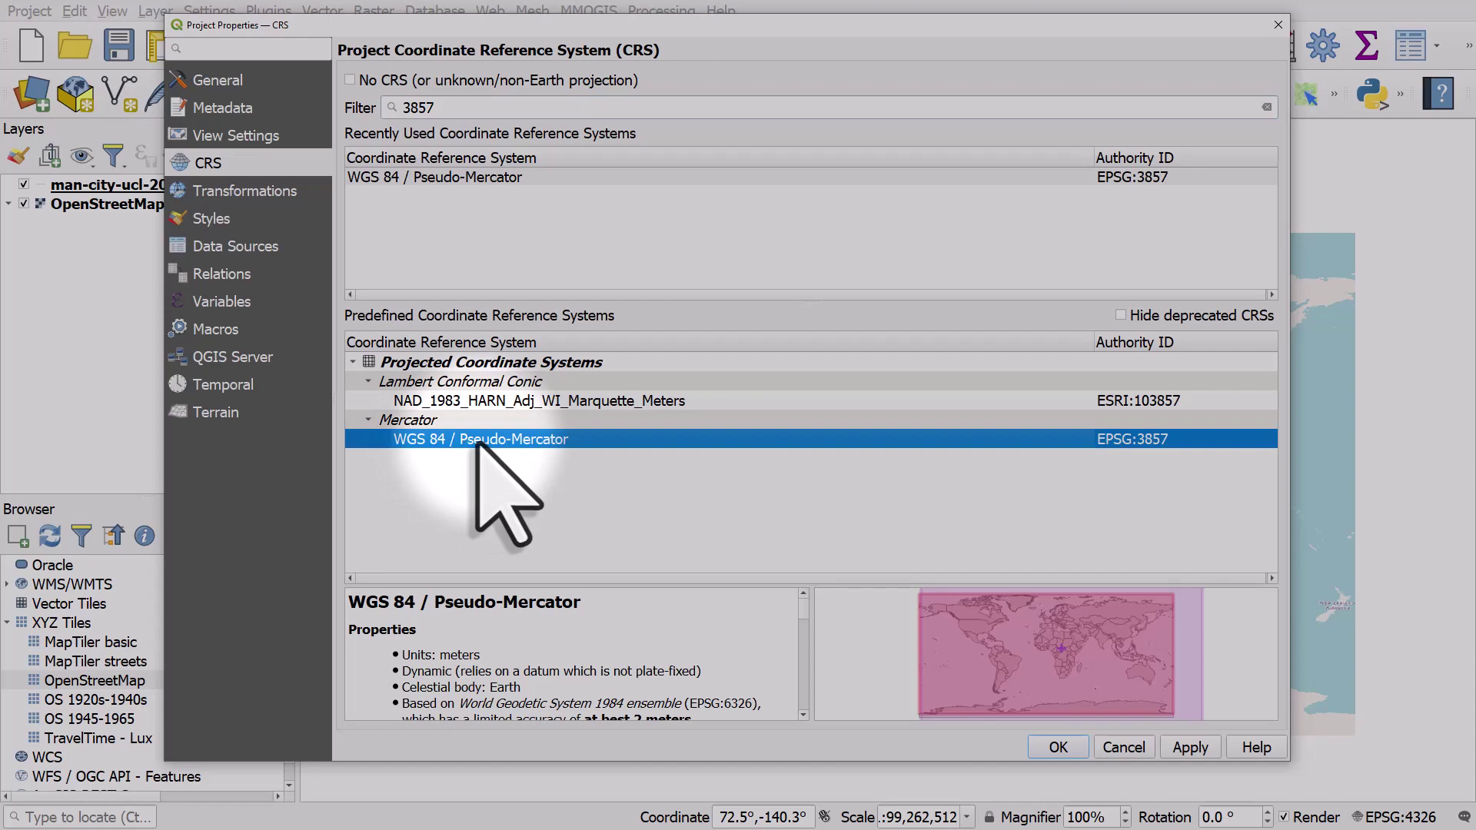
{"action": "left_click", "coordinate": [1075, 752]}
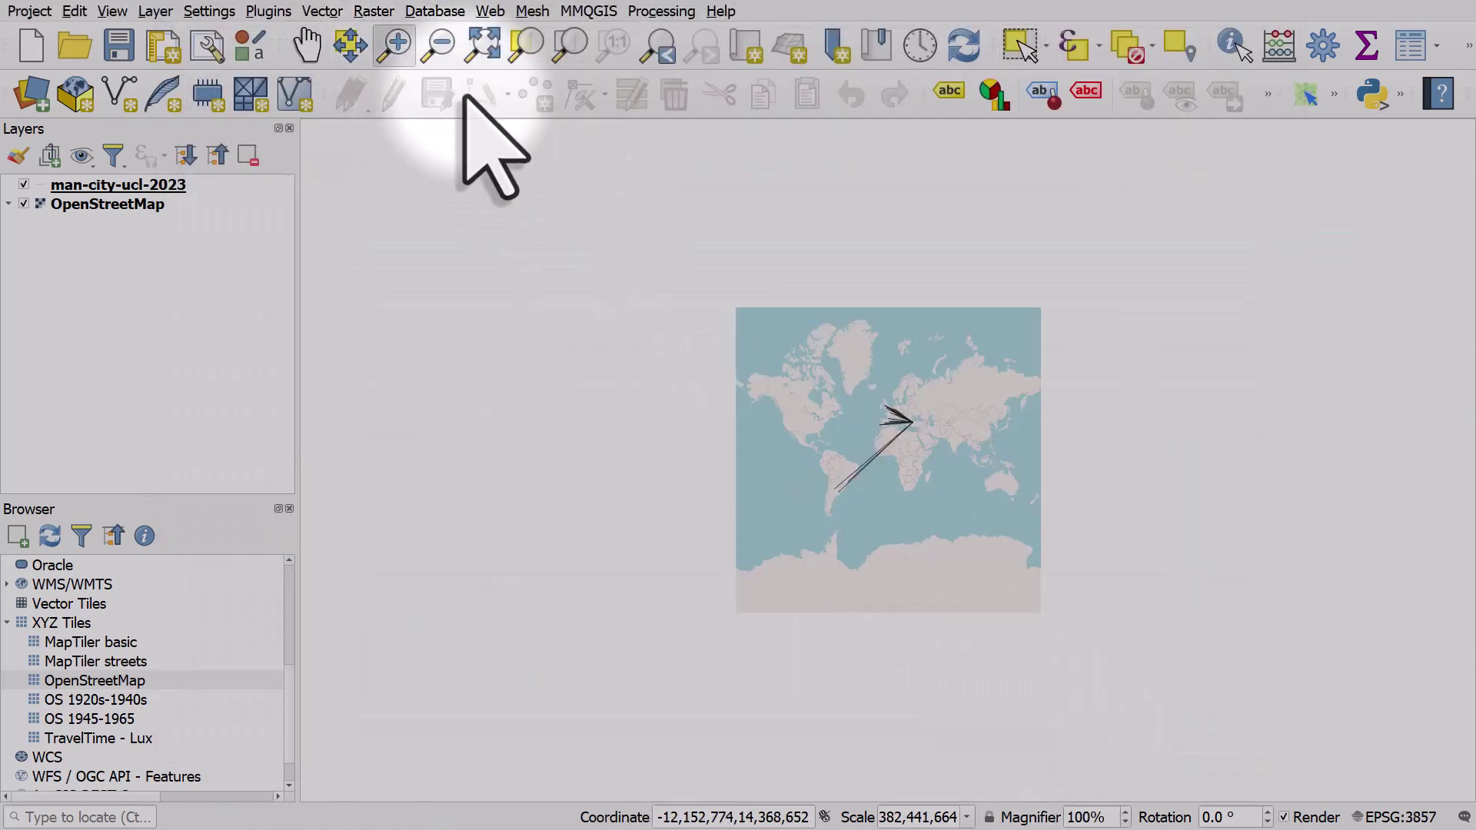
{"action": "left_click", "coordinate": [396, 44]}
{"action": "left_click_drag", "start_coordinate": [807, 378], "coordinate": [932, 523]}
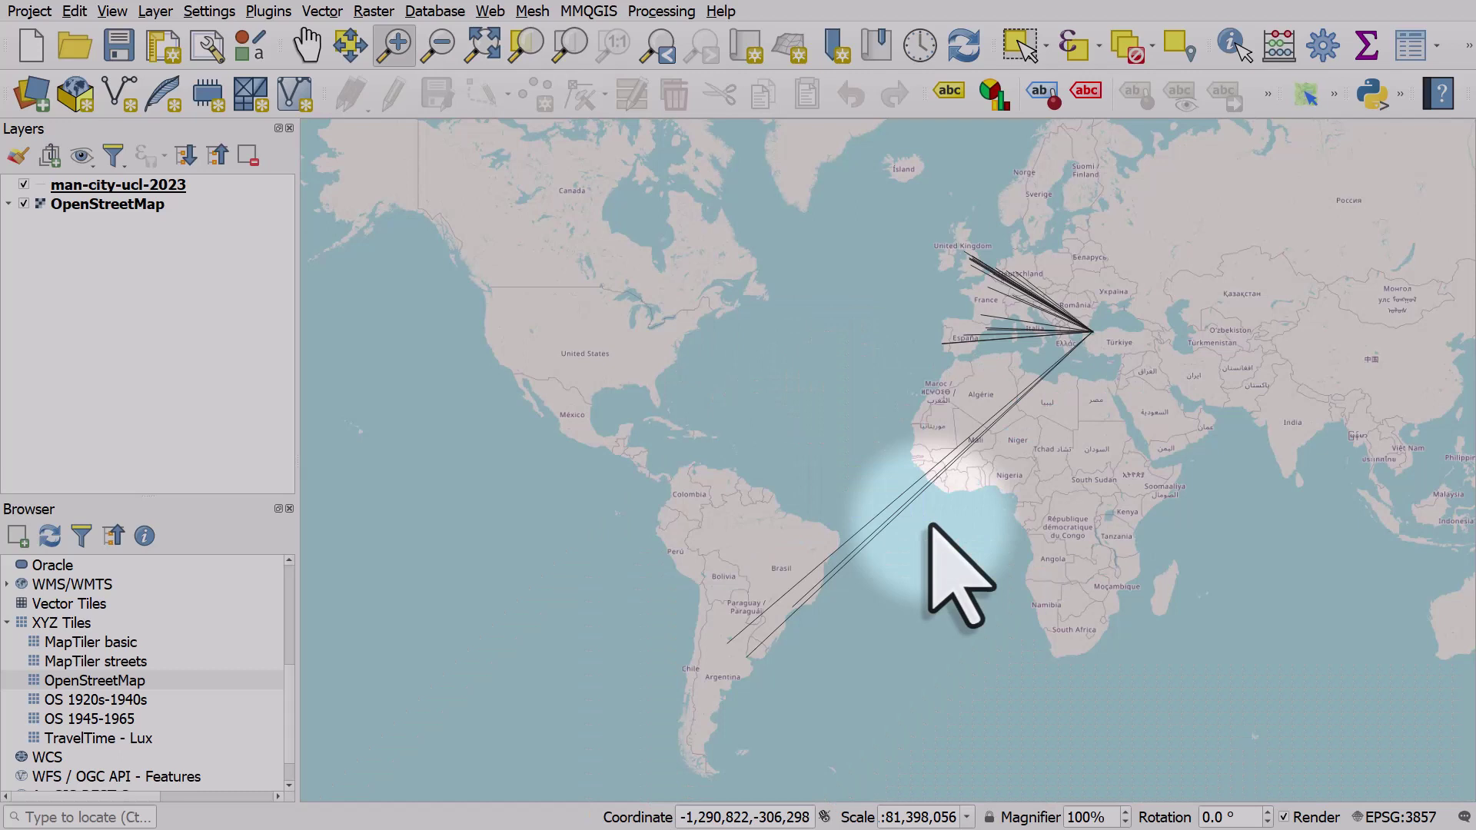
- Open man-city-ucl-2023's Geometry Generator make_line expression in the full Expression Dialog
{"action": "double_click", "coordinate": [164, 188]}
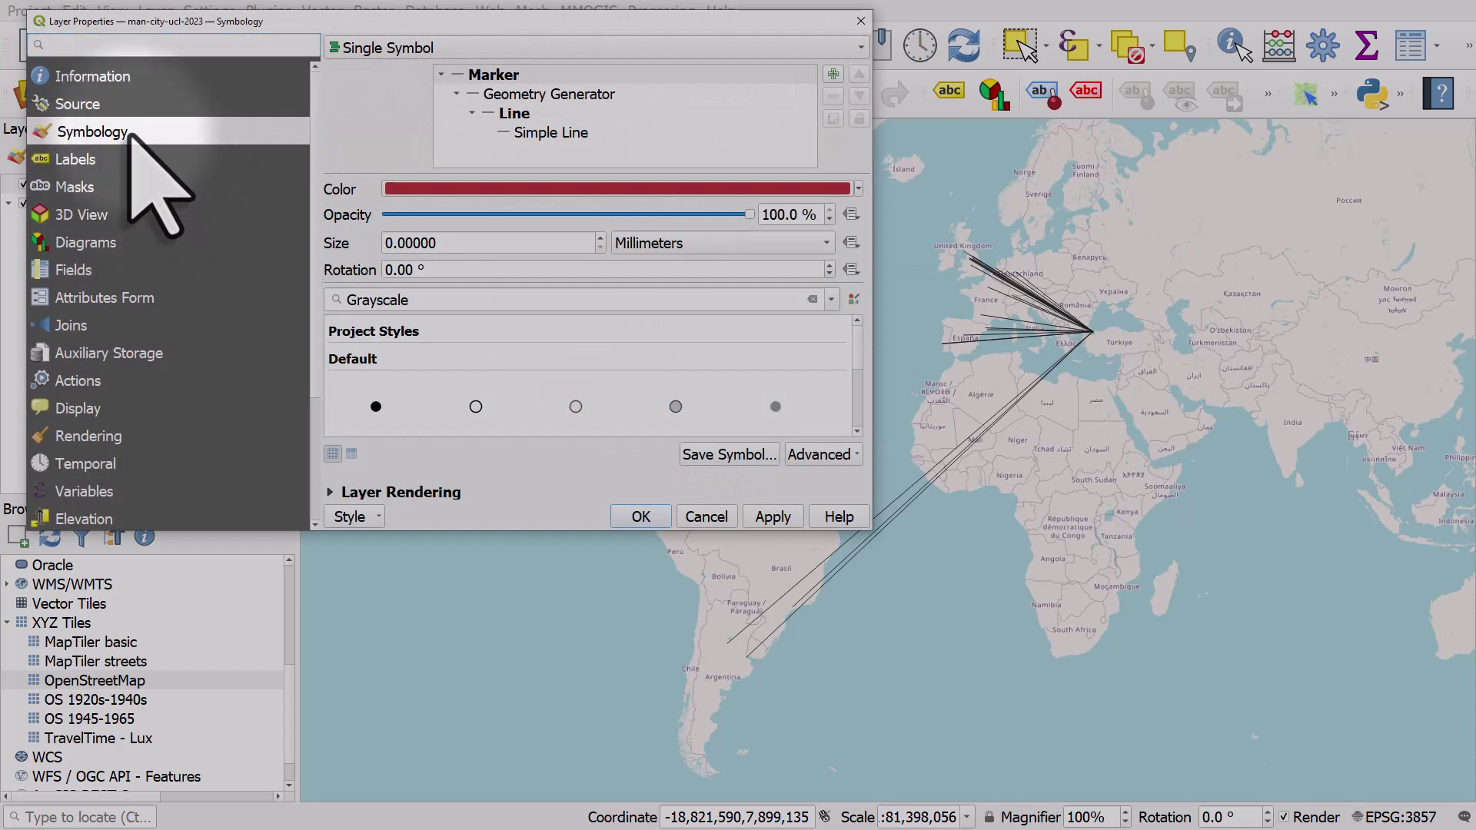
{"action": "left_click", "coordinate": [500, 93]}
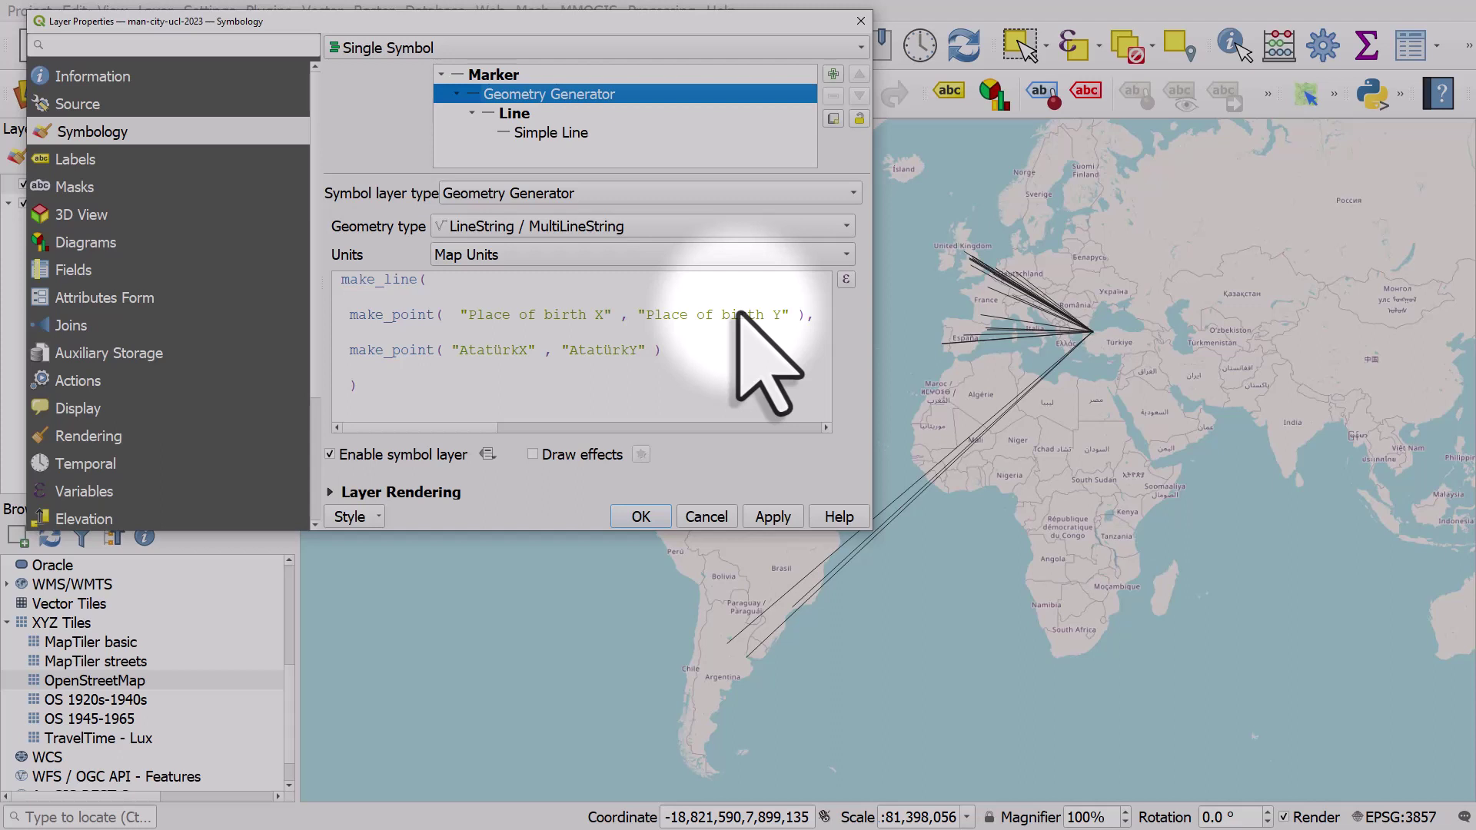
{"action": "left_click", "coordinate": [846, 279]}
- Wrap the make_line expression as densify_by_count(…, 100) and apply it to the player lines
{"action": "left_click", "coordinate": [649, 127]}
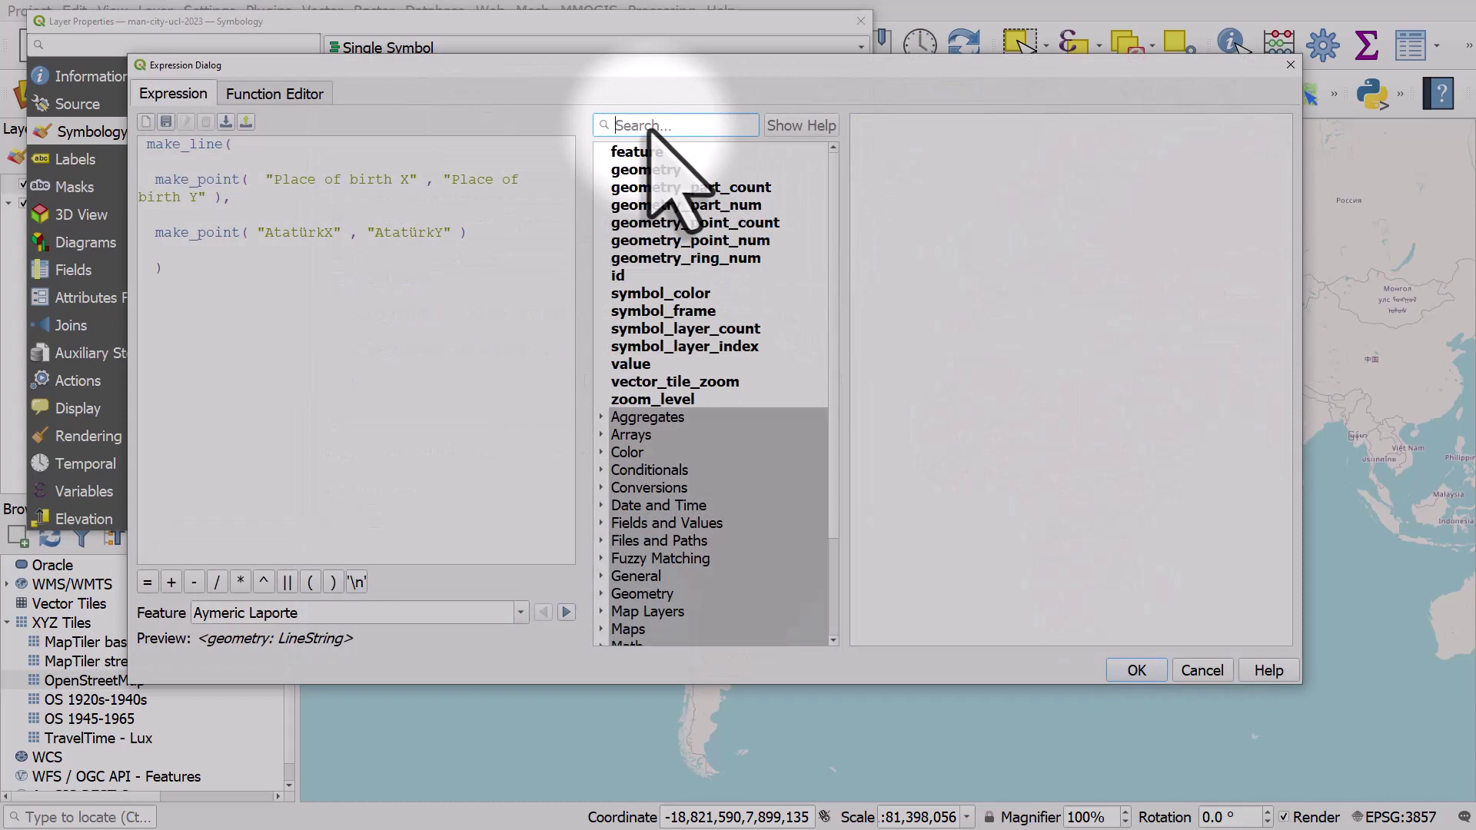
{"action": "type", "text": "densify"}
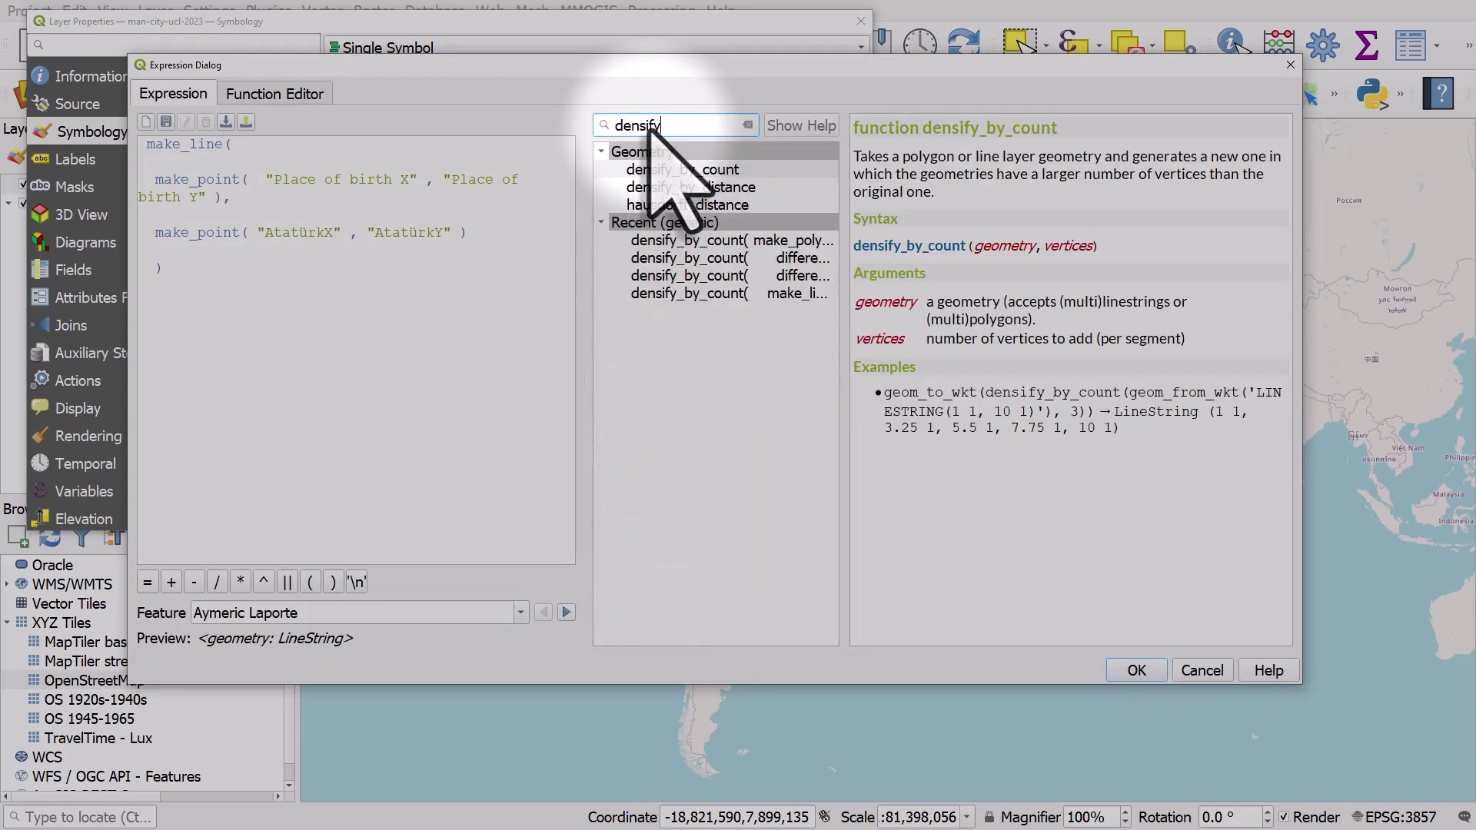
{"action": "left_click", "coordinate": [680, 169]}
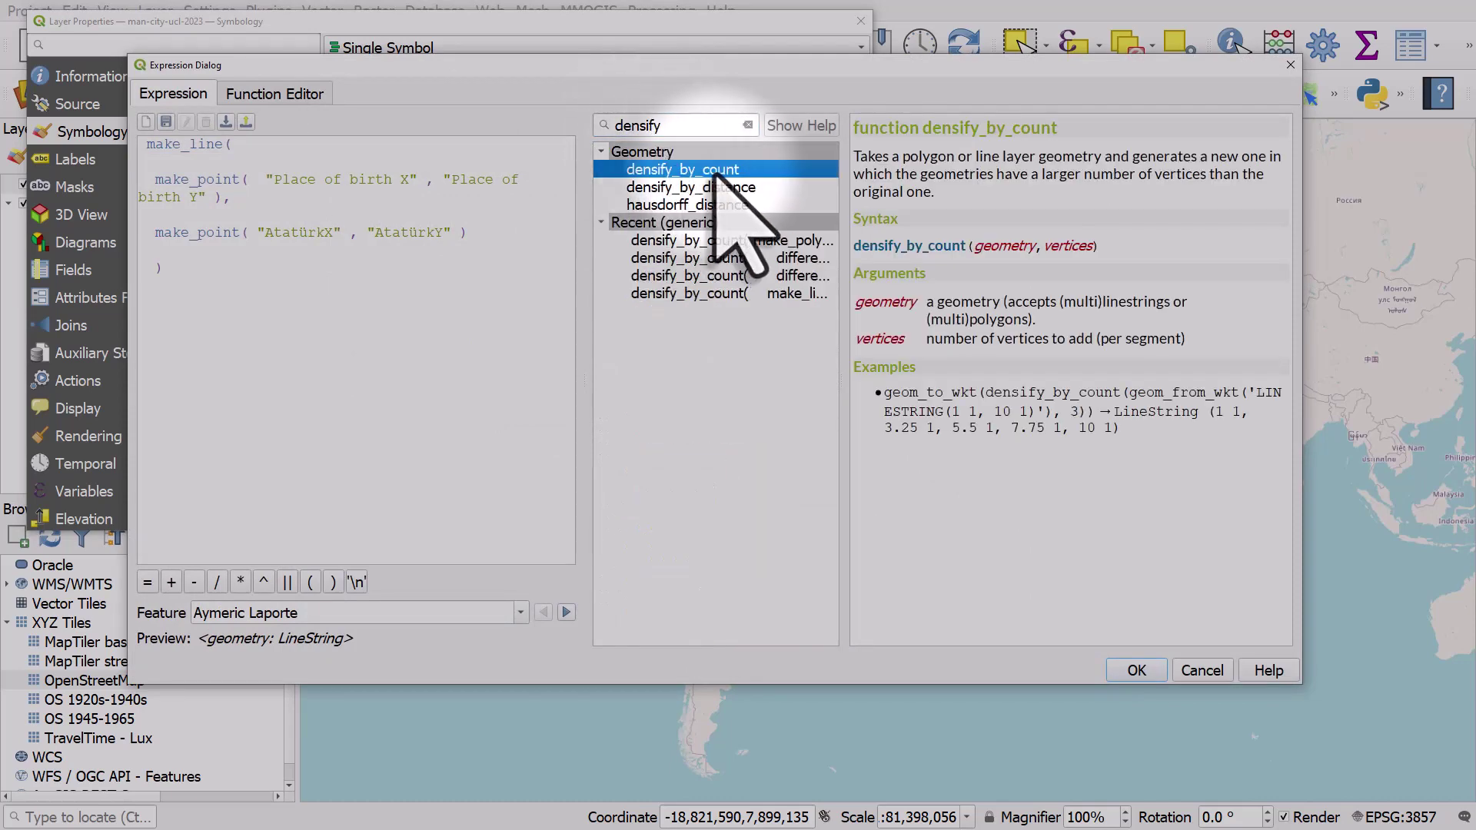
{"action": "double_click", "coordinate": [719, 175]}
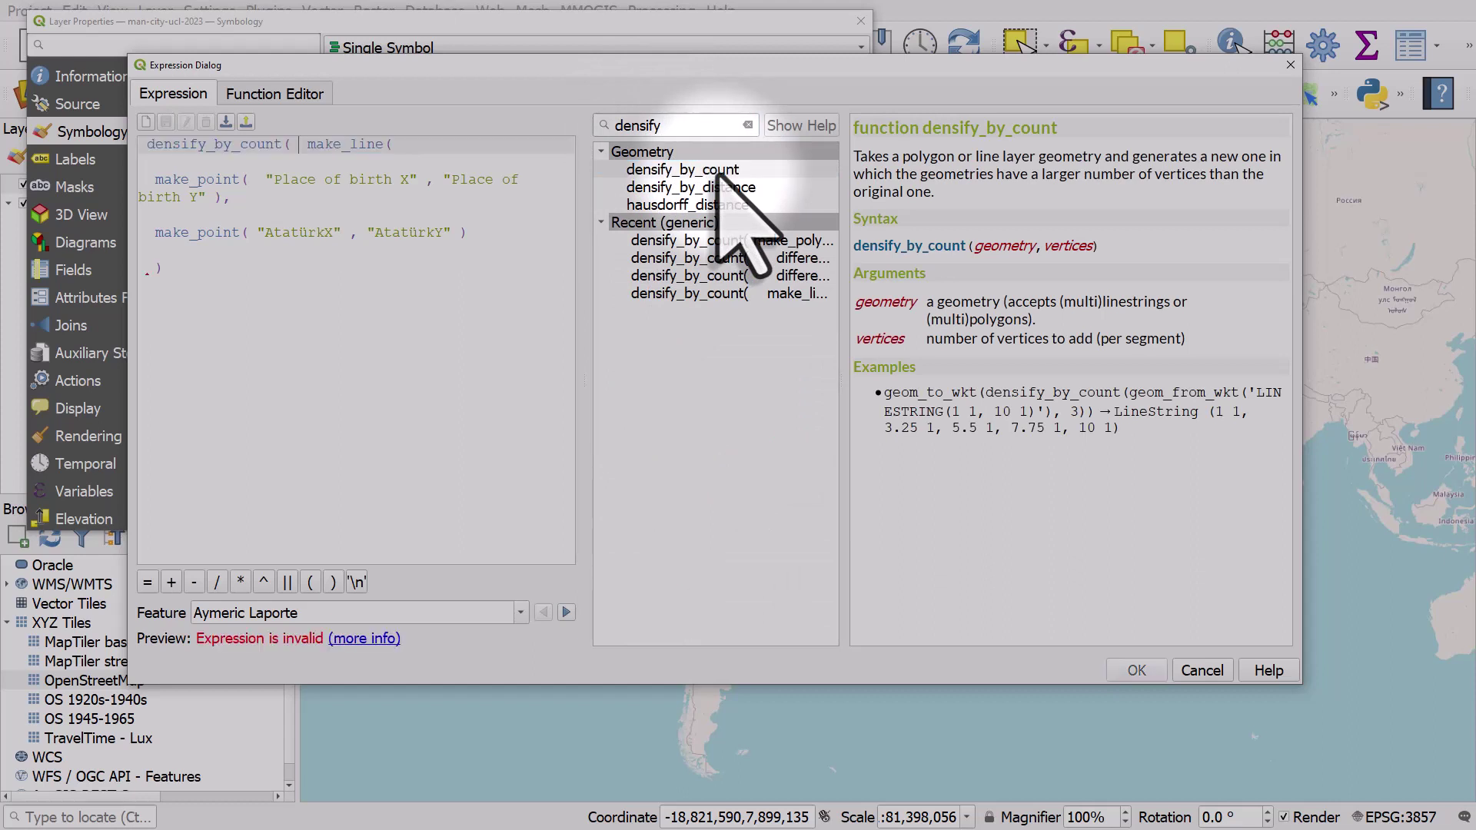
{"action": "left_click", "coordinate": [259, 266]}
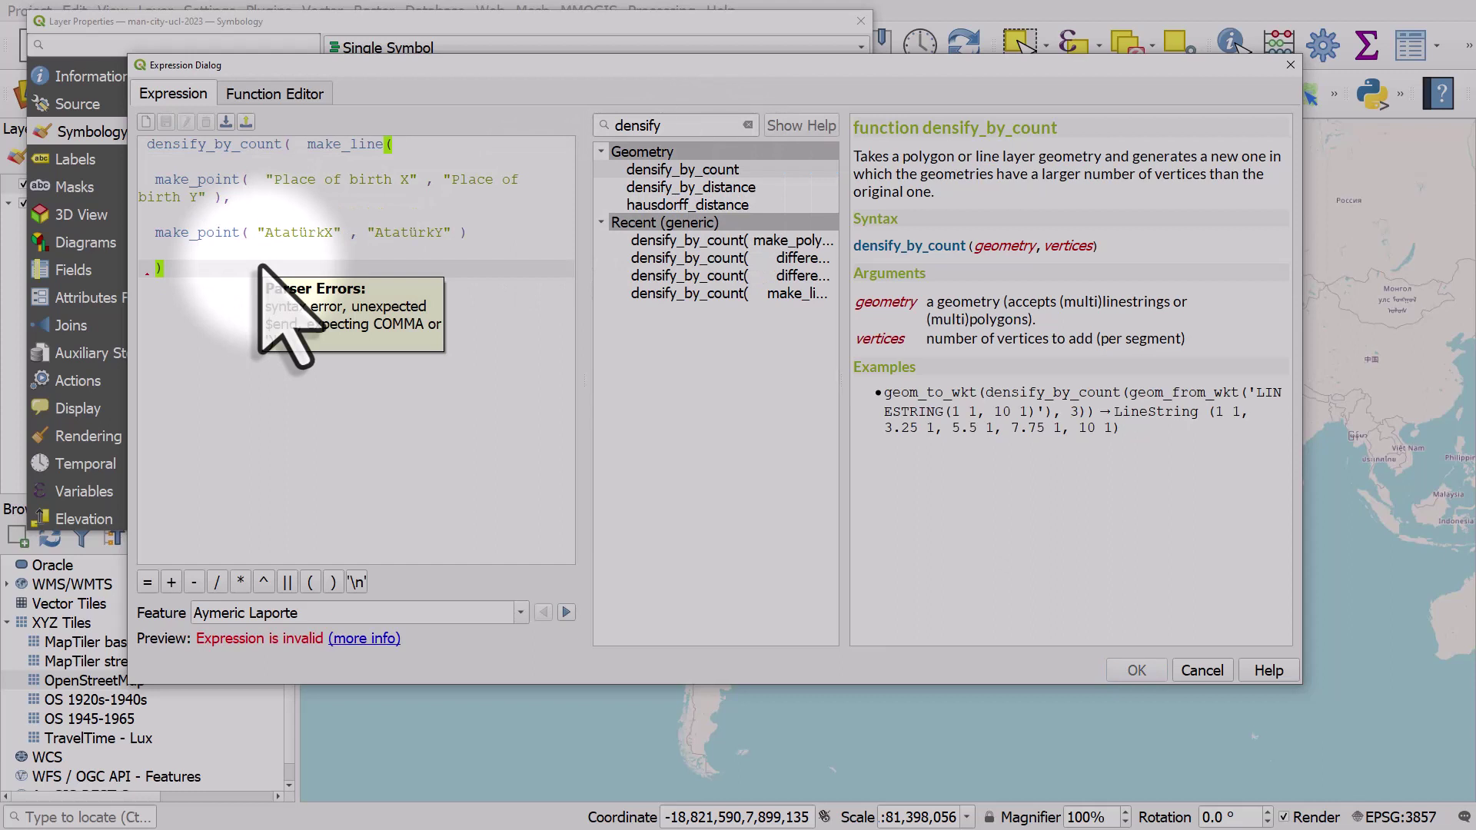
{"action": "type", "text": ",100)"}
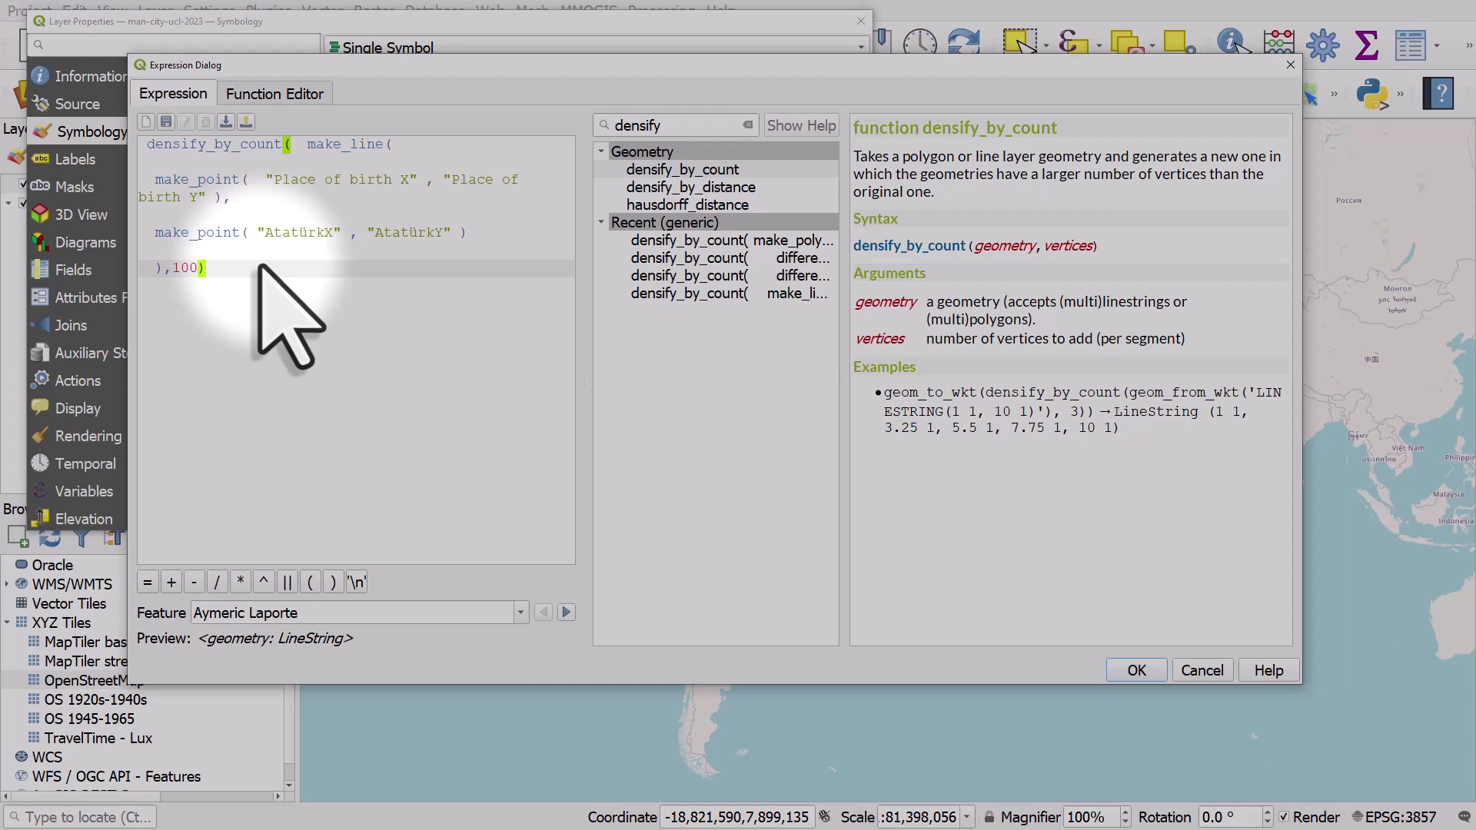
{"action": "left_click", "coordinate": [1139, 671]}
{"action": "left_click", "coordinate": [776, 520]}
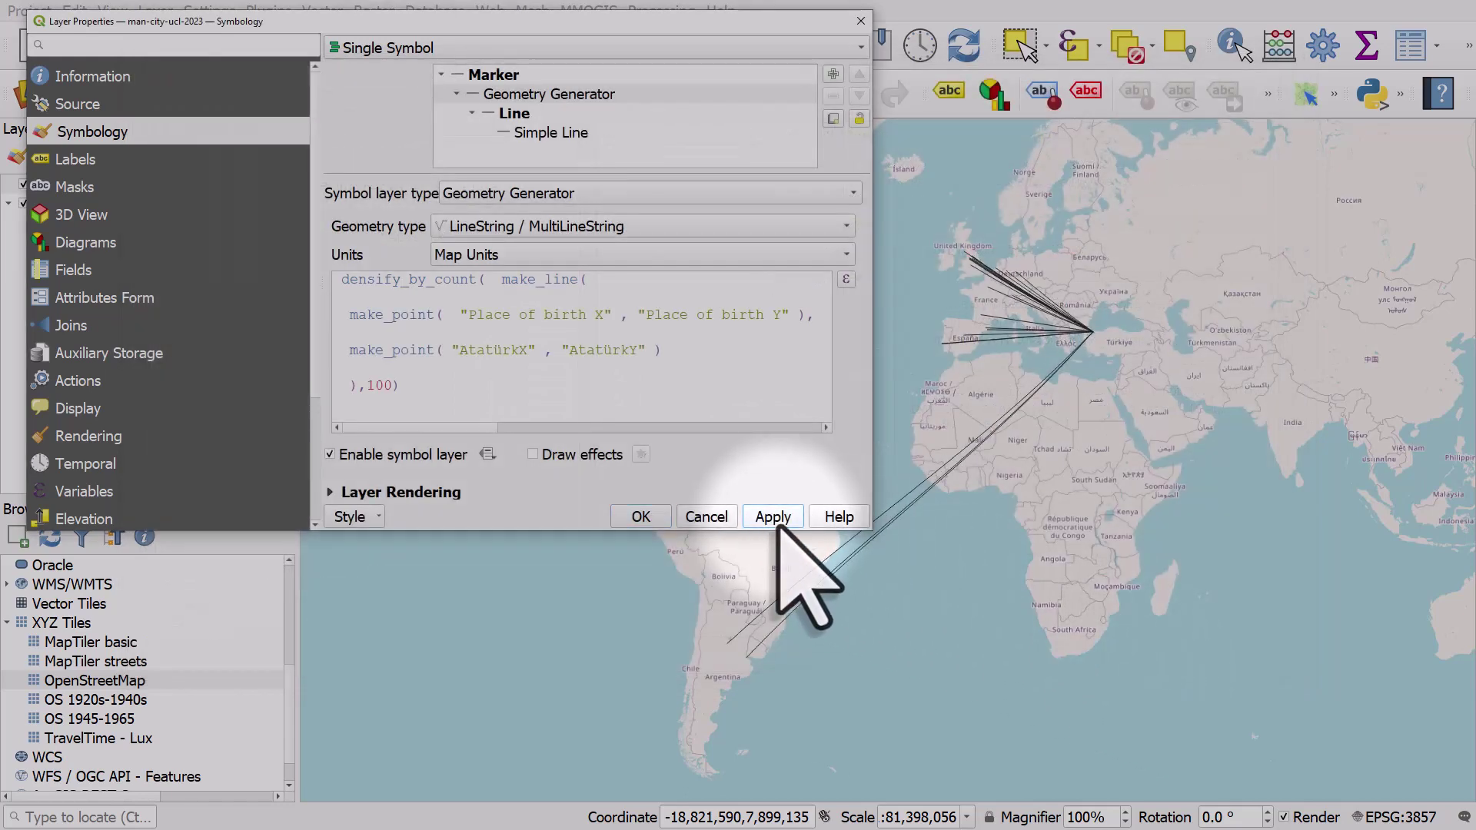
{"action": "left_click", "coordinate": [650, 517]}
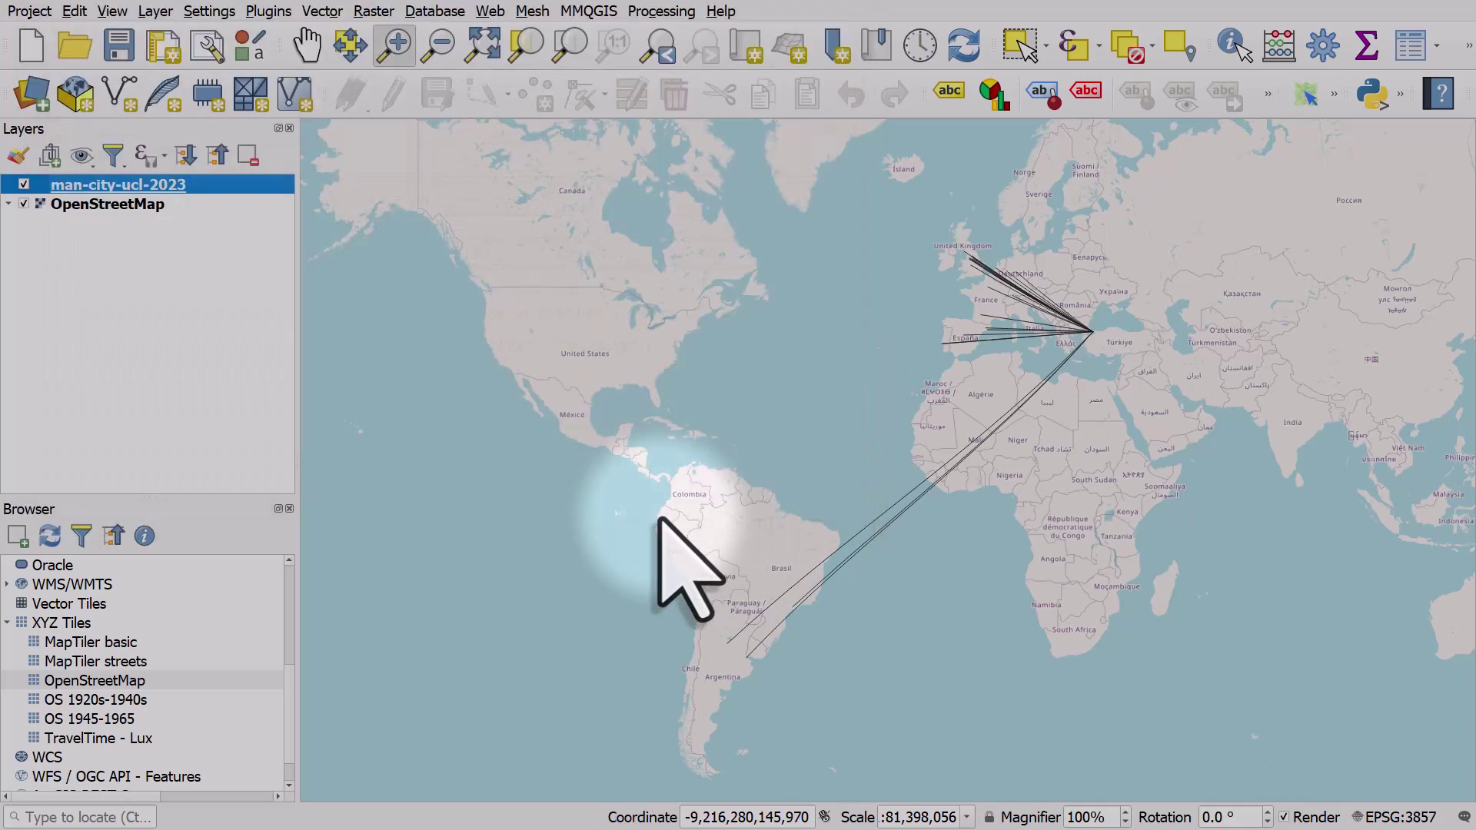
{"action": "left_click", "coordinate": [1388, 819]}
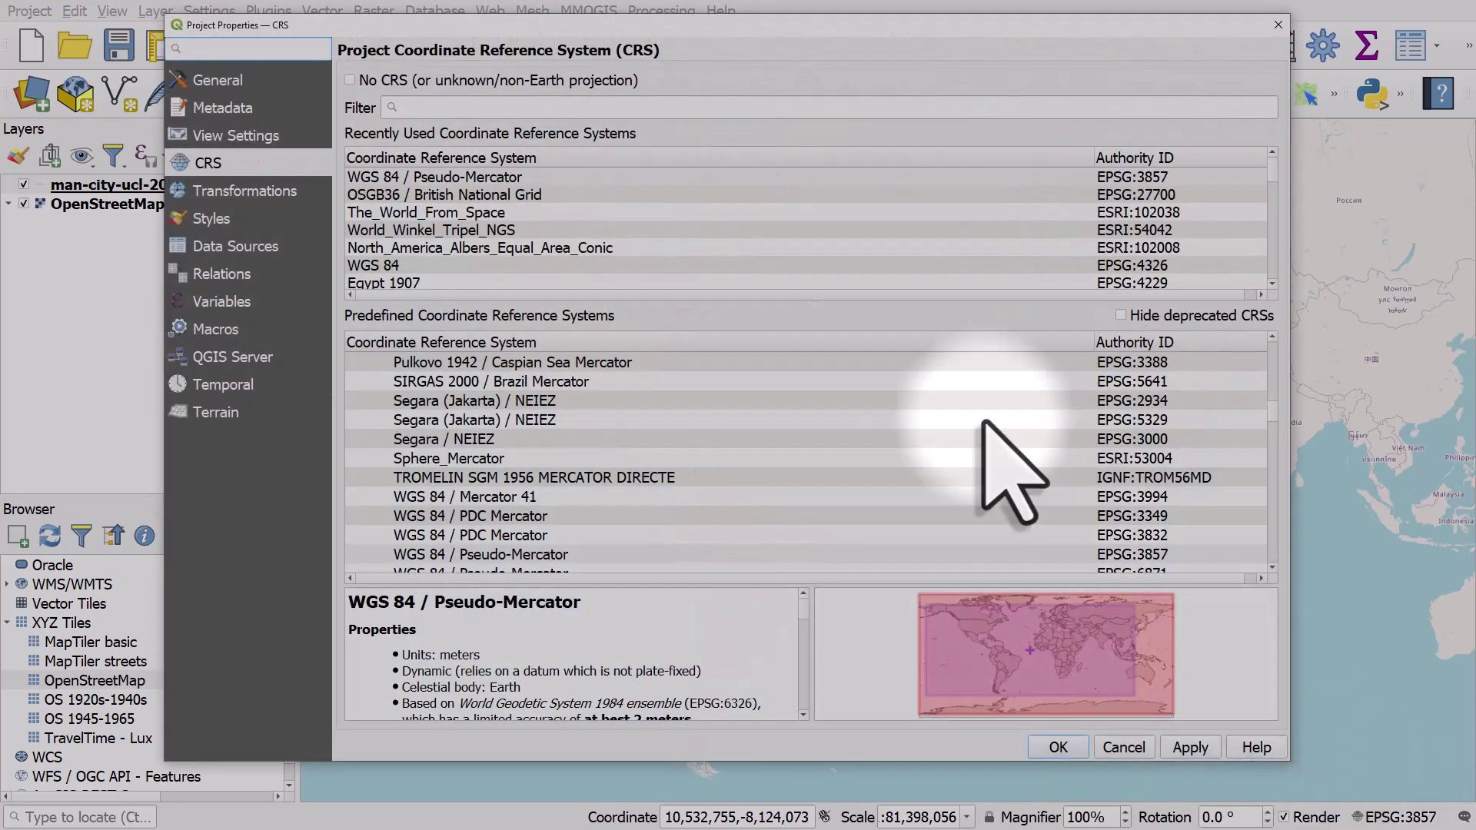
{"action": "left_click", "coordinate": [673, 111]}
{"action": "type", "text": "winkel"}
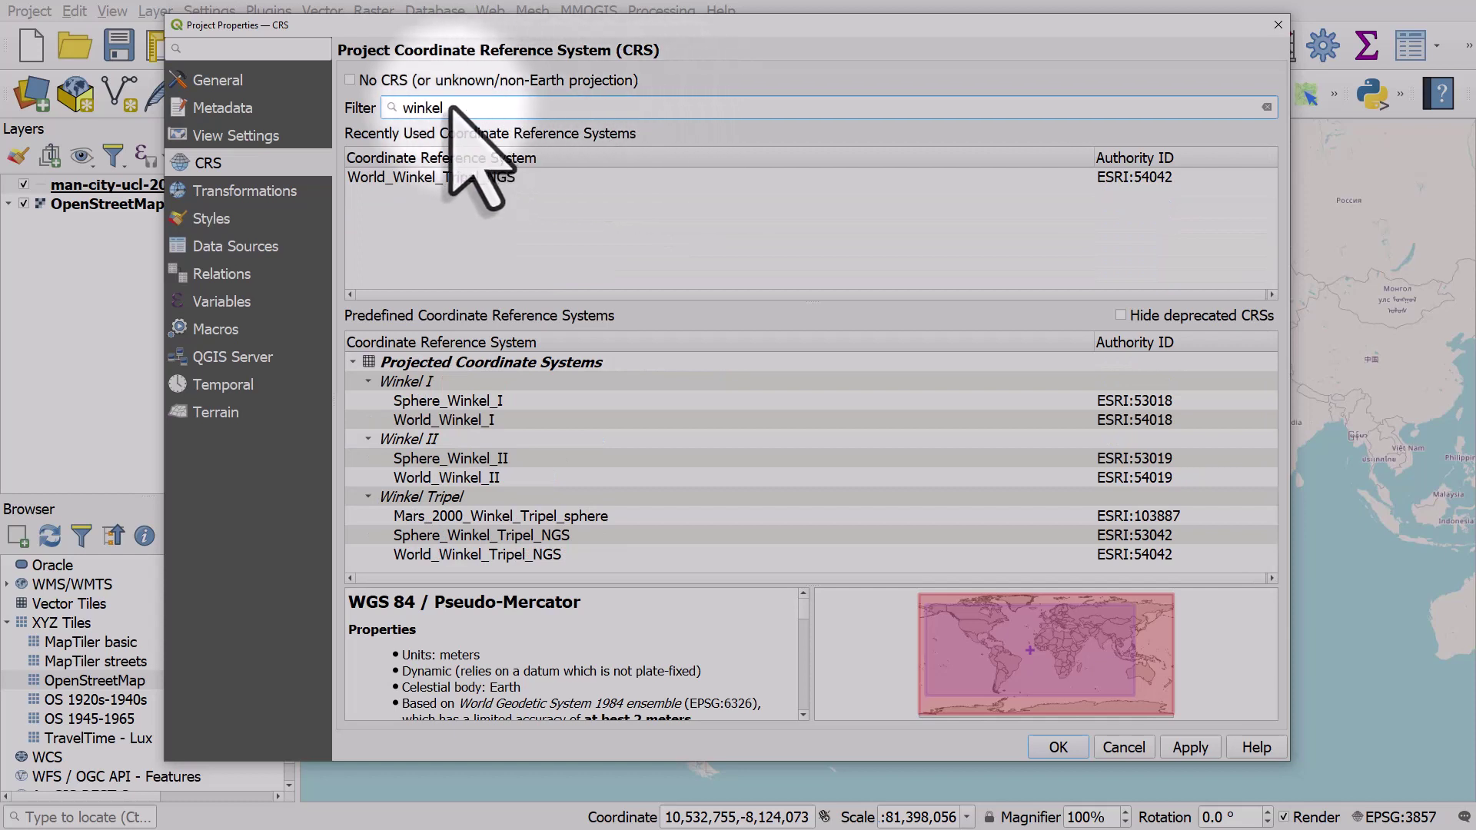
{"action": "left_click", "coordinate": [421, 554]}
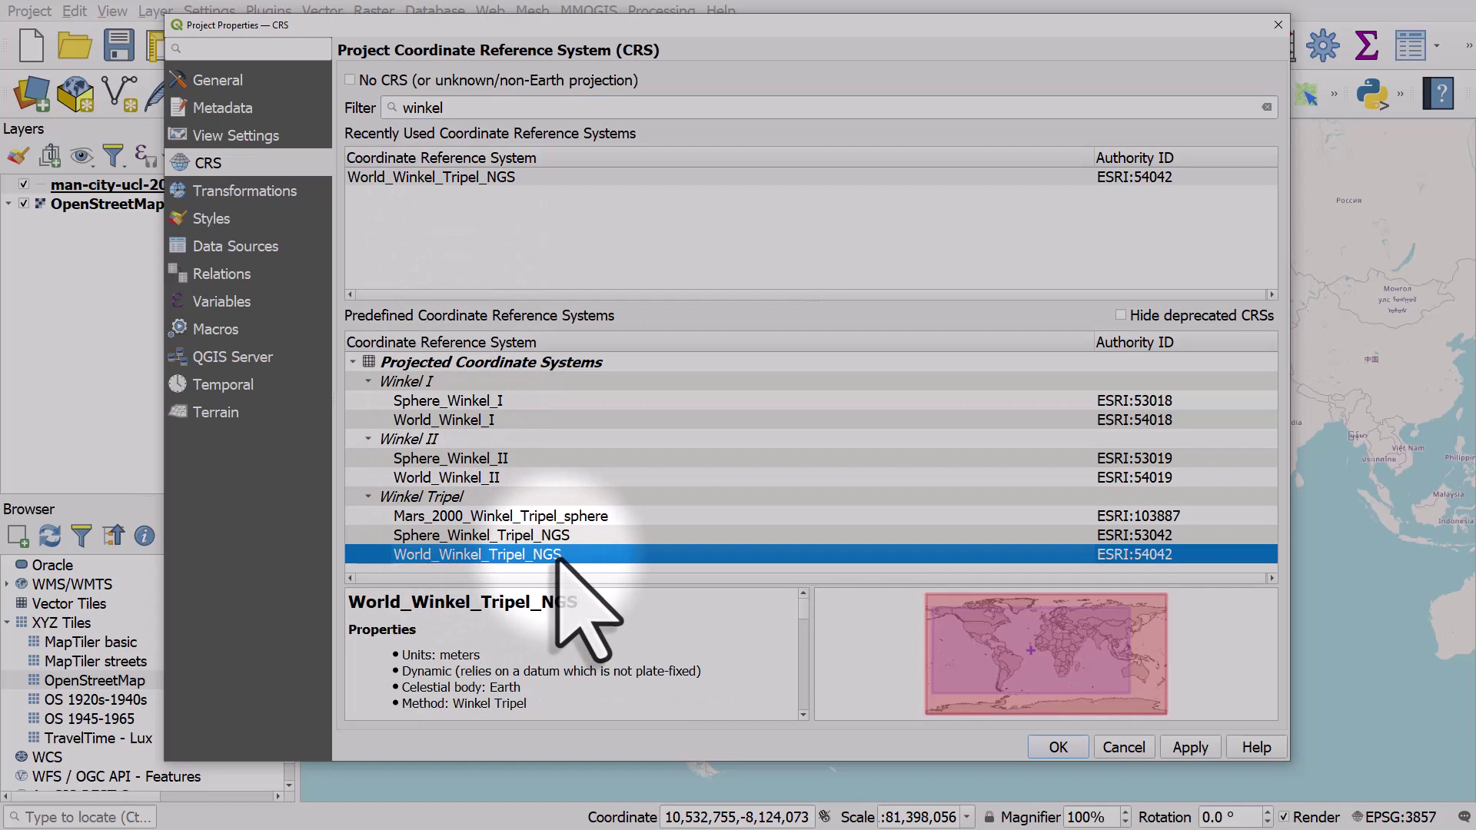
{"action": "left_click", "coordinate": [1058, 745]}
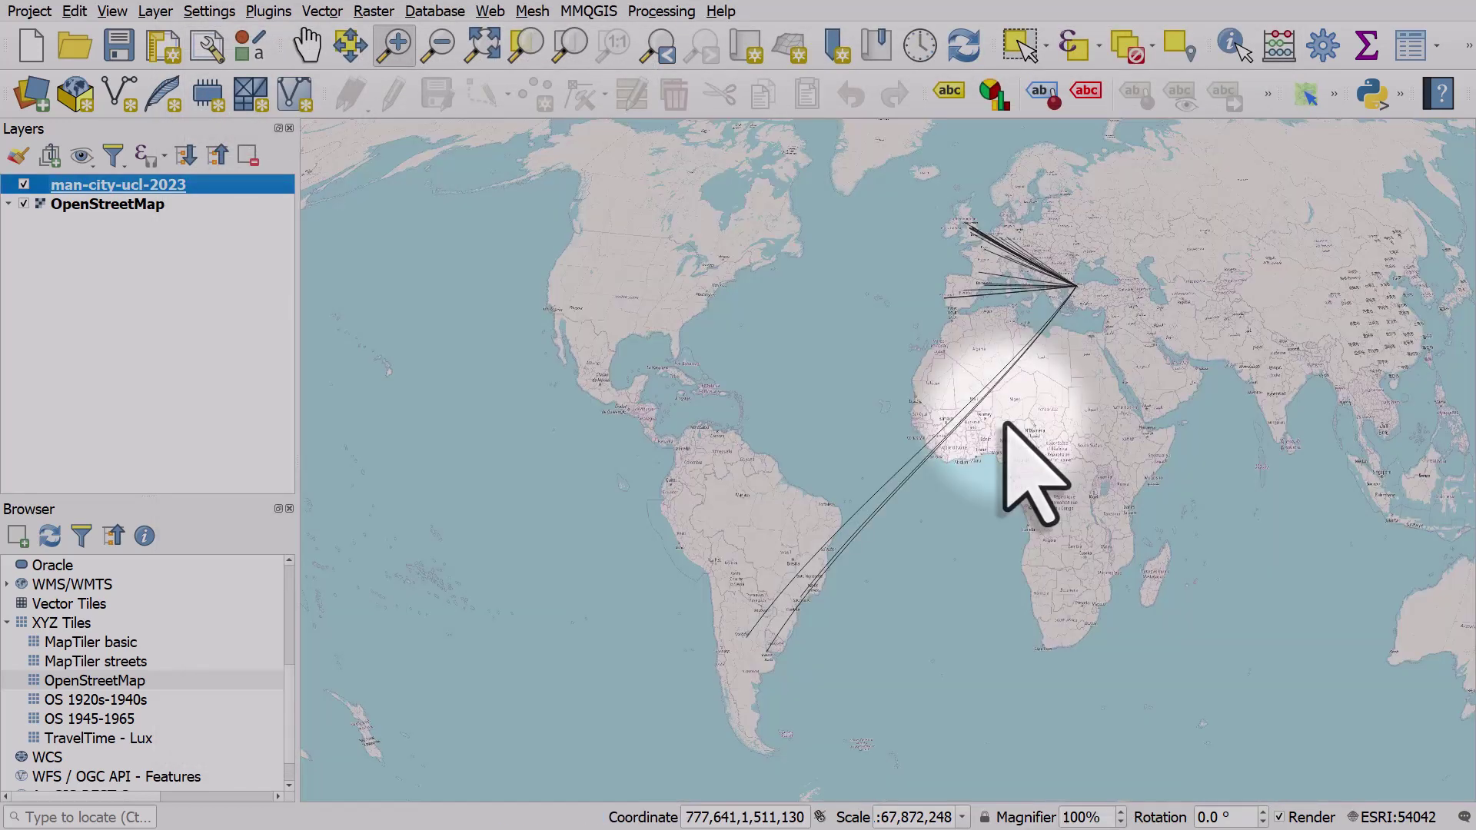
{"action": "left_click", "coordinate": [1395, 817]}
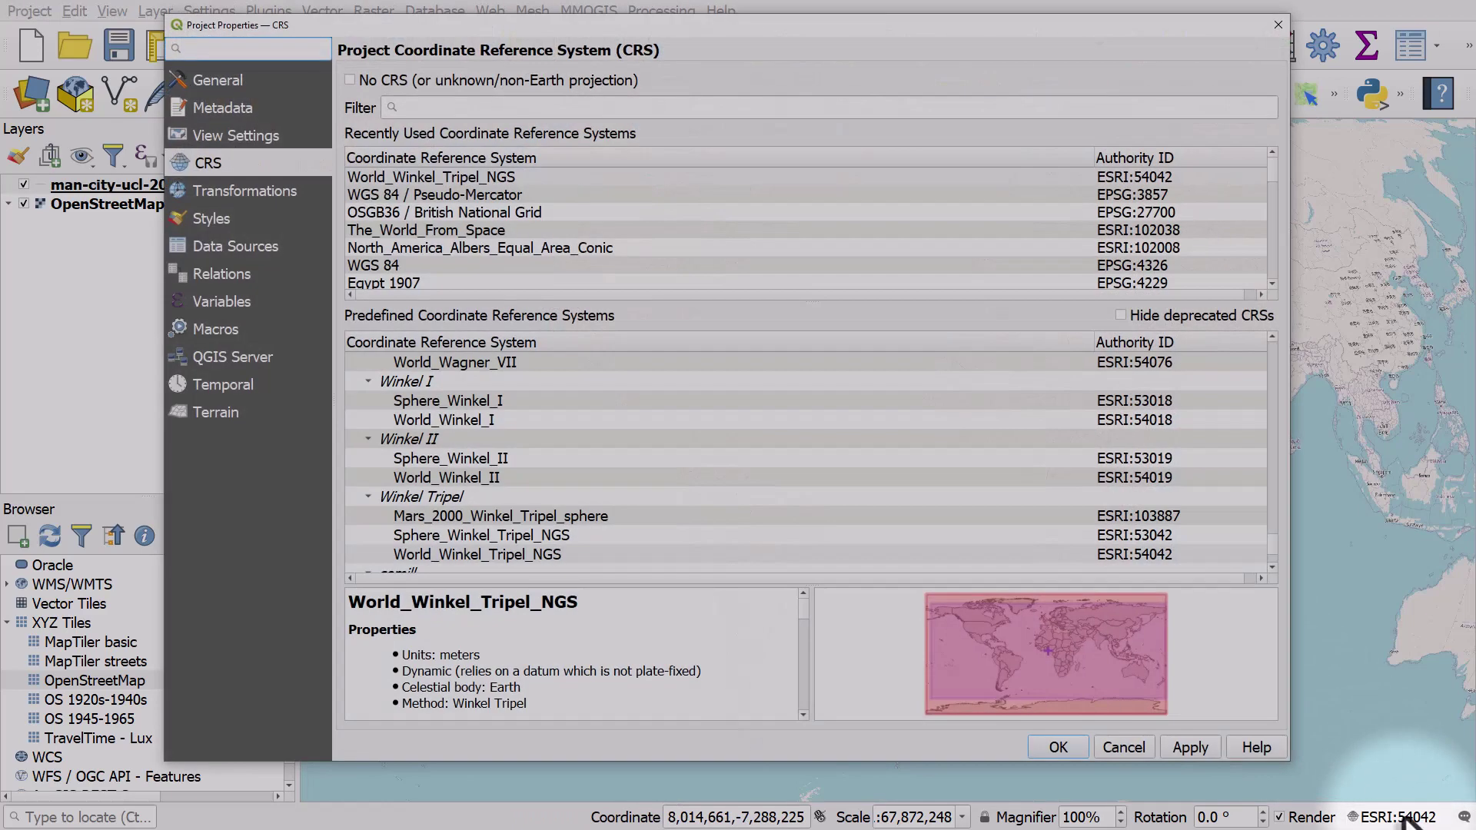
{"action": "left_click", "coordinate": [465, 196]}
{"action": "left_click", "coordinate": [1058, 748]}
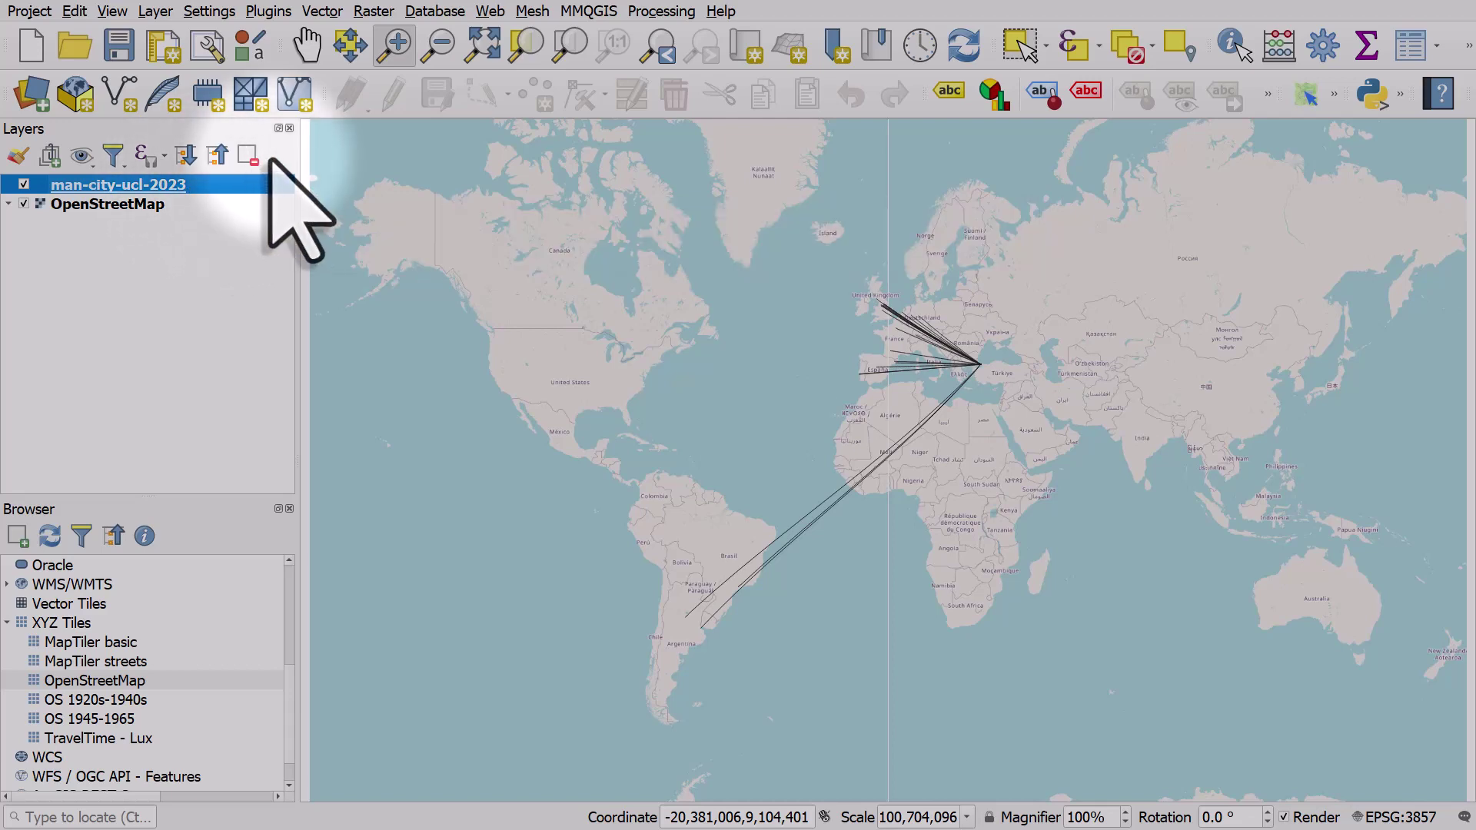
- Open the line generator's expression and delete the AtatürkX/AtatürkY end-point coordinates
{"action": "double_click", "coordinate": [111, 186]}
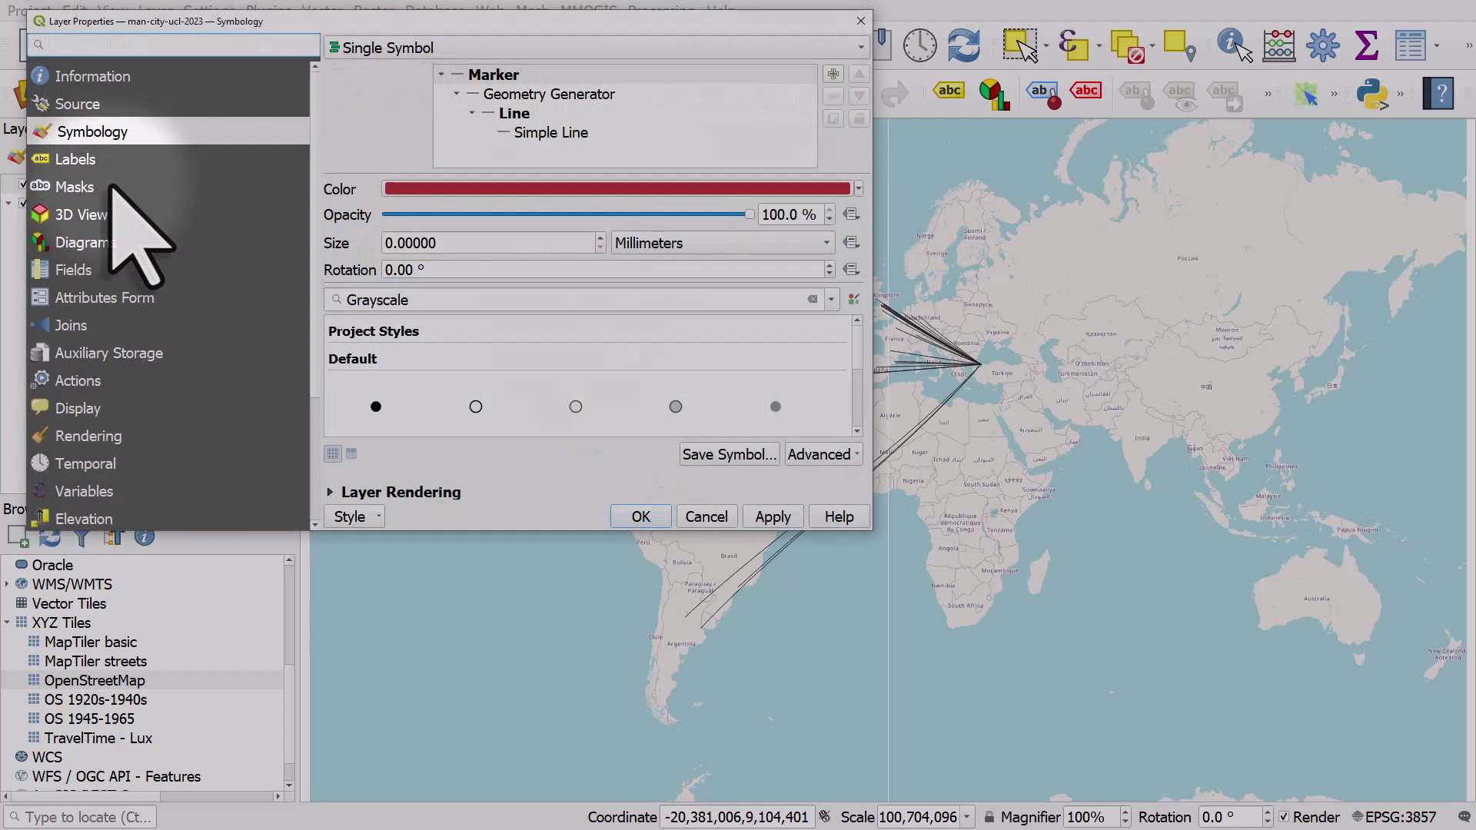
{"action": "left_click", "coordinate": [578, 96]}
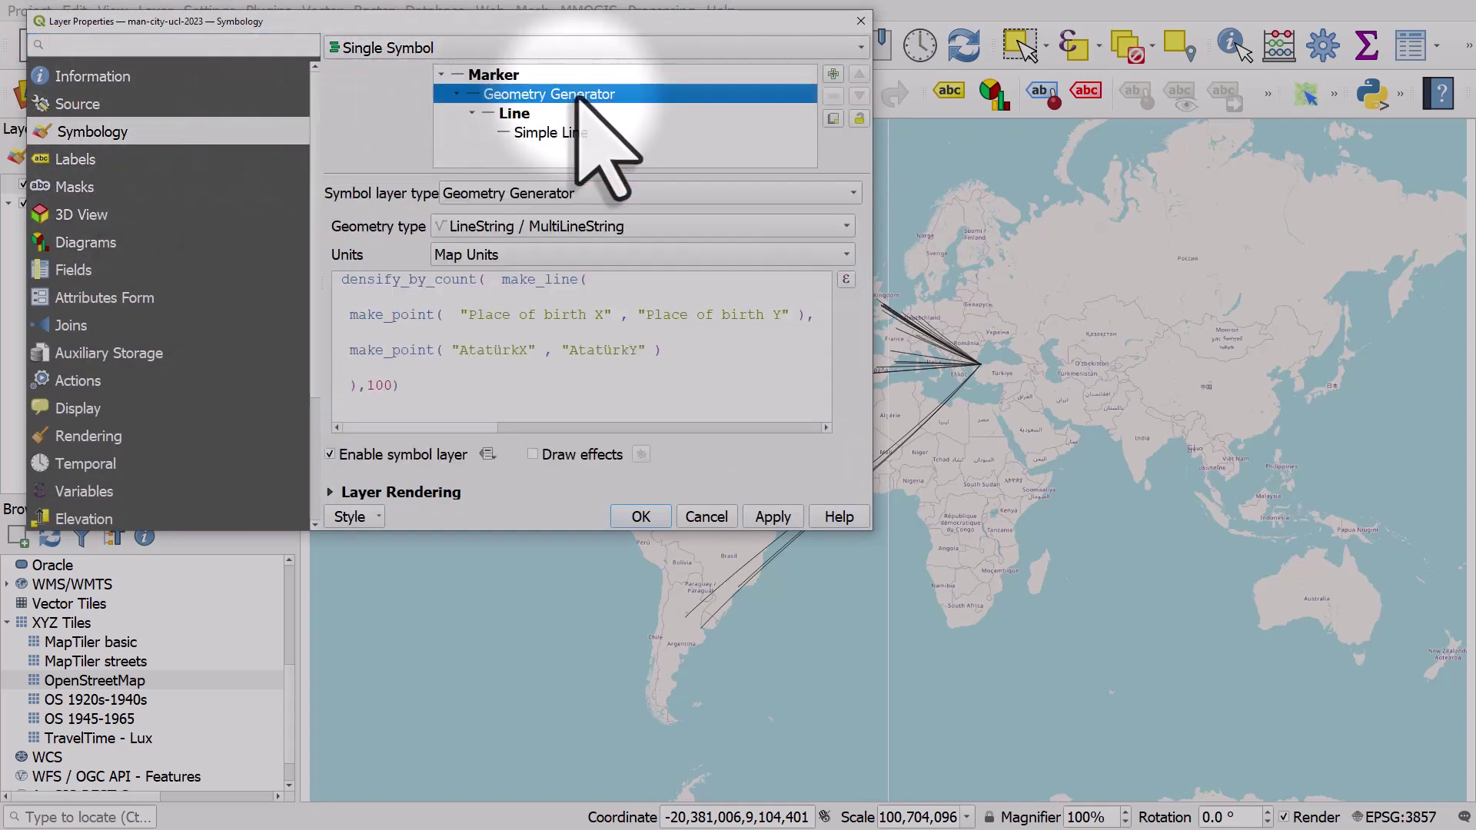
{"action": "left_click", "coordinate": [847, 280]}
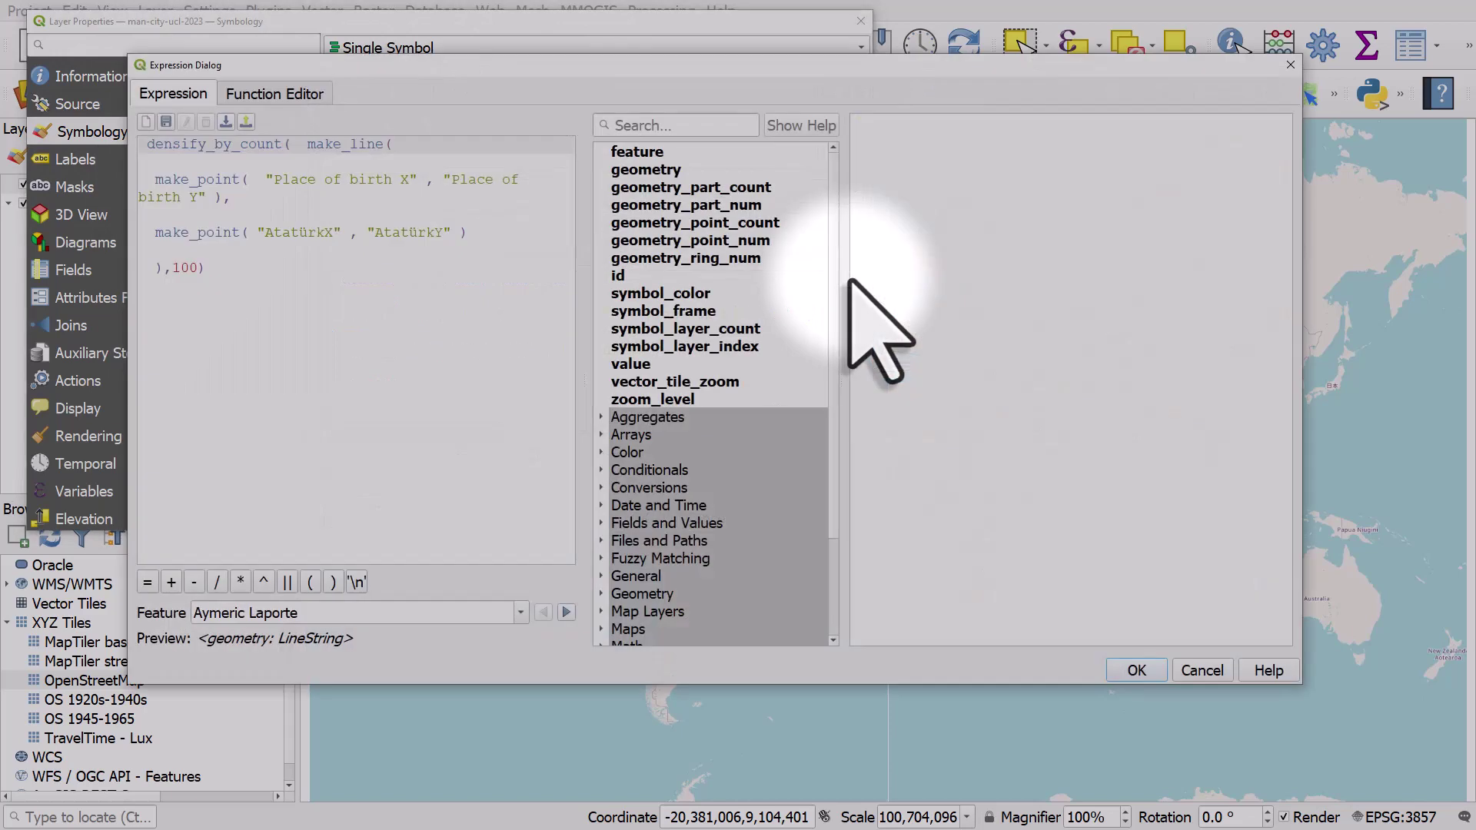
{"action": "left_click_drag", "start_coordinate": [257, 232], "coordinate": [452, 232]}
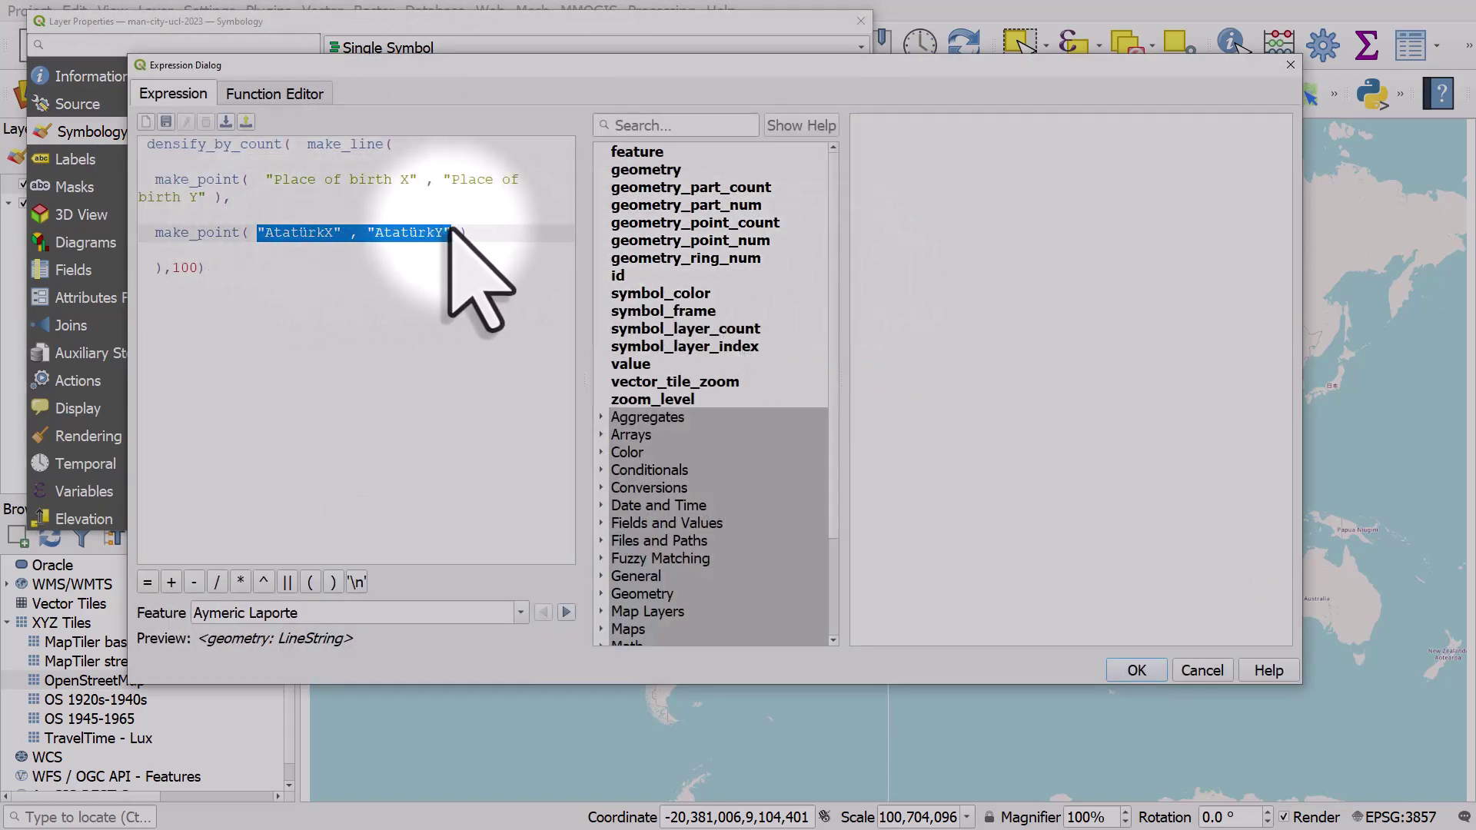
{"action": "key", "text": "Delete"}
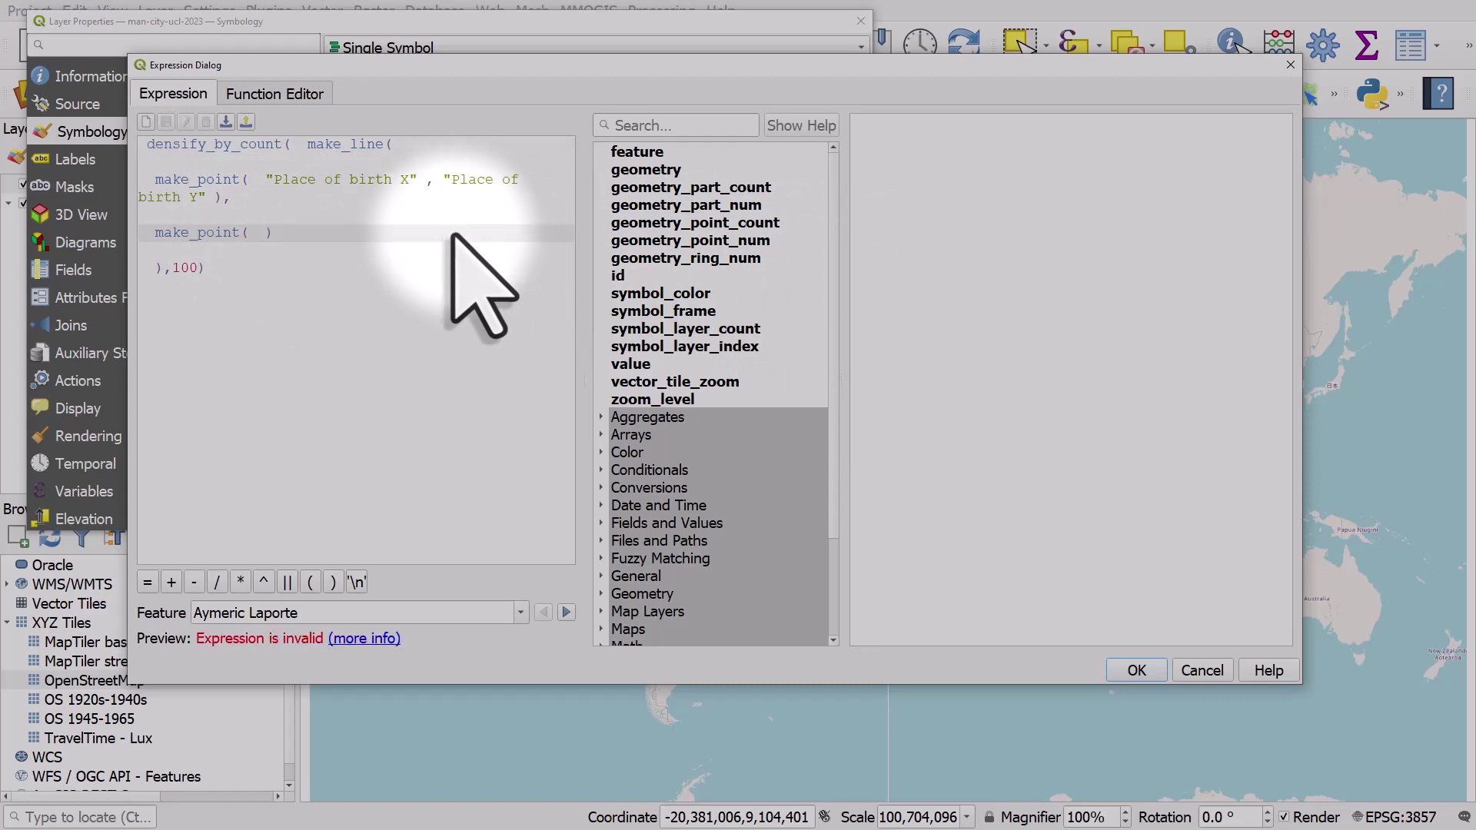
- Insert EtihadX, EtihadY as the line end point and apply the expression
{"action": "left_click", "coordinate": [602, 524]}
{"action": "scroll", "coordinate": [607, 538], "scroll_direction": "down", "scroll_amount": 5}
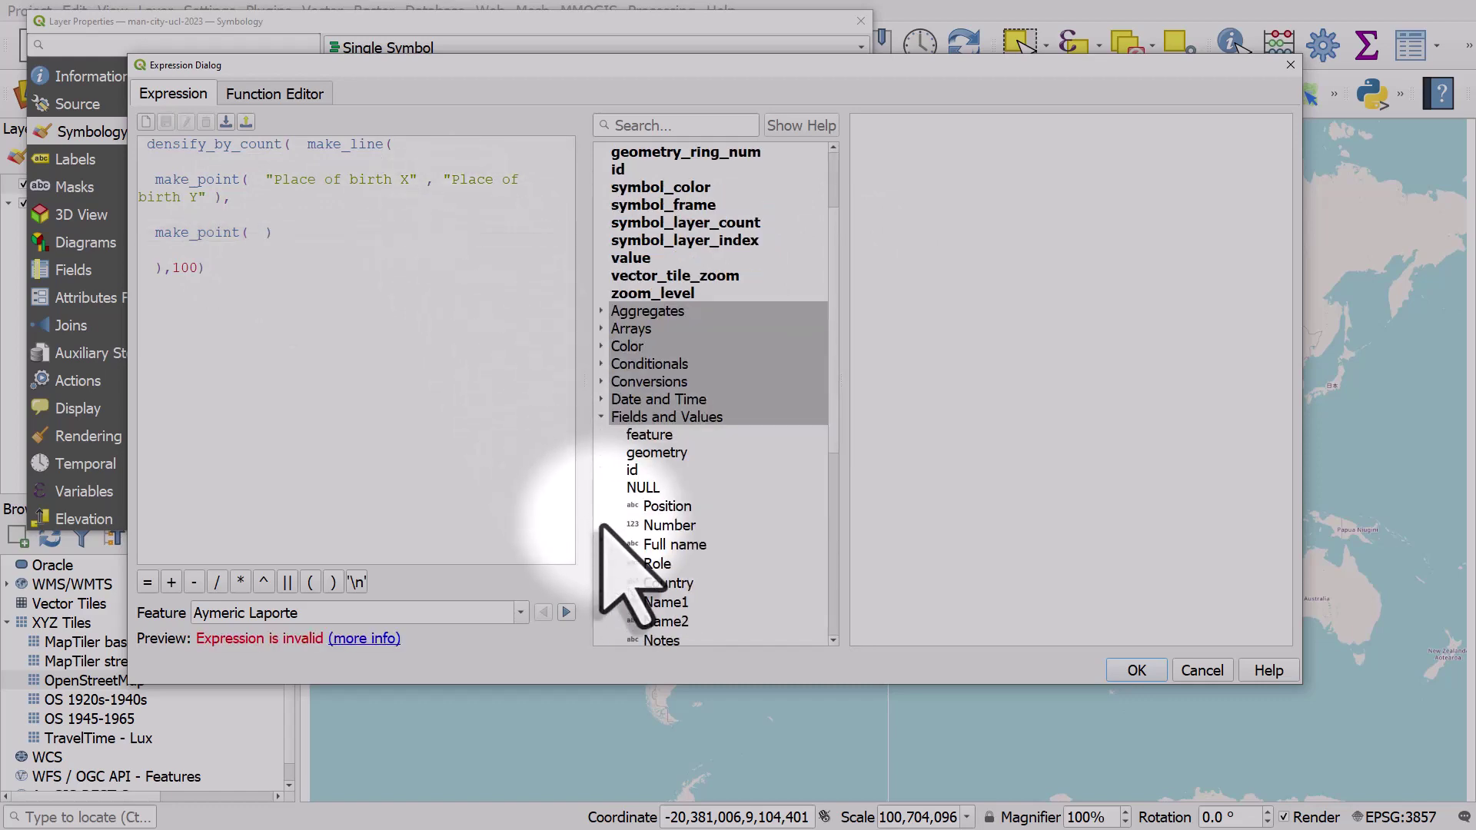
{"action": "left_click", "coordinate": [667, 349]}
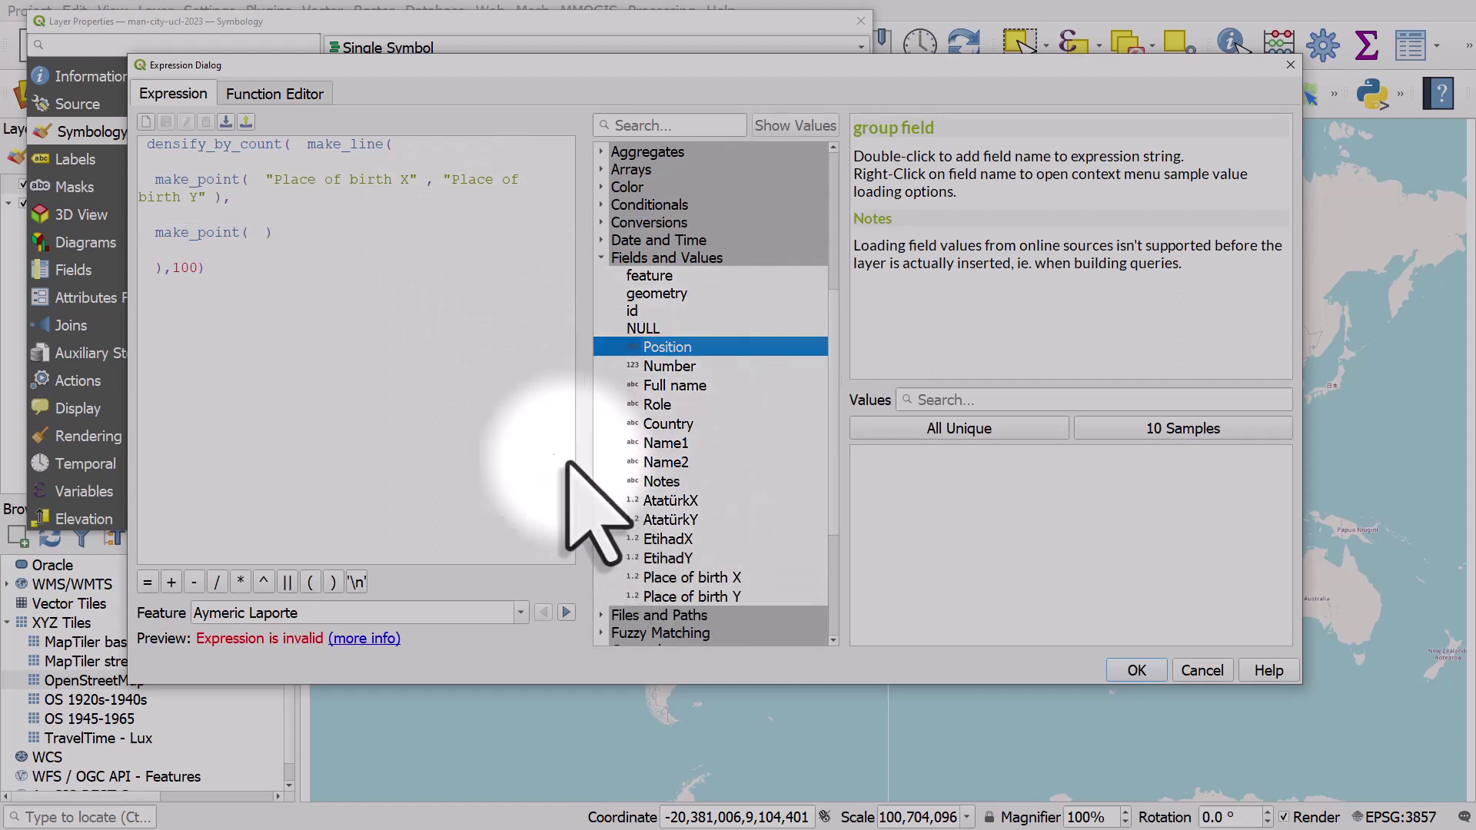
{"action": "left_click", "coordinate": [258, 232]}
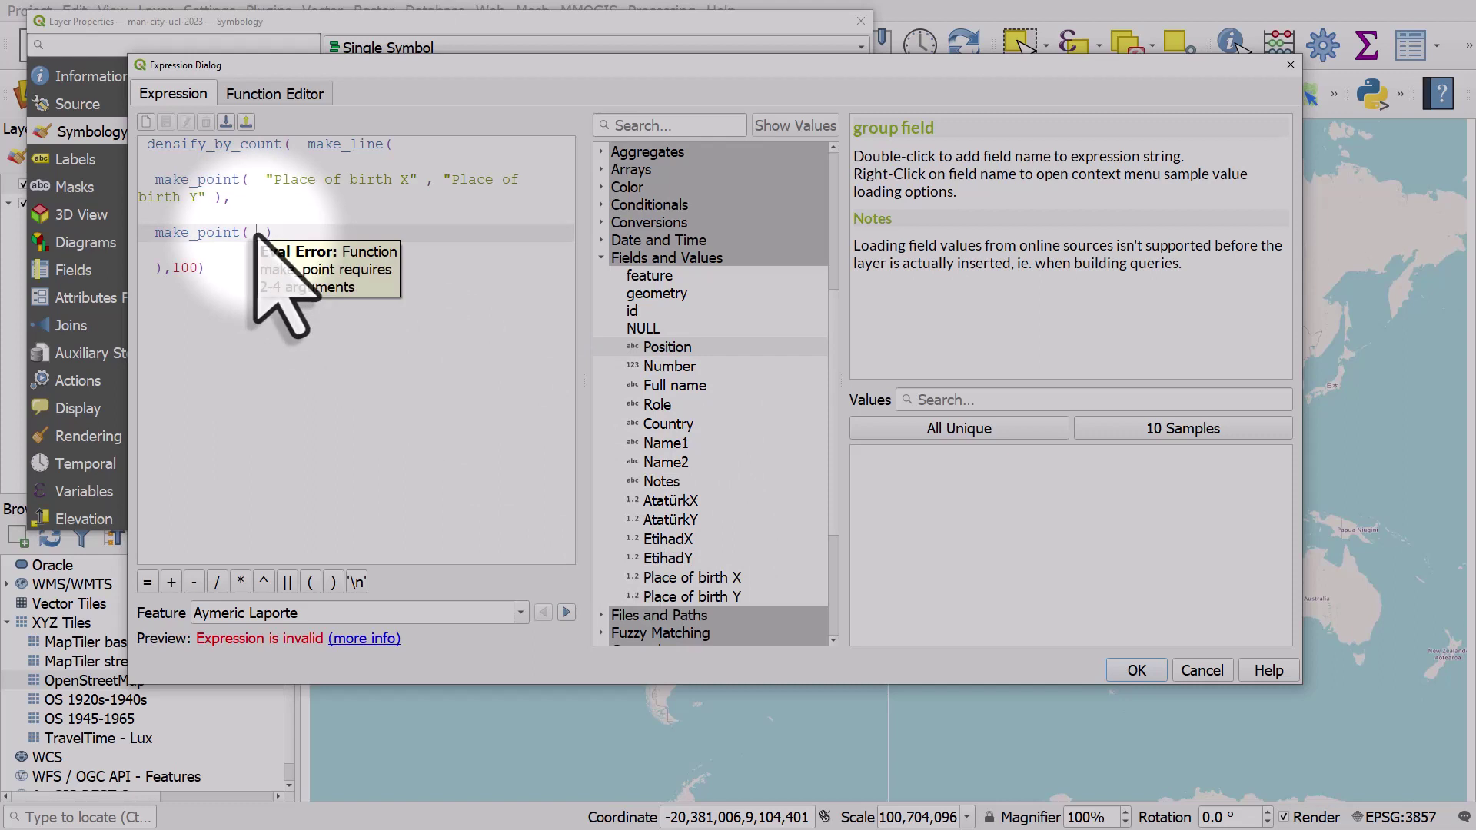
{"action": "double_click", "coordinate": [670, 541]}
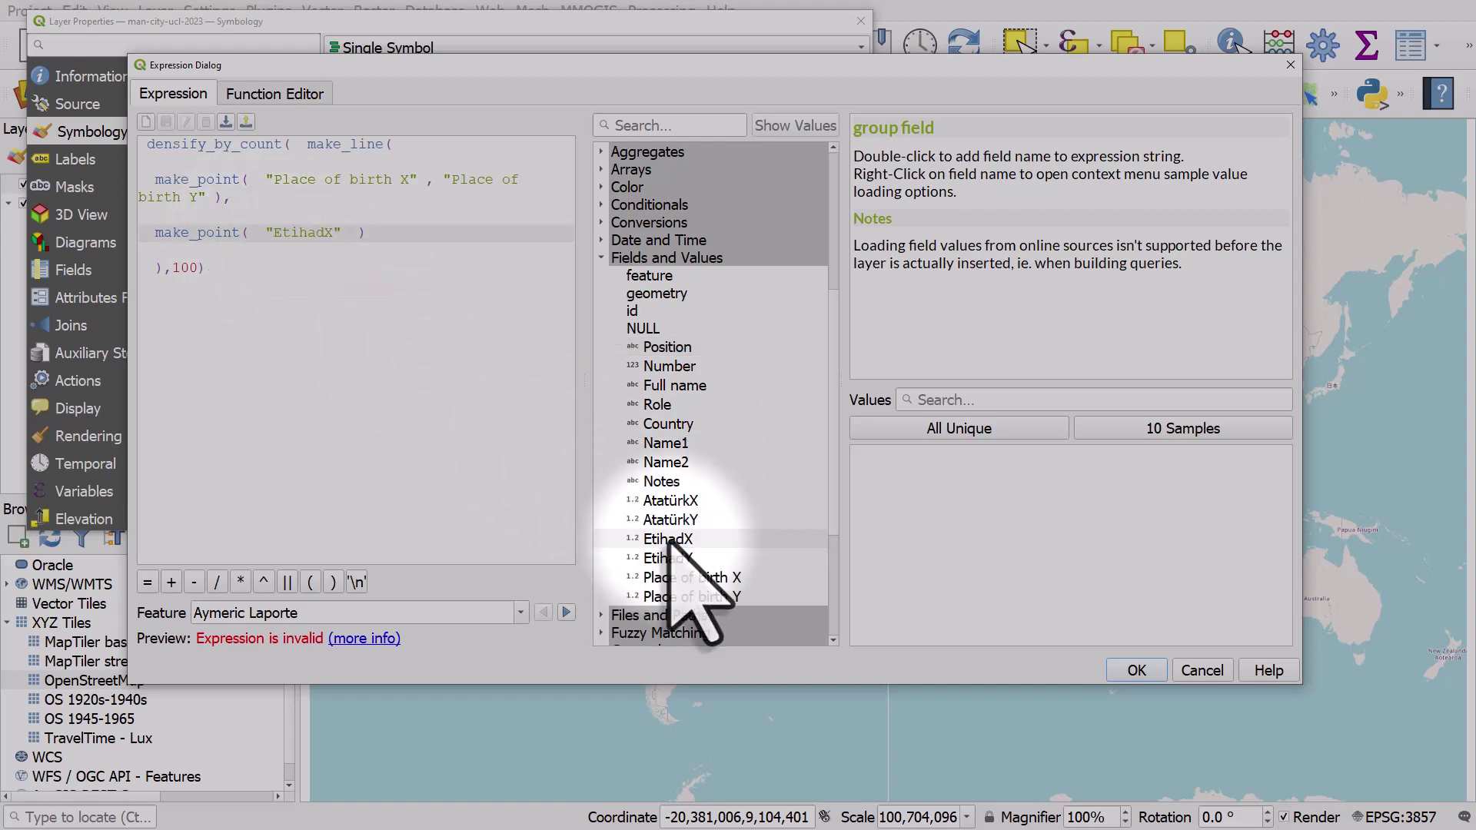
{"action": "type", "text": ","}
{"action": "double_click", "coordinate": [677, 559]}
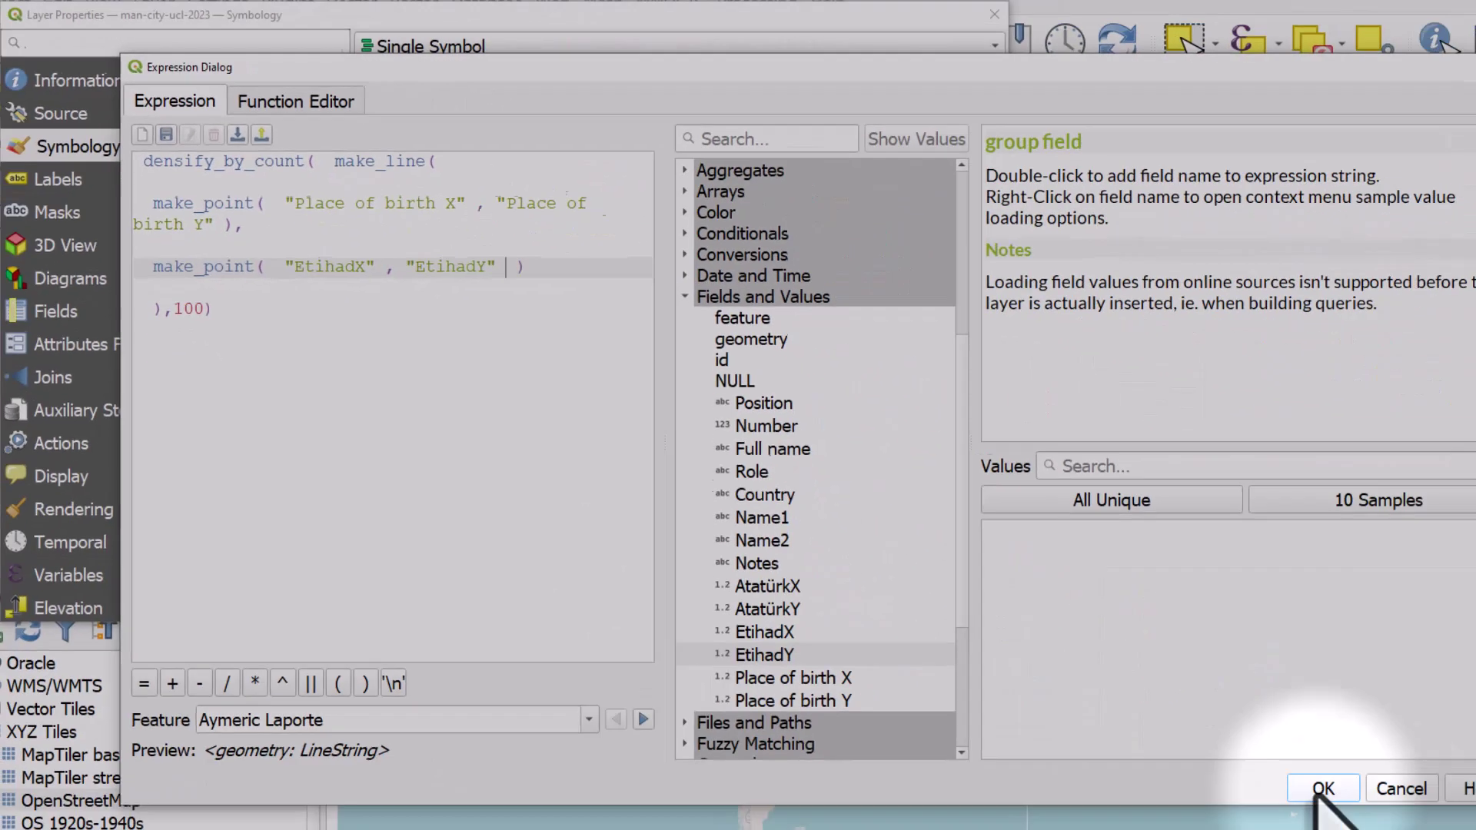
{"action": "left_click", "coordinate": [1318, 790]}
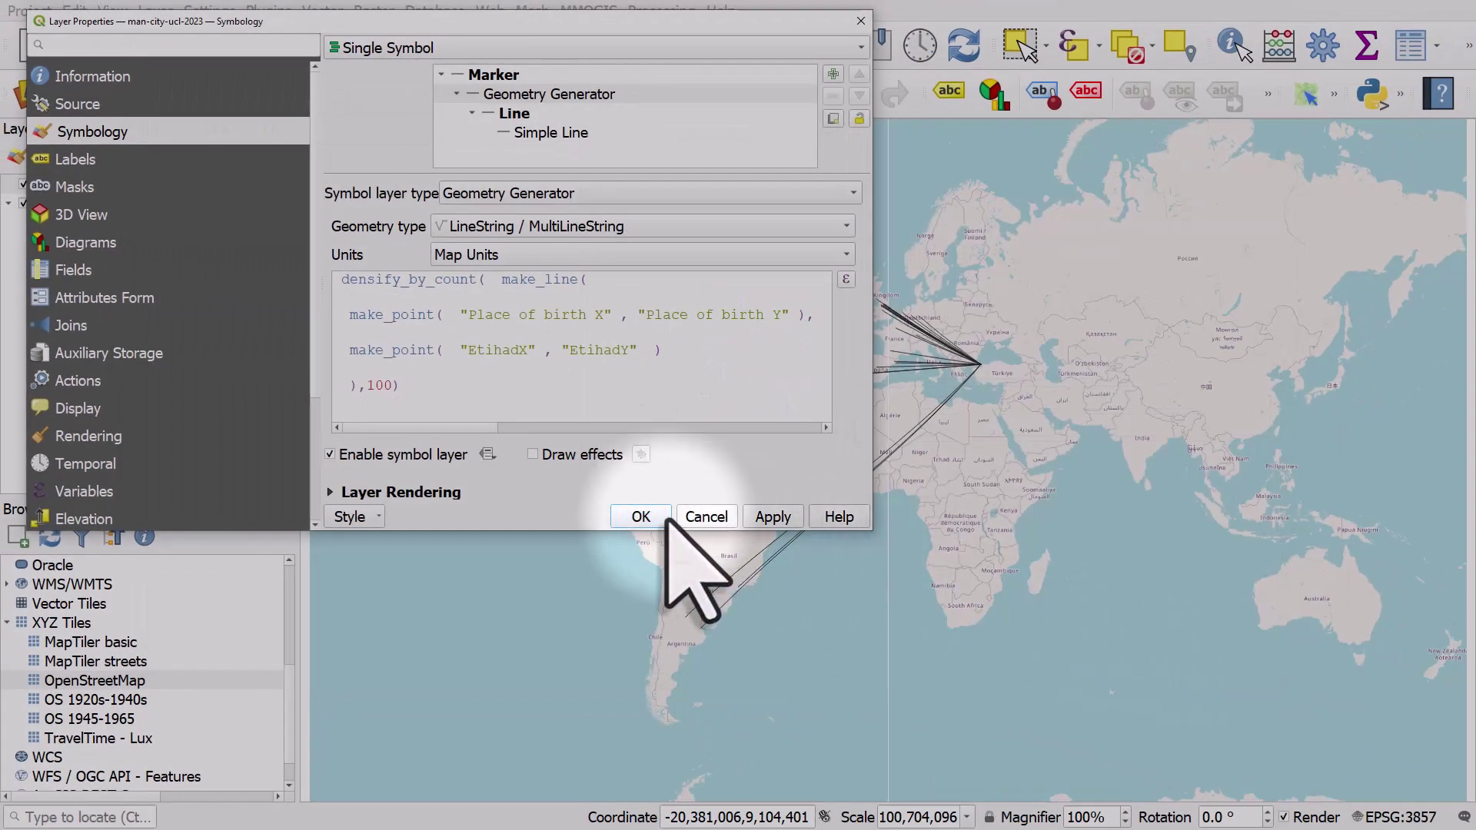
{"action": "left_click", "coordinate": [770, 517]}
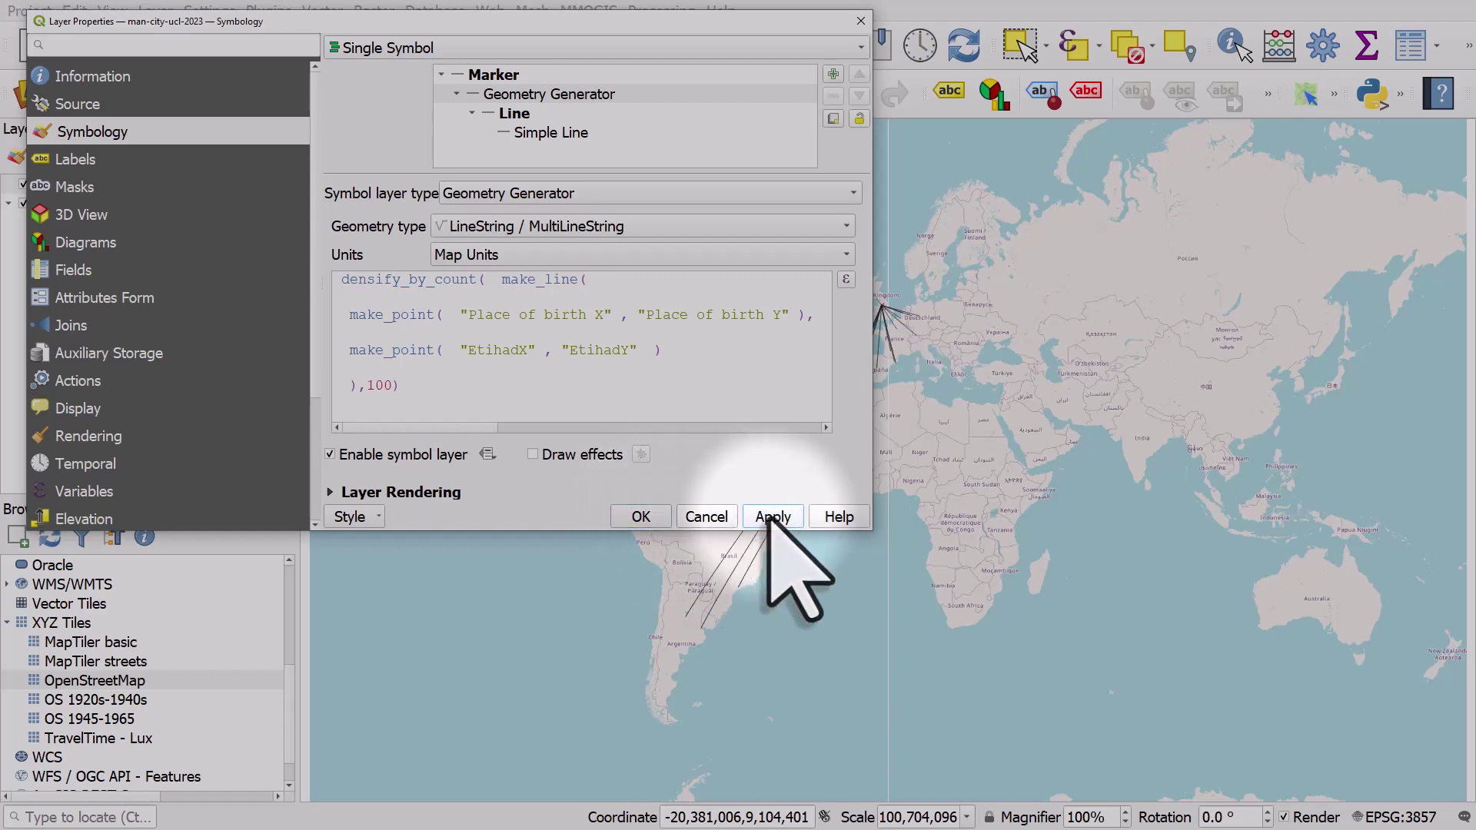
{"action": "left_click", "coordinate": [640, 518]}
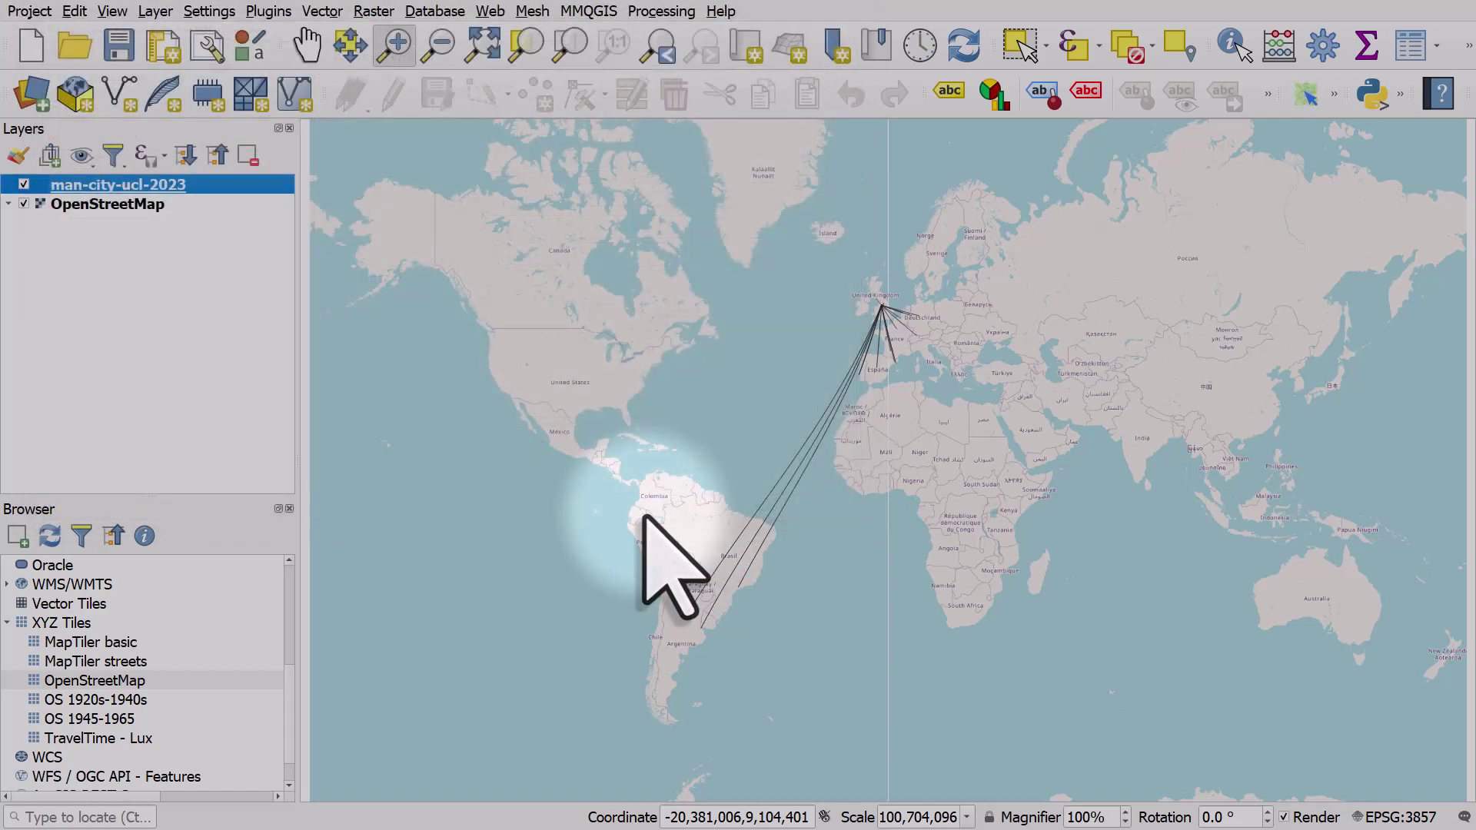
- Zoom to a box from Greenland to the South Atlantic, framing the lines into Manchester
{"action": "scroll", "coordinate": [896, 392], "scroll_direction": "up", "scroll_amount": 1}
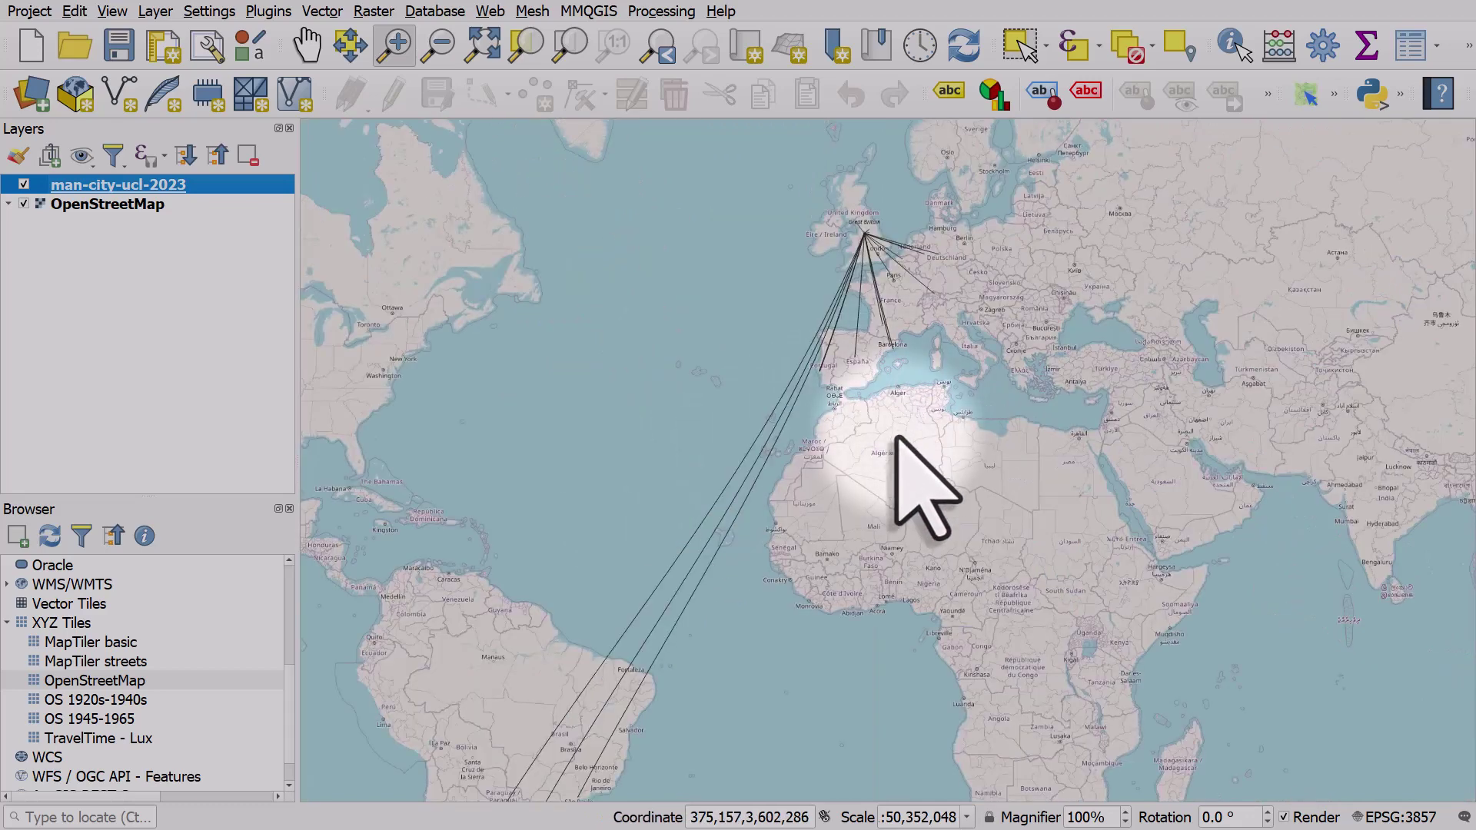
{"action": "scroll", "coordinate": [896, 437], "scroll_direction": "down", "scroll_amount": 1}
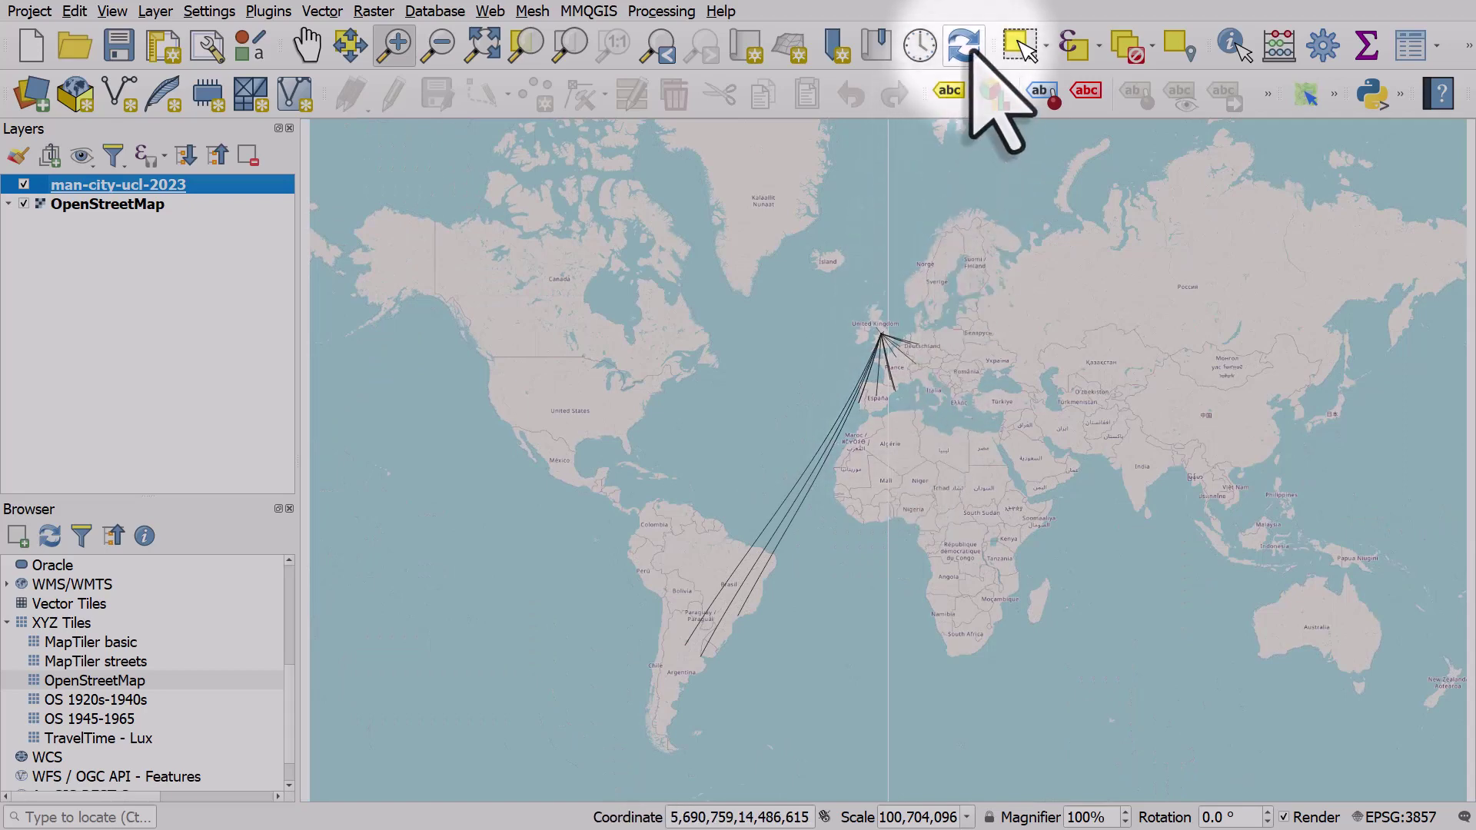
{"action": "left_click_drag", "start_coordinate": [673, 258], "coordinate": [972, 680]}
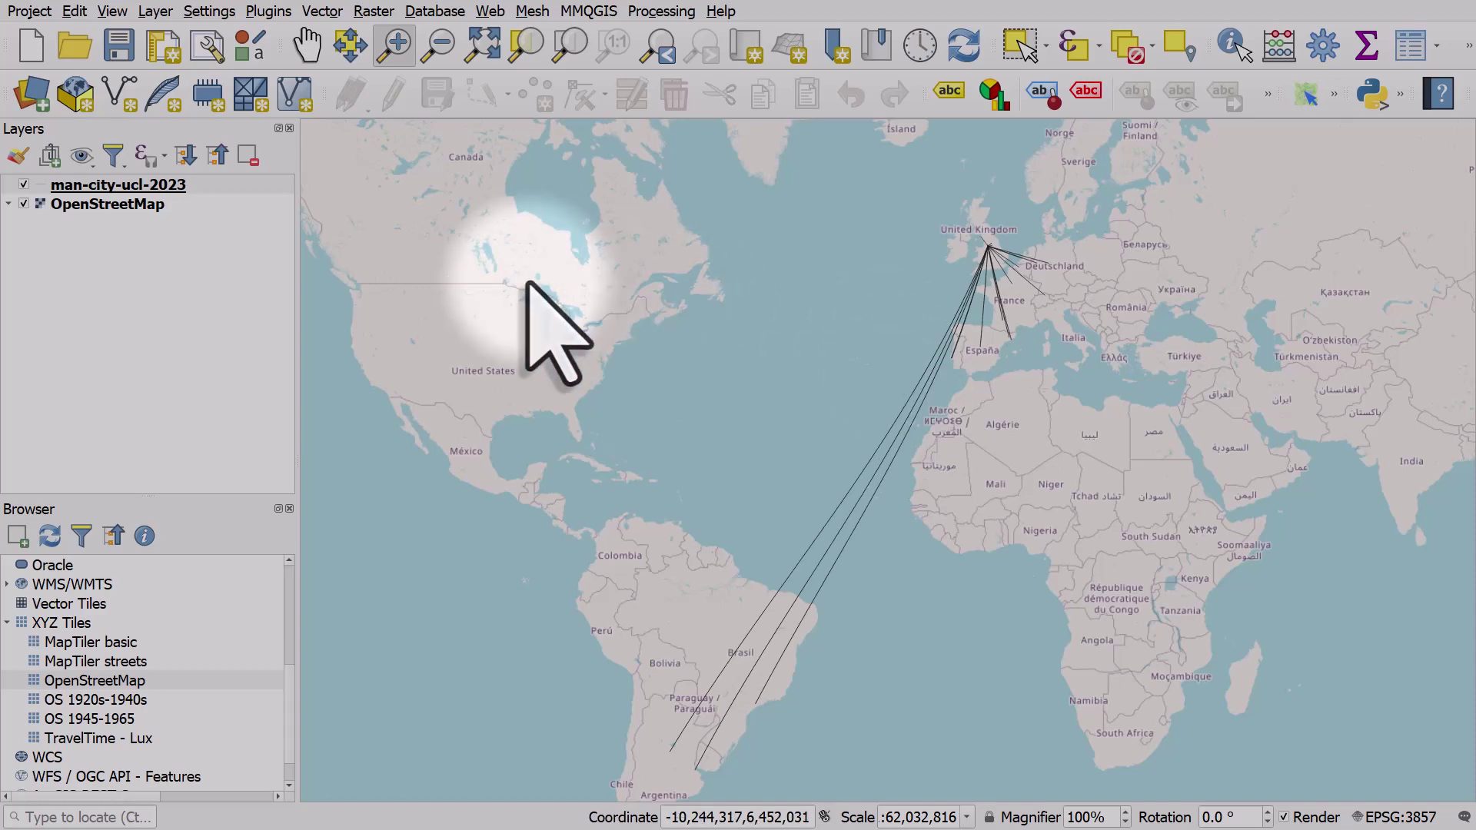
- Duplicate the line Geometry Generator and set the copy to generate Point geometry
{"action": "double_click", "coordinate": [149, 190]}
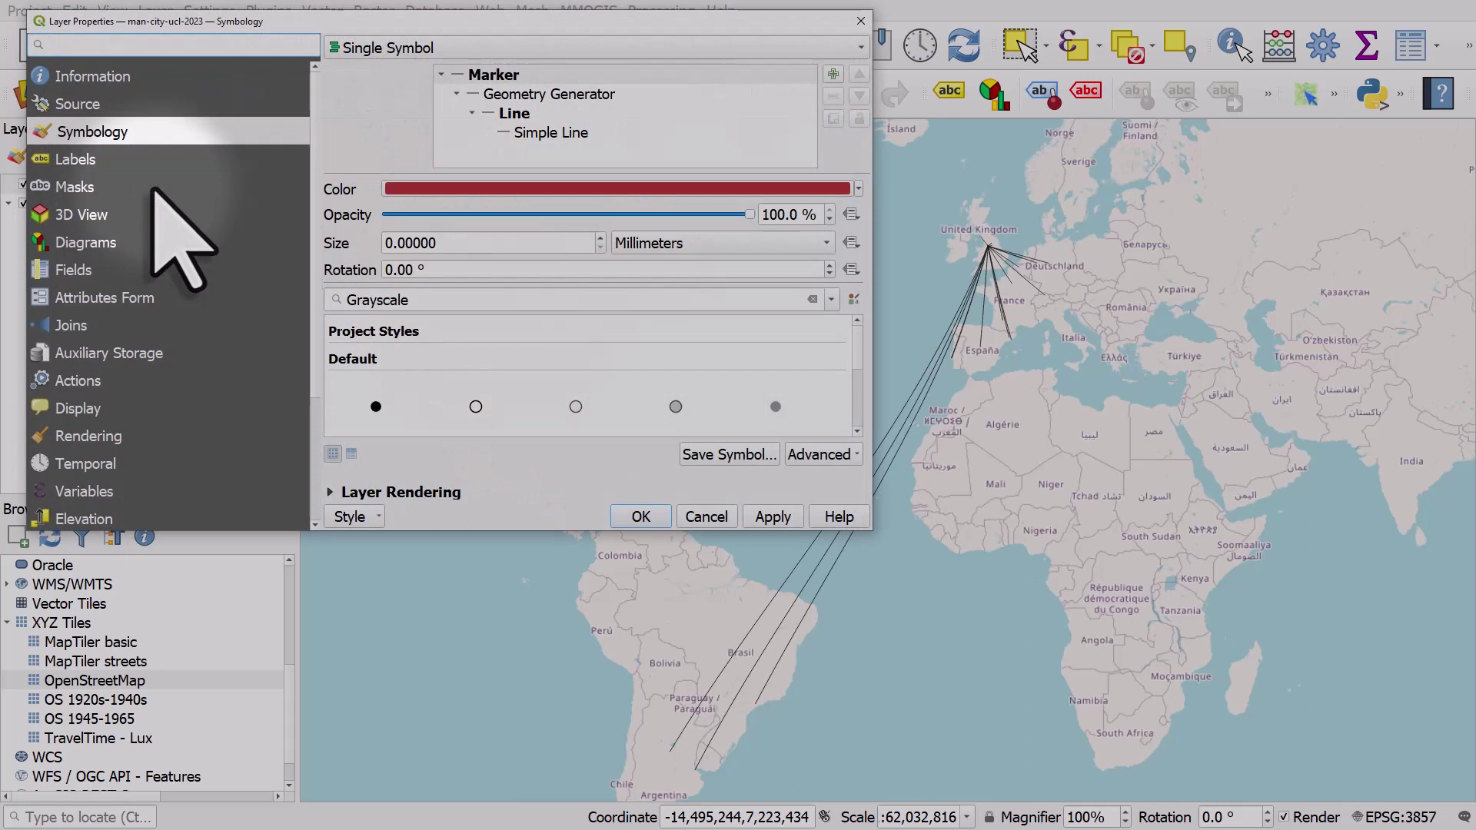
{"action": "left_click", "coordinate": [565, 96]}
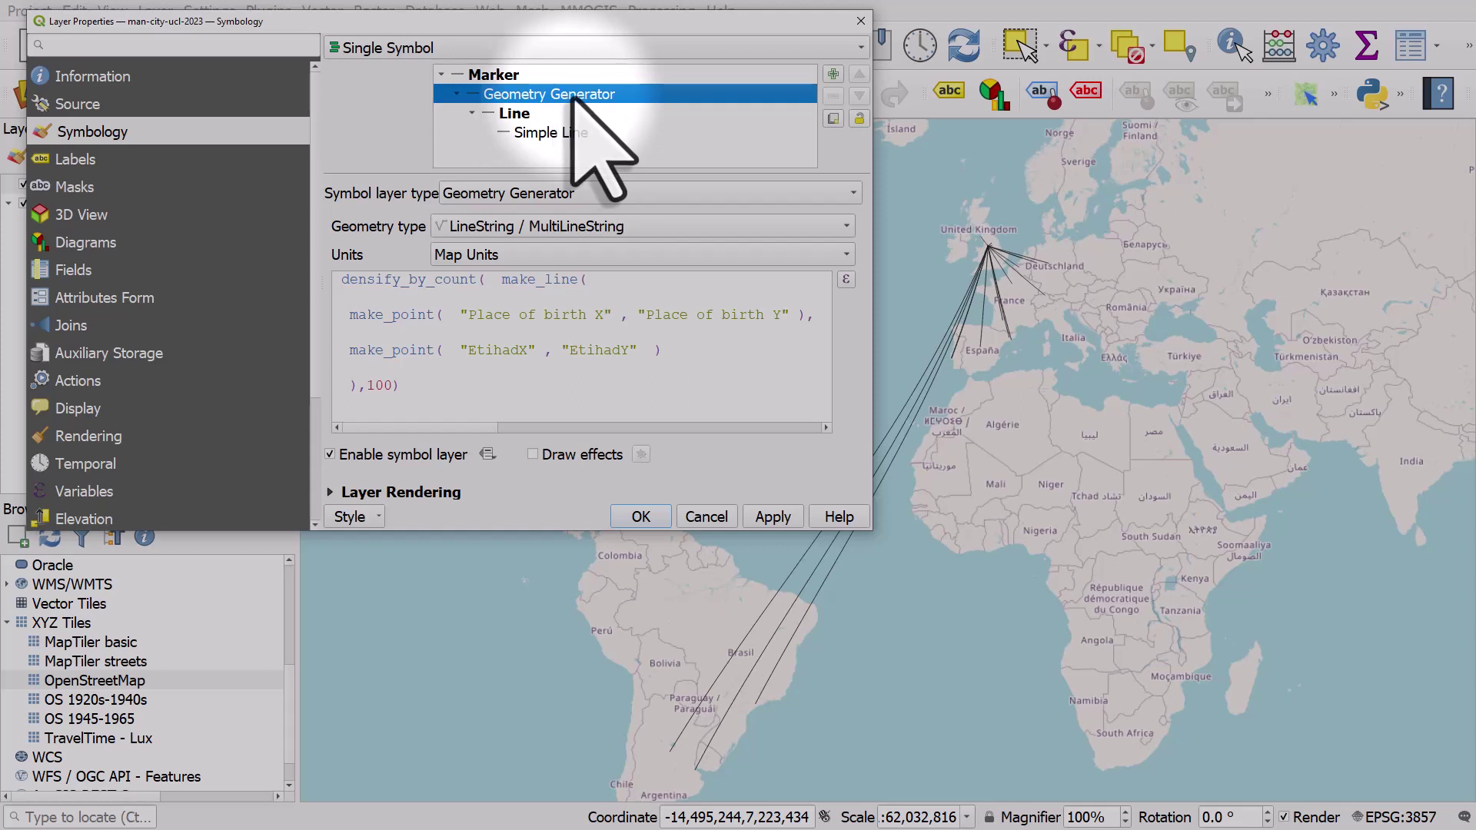
{"action": "left_click", "coordinate": [833, 119]}
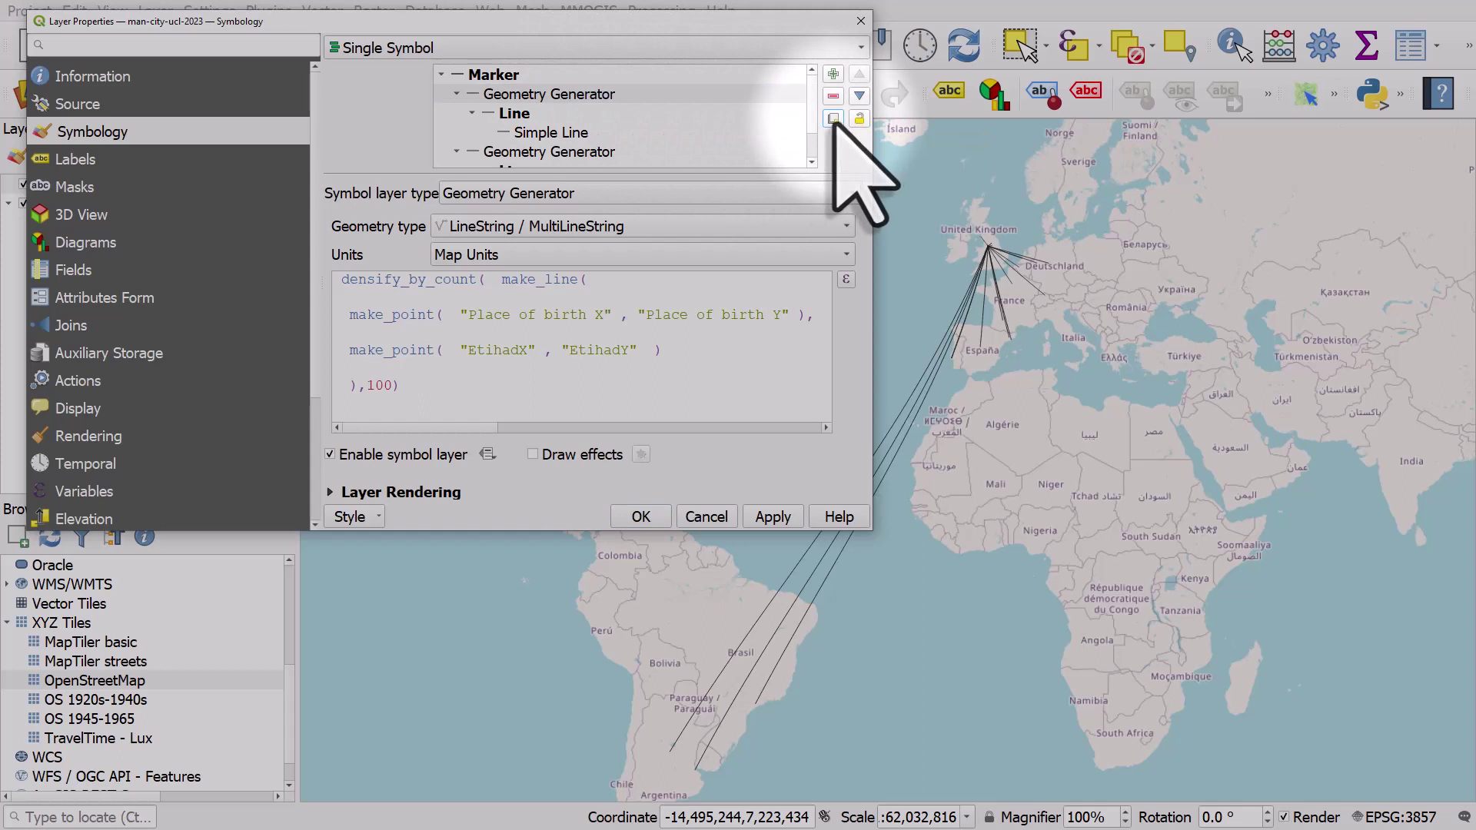
{"action": "left_click", "coordinate": [603, 151]}
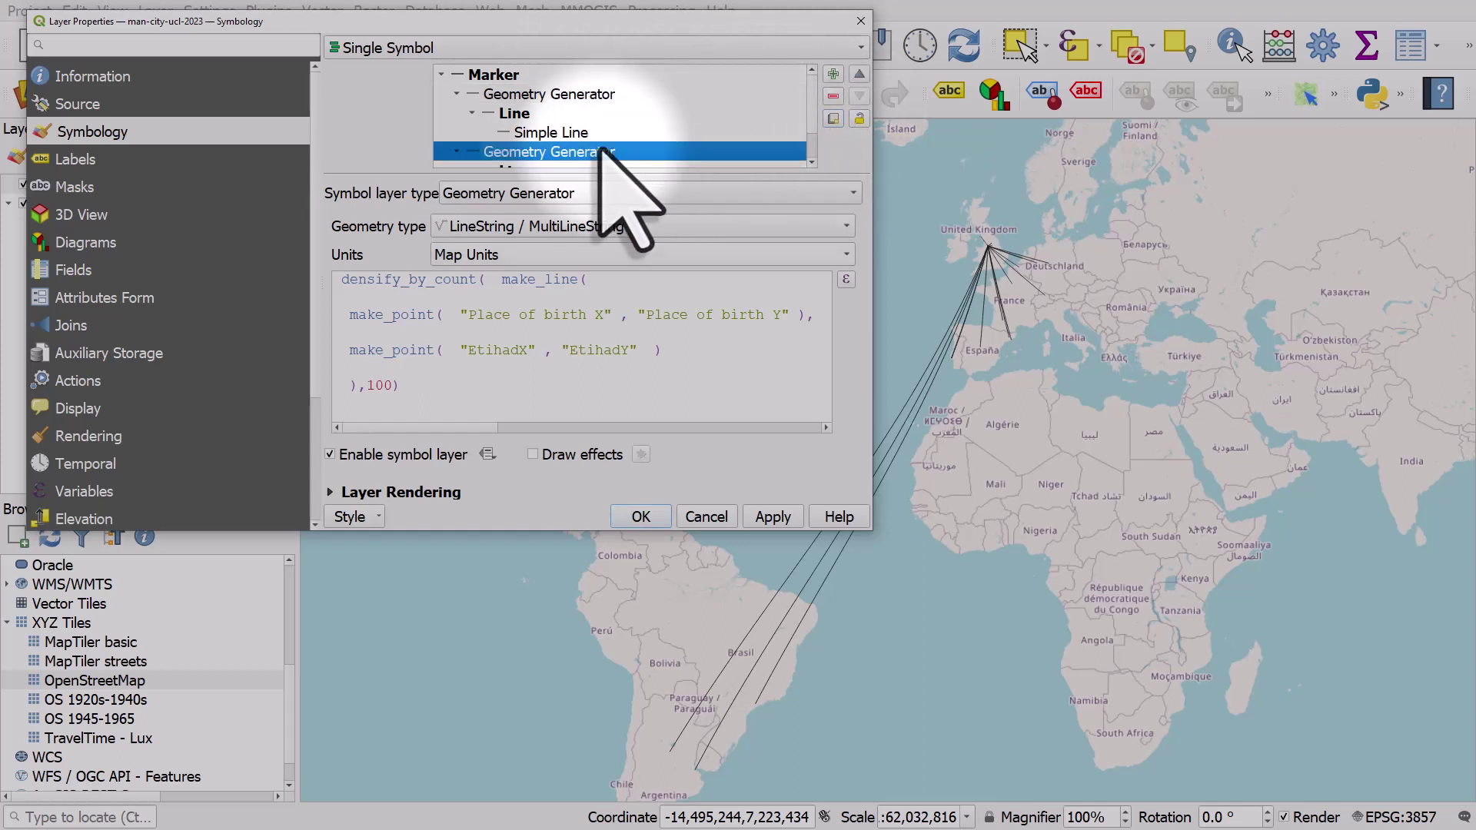
{"action": "scroll", "coordinate": [607, 154], "scroll_direction": "down", "scroll_amount": 1}
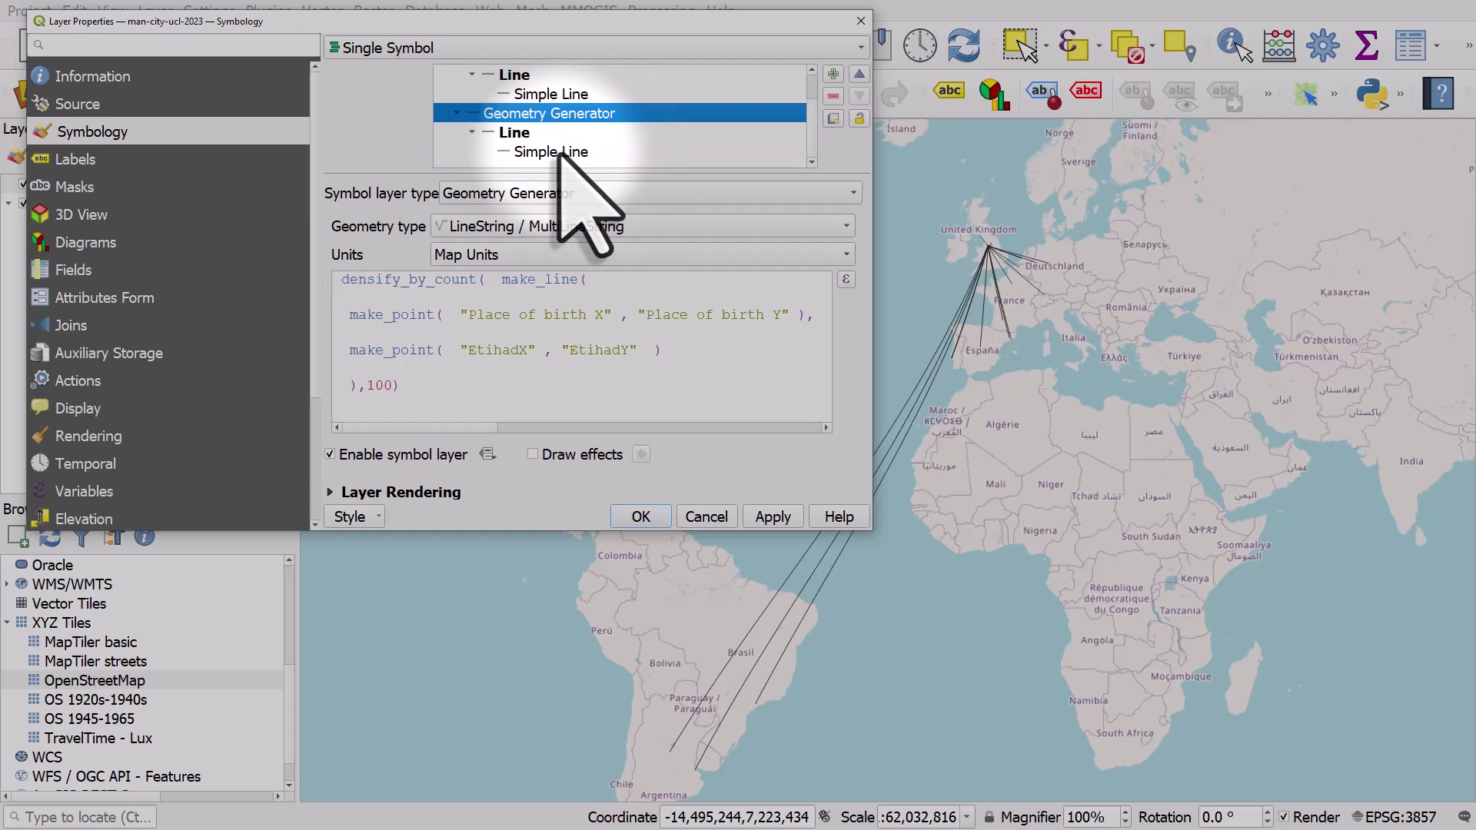
{"action": "left_click", "coordinate": [548, 226]}
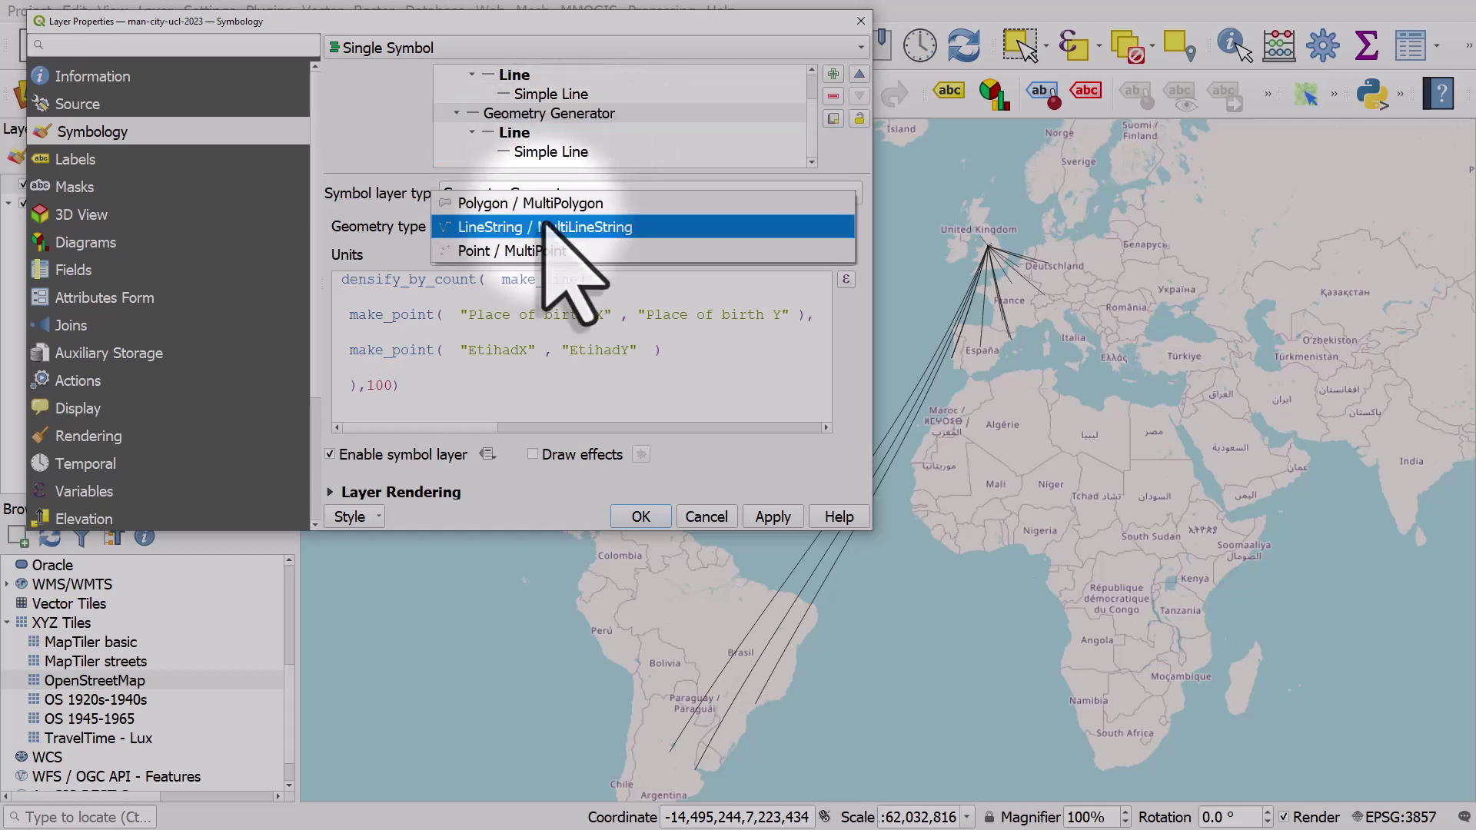
{"action": "left_click", "coordinate": [547, 251]}
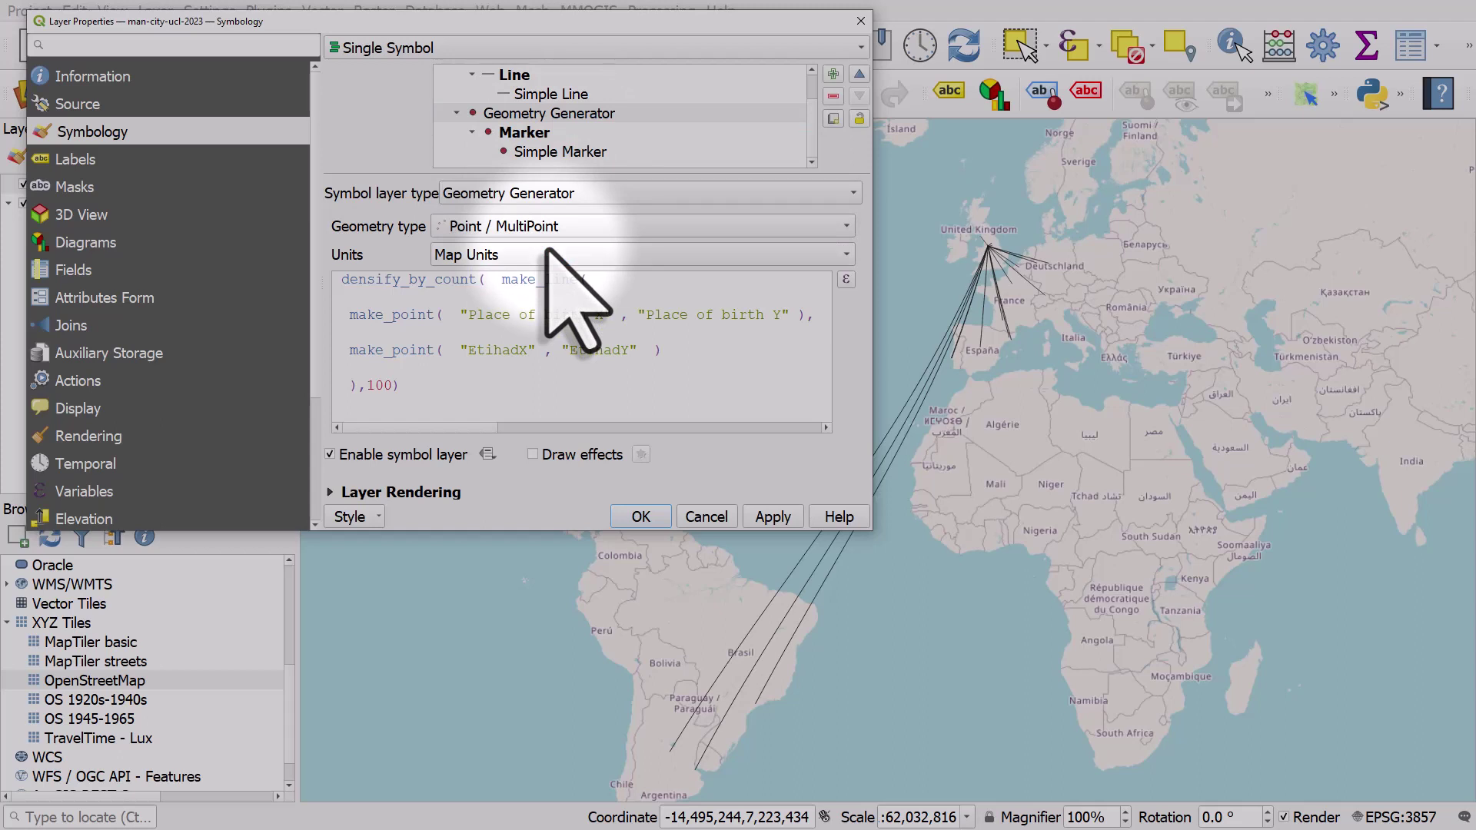
- Trim the copy's expression down to the birthplace make_point and apply it
{"action": "left_click_drag", "start_coordinate": [595, 279], "coordinate": [324, 281]}
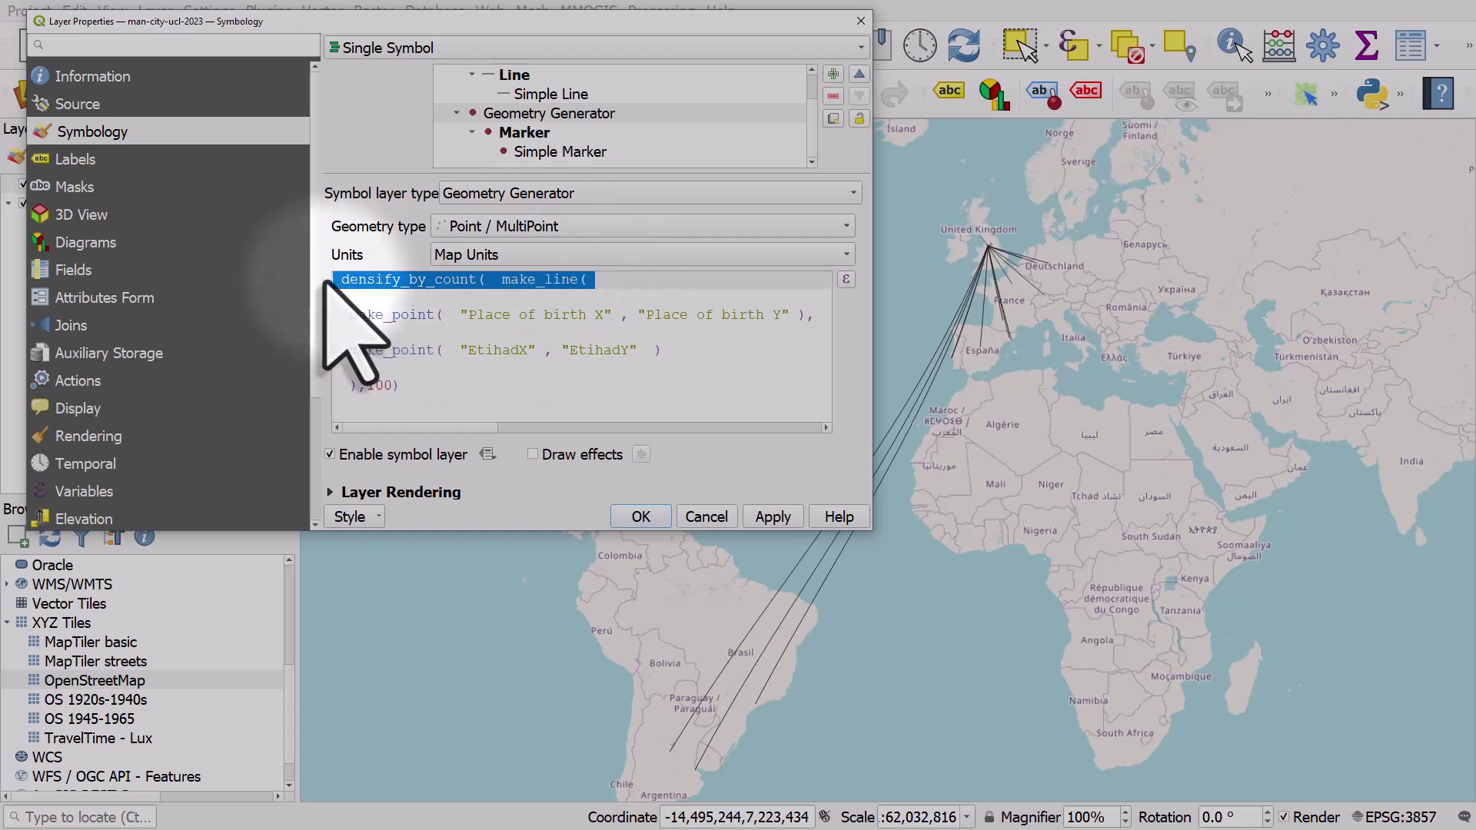
{"action": "key", "text": "Delete"}
{"action": "left_click_drag", "start_coordinate": [342, 350], "coordinate": [389, 388]}
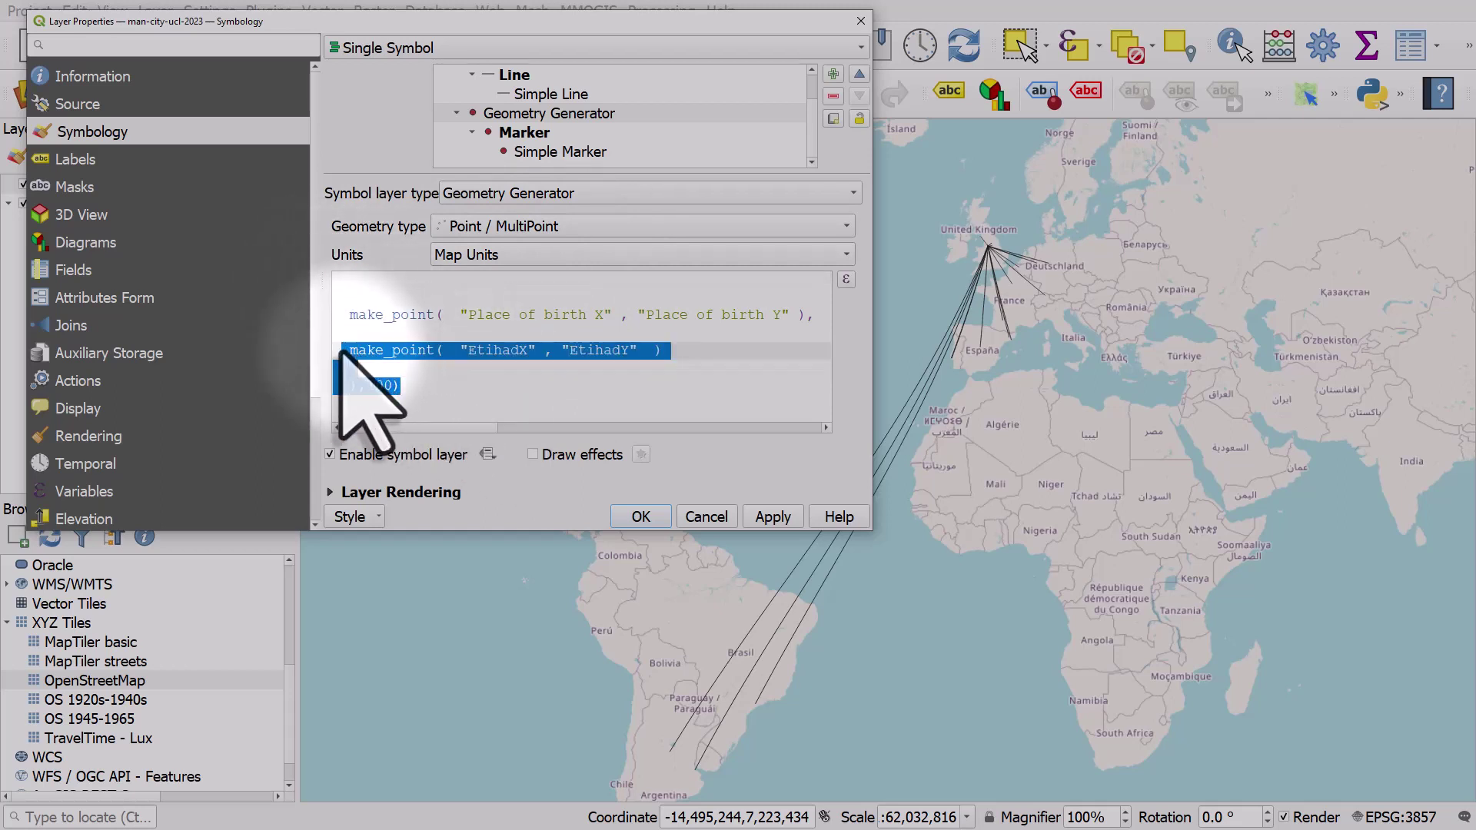
{"action": "key", "text": "Delete"}
{"action": "key", "text": "BackSpace"}
{"action": "key", "text": "BackSpace"}
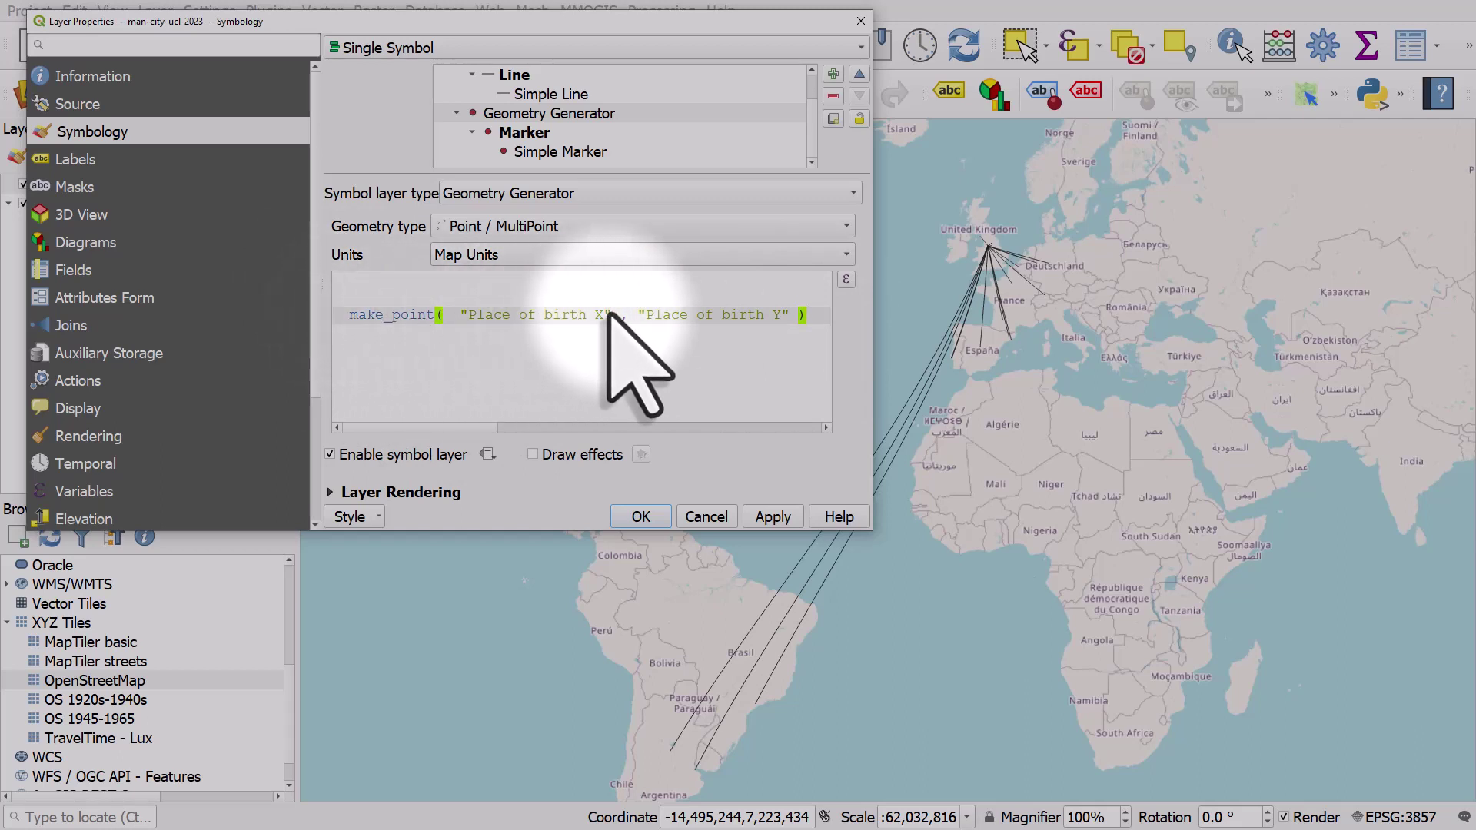
{"action": "left_click", "coordinate": [773, 516]}
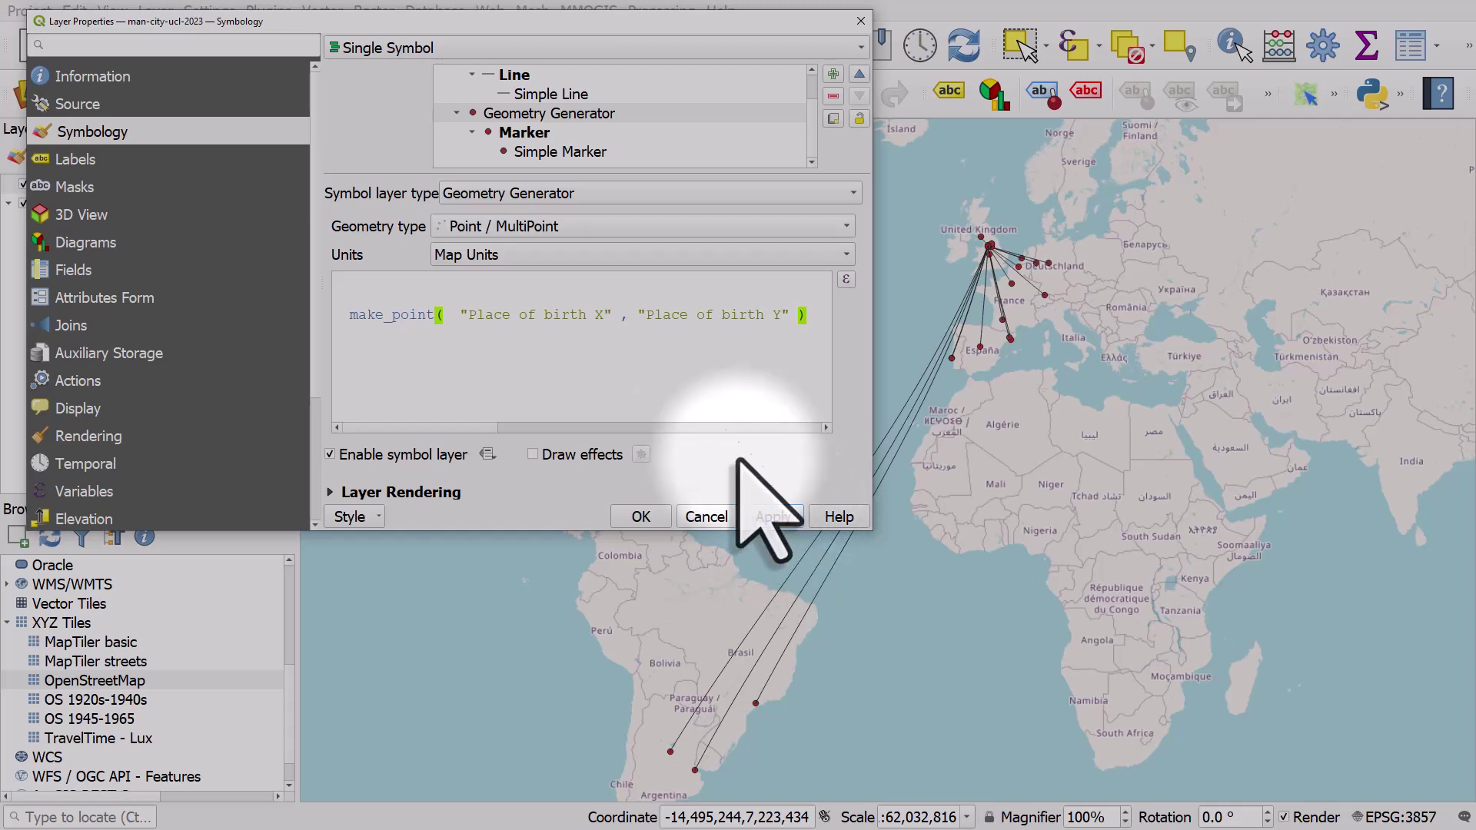
- Give the birthplace markers a black fill and 1.4 mm size
{"action": "left_click", "coordinate": [551, 152]}
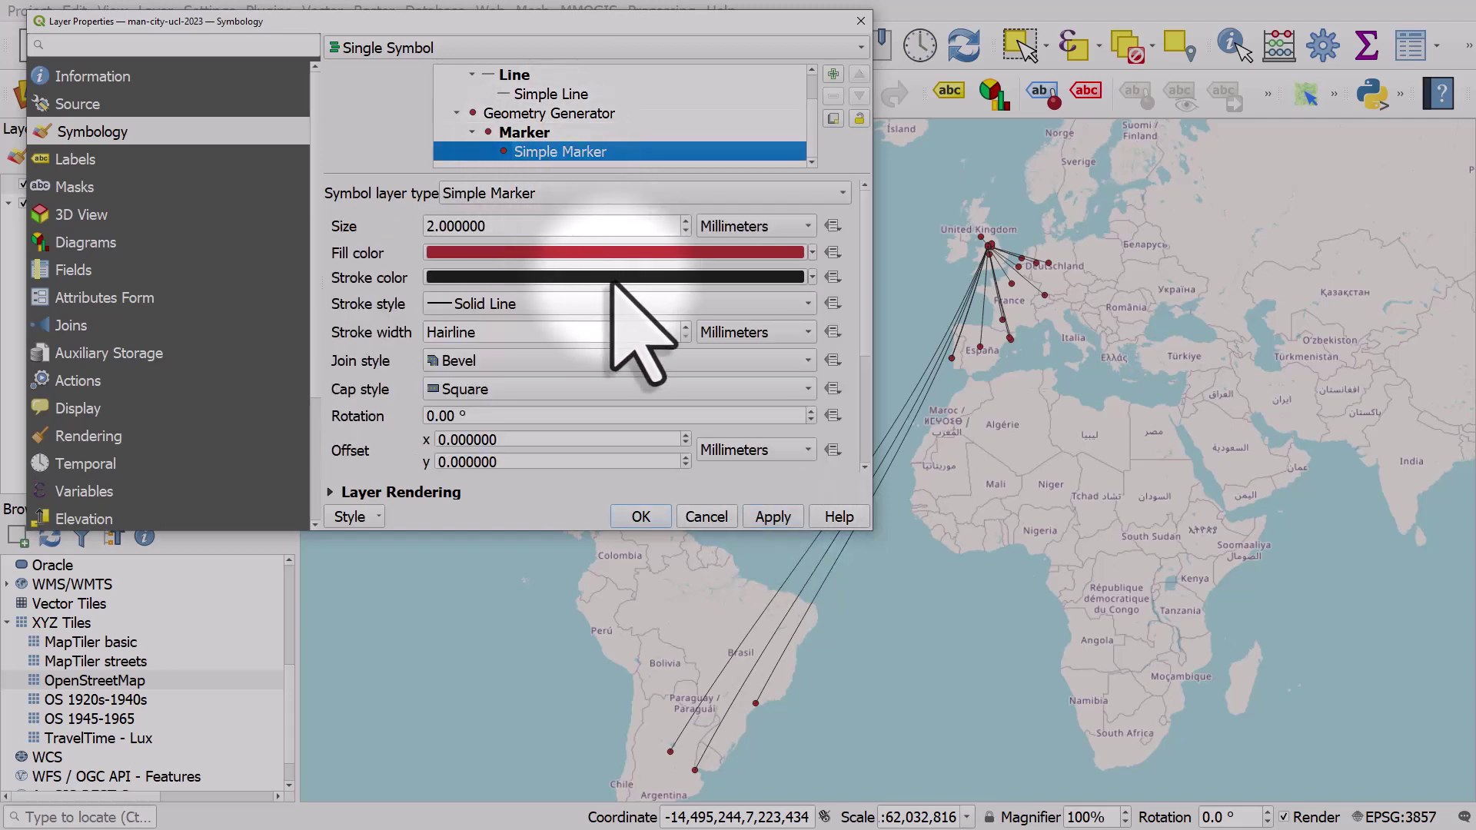
{"action": "left_click_drag", "start_coordinate": [612, 283], "coordinate": [618, 256]}
{"action": "left_click", "coordinate": [685, 231]}
{"action": "left_click", "coordinate": [685, 230]}
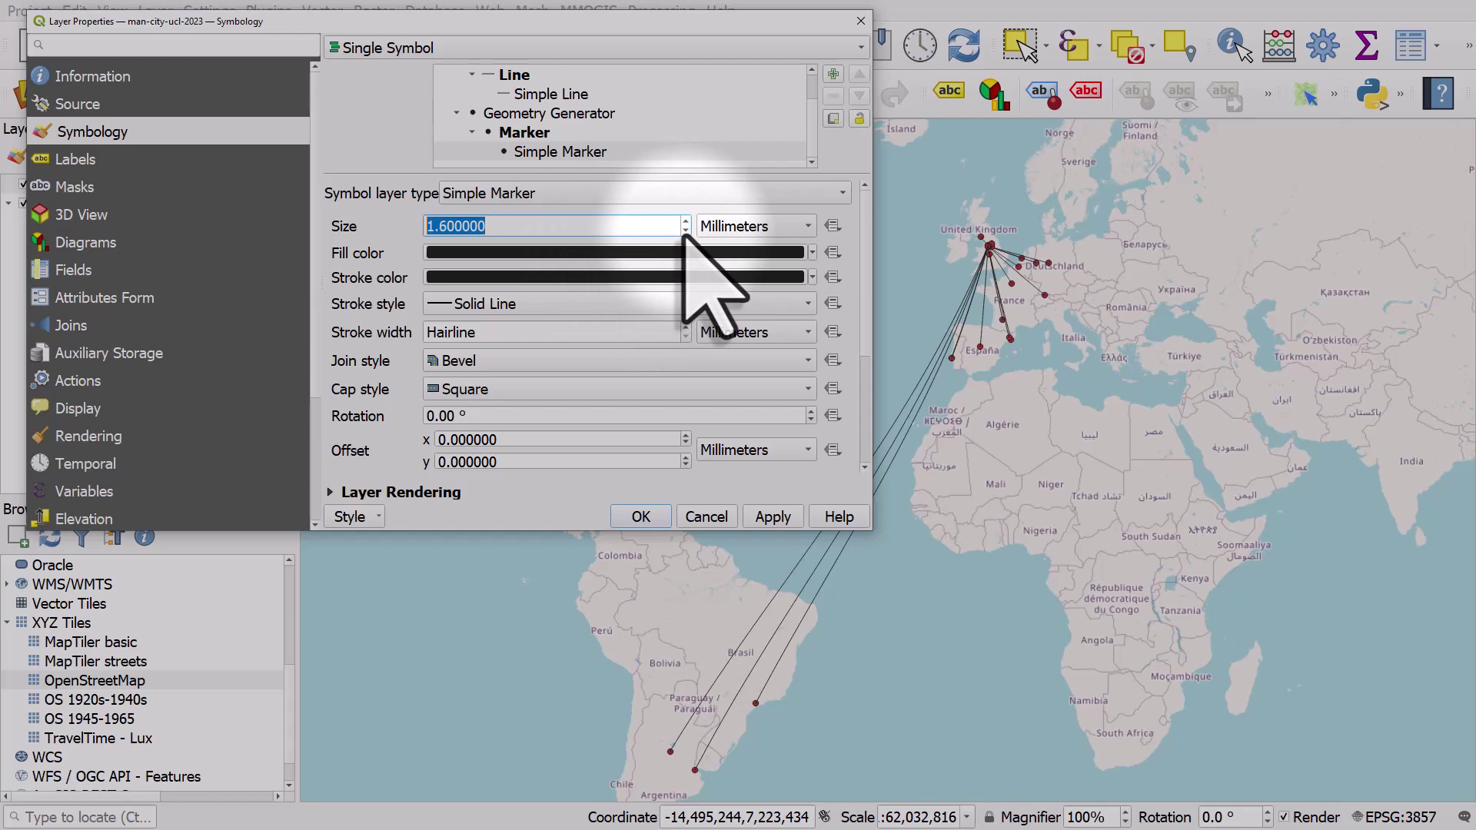
{"action": "left_click", "coordinate": [685, 231]}
{"action": "left_click", "coordinate": [774, 516]}
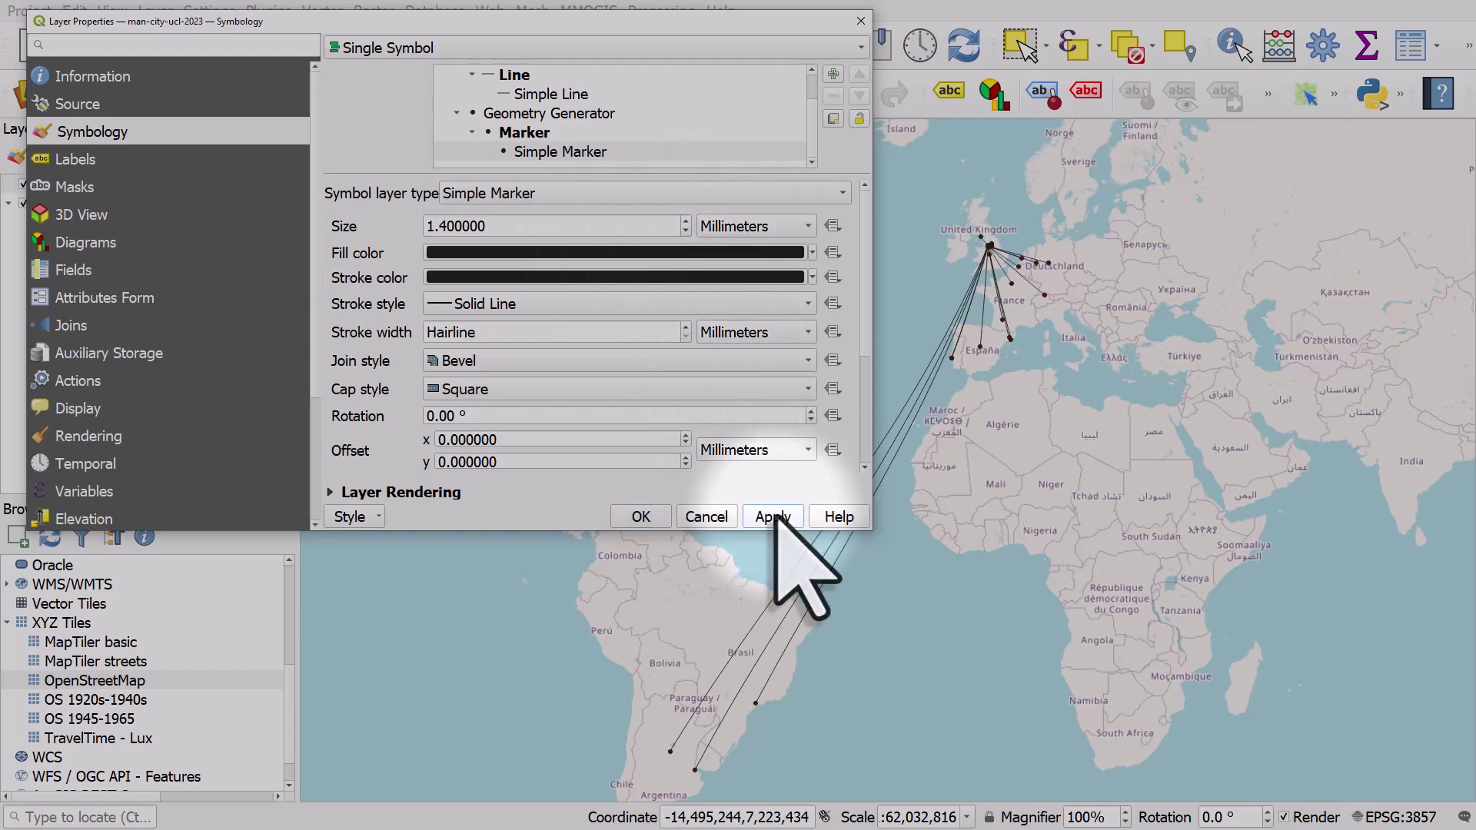
{"action": "left_click", "coordinate": [654, 517]}
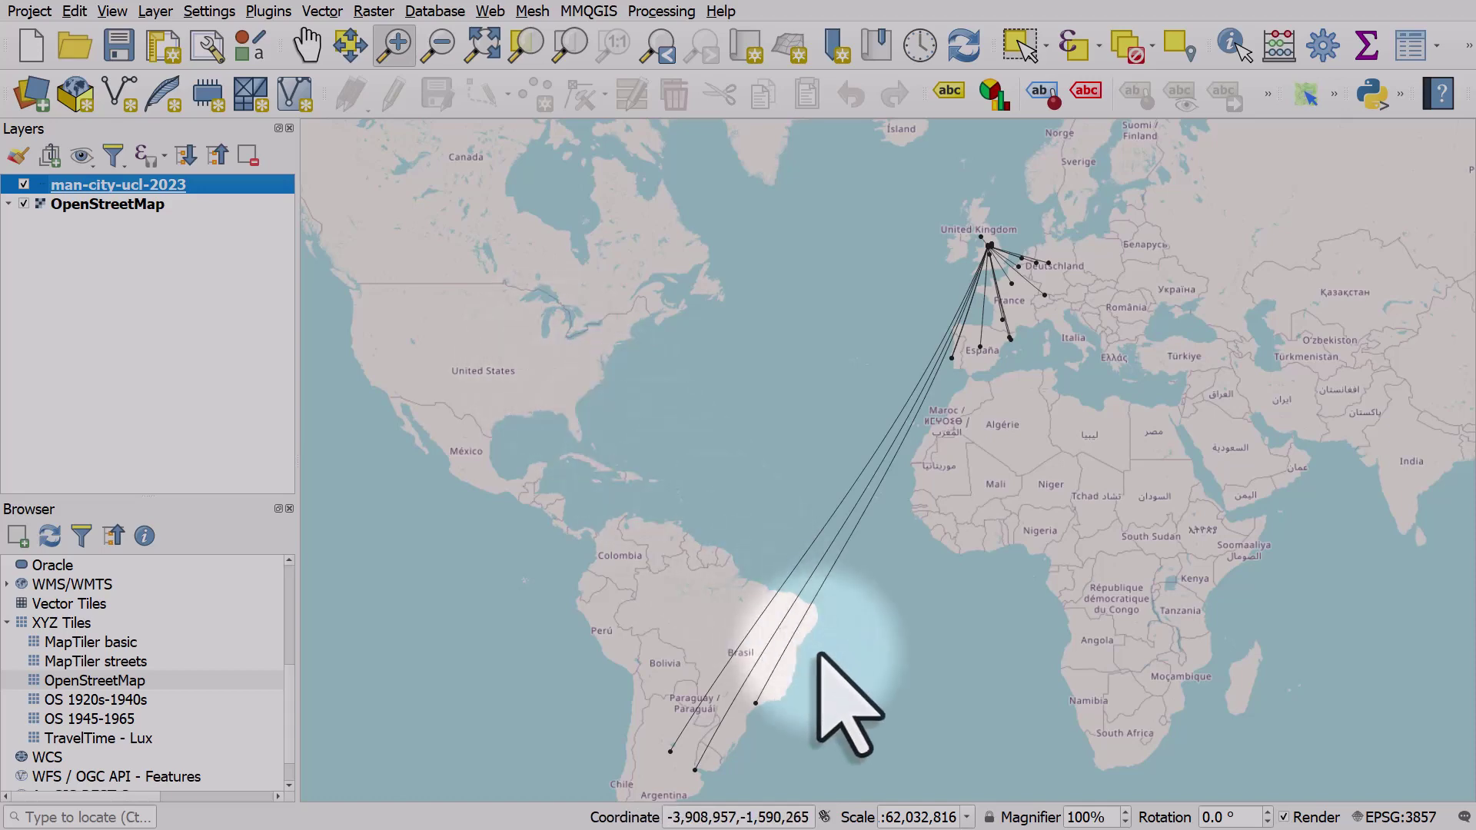
{"action": "scroll", "coordinate": [818, 655], "scroll_direction": "up", "scroll_amount": 1}
{"action": "scroll", "coordinate": [817, 655], "scroll_direction": "down", "scroll_amount": 1}
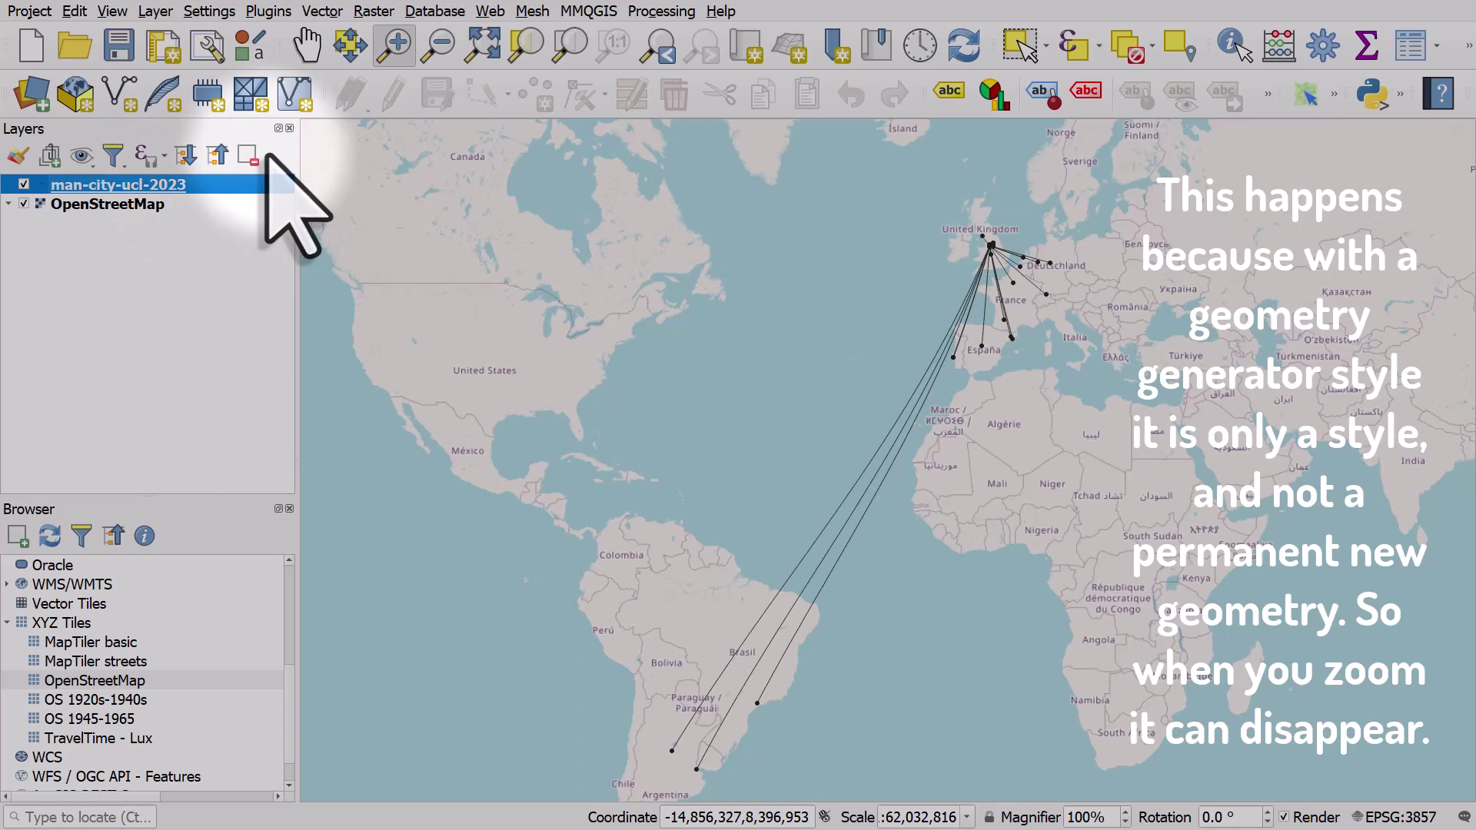
- Copy the densify_by_count line expression from the layer's Geometry Generator, closing Properties unchanged
{"action": "double_click", "coordinate": [168, 188]}
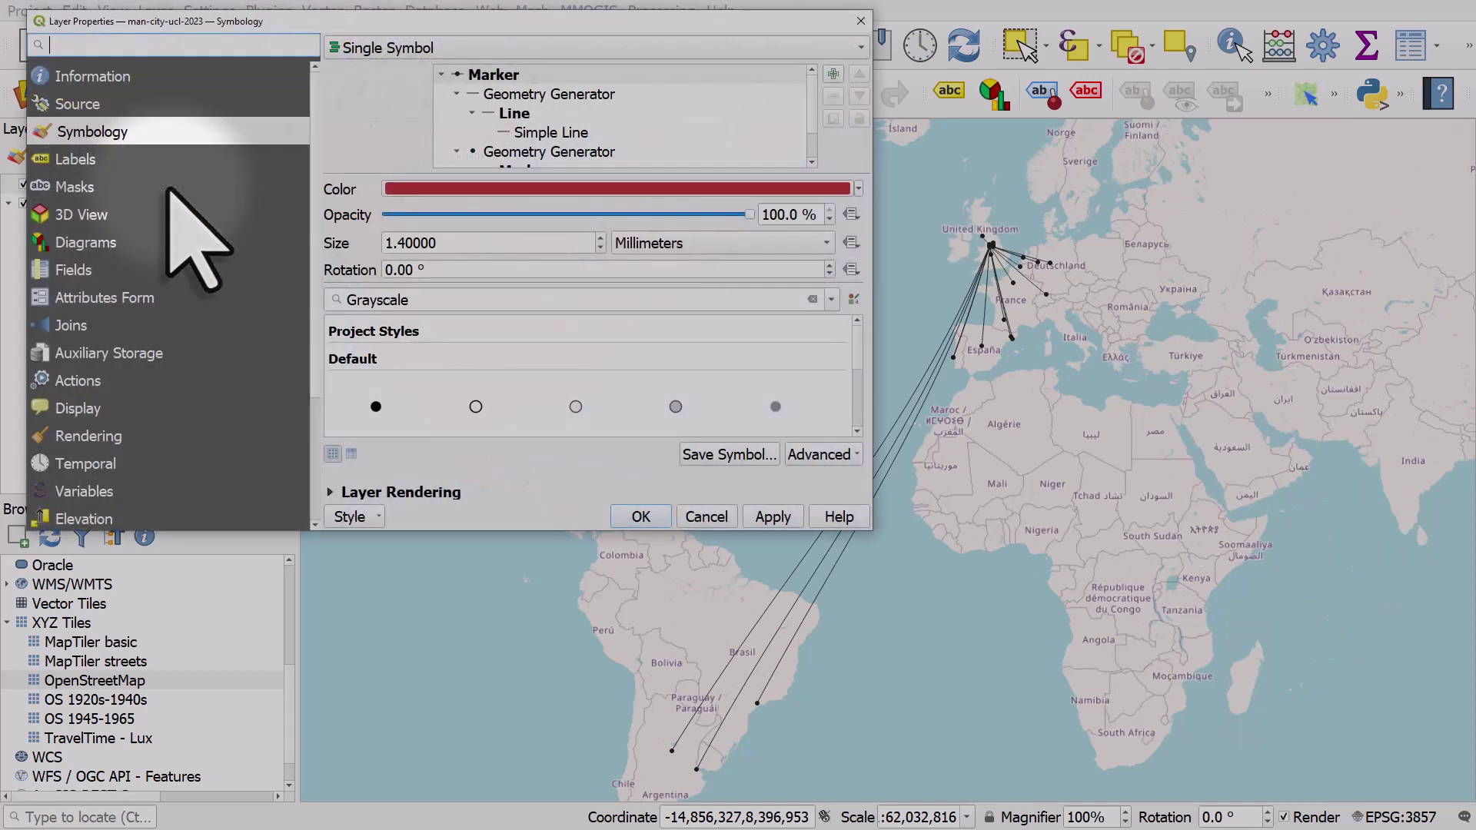
{"action": "left_click", "coordinate": [512, 94]}
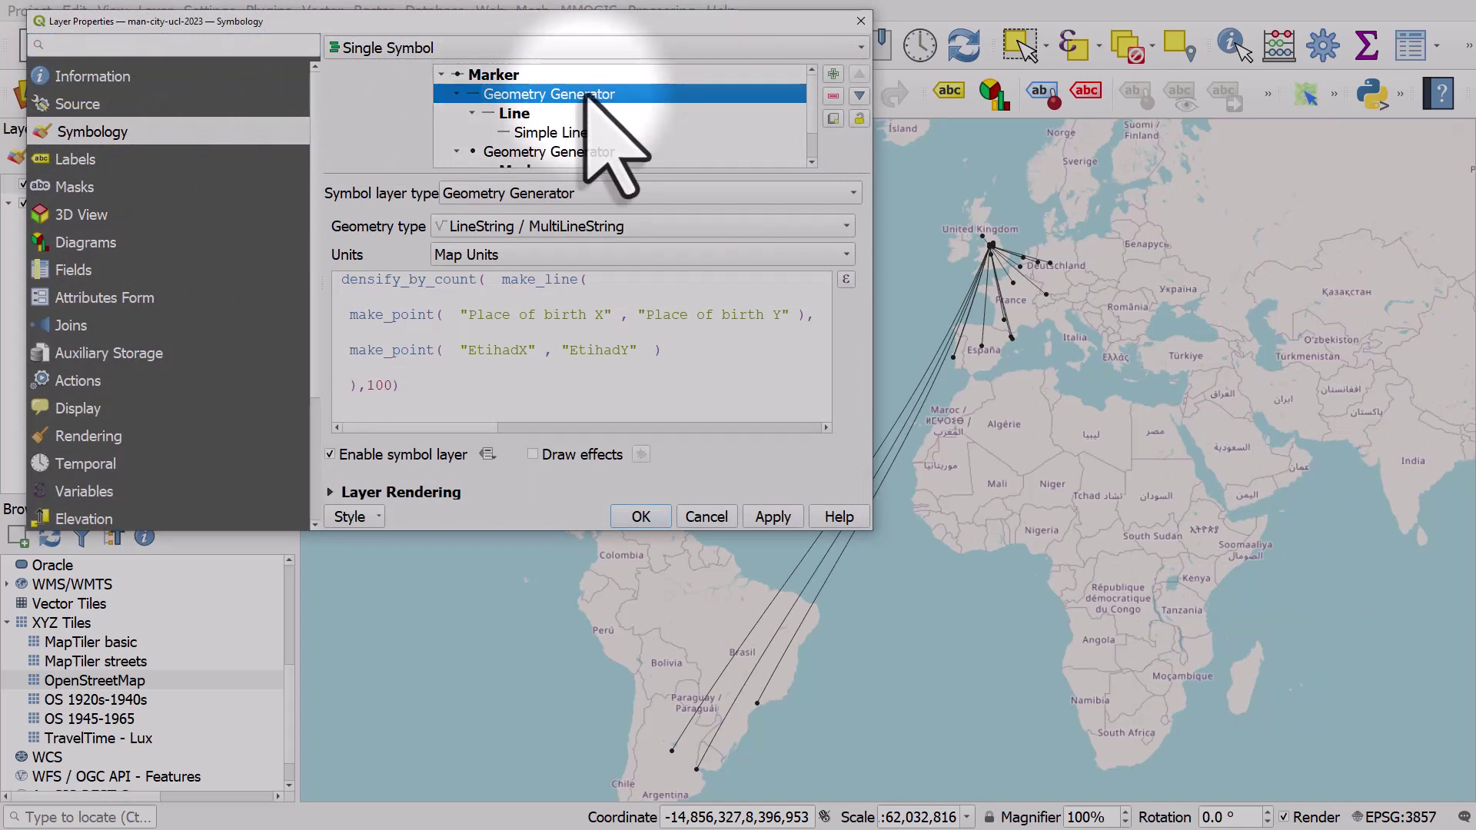
{"action": "left_click_drag", "start_coordinate": [452, 412], "coordinate": [338, 289]}
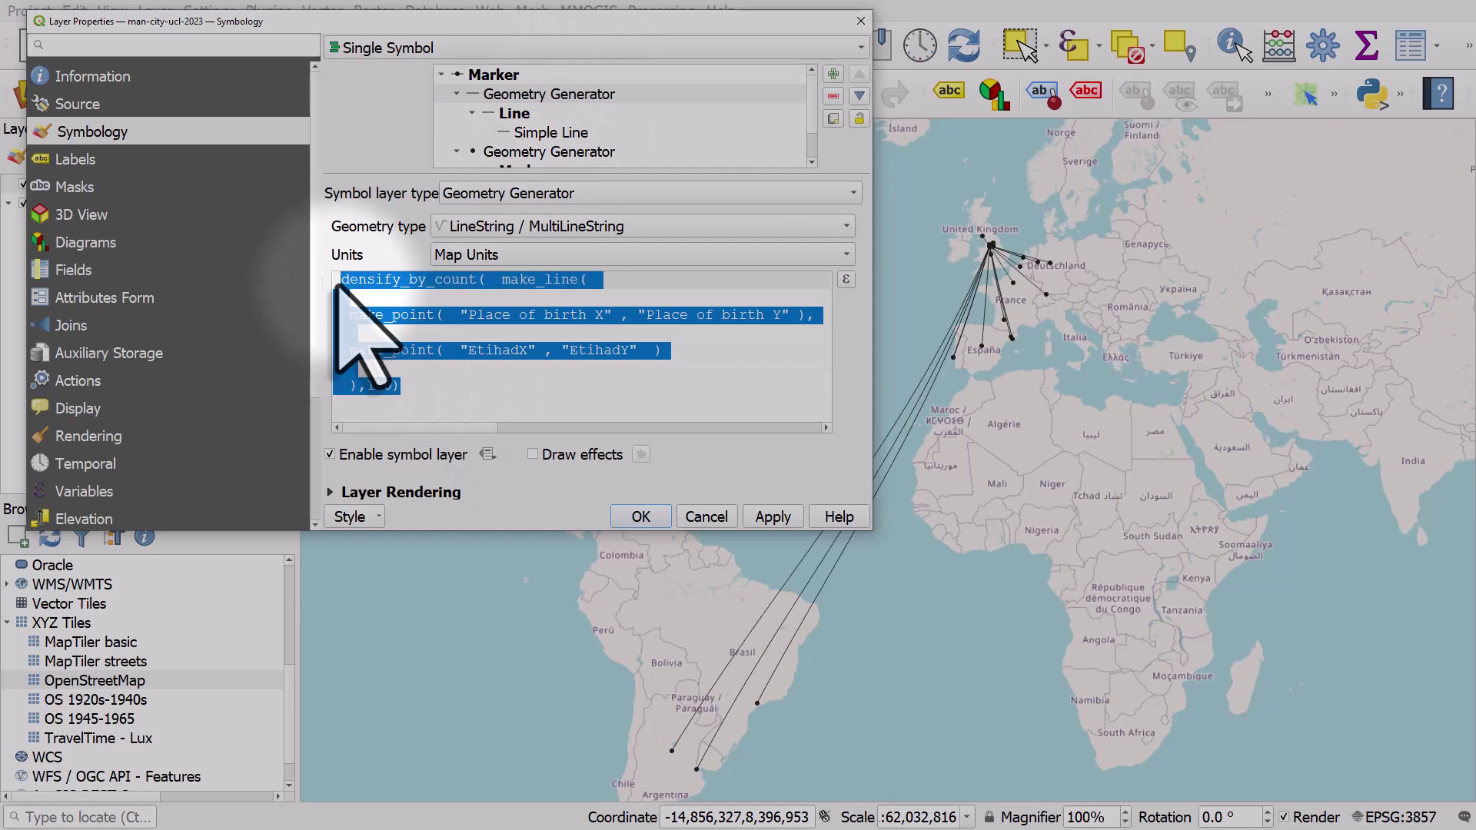
{"action": "left_click", "coordinate": [641, 516]}
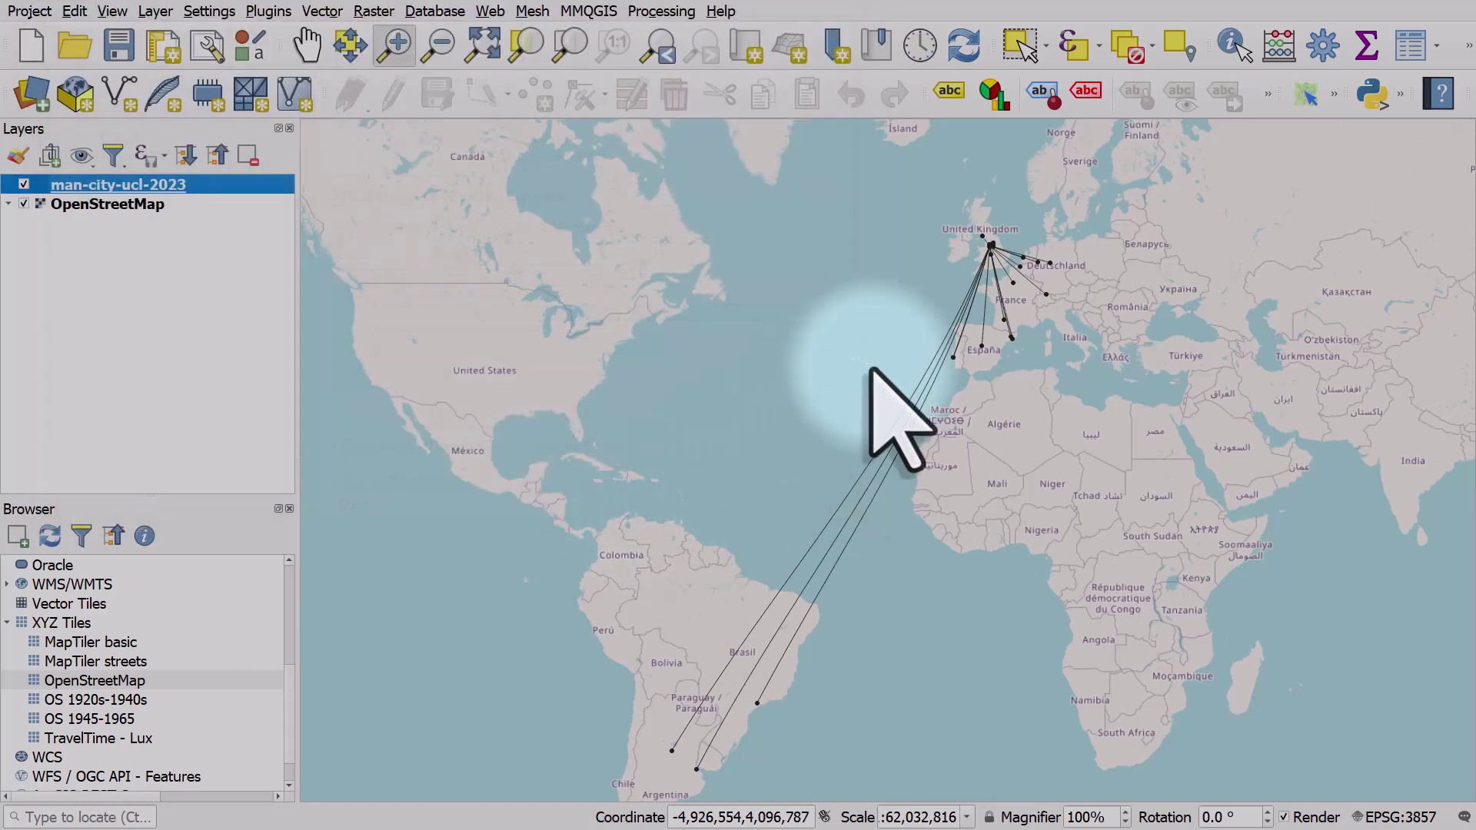
- Find and open the Geometry by expression tool in the Processing Toolbox
{"action": "left_click", "coordinate": [1313, 60]}
{"action": "left_click", "coordinate": [1189, 185]}
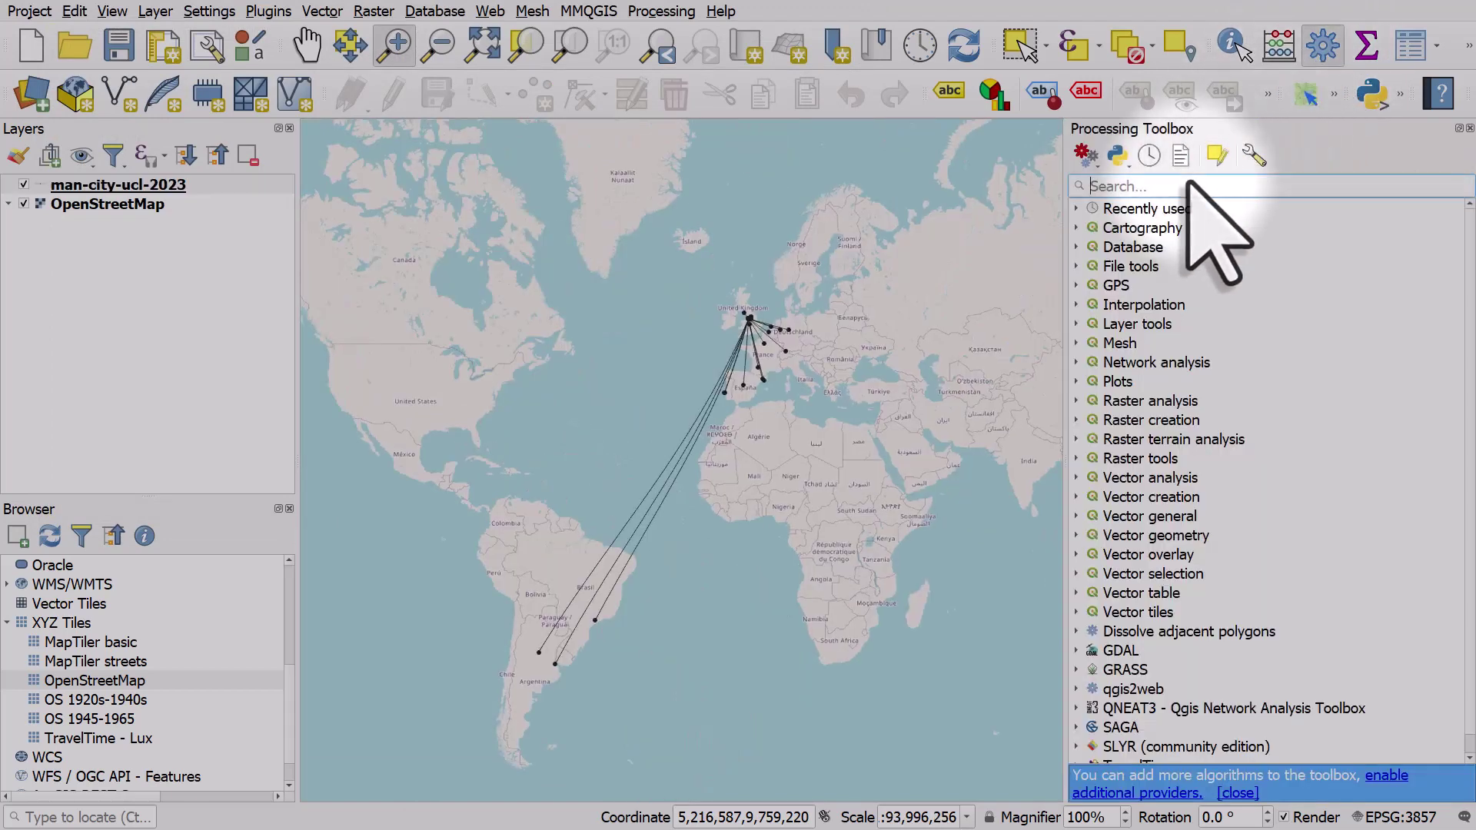
{"action": "type", "text": "geometry by"}
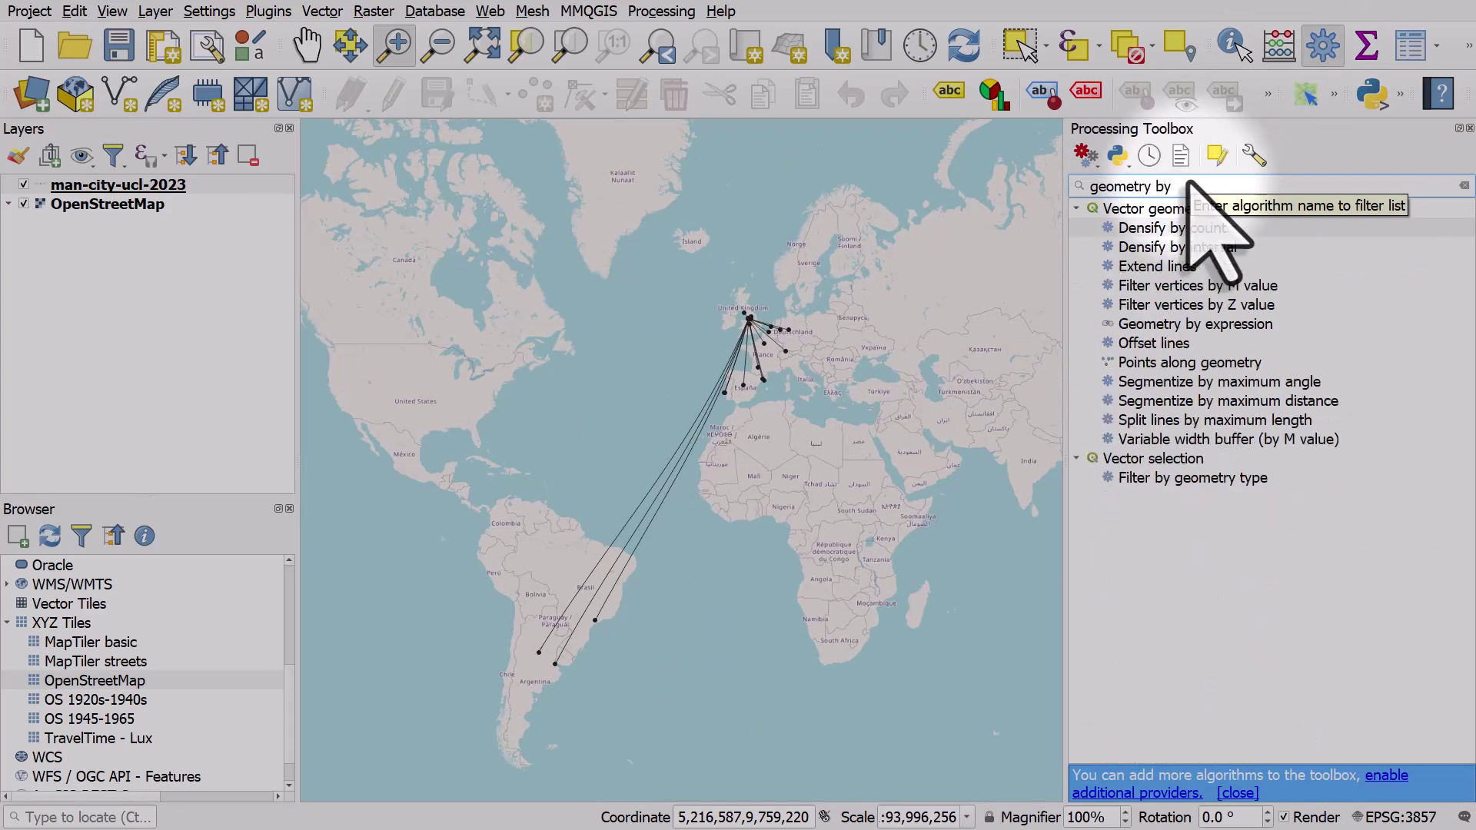
{"action": "type", "text": " expression"}
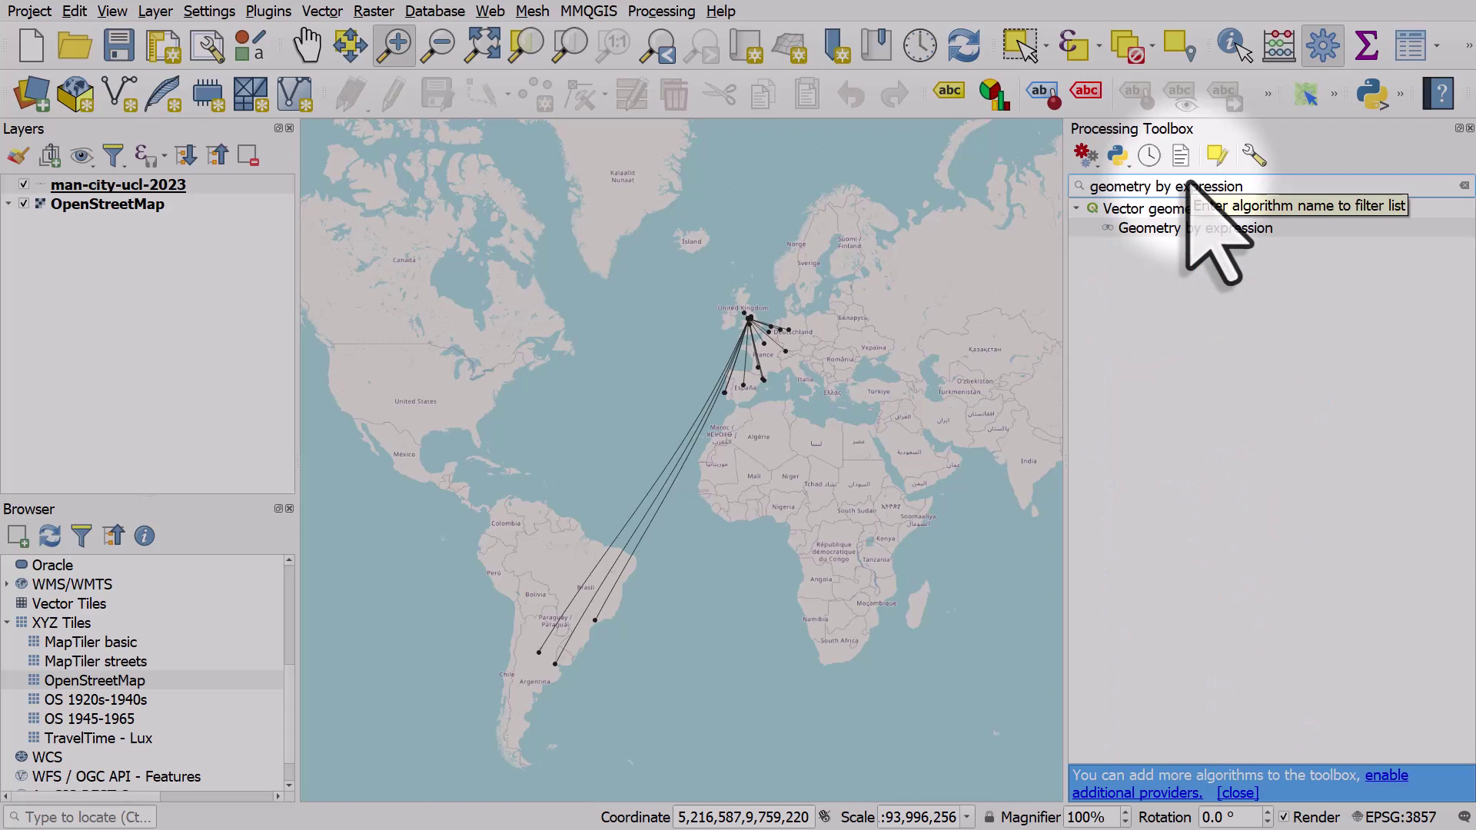
{"action": "left_click", "coordinate": [1201, 228]}
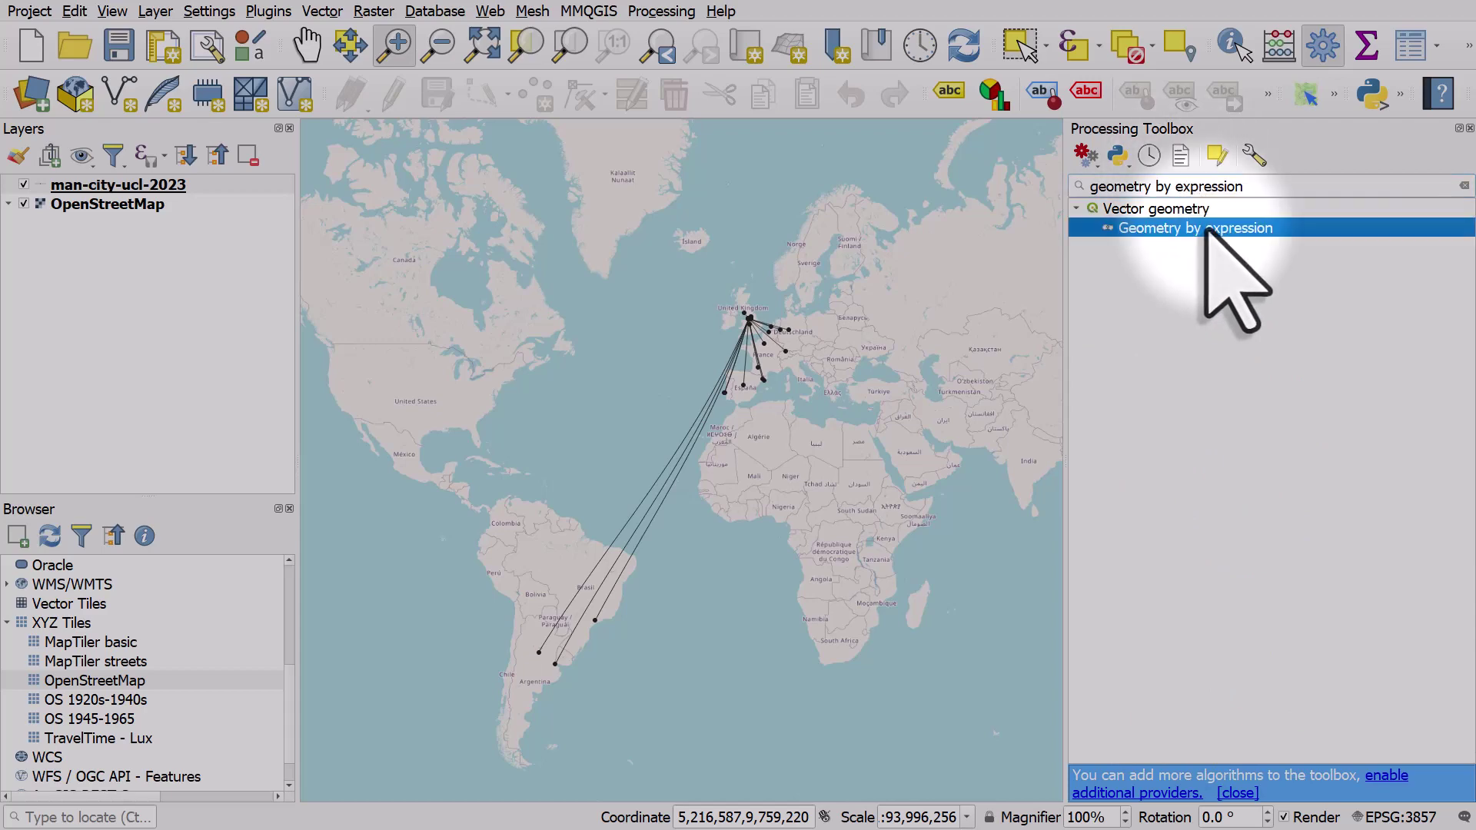
{"action": "double_click", "coordinate": [1162, 231]}
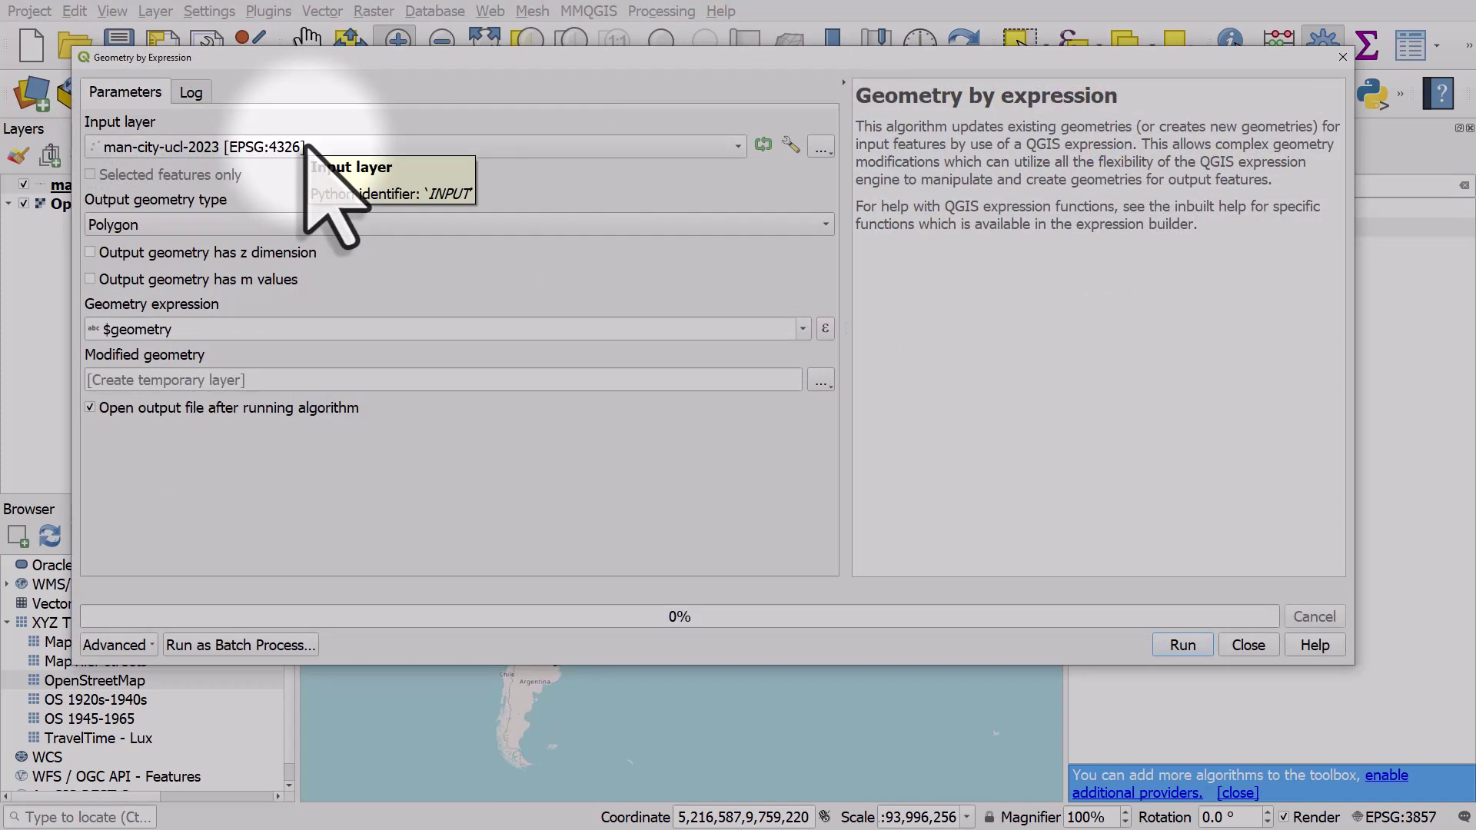
- Set the output geometry type to Line and paste the densify_by_count expression over $geometry
{"action": "left_click", "coordinate": [192, 224]}
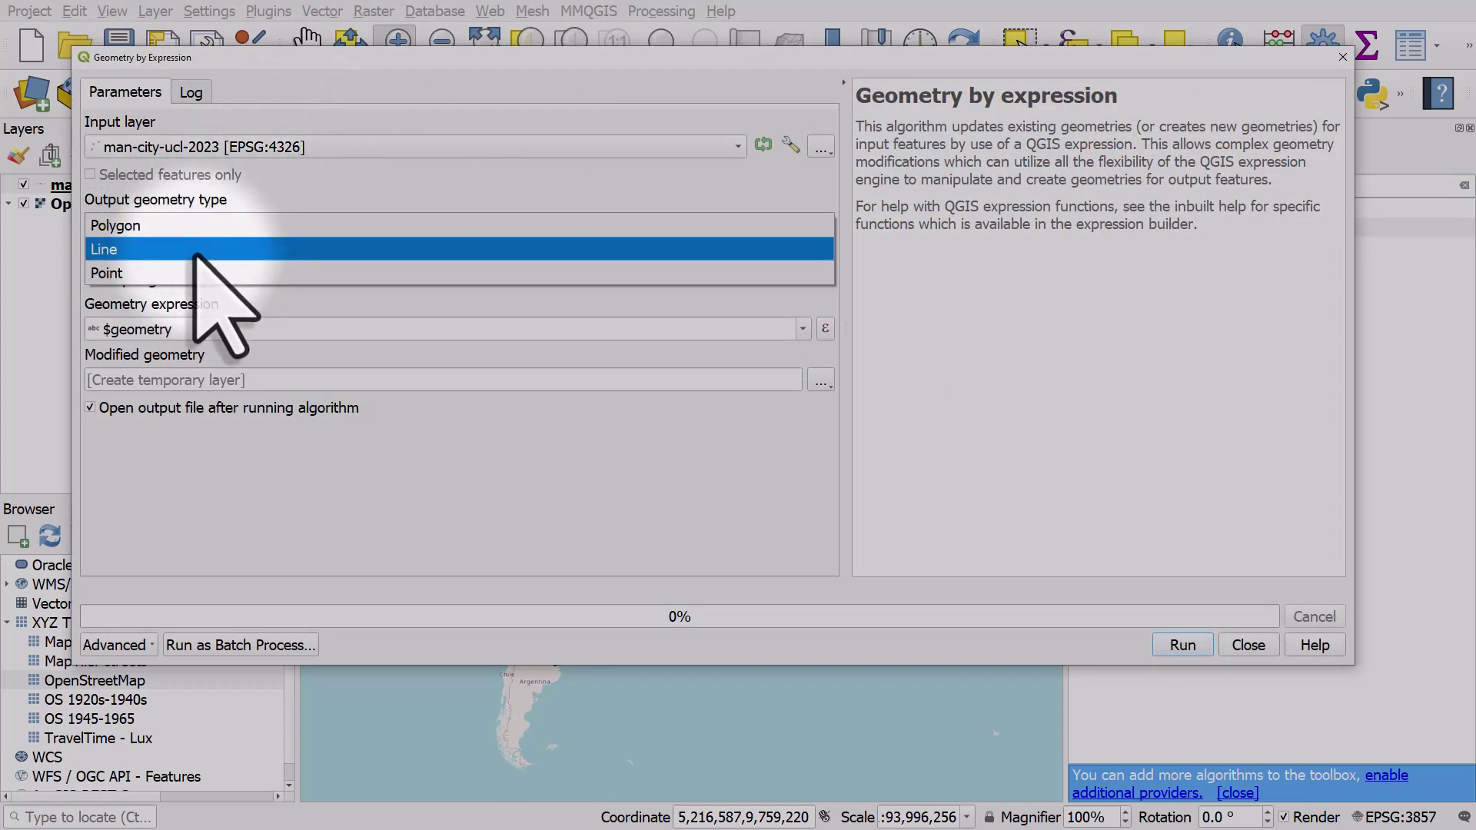
{"action": "left_click", "coordinate": [195, 251]}
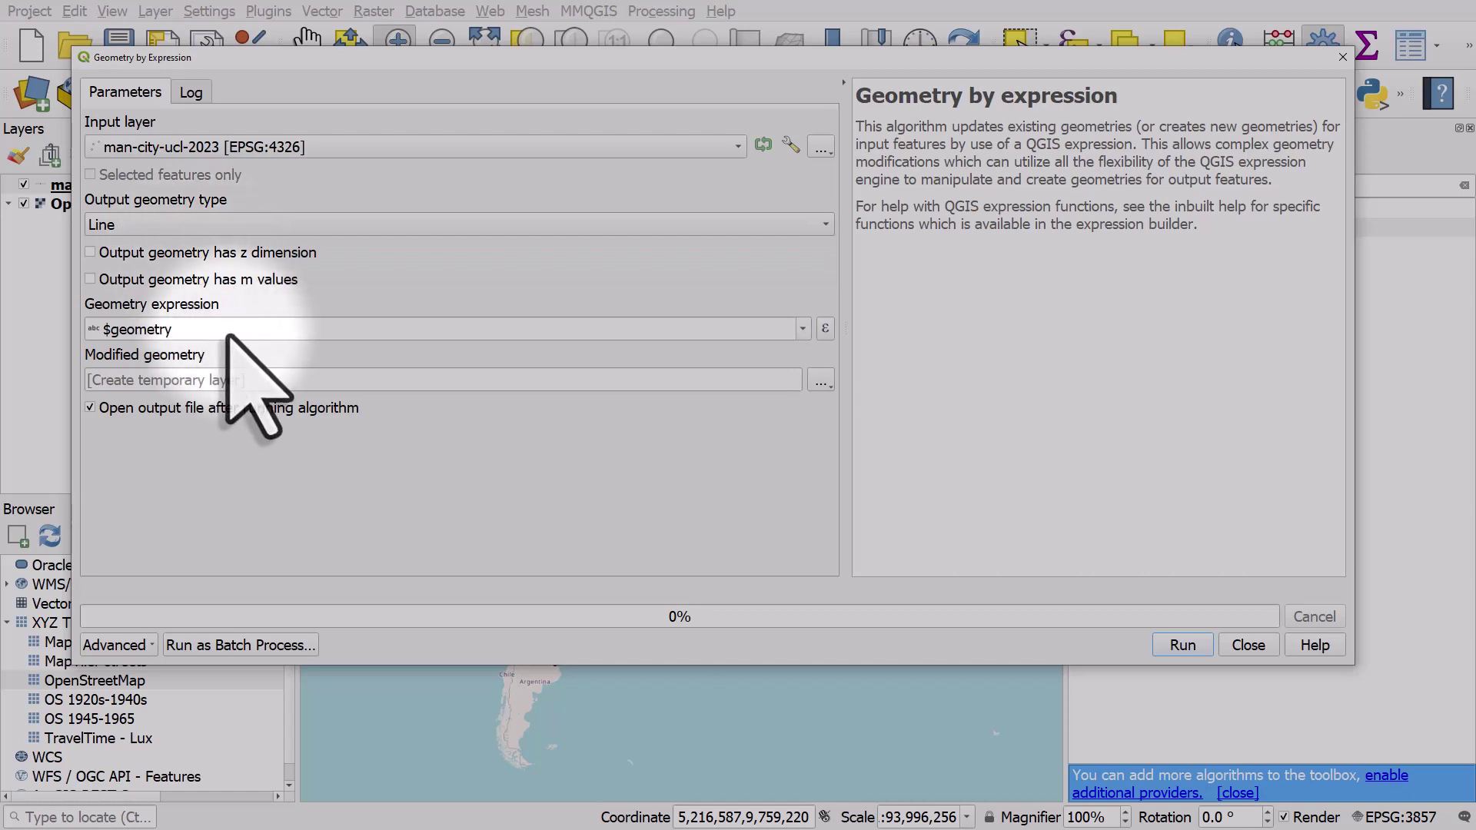
{"action": "left_click_drag", "start_coordinate": [320, 327], "coordinate": [91, 331]}
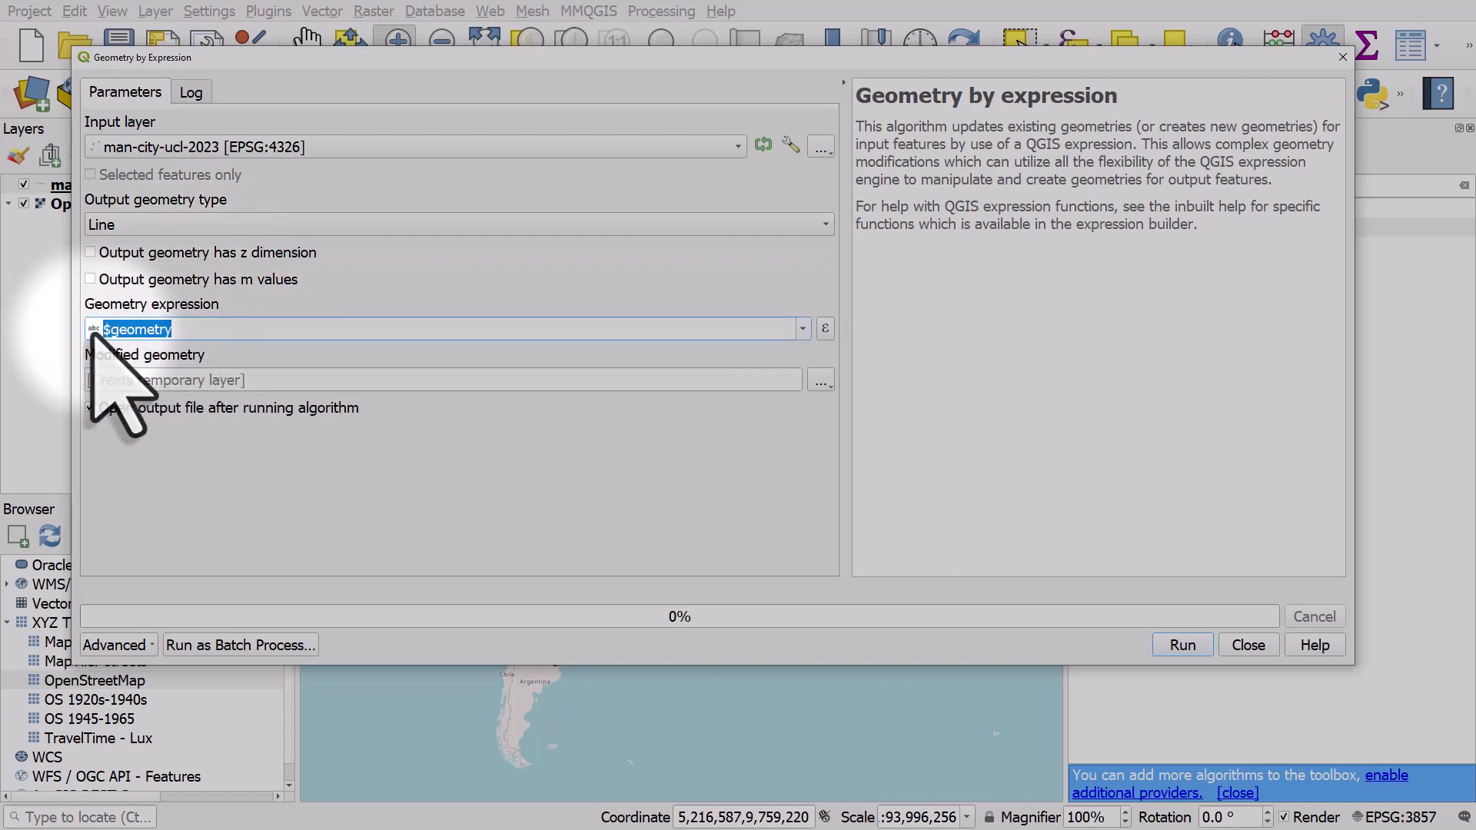
{"action": "key", "text": "BackSpace"}
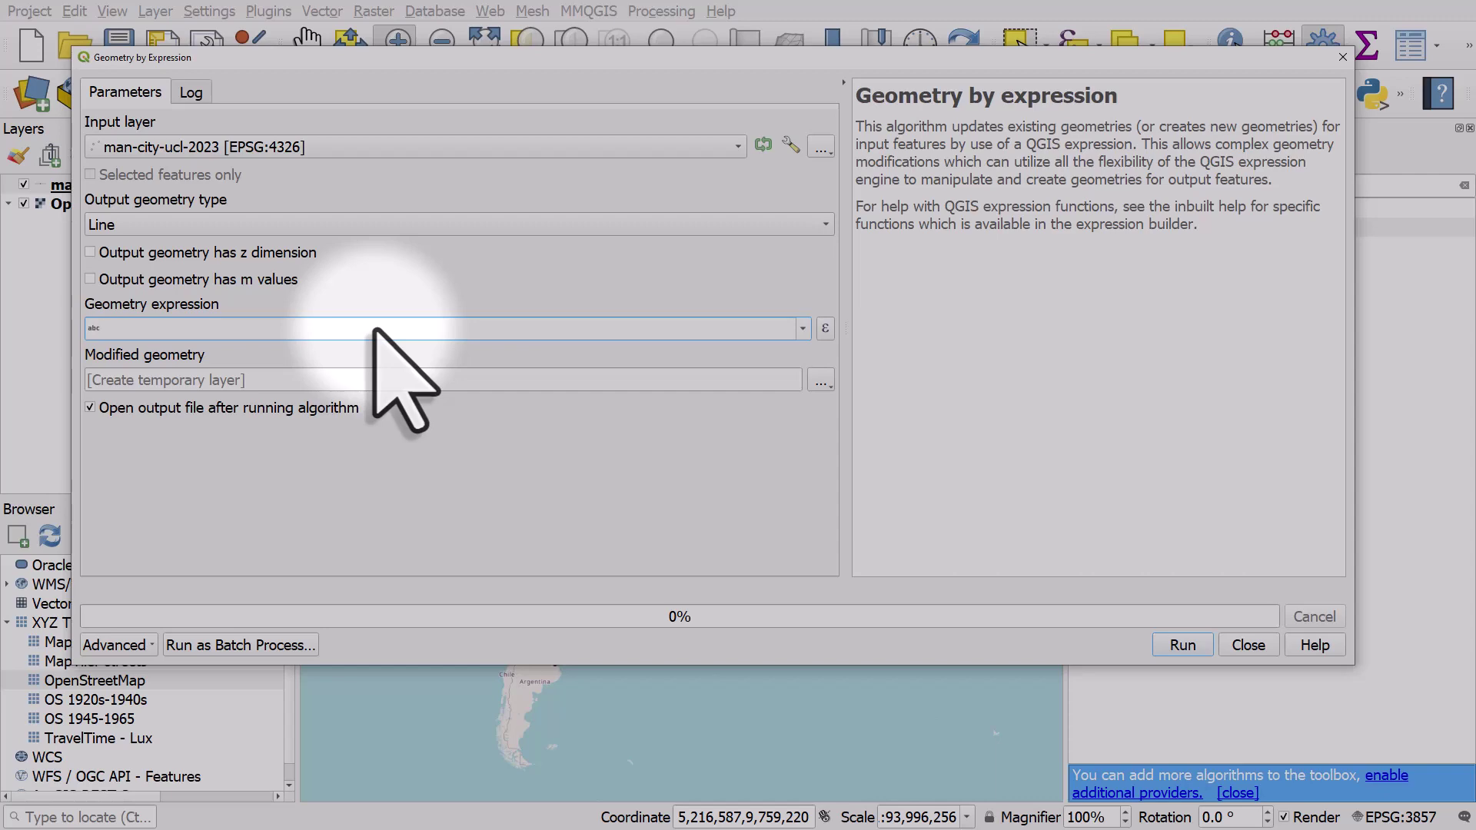
{"action": "key", "text": "ctrl+v"}
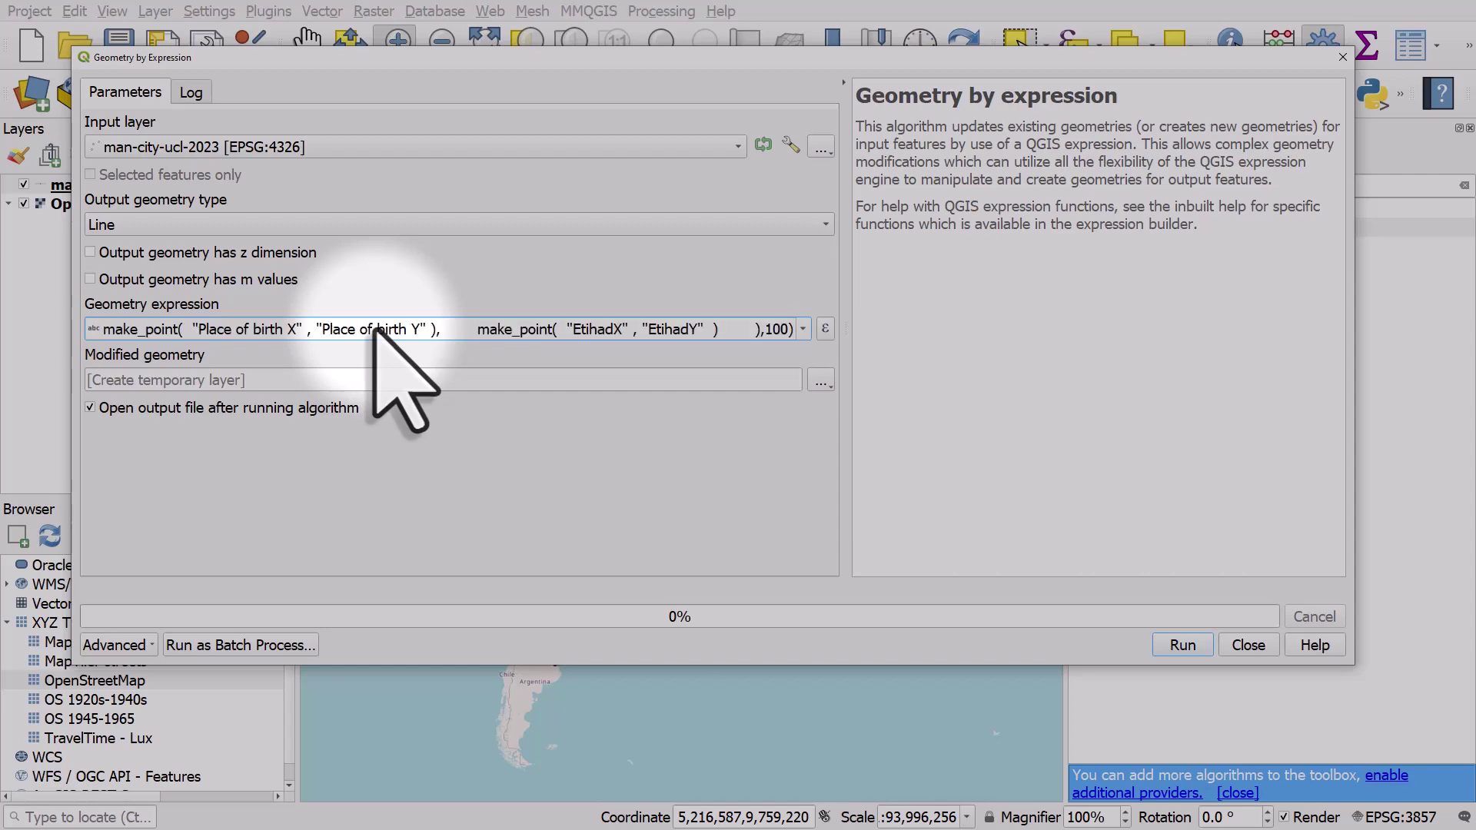
{"action": "left_click", "coordinate": [825, 328]}
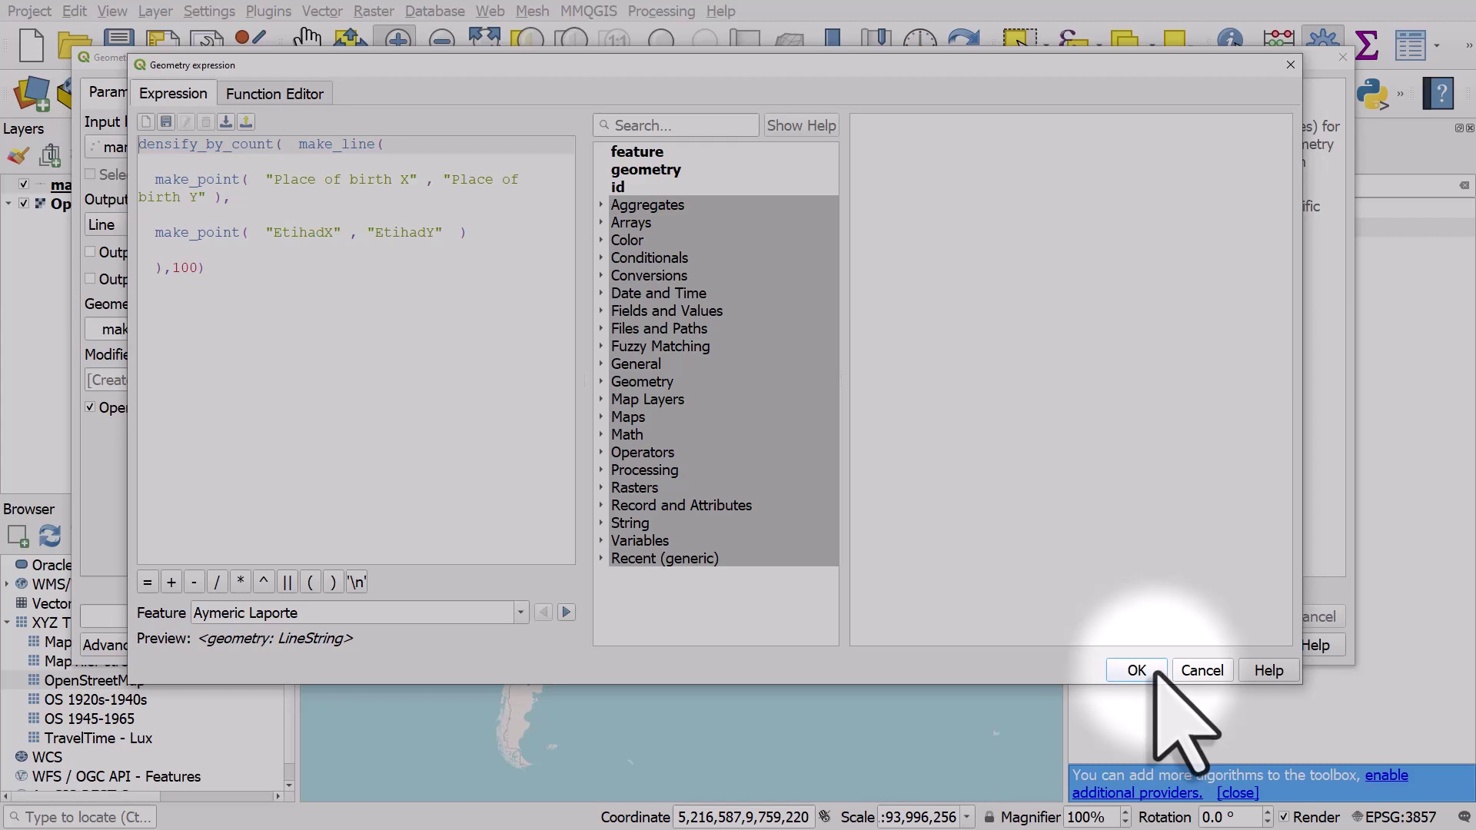
{"action": "left_click", "coordinate": [1131, 671]}
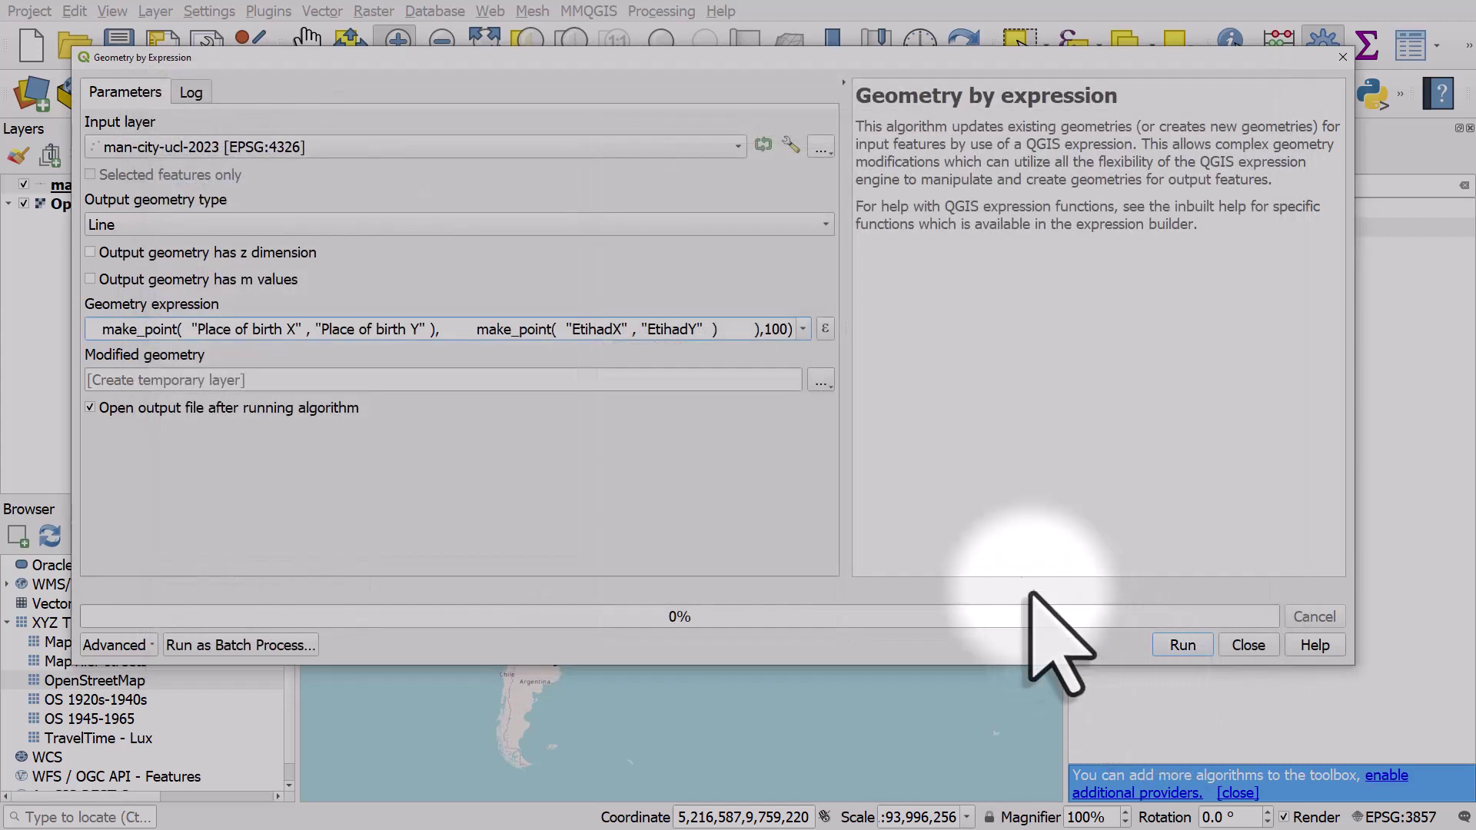
- Save the output as GeoPackage man-city-ucl-origins-to-etihad, same layer name, and run the tool
{"action": "left_click", "coordinate": [821, 380]}
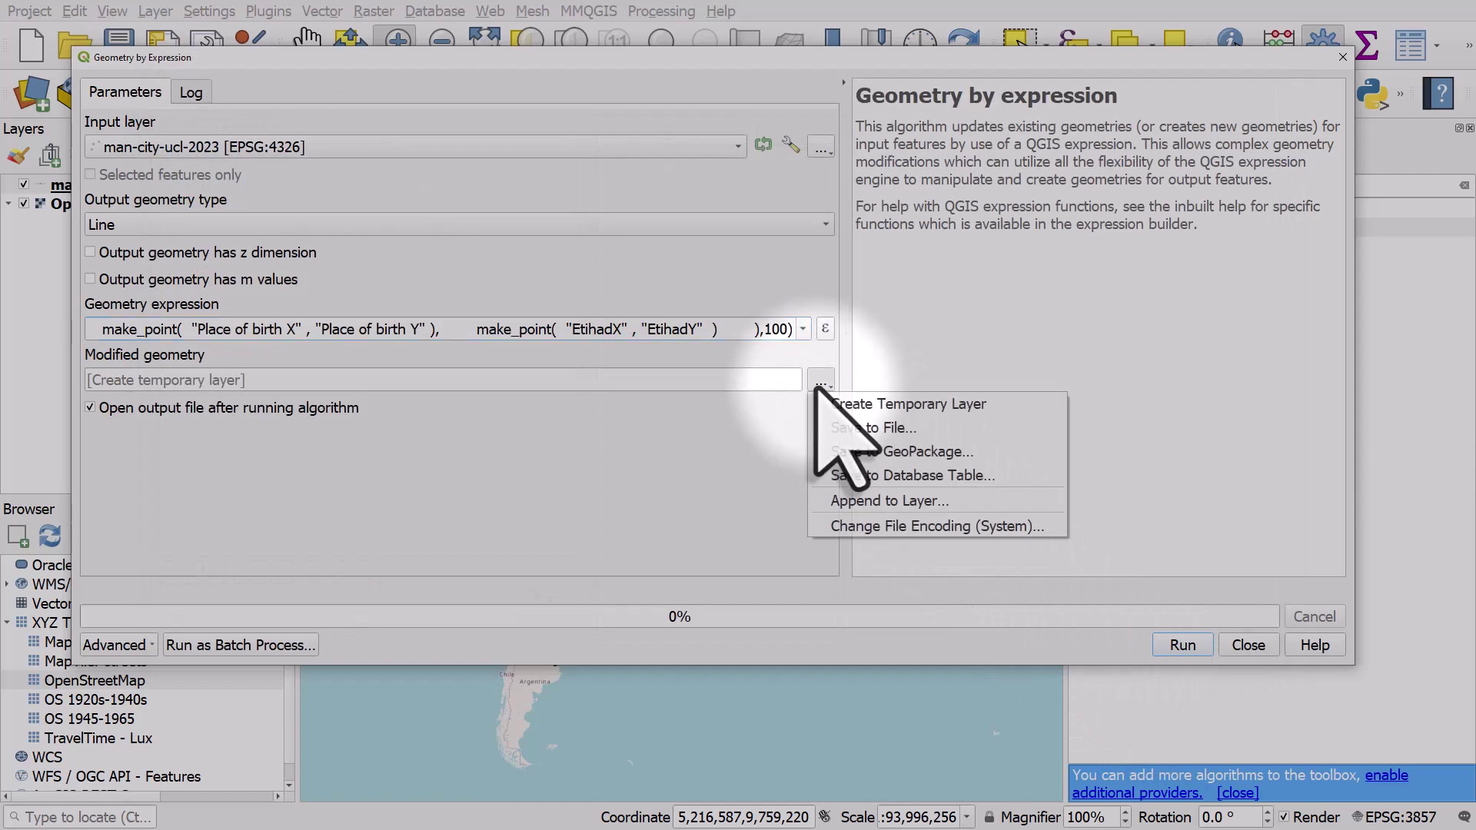
{"action": "left_click", "coordinate": [871, 456]}
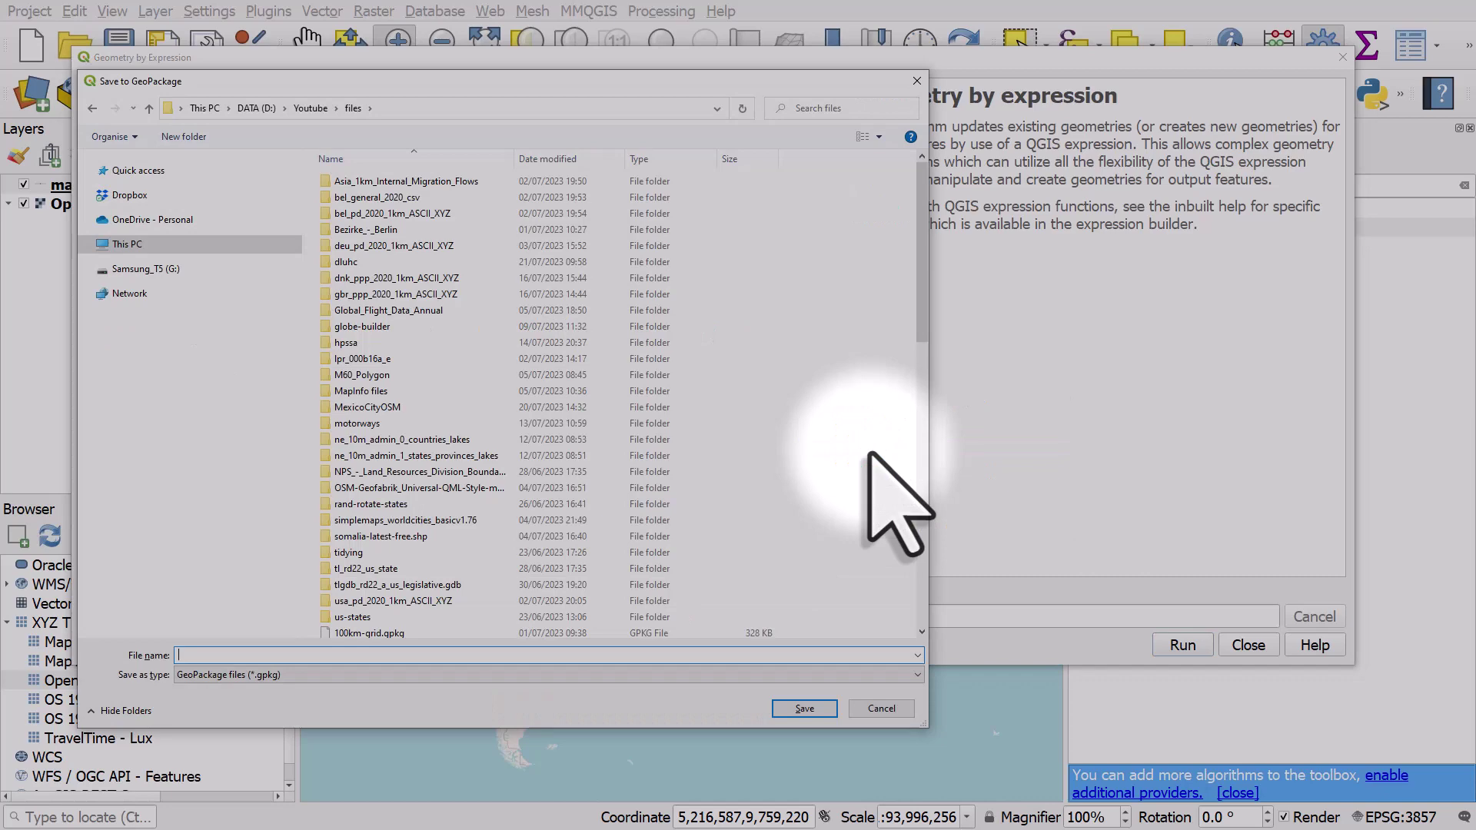
{"action": "type", "text": "man-city"}
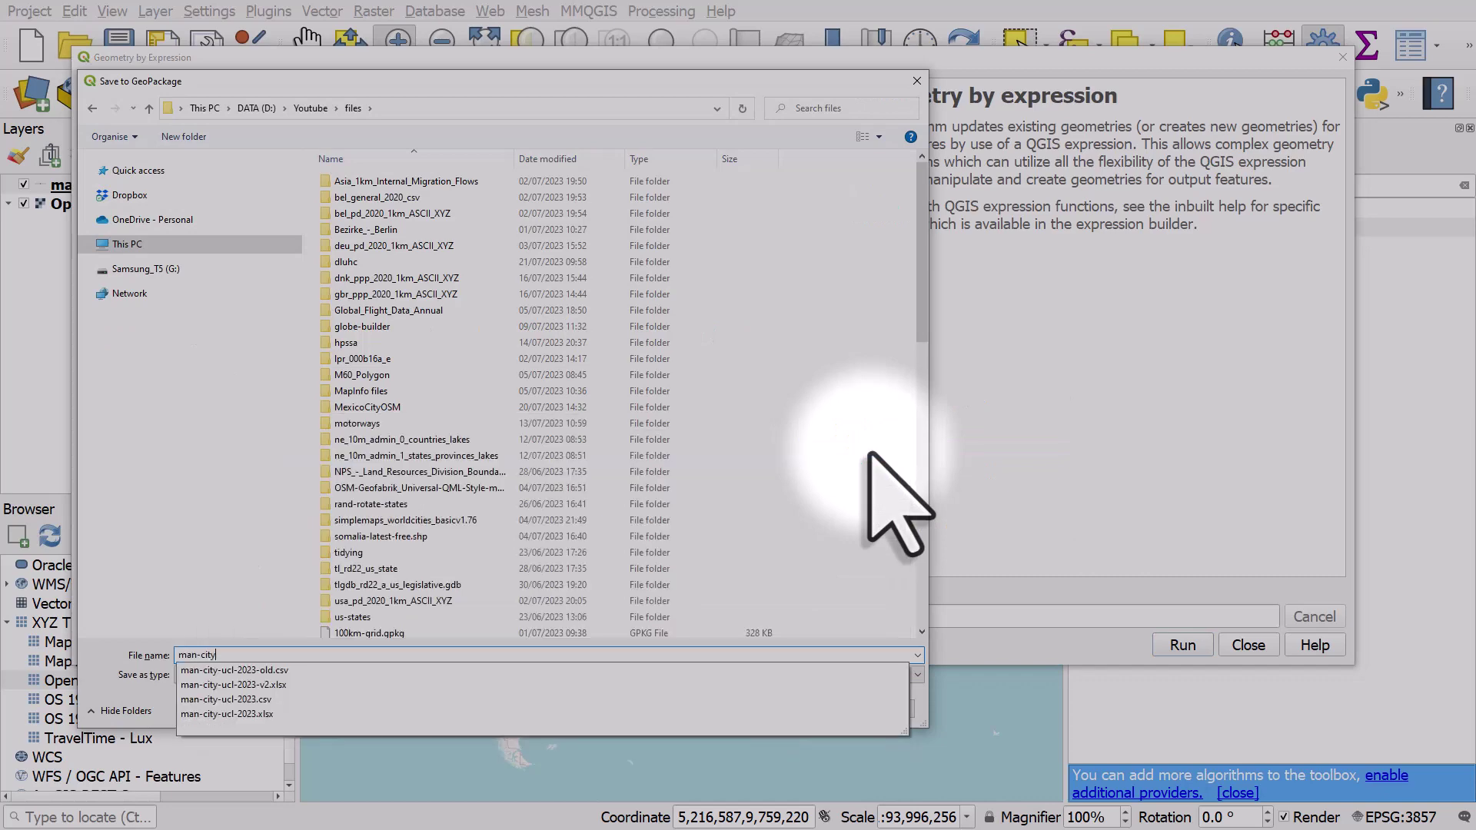
{"action": "type", "text": "-ucl-origi"}
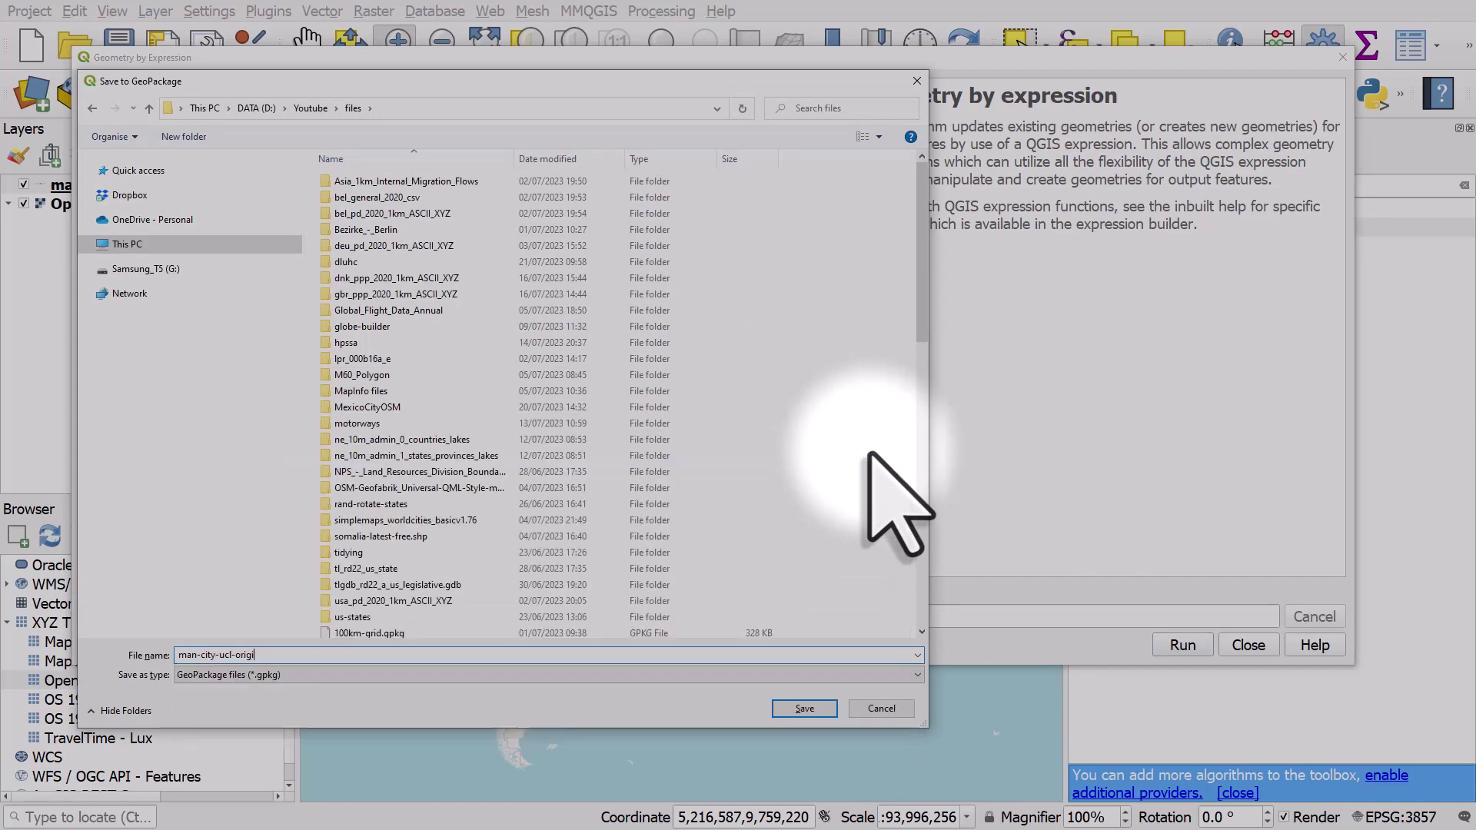
{"action": "type", "text": "ns-to-etihad"}
{"action": "key", "text": "ctrl+a"}
{"action": "key", "text": "ctrl+c"}
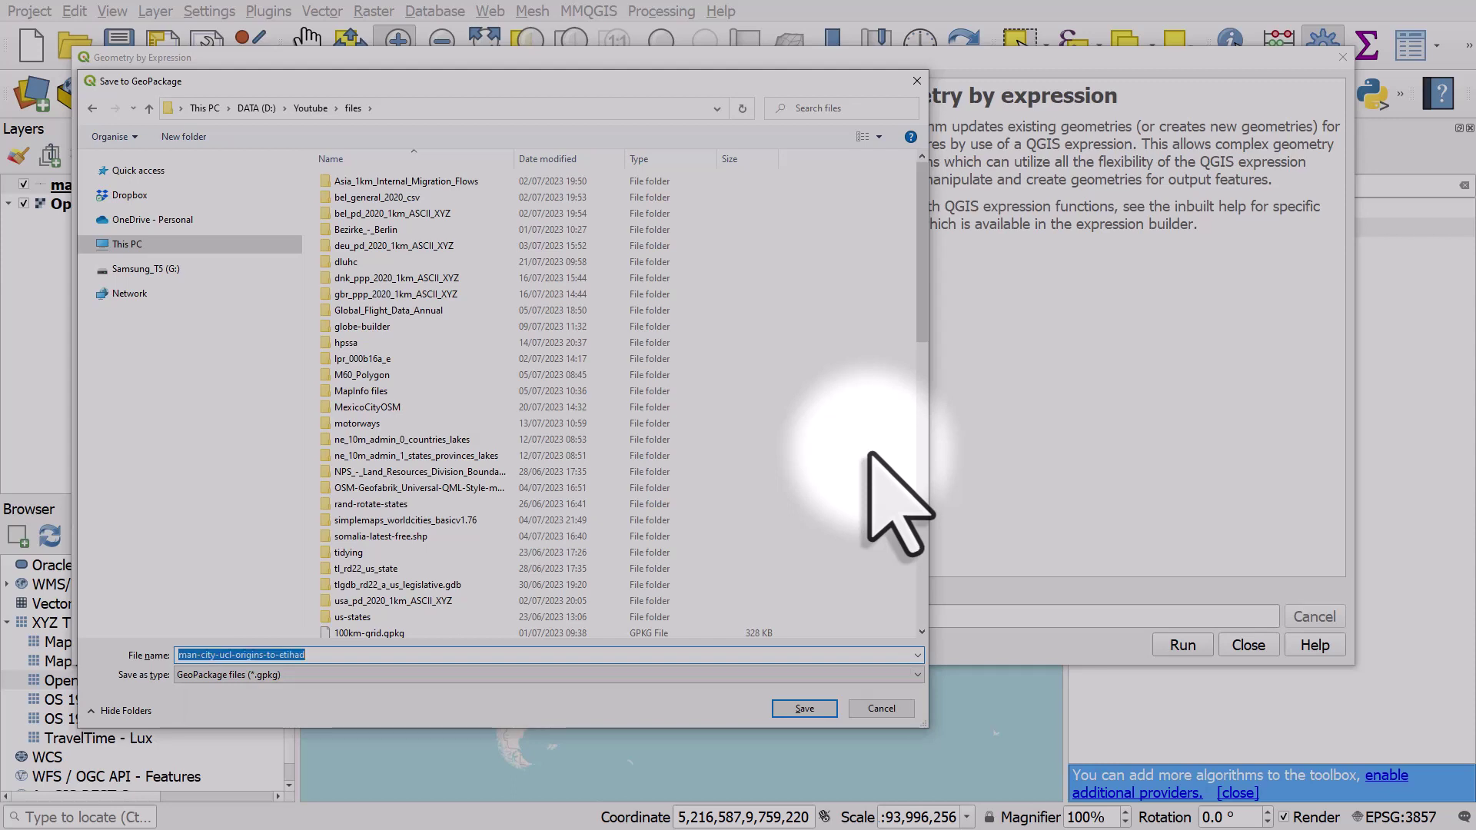
{"action": "left_click", "coordinate": [804, 709]}
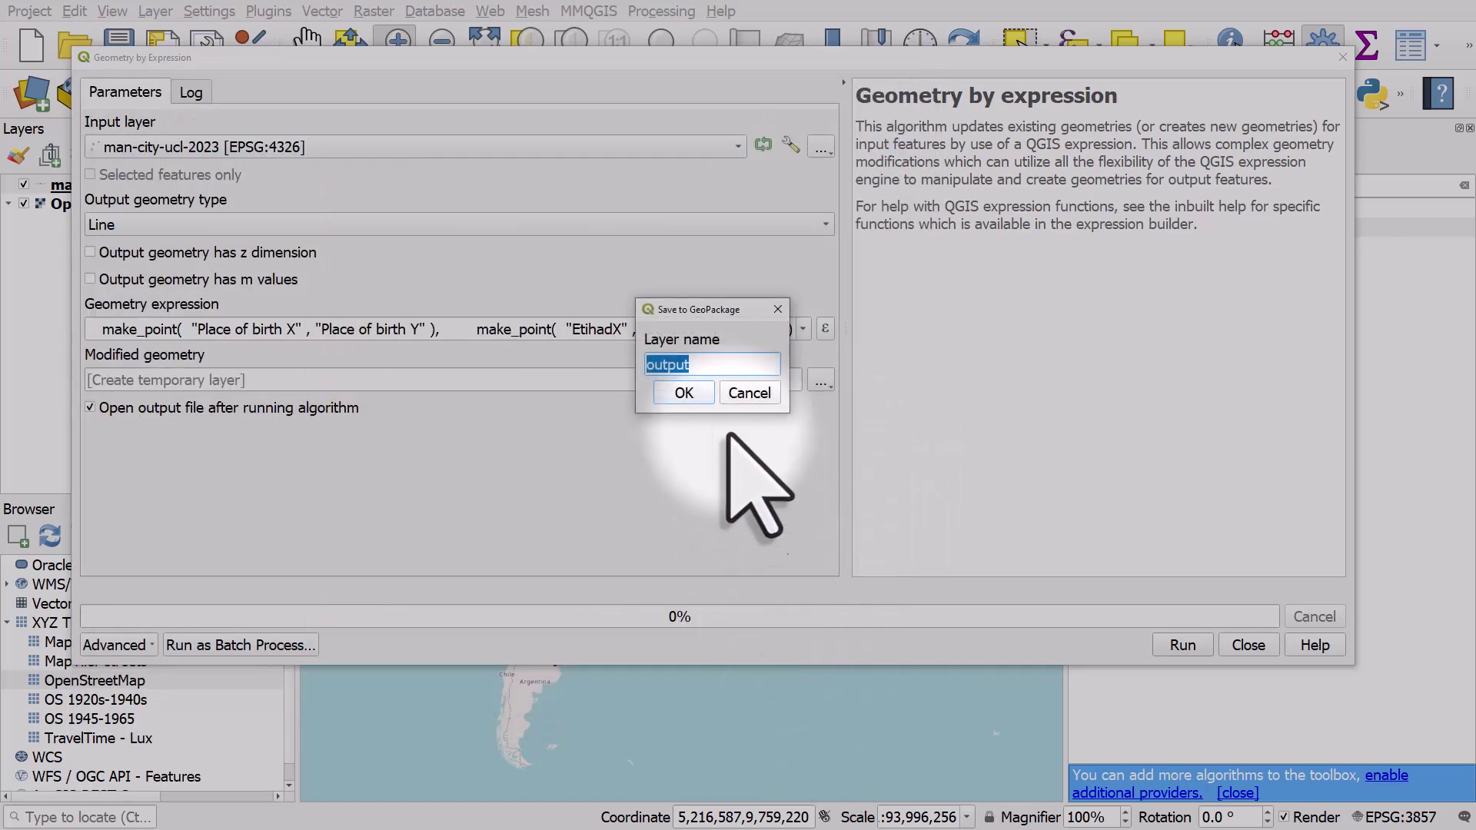
{"action": "key", "text": "ctrl+v"}
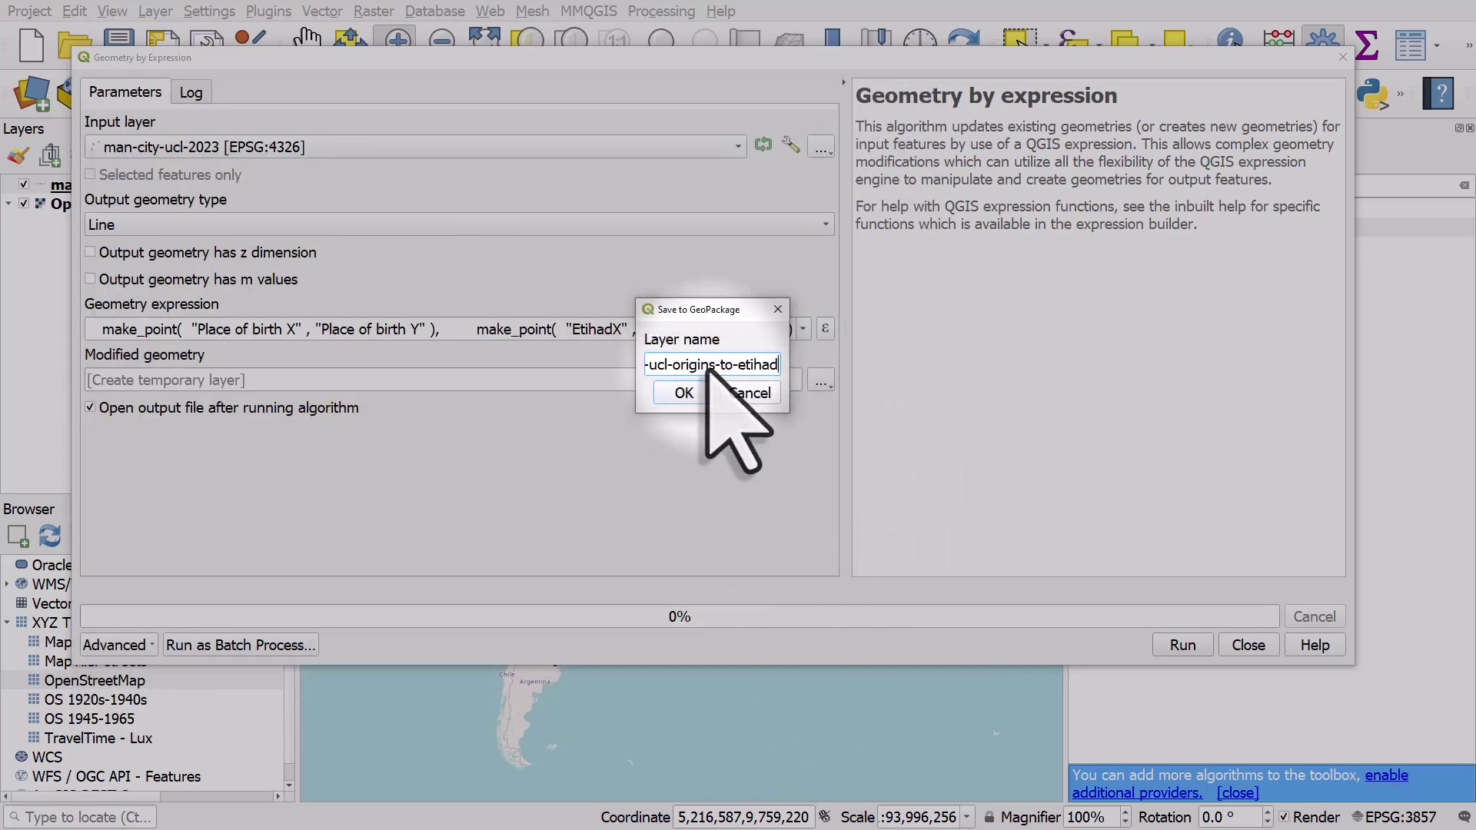
{"action": "left_click", "coordinate": [684, 393]}
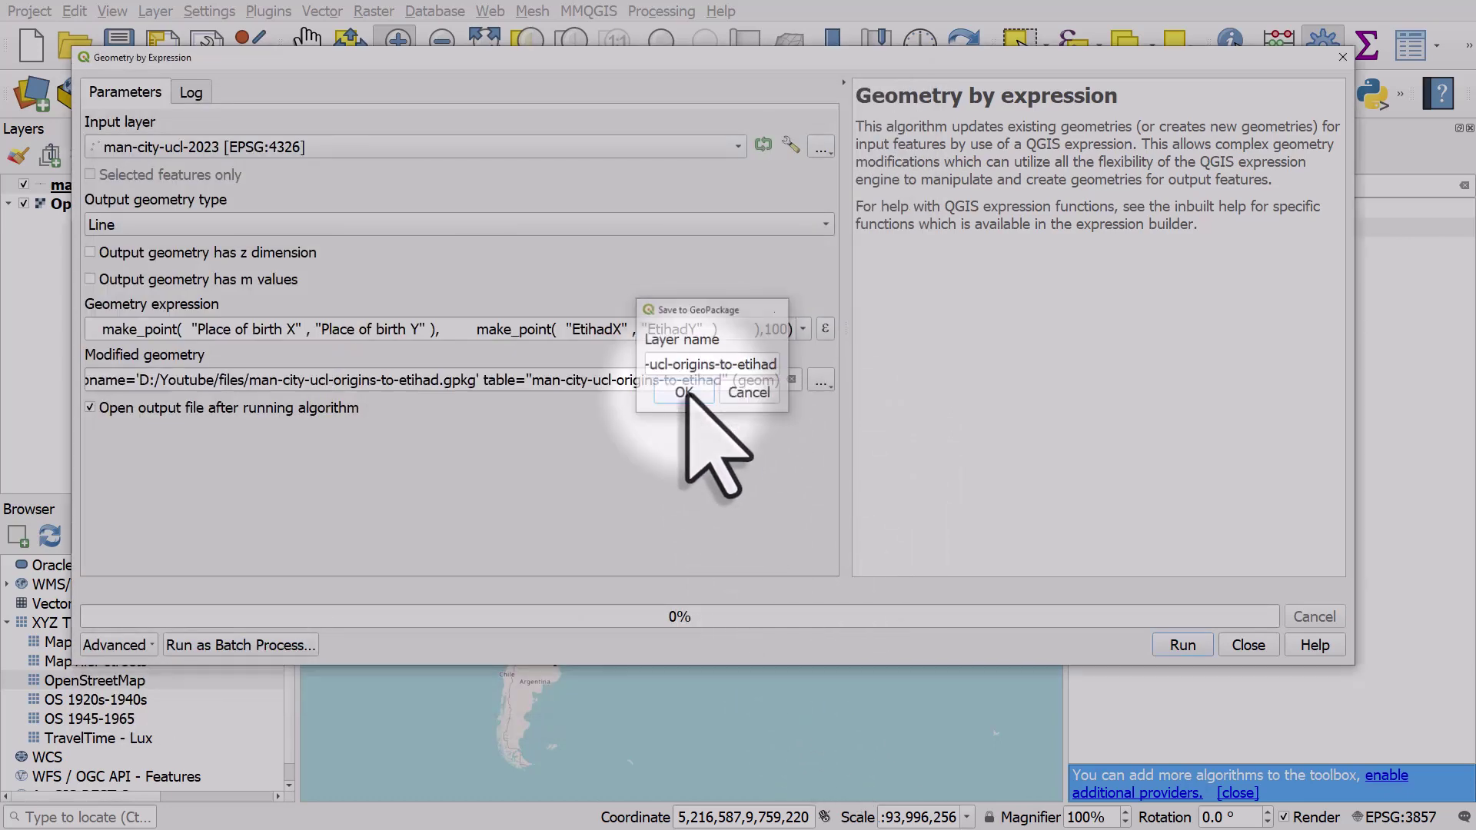
{"action": "left_click", "coordinate": [1176, 646]}
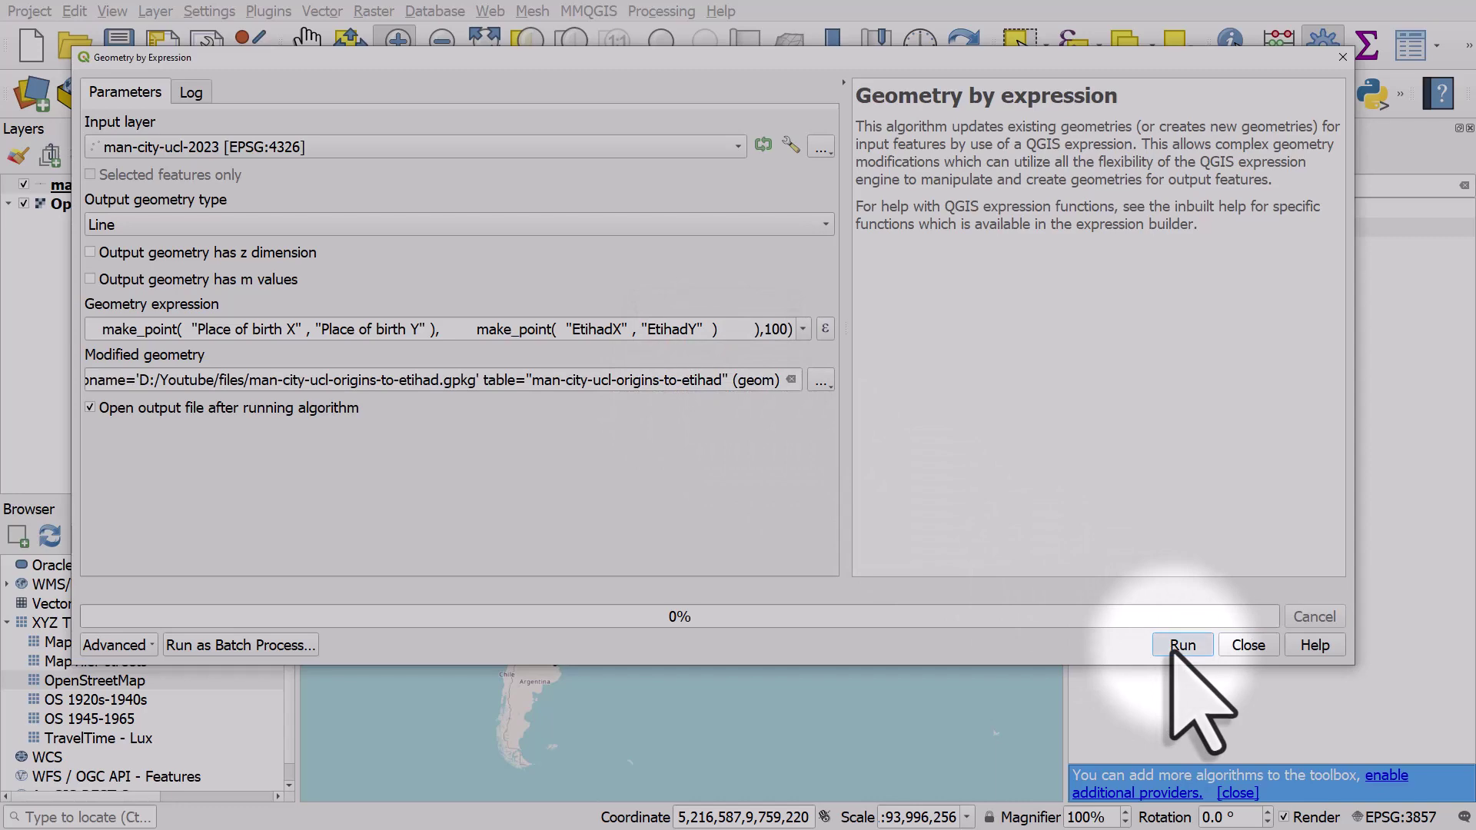
{"action": "left_click", "coordinate": [1246, 646]}
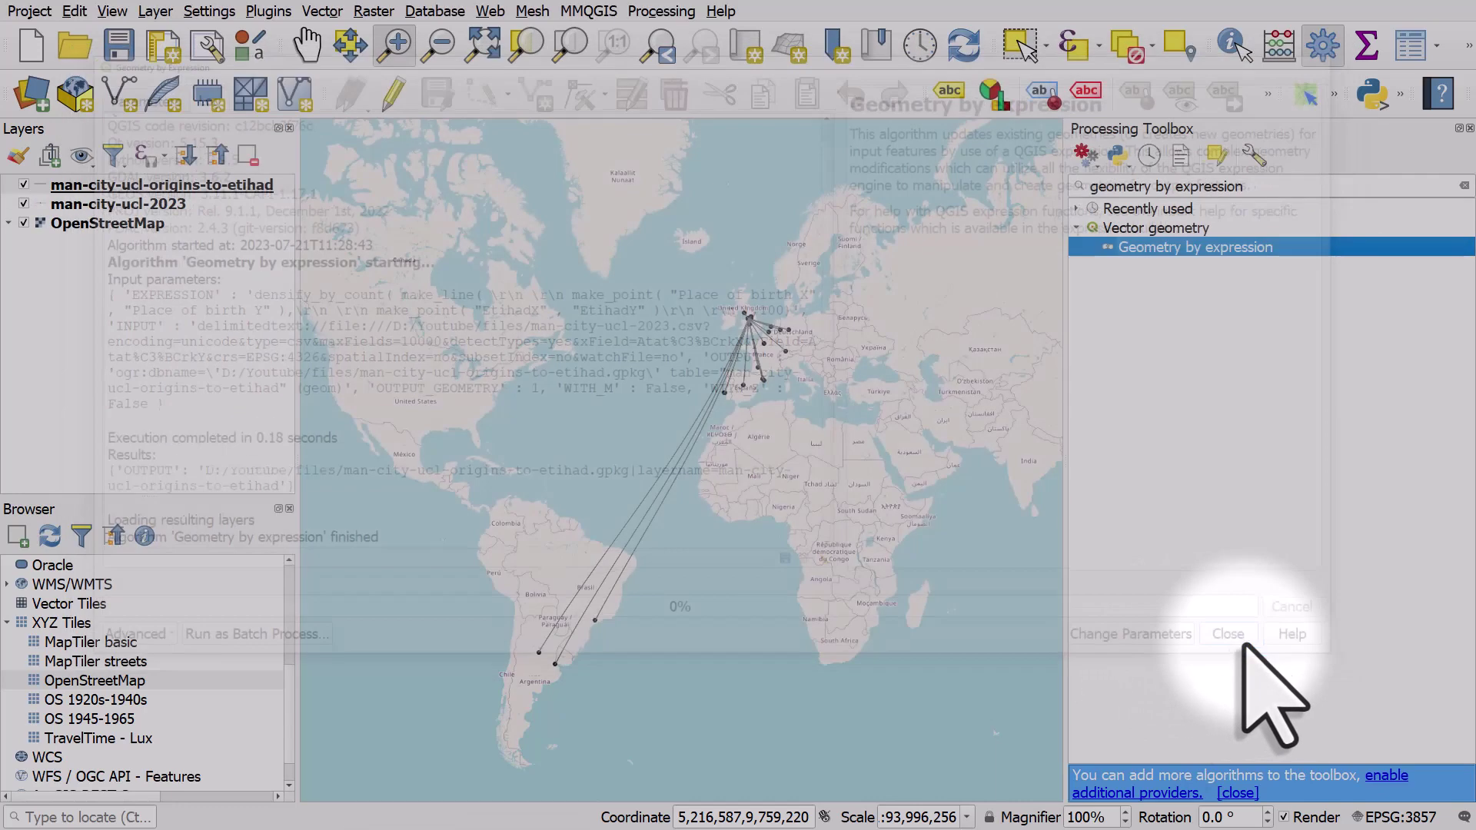
{"action": "left_click", "coordinate": [24, 204]}
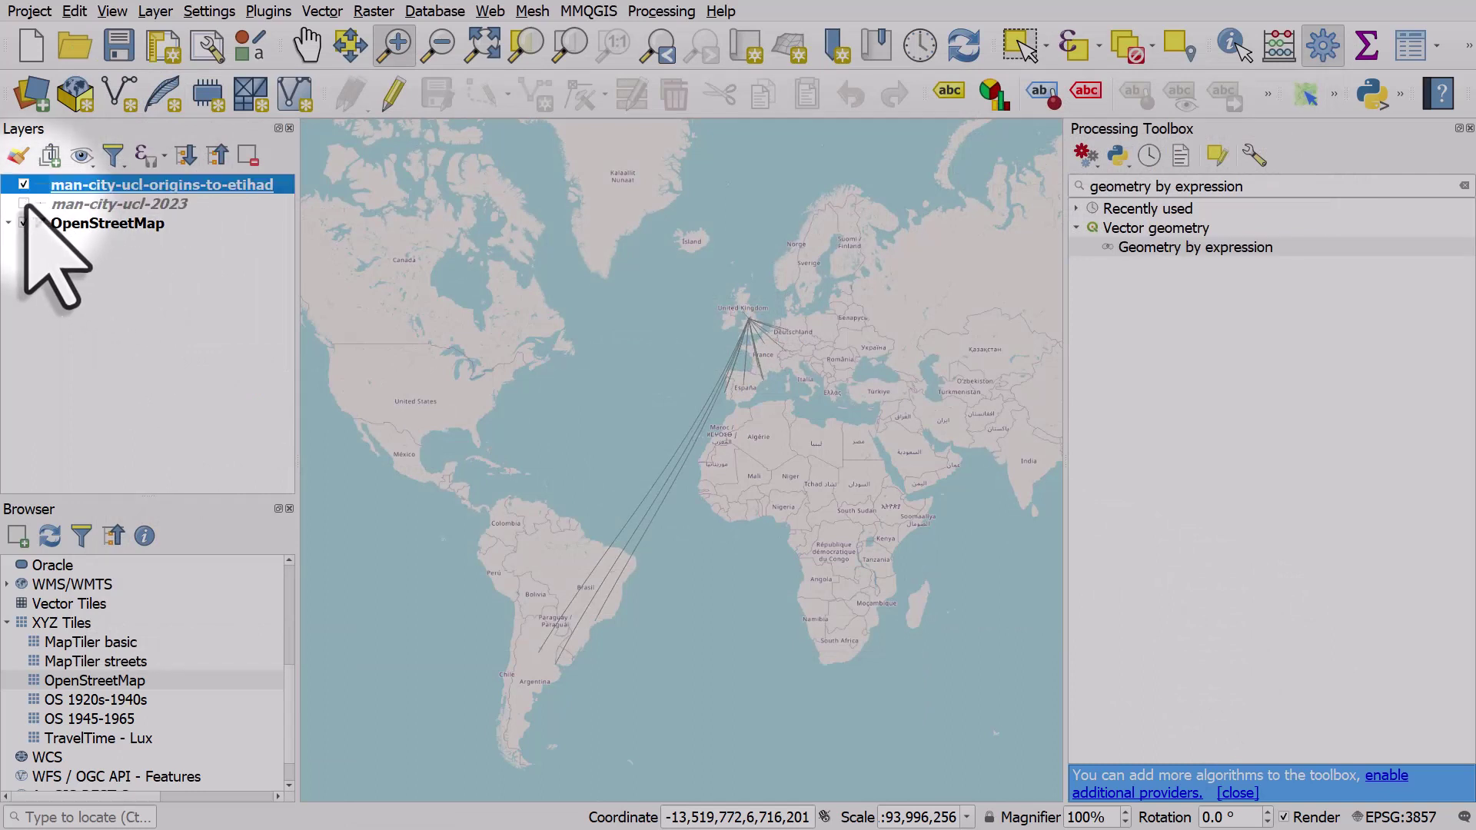
{"action": "left_click", "coordinate": [75, 204]}
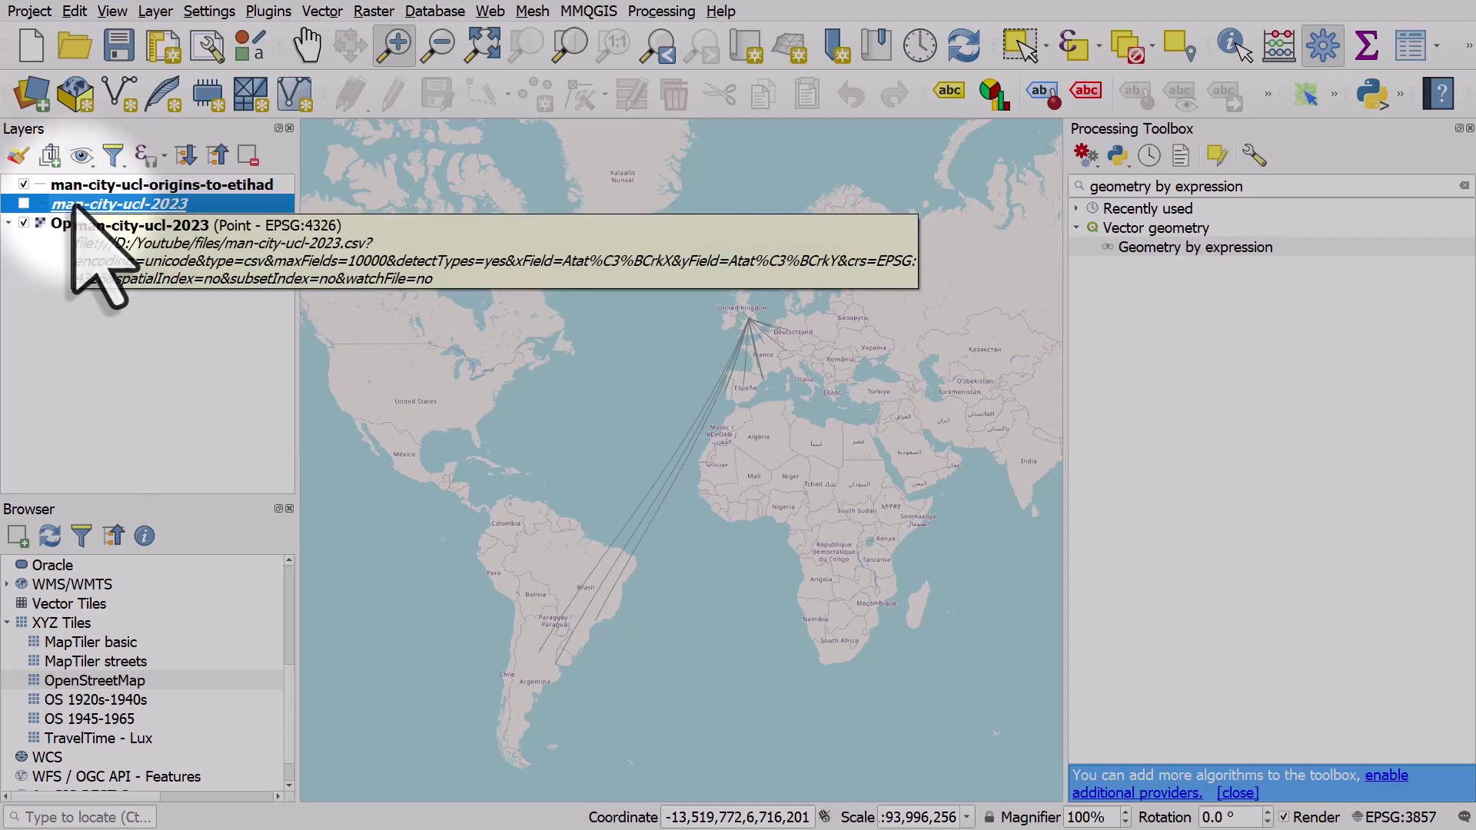
{"action": "scroll", "coordinate": [661, 377], "scroll_direction": "up", "scroll_amount": 1}
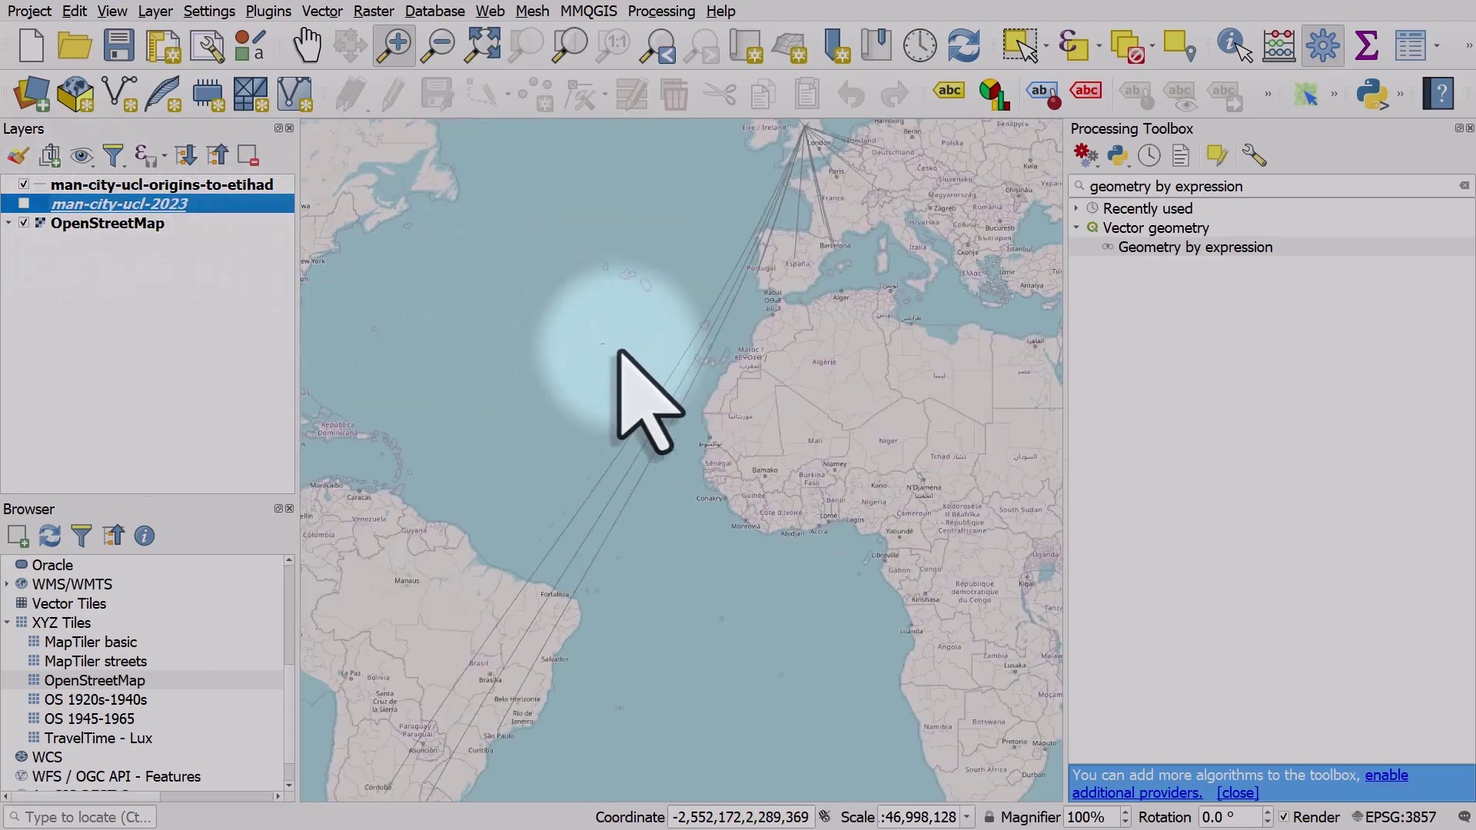
{"action": "scroll", "coordinate": [679, 368], "scroll_direction": "up", "scroll_amount": 1}
{"action": "scroll", "coordinate": [679, 368], "scroll_direction": "down", "scroll_amount": 2}
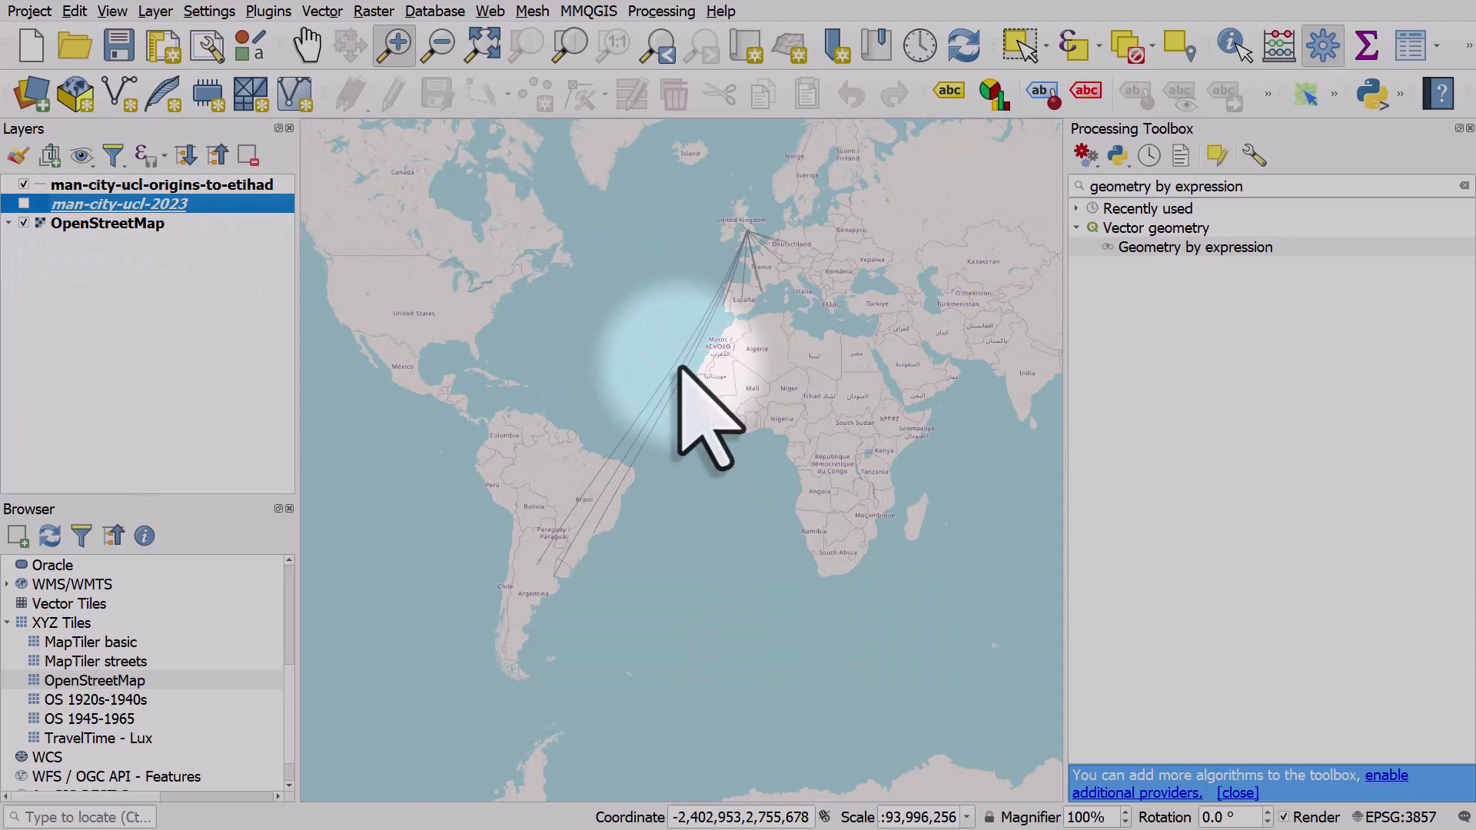
{"action": "right_click", "coordinate": [160, 205]}
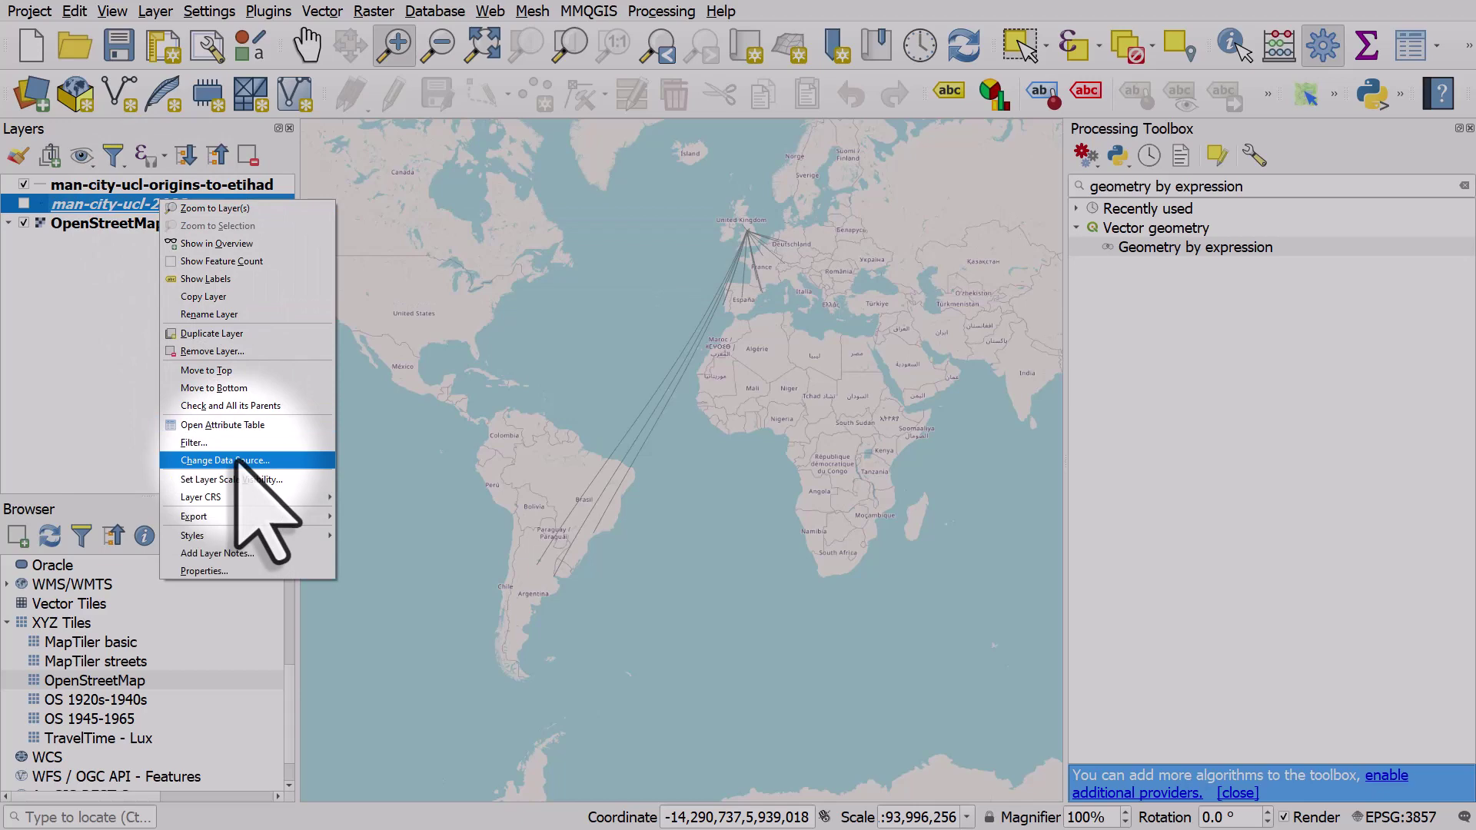
- Copy the make_point expression from man-city-ucl-2023's second Geometry Generator, then close Properties
{"action": "left_click", "coordinate": [231, 571]}
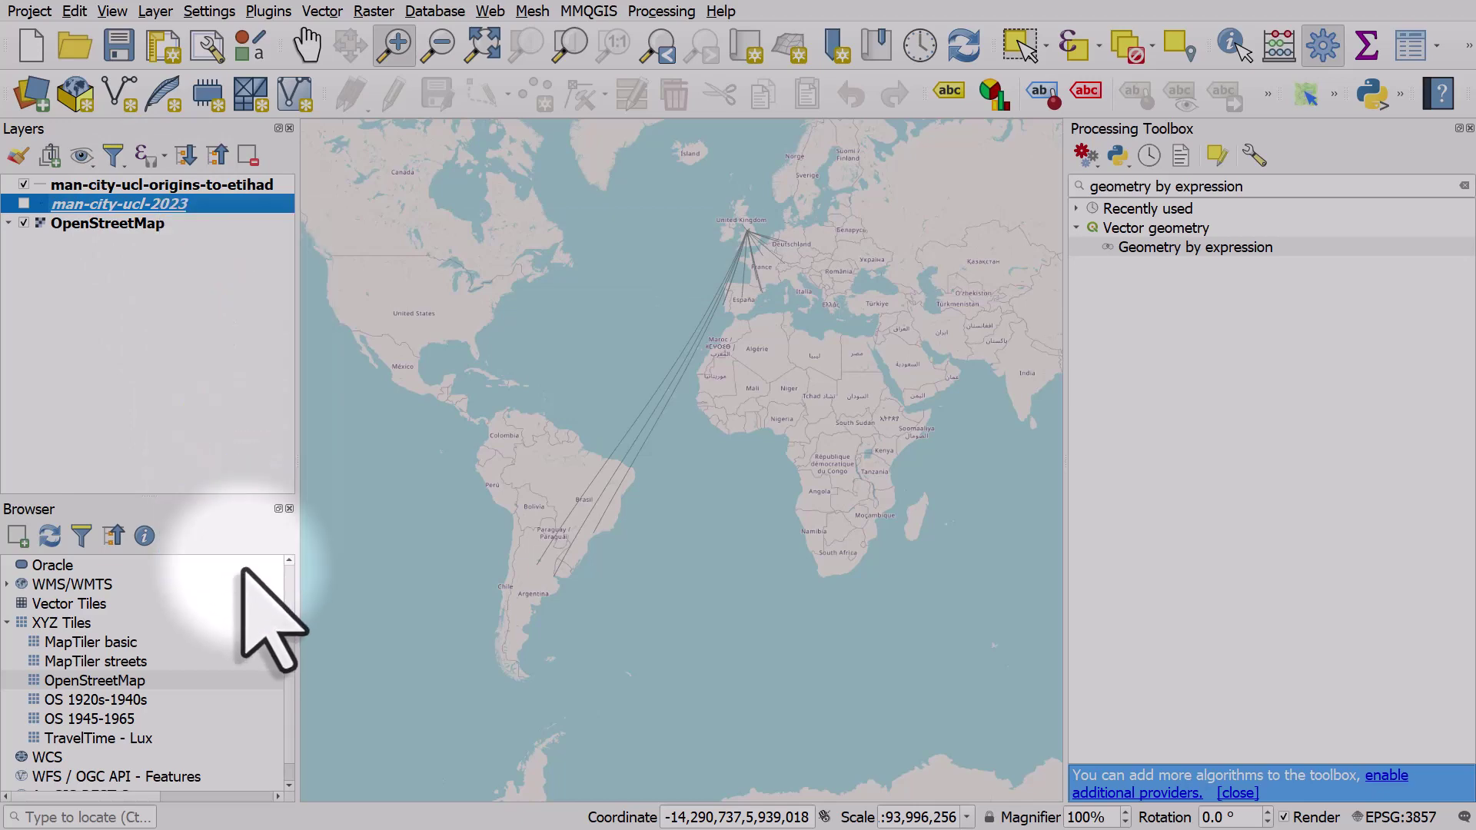
{"action": "left_click", "coordinate": [548, 152]}
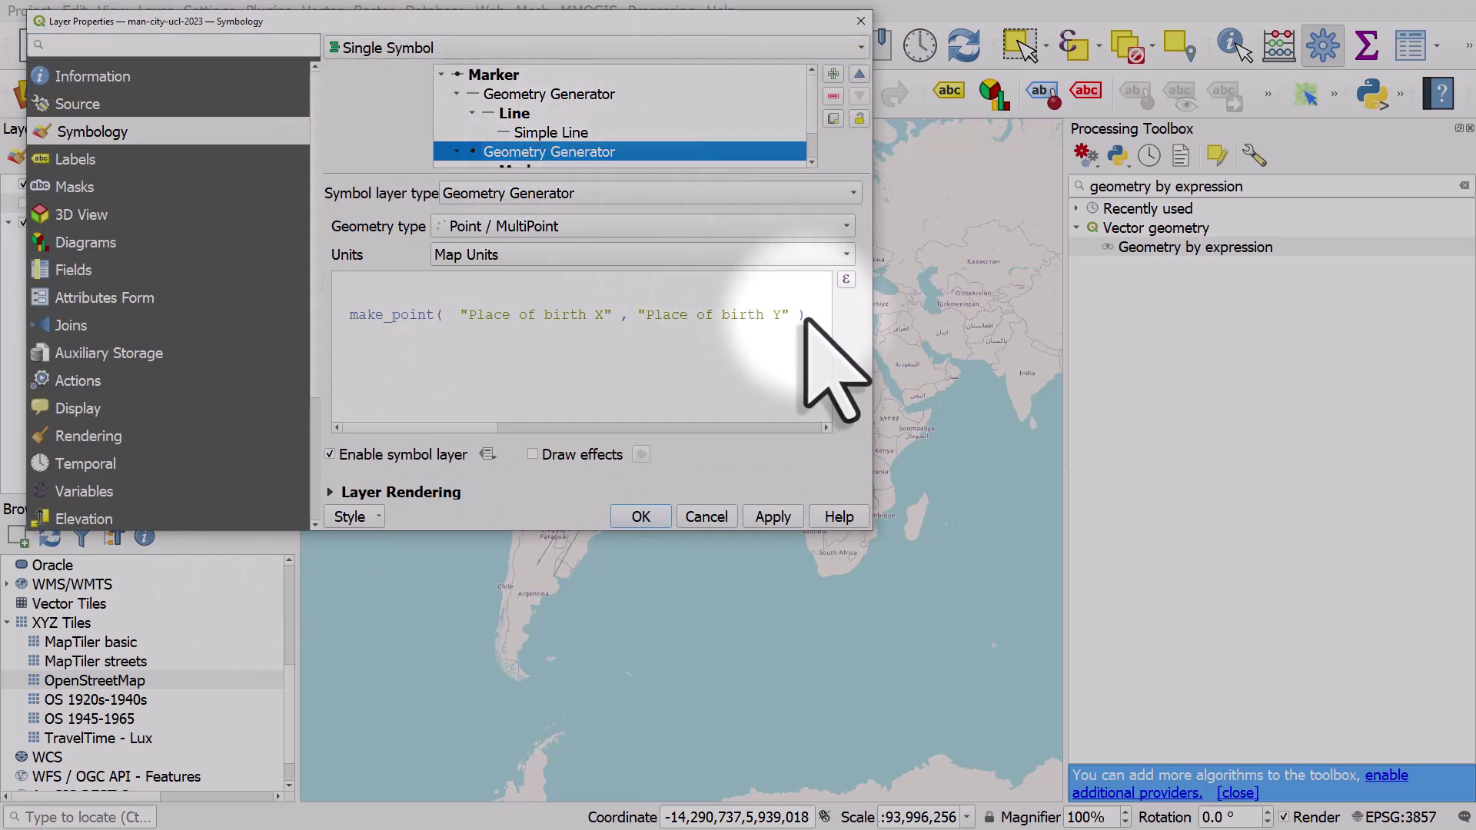
{"action": "left_click_drag", "start_coordinate": [809, 317], "coordinate": [352, 317]}
{"action": "key", "text": "ctrl+c"}
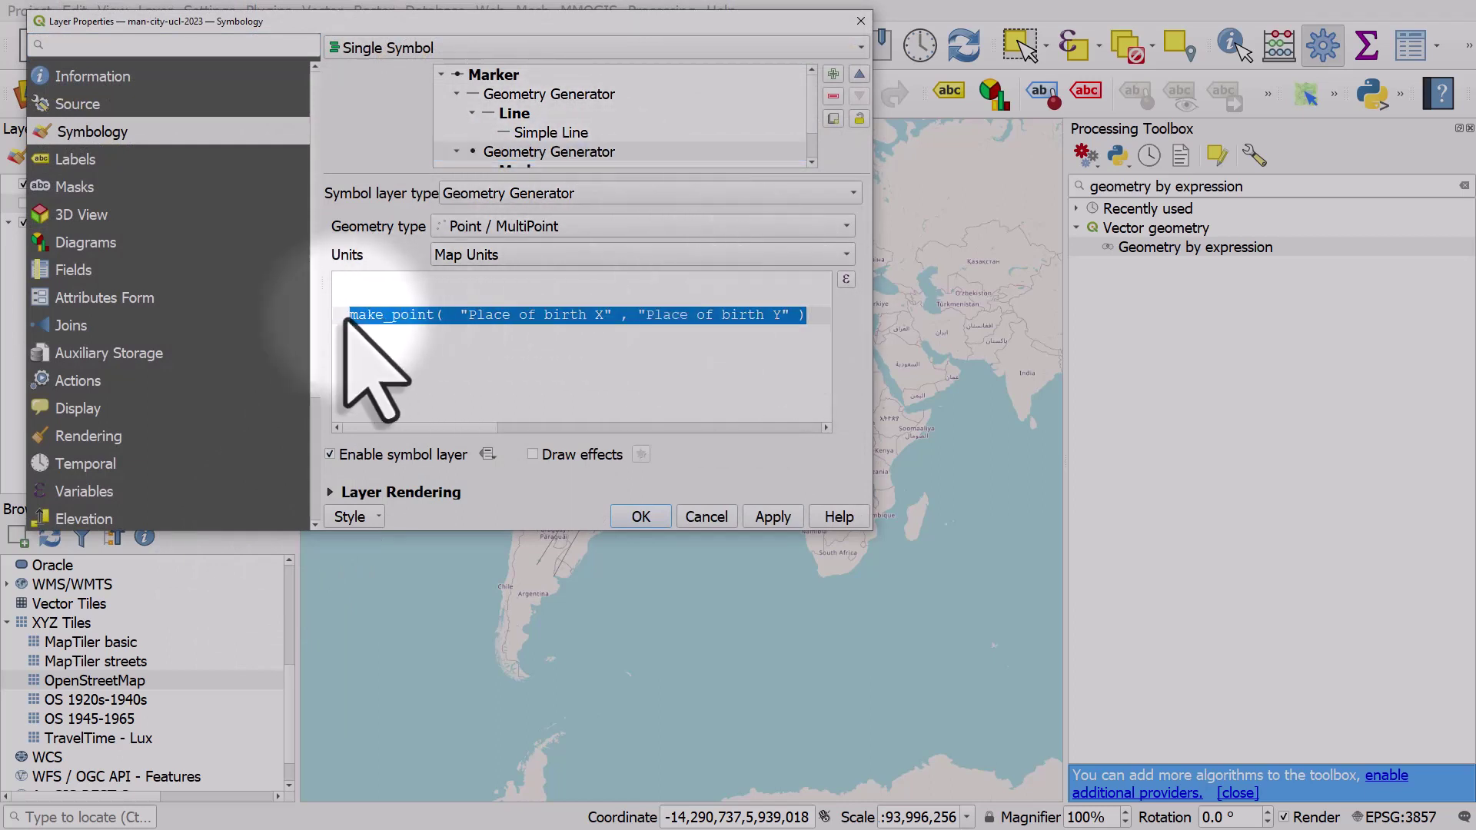
{"action": "left_click", "coordinate": [862, 21]}
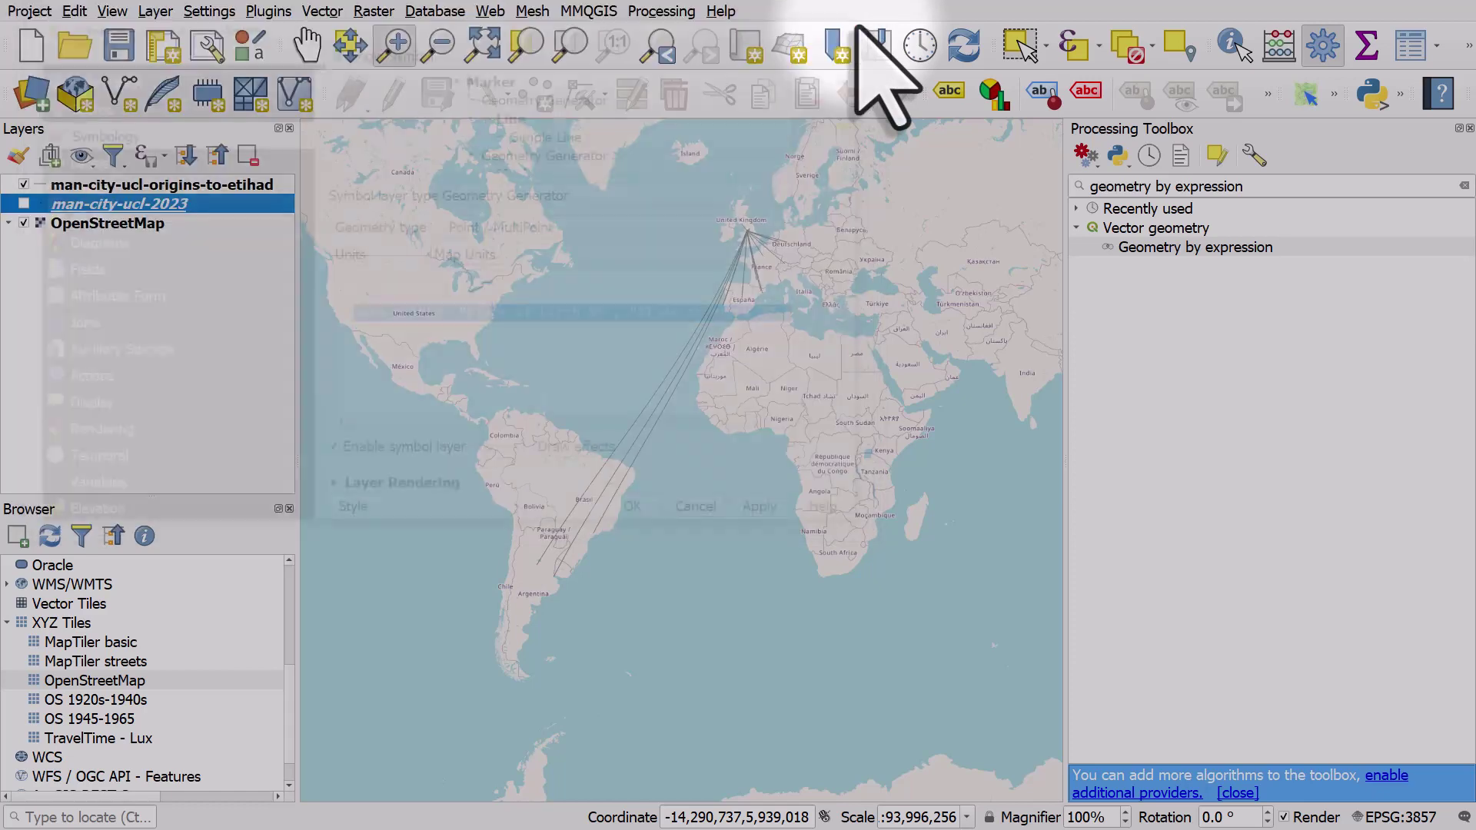
- Duplicate the origin lines' Simple Line and make it a point Geometry Generator using the pasted make_point expression
{"action": "double_click", "coordinate": [171, 188]}
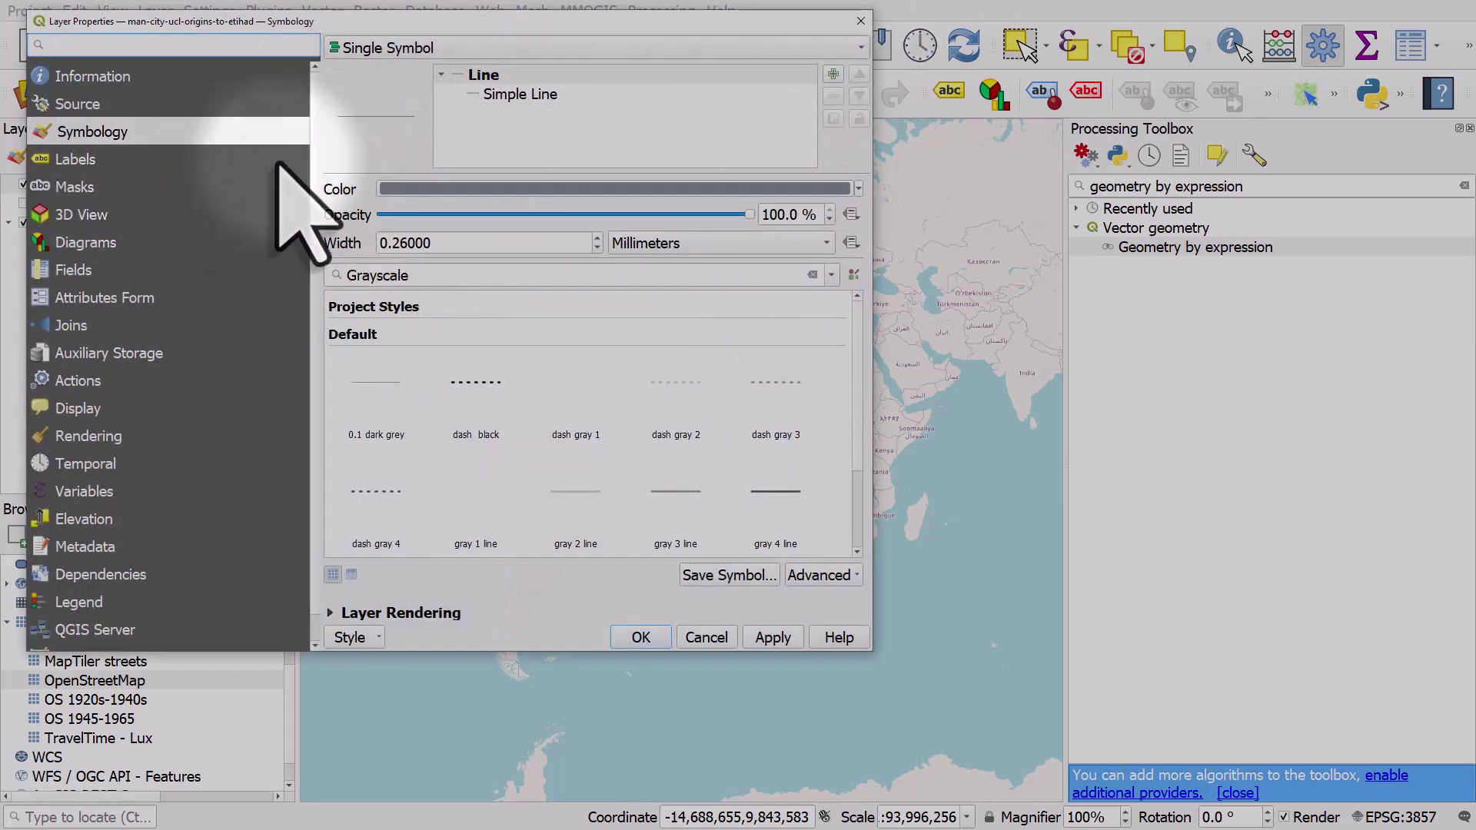
{"action": "left_click", "coordinate": [520, 94]}
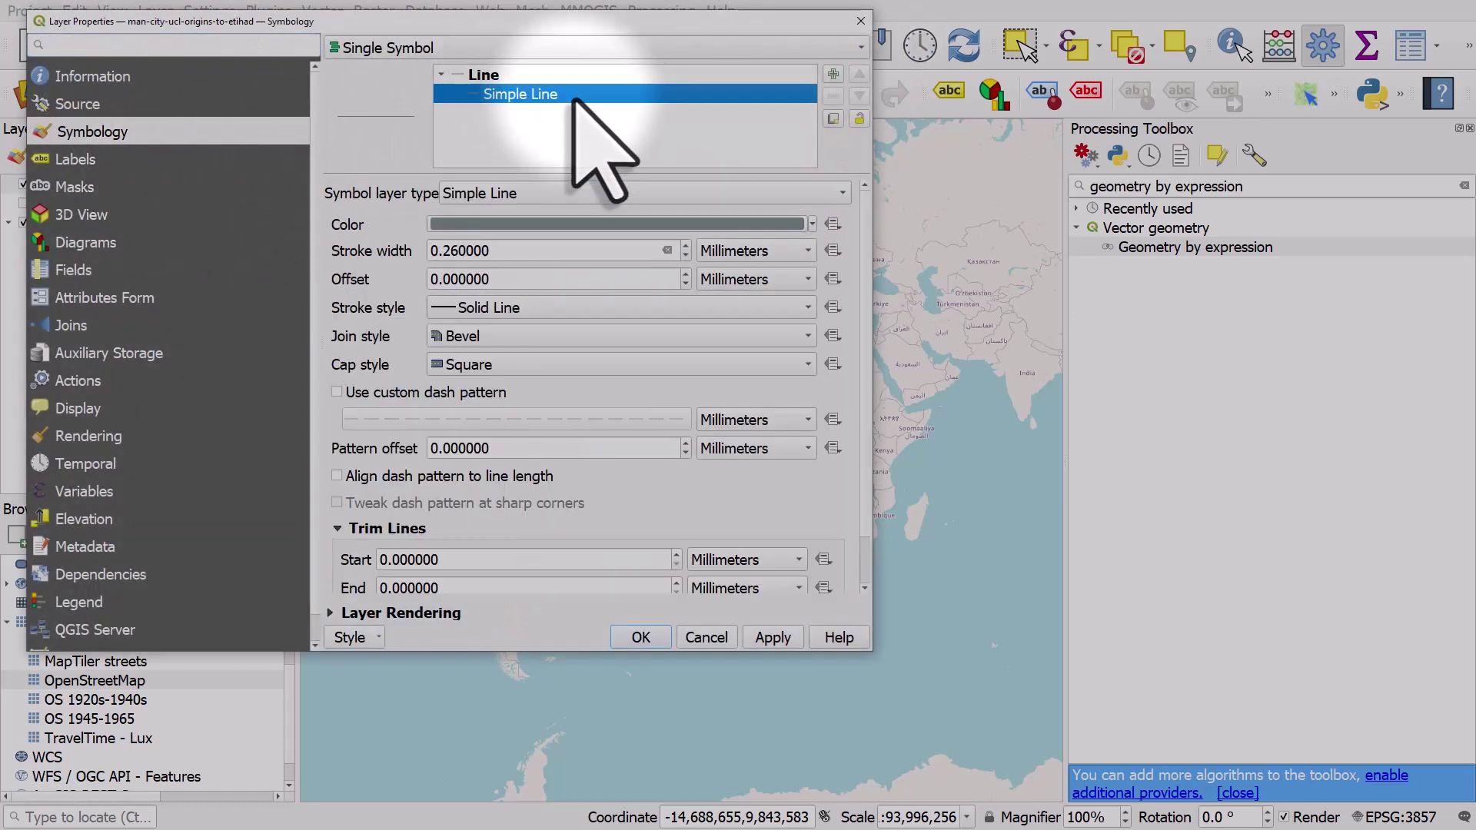
{"action": "left_click", "coordinate": [834, 118]}
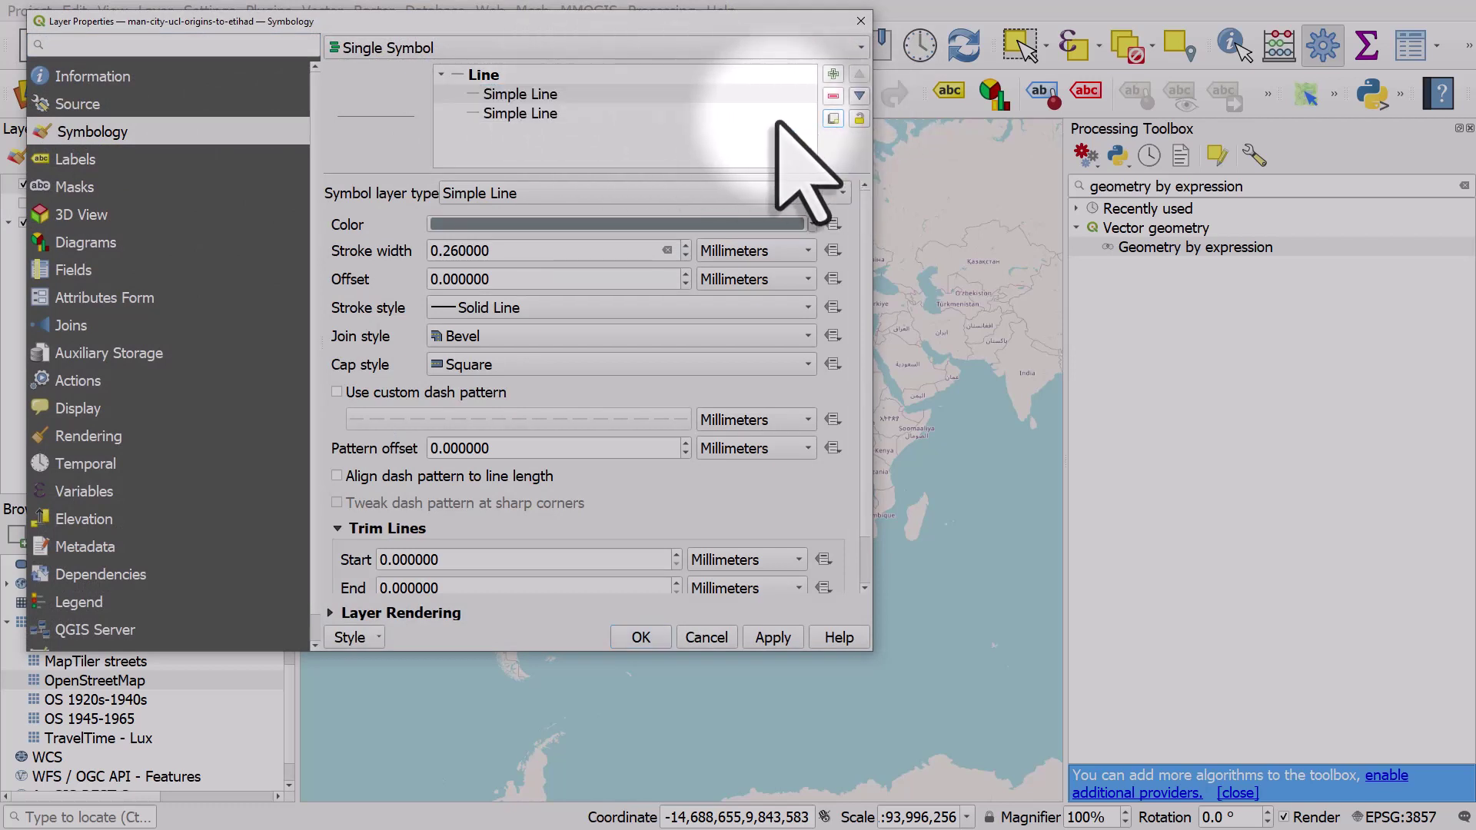
{"action": "left_click", "coordinate": [558, 114]}
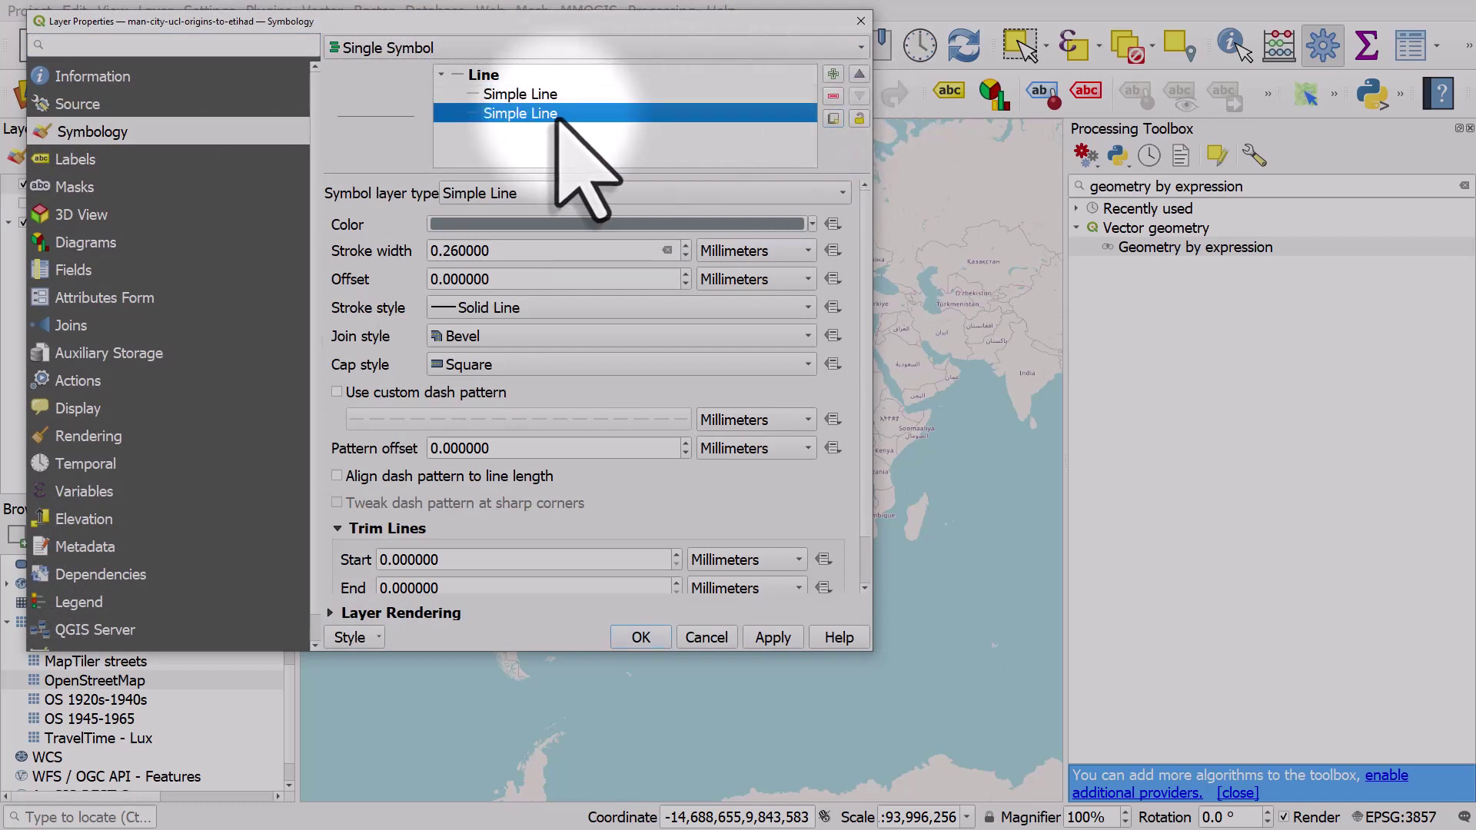
{"action": "left_click", "coordinate": [515, 193]}
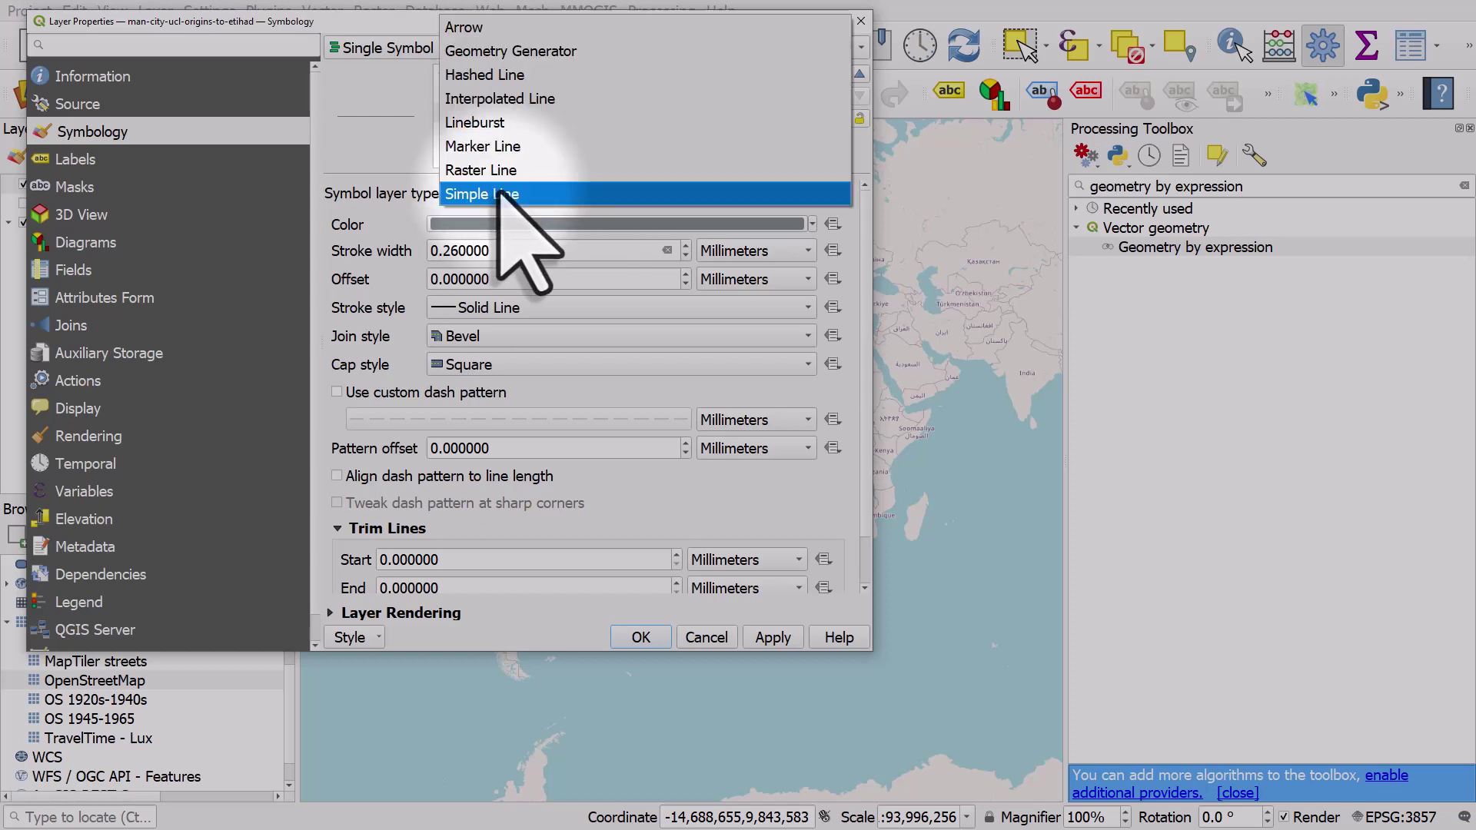
{"action": "left_click", "coordinate": [511, 49]}
{"action": "left_click", "coordinate": [342, 304]}
{"action": "key", "text": "ctrl+v"}
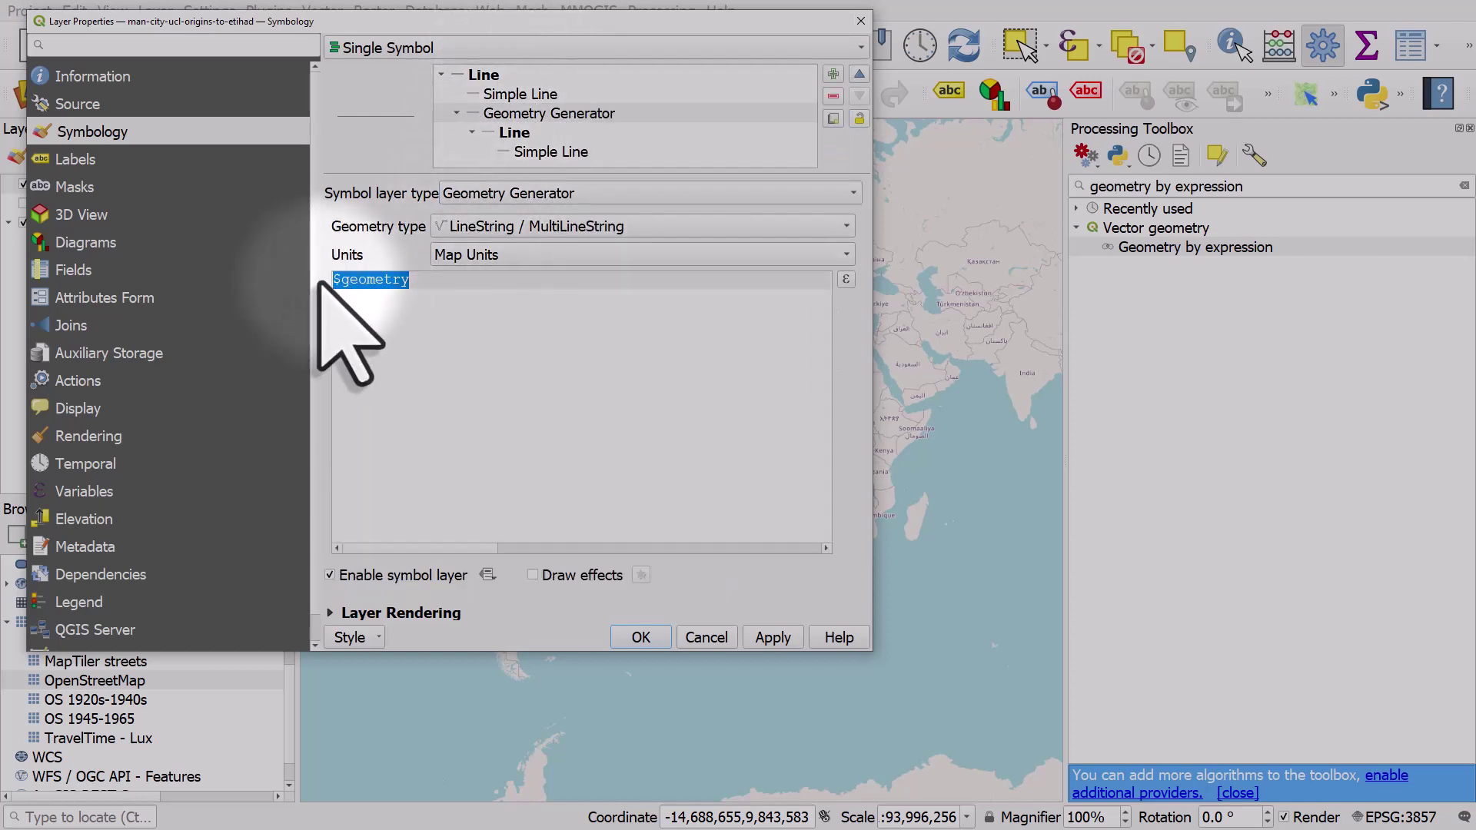
{"action": "left_click", "coordinate": [508, 227]}
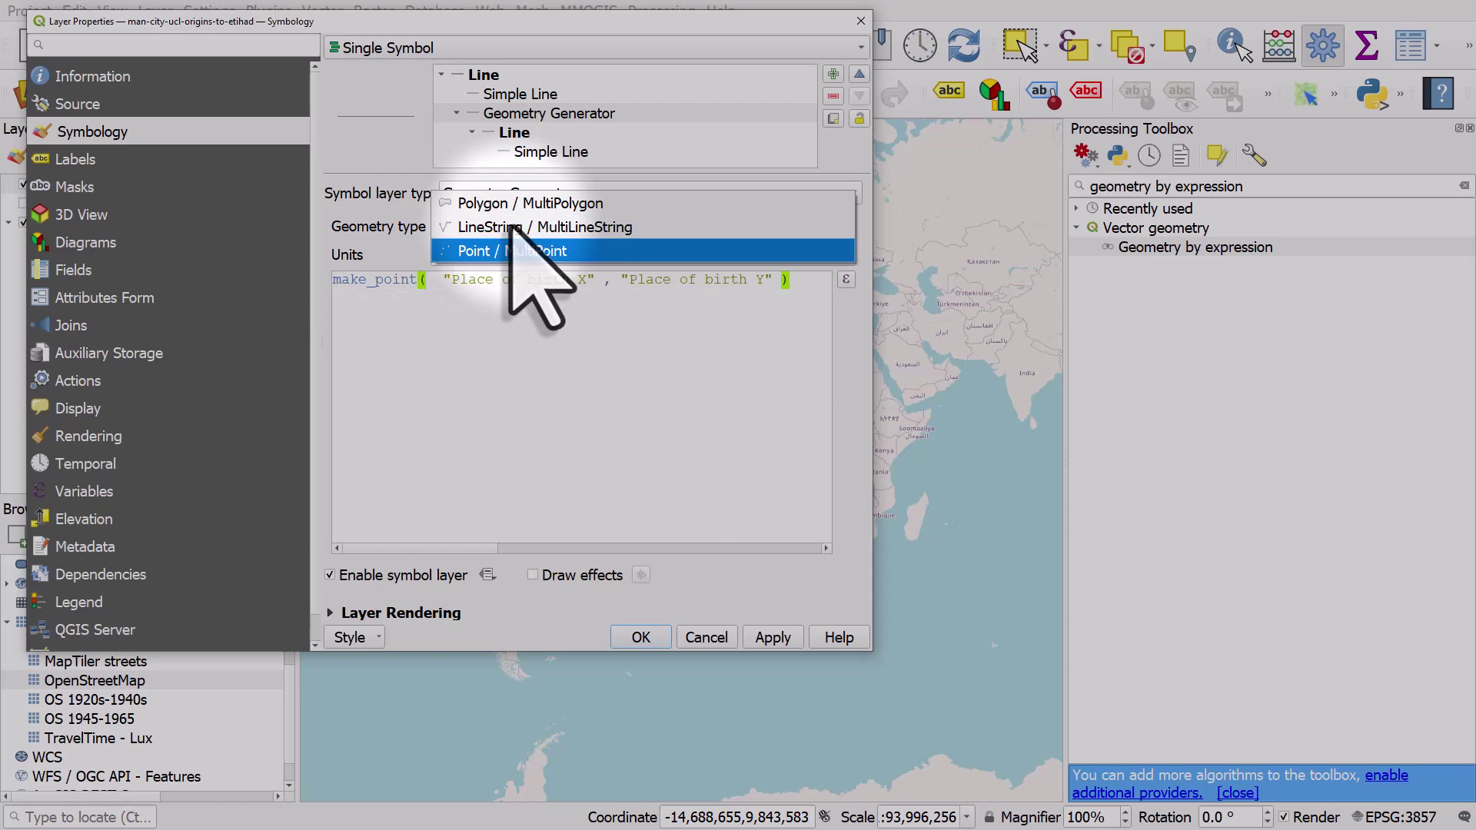
{"action": "left_click", "coordinate": [542, 251]}
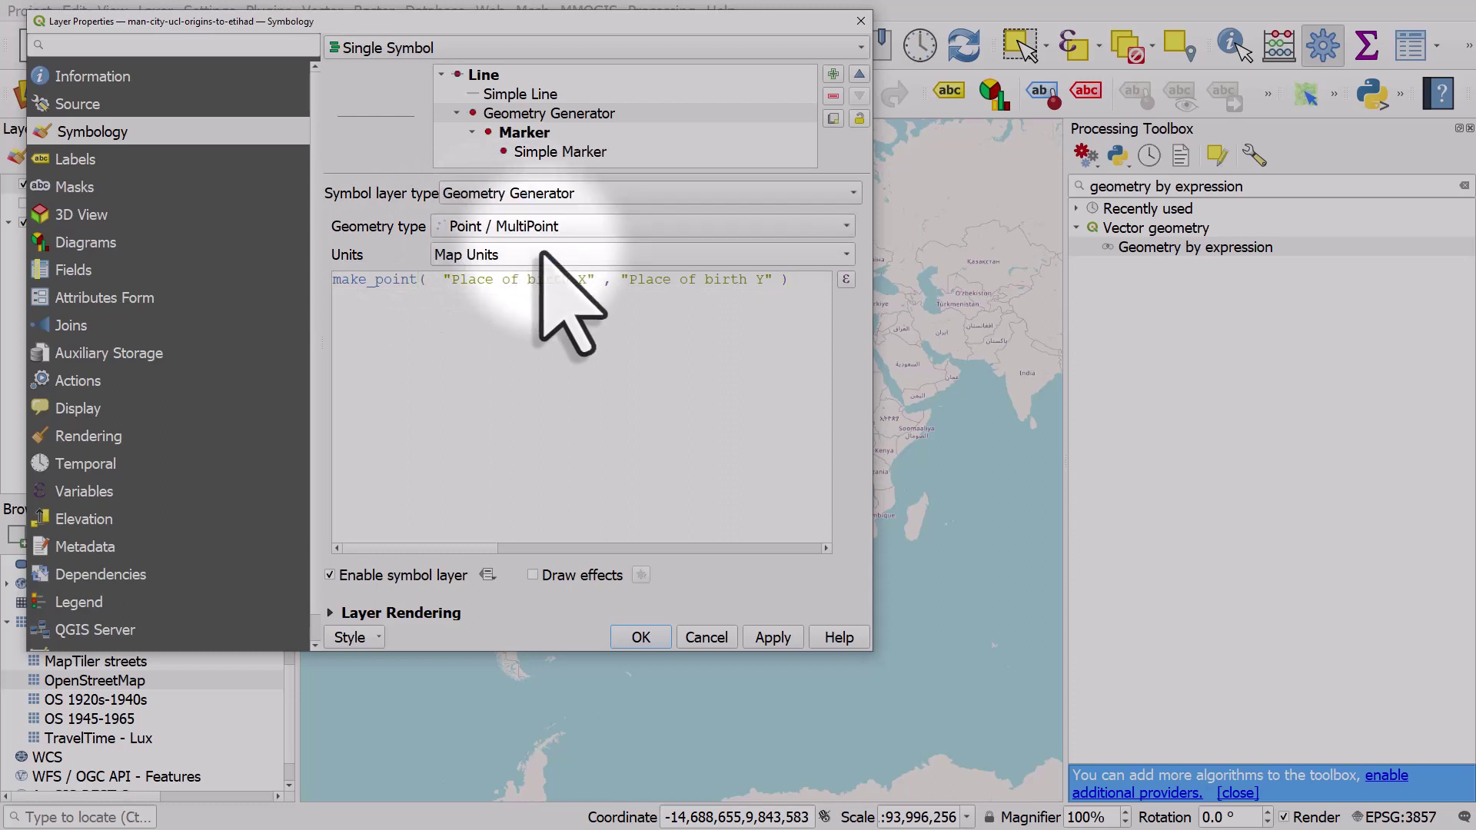
- Give the generated birthplace markers a black fill and size 1.4, then apply
{"action": "left_click", "coordinate": [603, 153]}
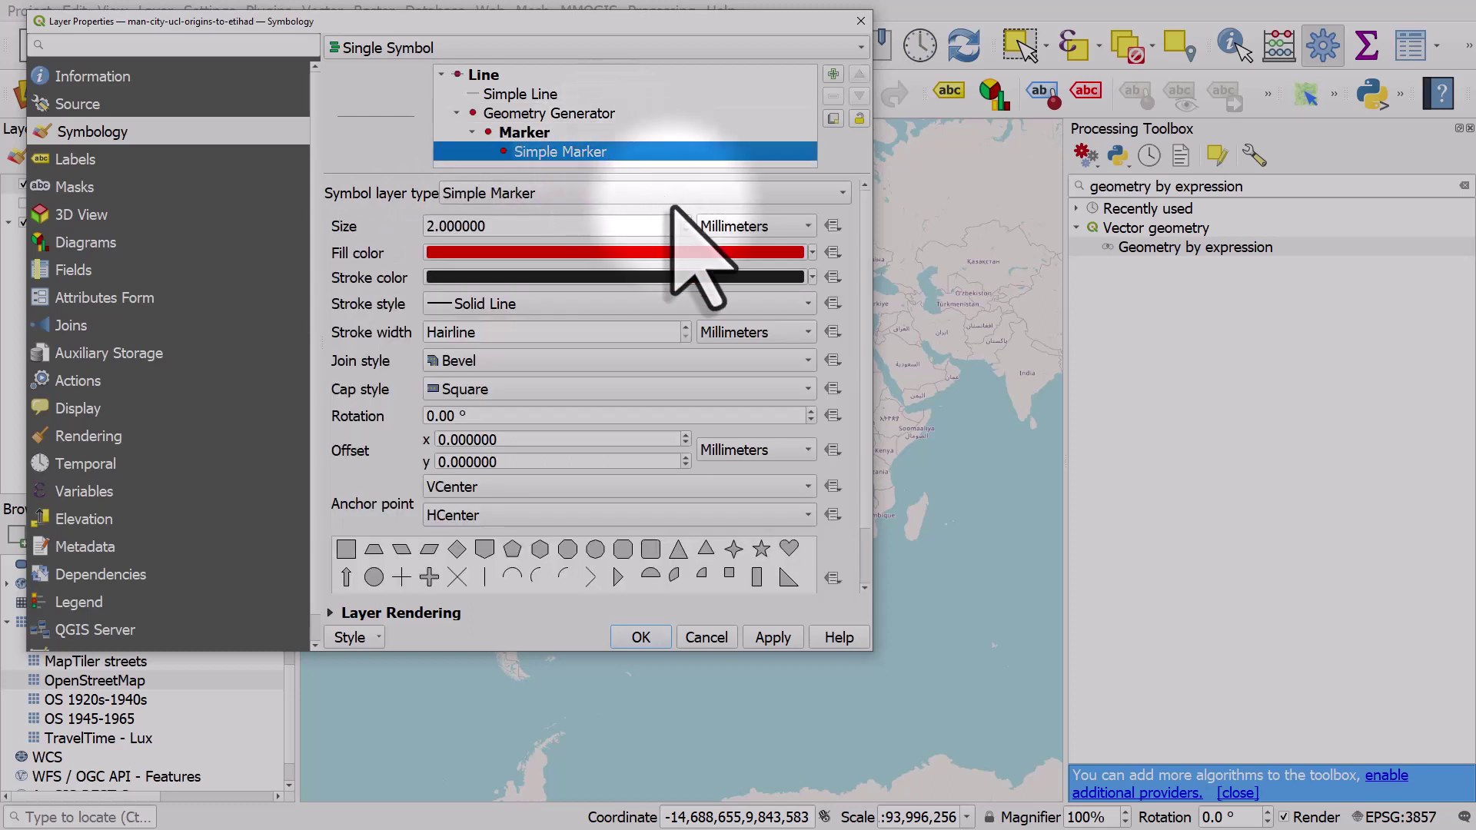
{"action": "left_click_drag", "start_coordinate": [761, 275], "coordinate": [760, 251]}
{"action": "scroll", "coordinate": [686, 227], "scroll_direction": "down", "scroll_amount": 3}
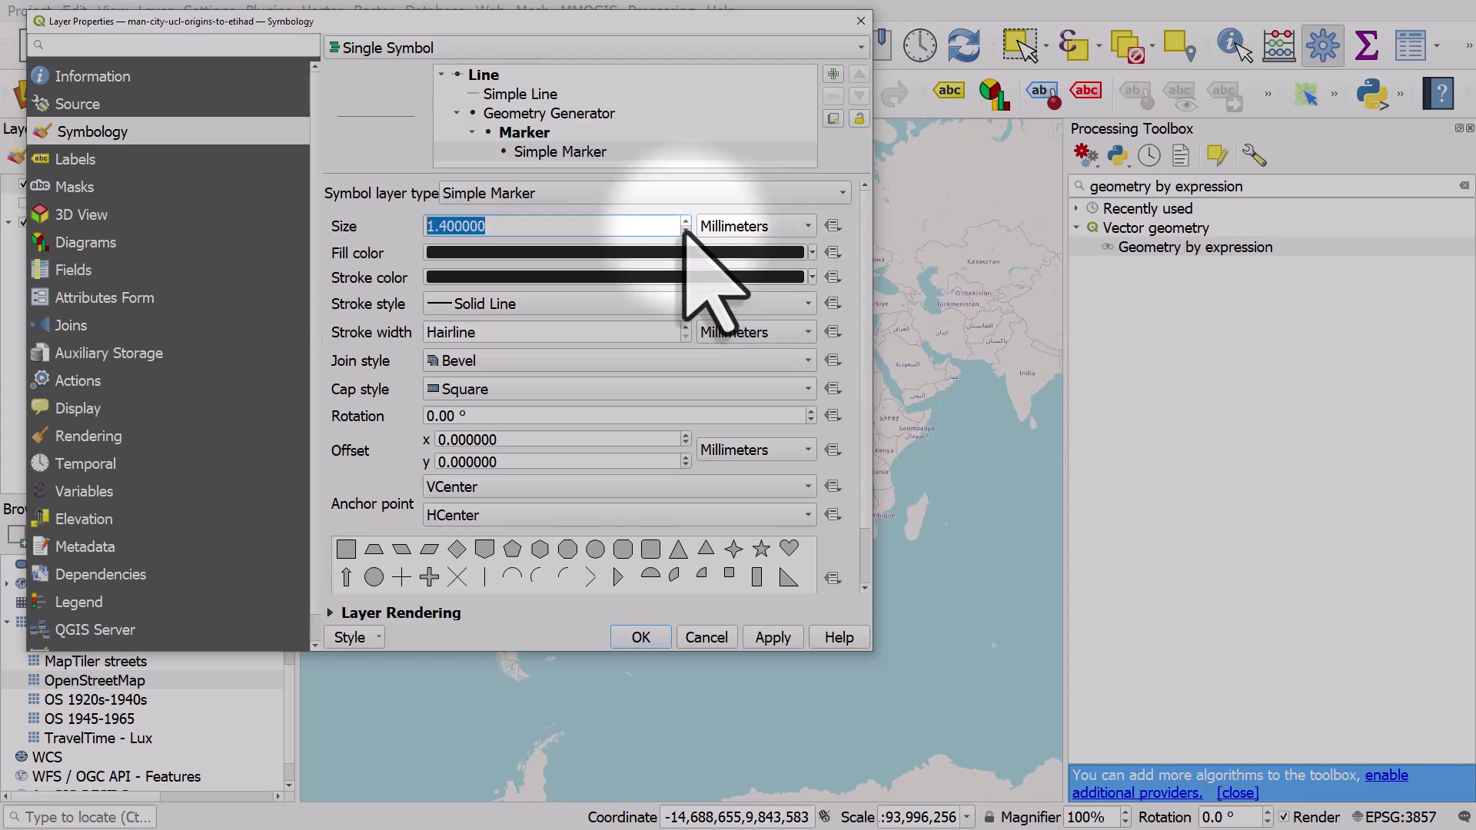
{"action": "key", "text": "Return"}
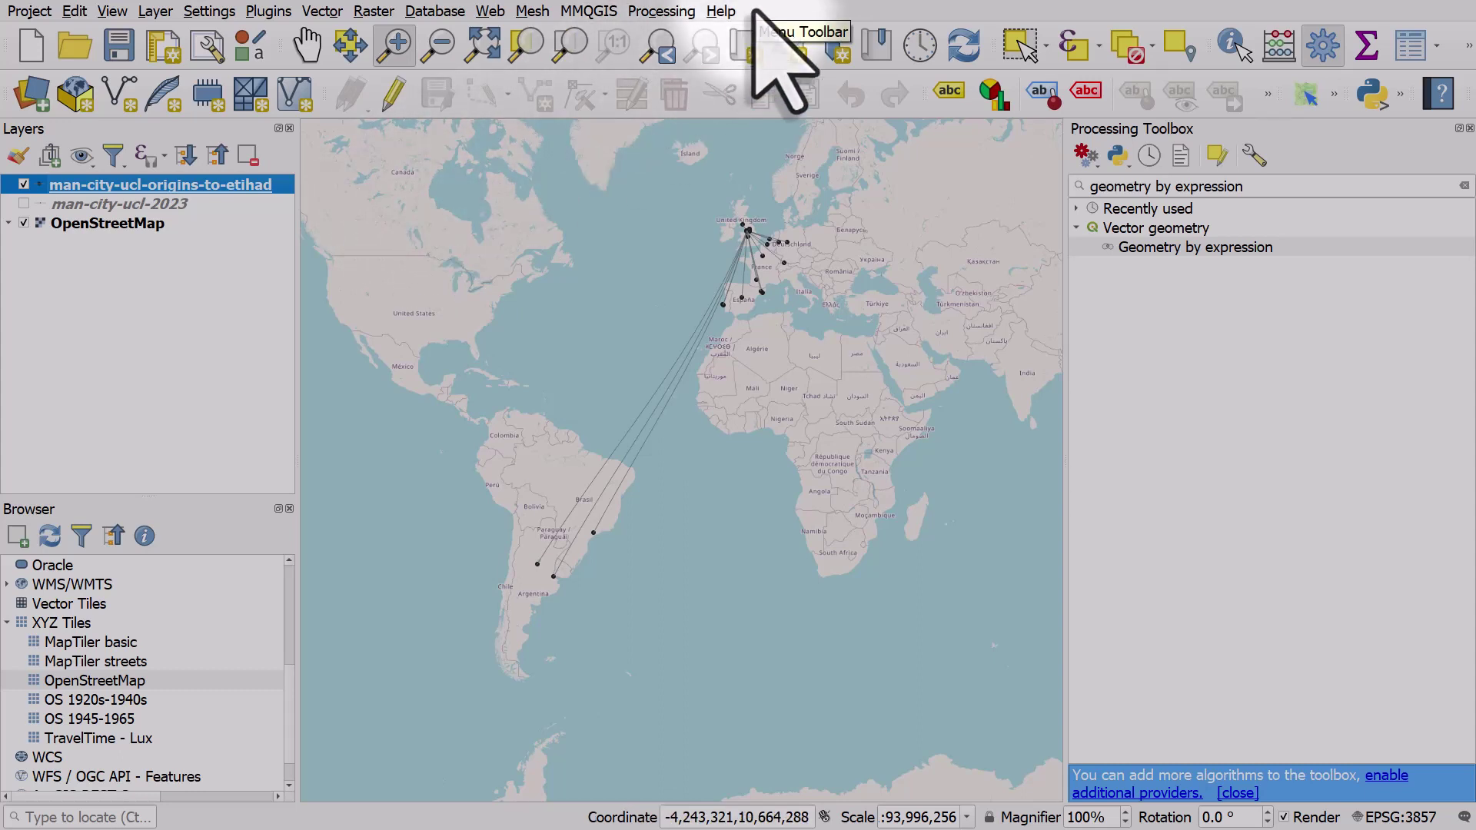
- Style the origin lines as Categorized on the Role field, classifying into Manager, Starter and Substitute
{"action": "double_click", "coordinate": [144, 185]}
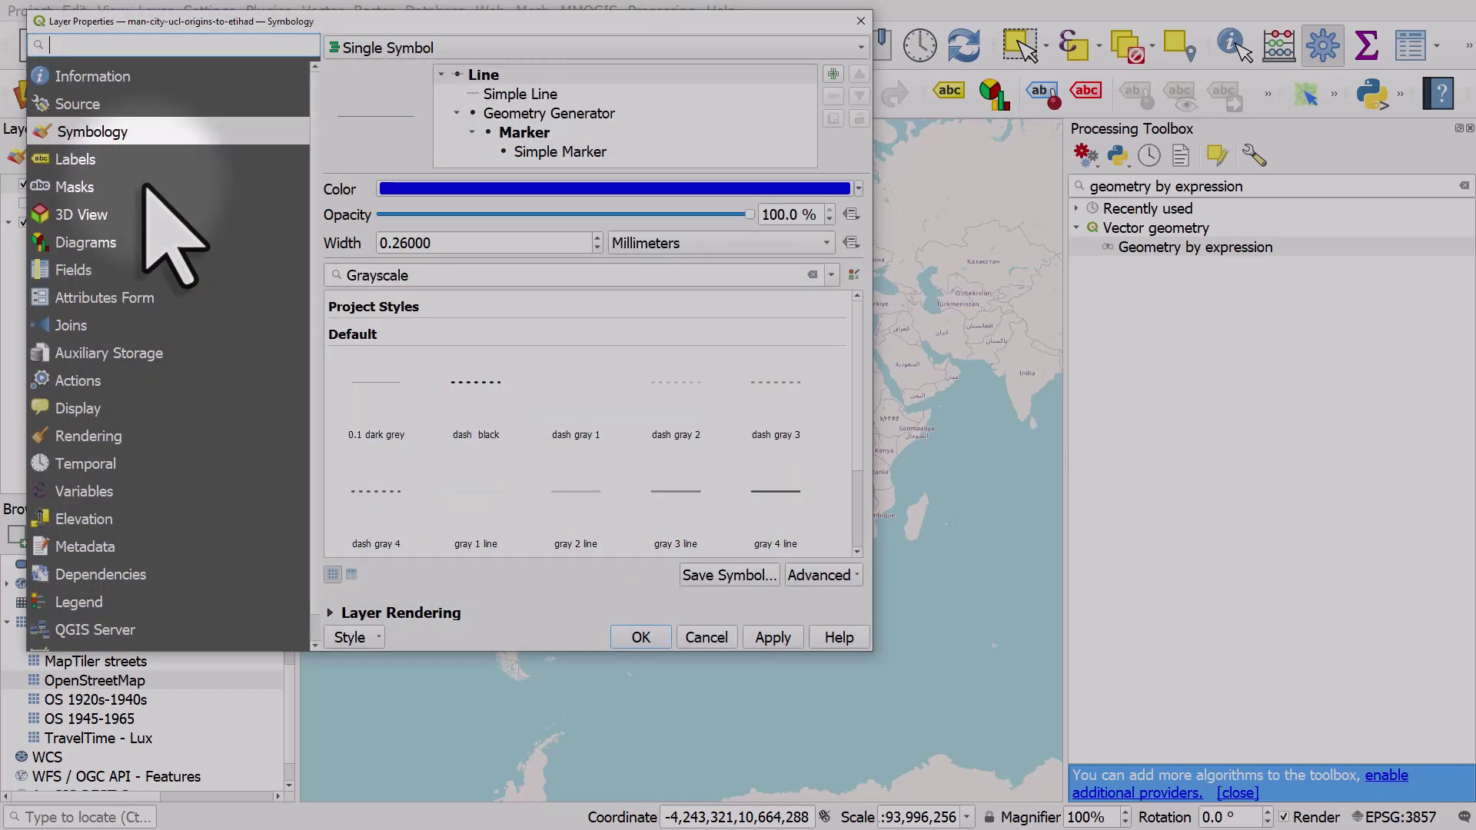
{"action": "left_click", "coordinate": [372, 49]}
{"action": "left_click", "coordinate": [384, 71]}
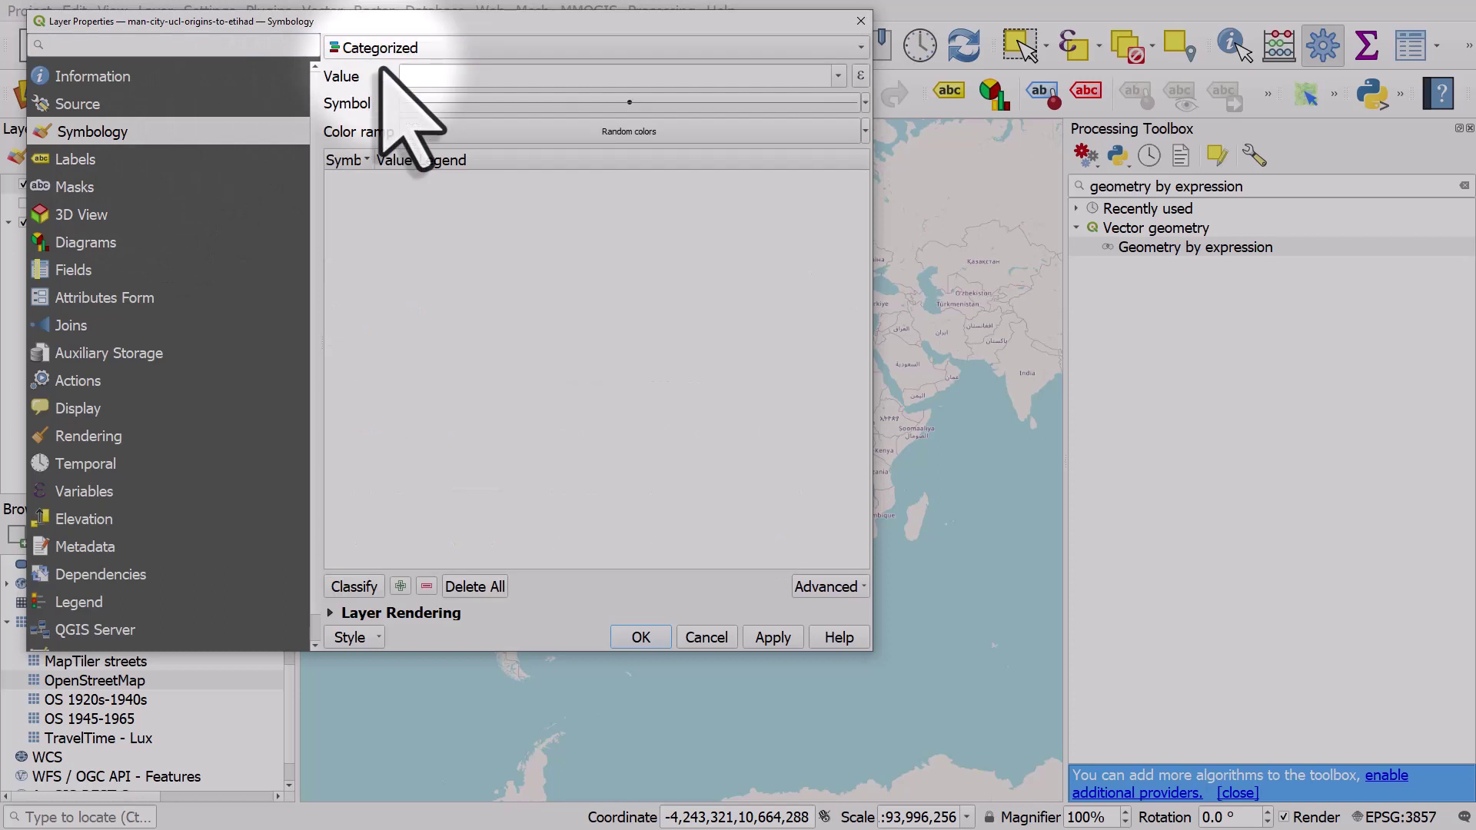
{"action": "left_click", "coordinate": [838, 74]}
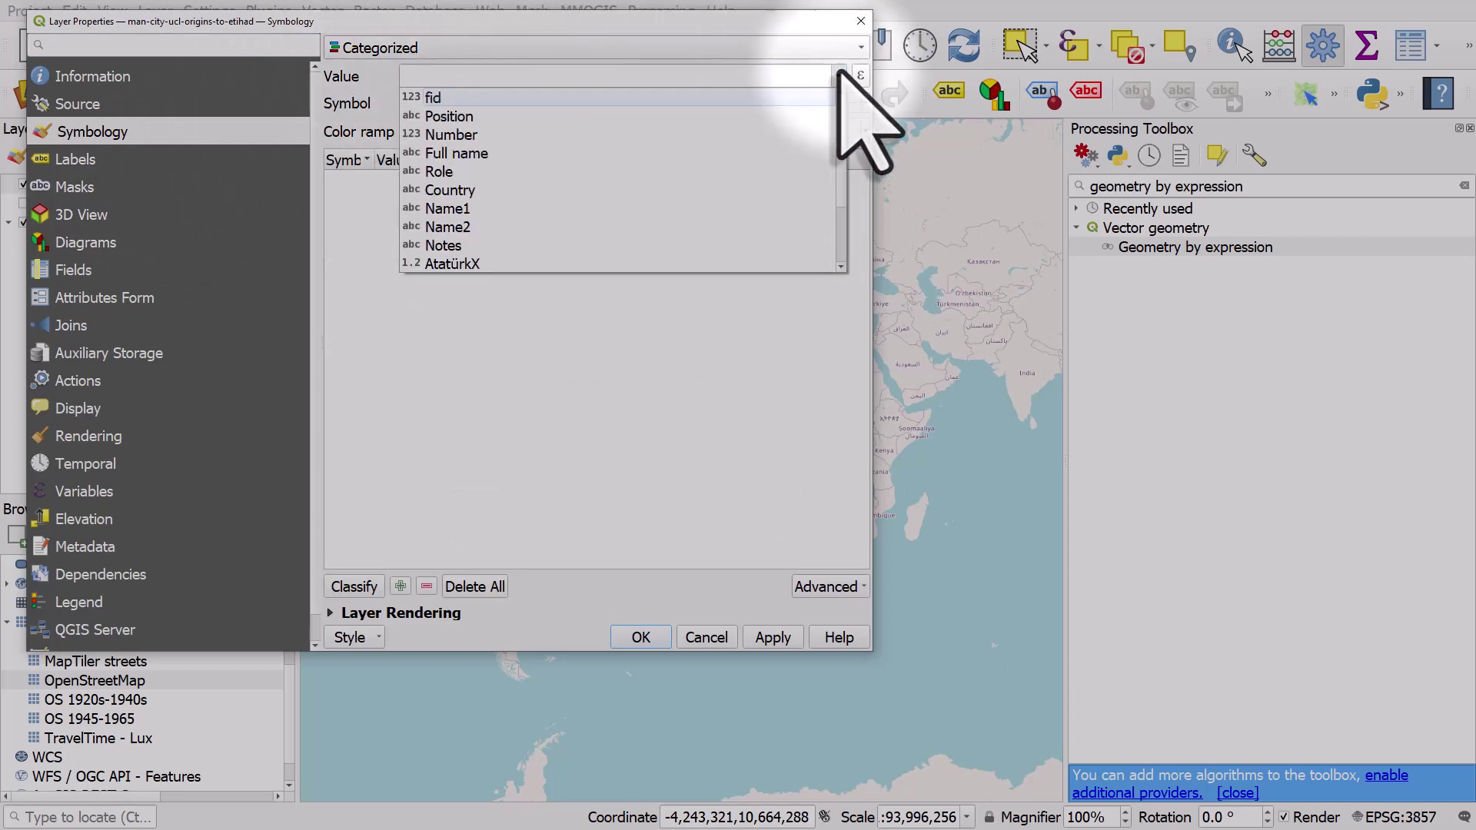
{"action": "left_click", "coordinate": [487, 173]}
{"action": "left_click", "coordinate": [369, 586]}
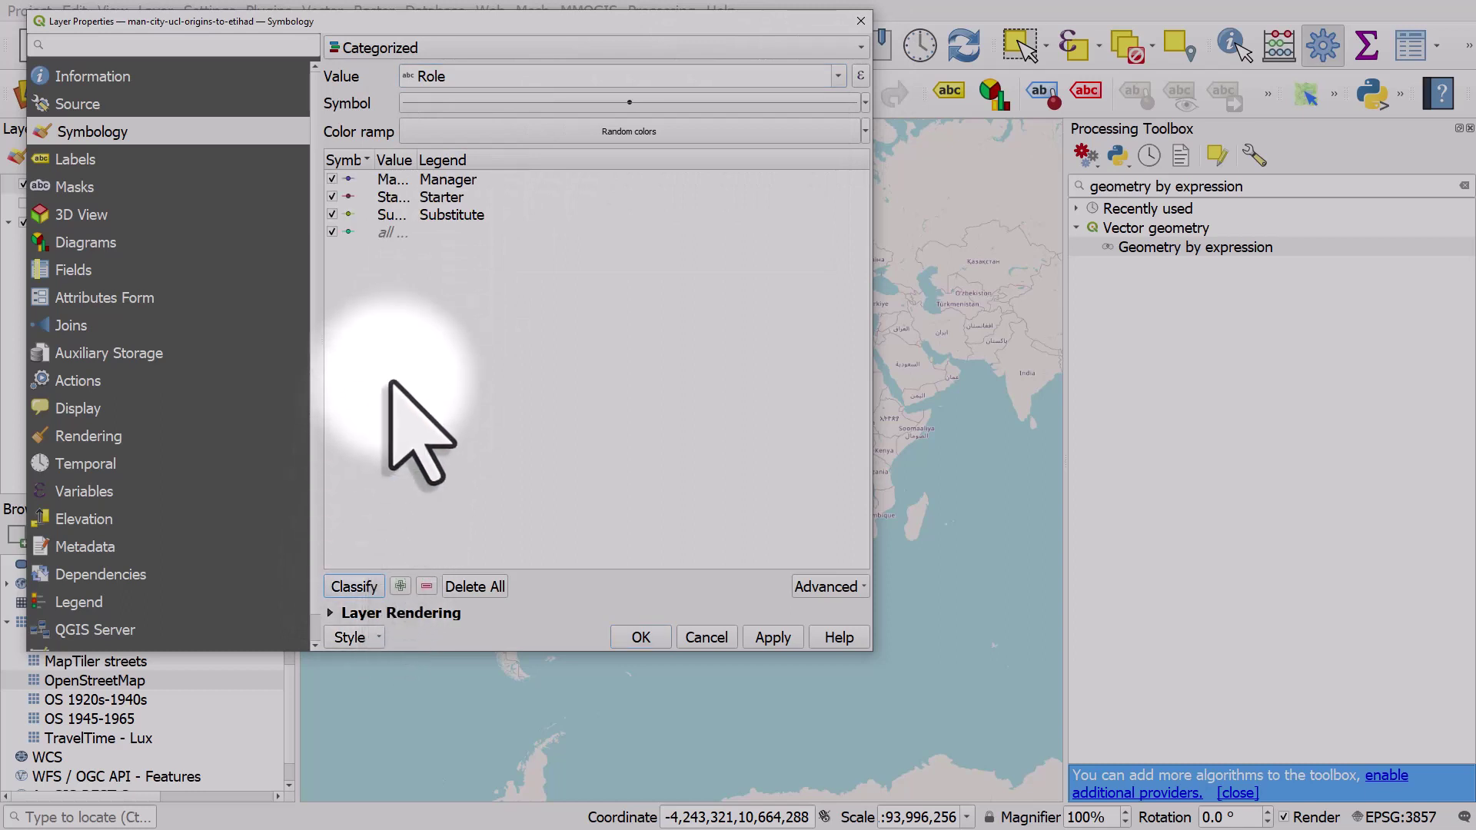
{"action": "left_click_drag", "start_coordinate": [415, 160], "coordinate": [575, 163]}
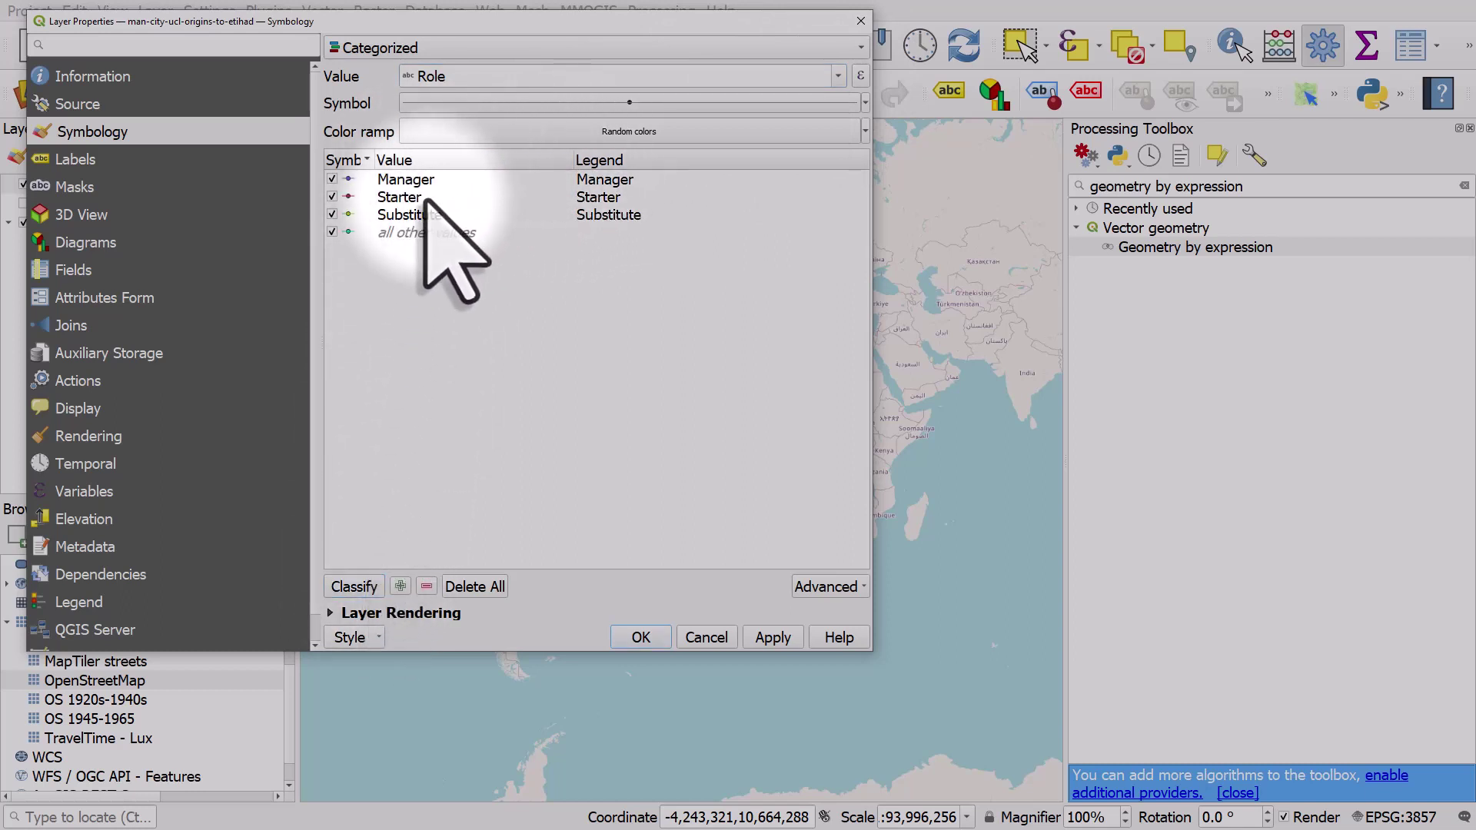
{"action": "left_click", "coordinate": [642, 637]}
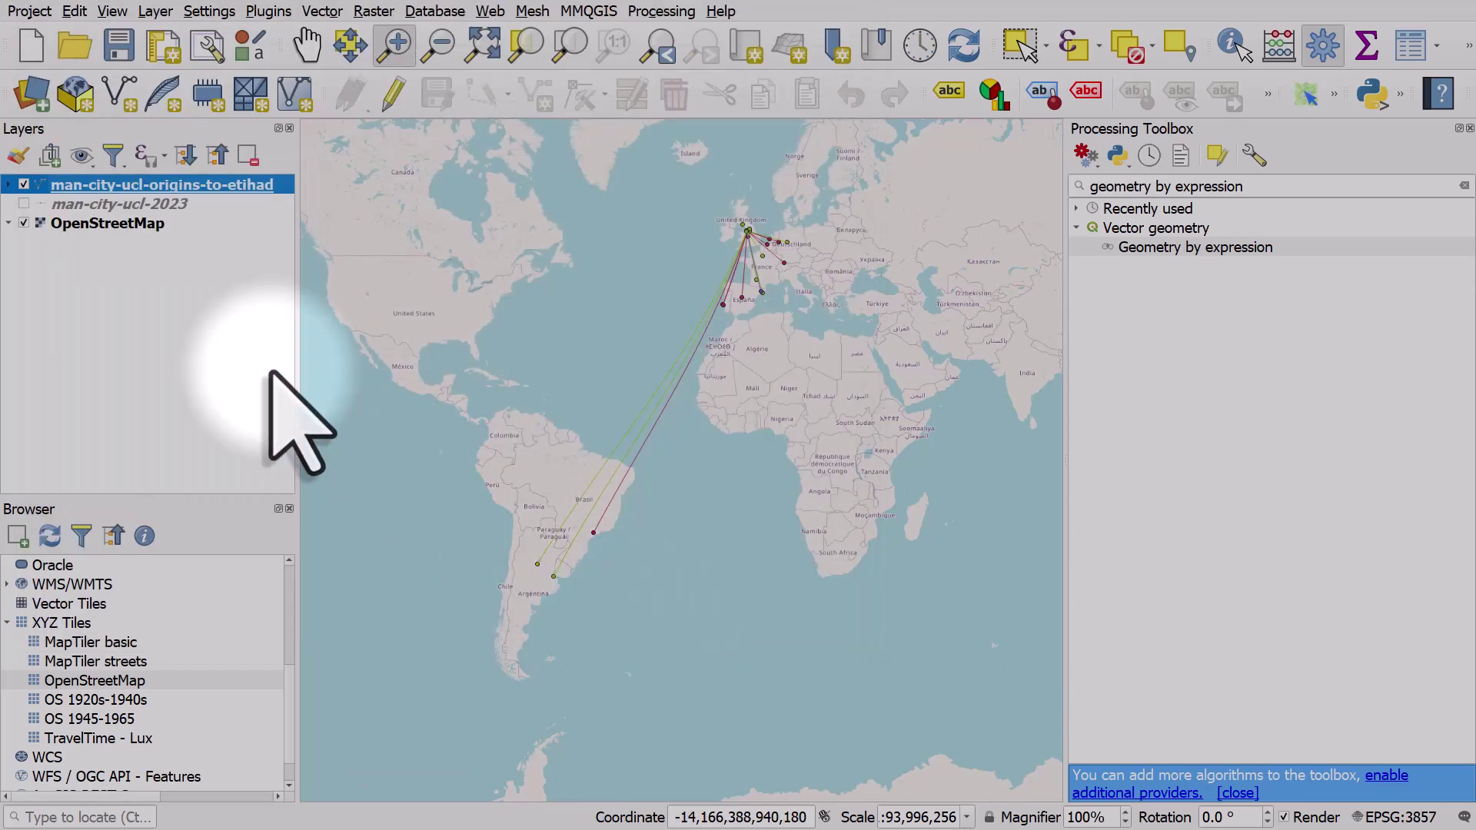
- Expand the origin lines layer and toggle the Manager, Starter and Substitute categories off and back on
{"action": "left_click", "coordinate": [8, 185]}
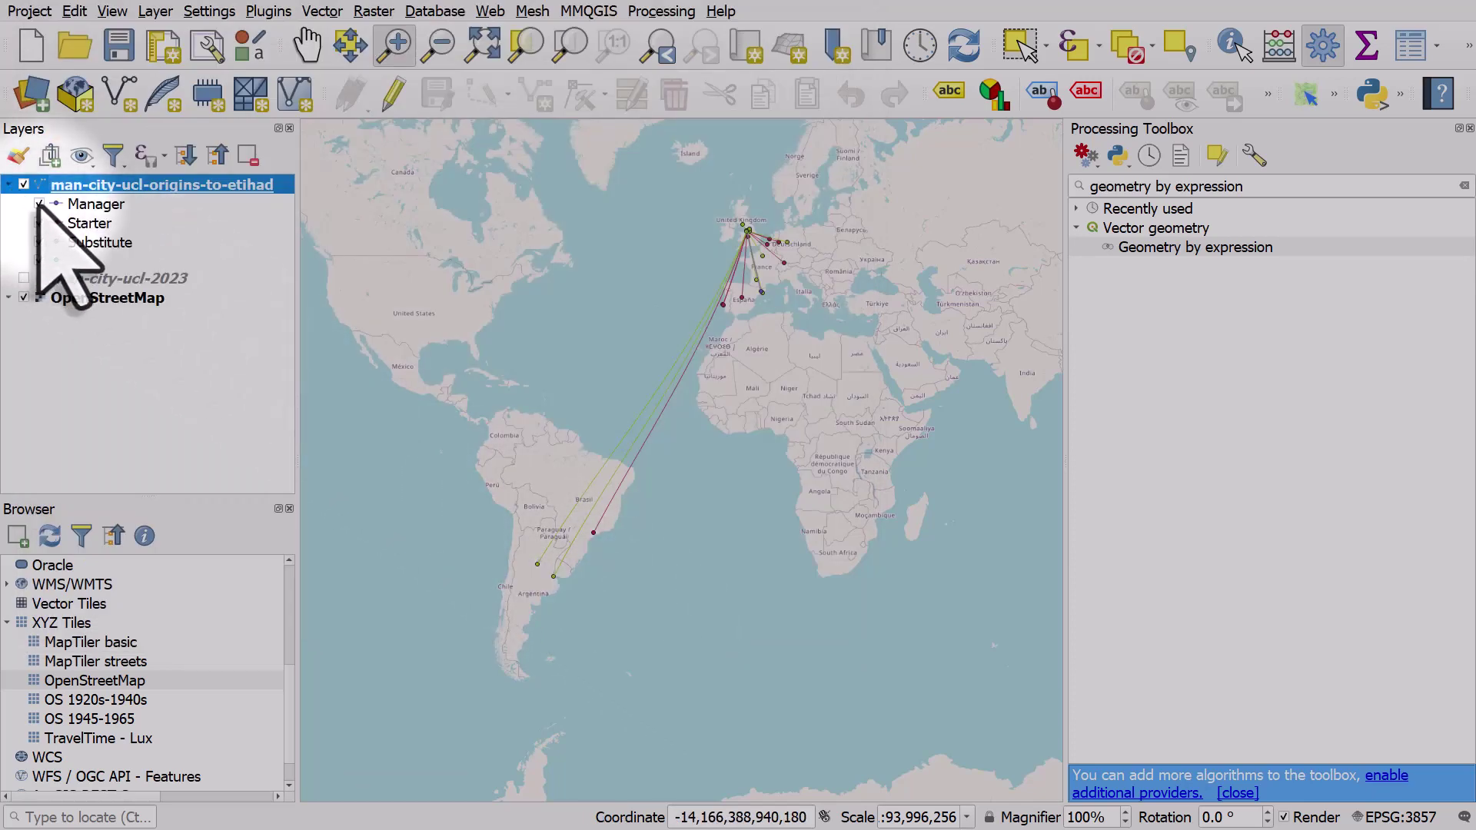
{"action": "left_click", "coordinate": [39, 204]}
{"action": "left_click", "coordinate": [39, 223]}
{"action": "left_click", "coordinate": [39, 242]}
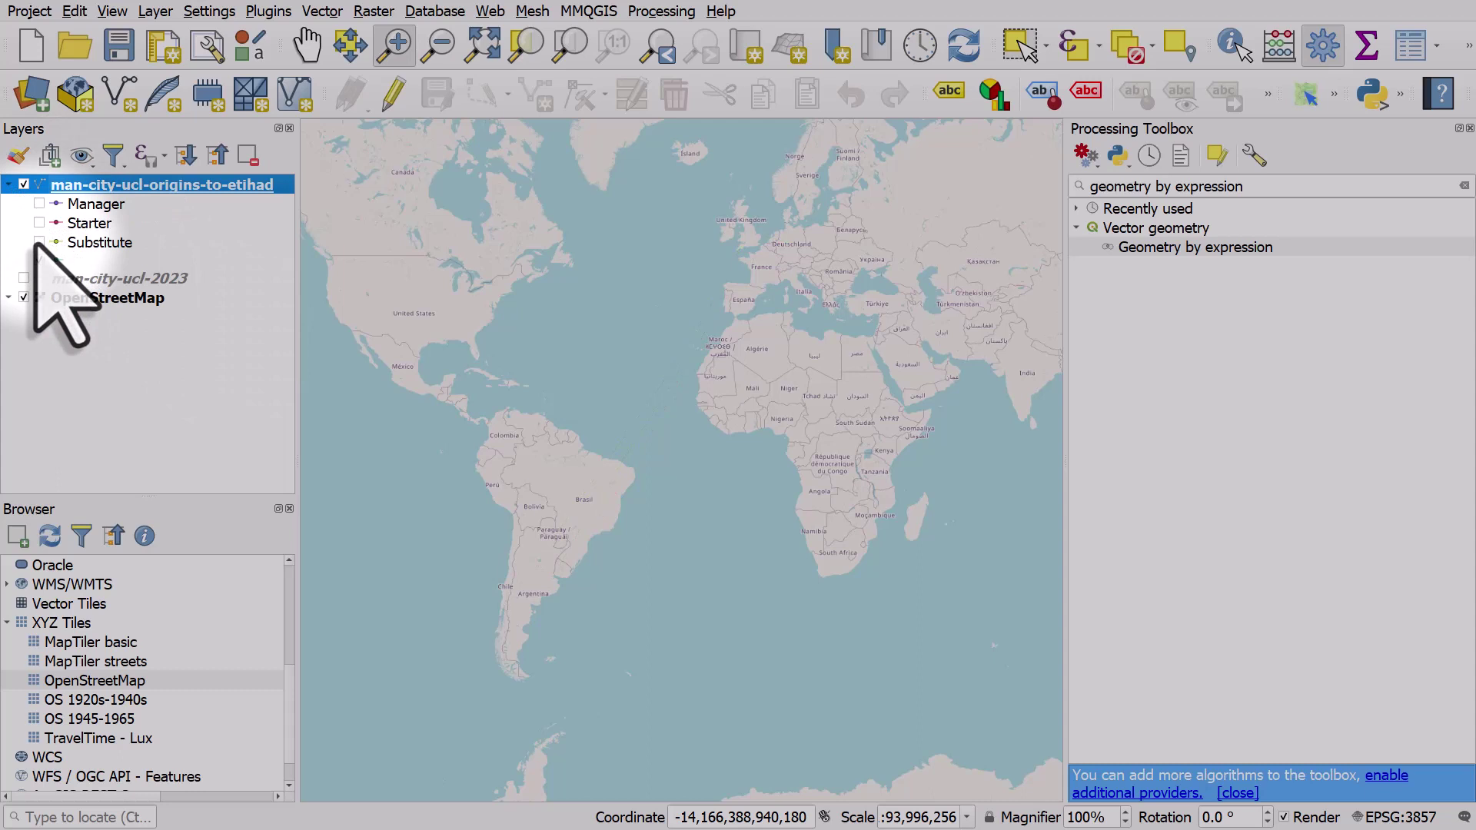
{"action": "left_click", "coordinate": [35, 243]}
{"action": "left_click", "coordinate": [36, 243]}
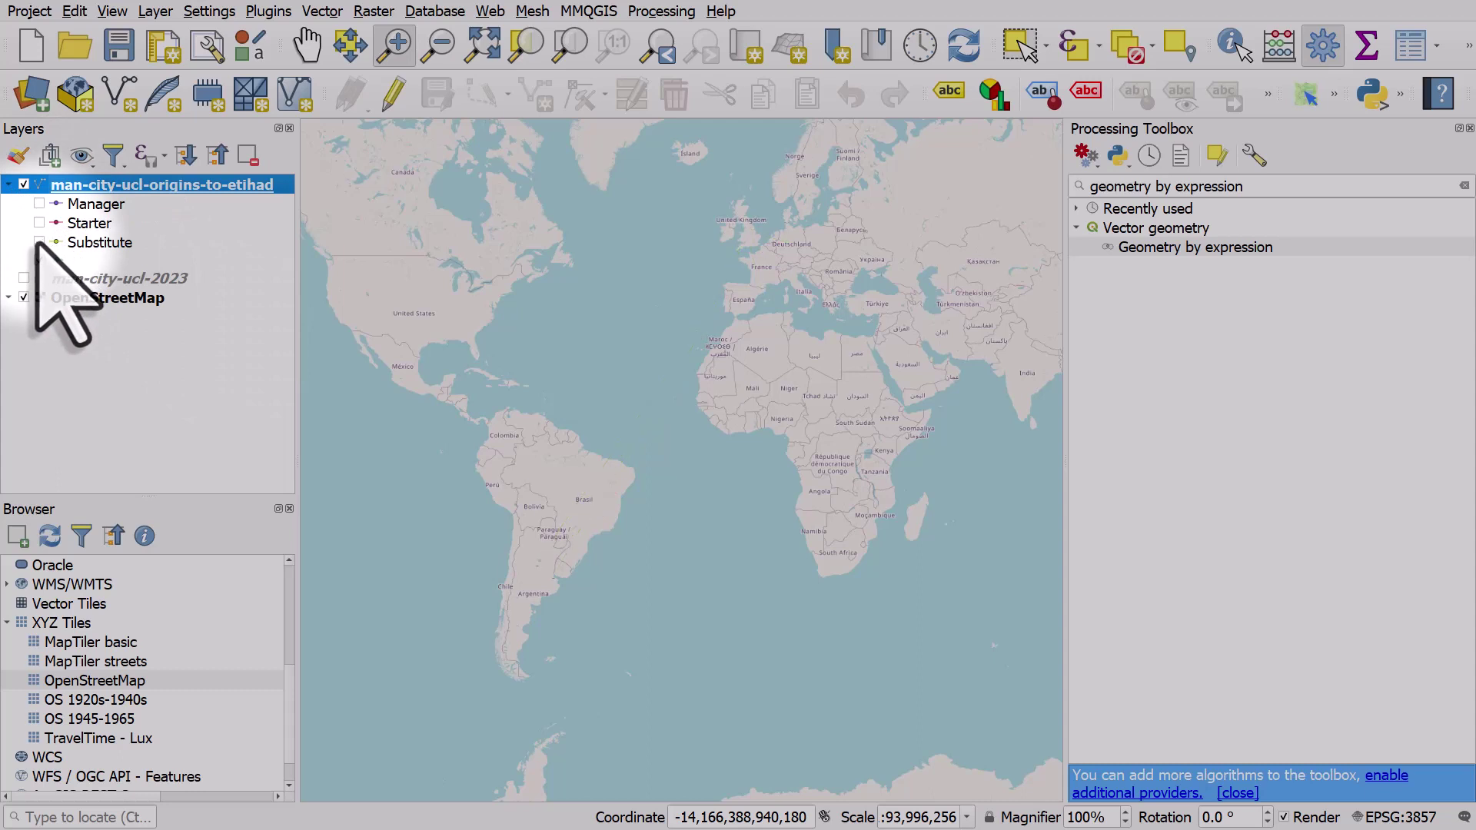
{"action": "left_click", "coordinate": [39, 223]}
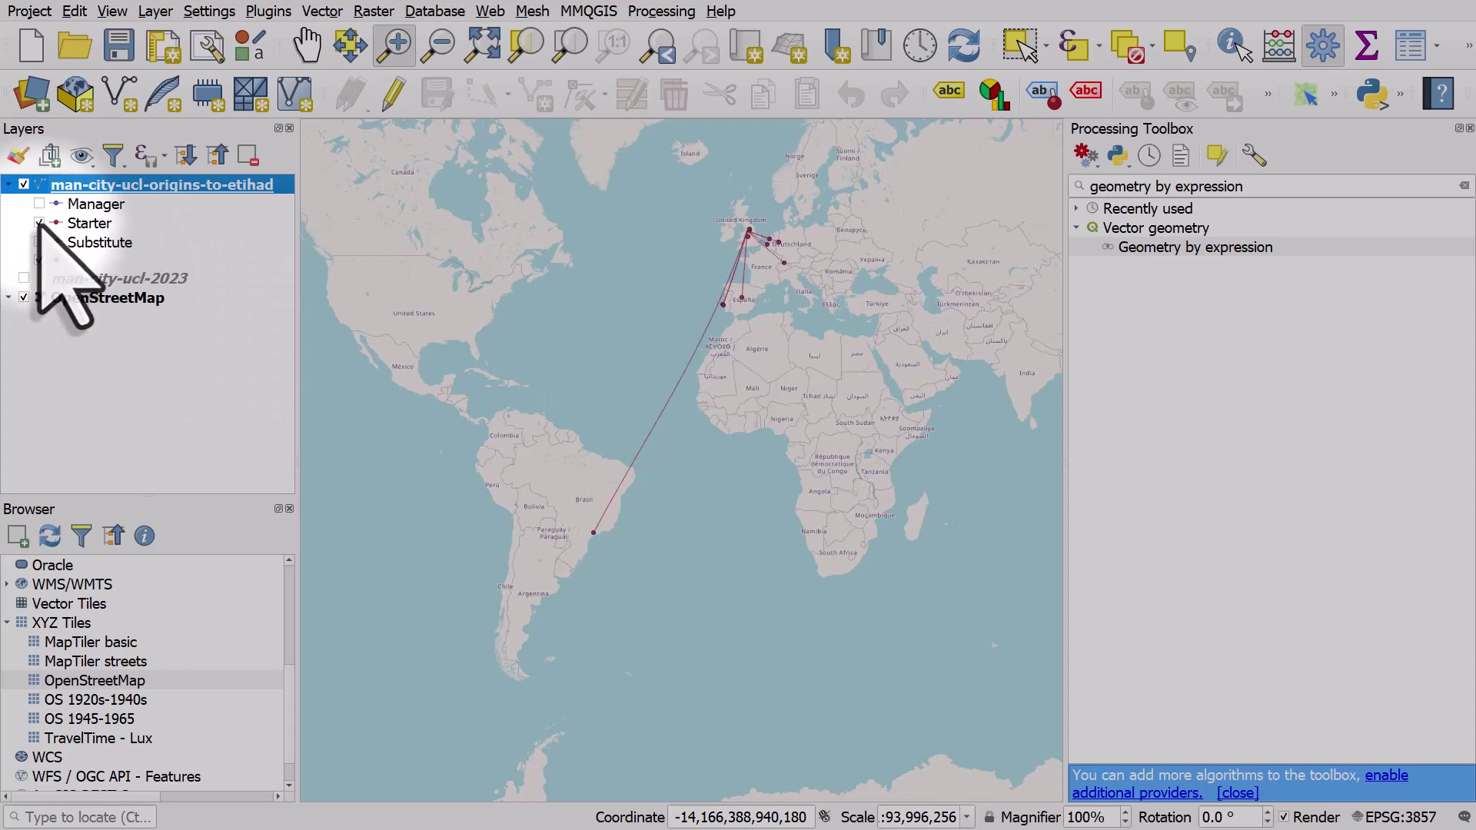
{"action": "left_click", "coordinate": [39, 204]}
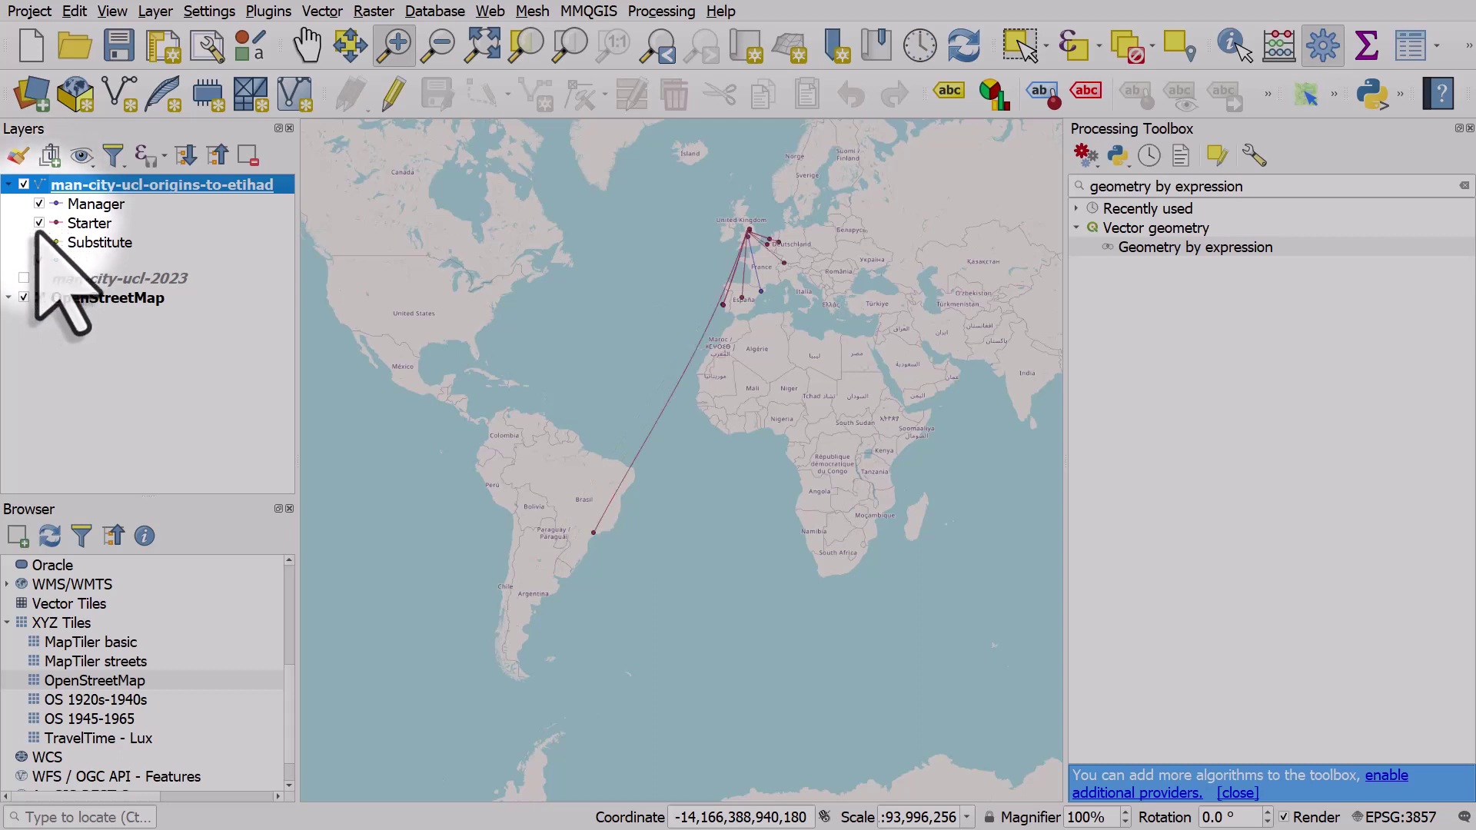
{"action": "left_click", "coordinate": [39, 242]}
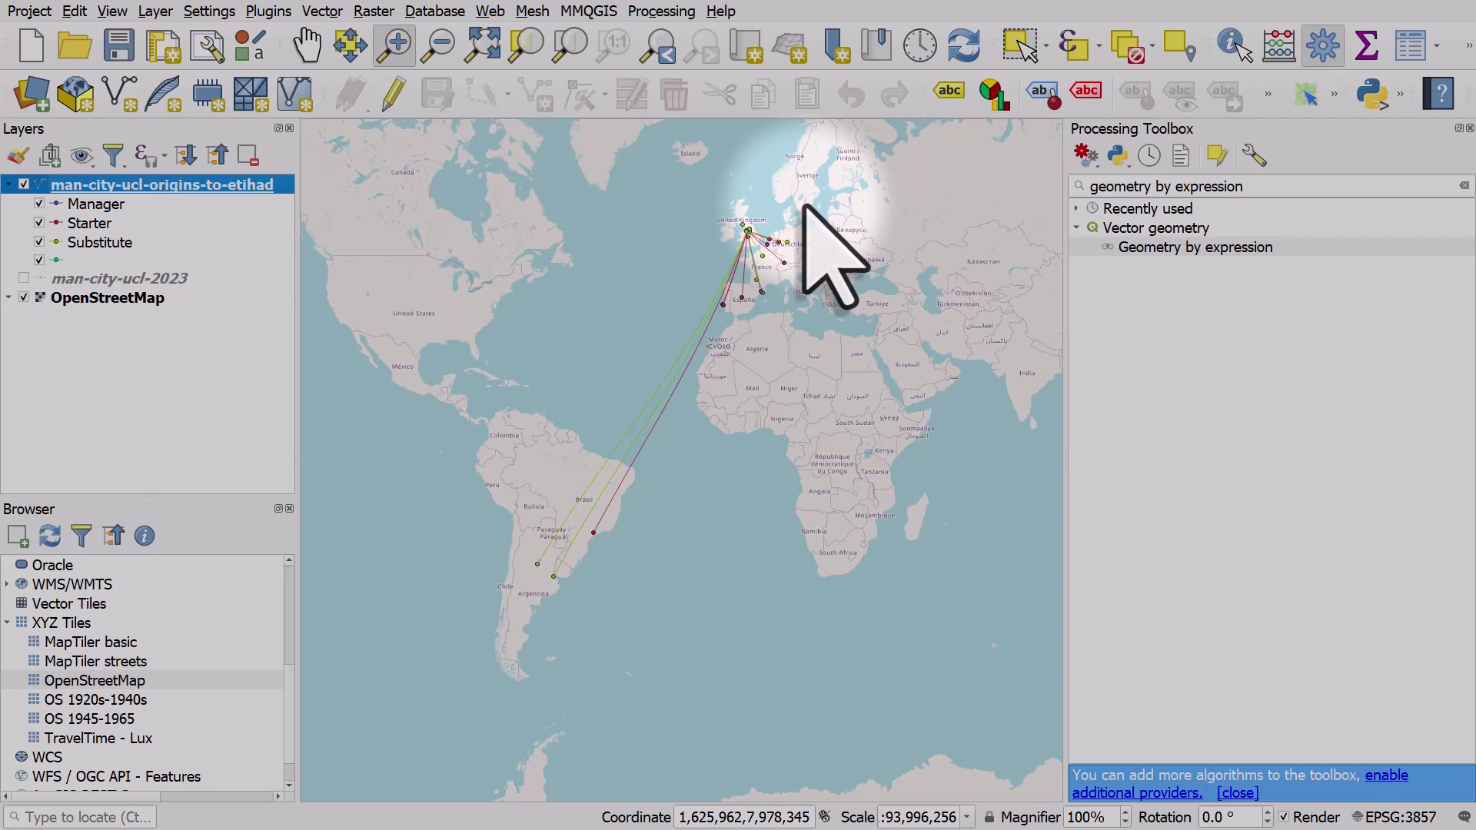
{"action": "left_click", "coordinate": [1141, 248]}
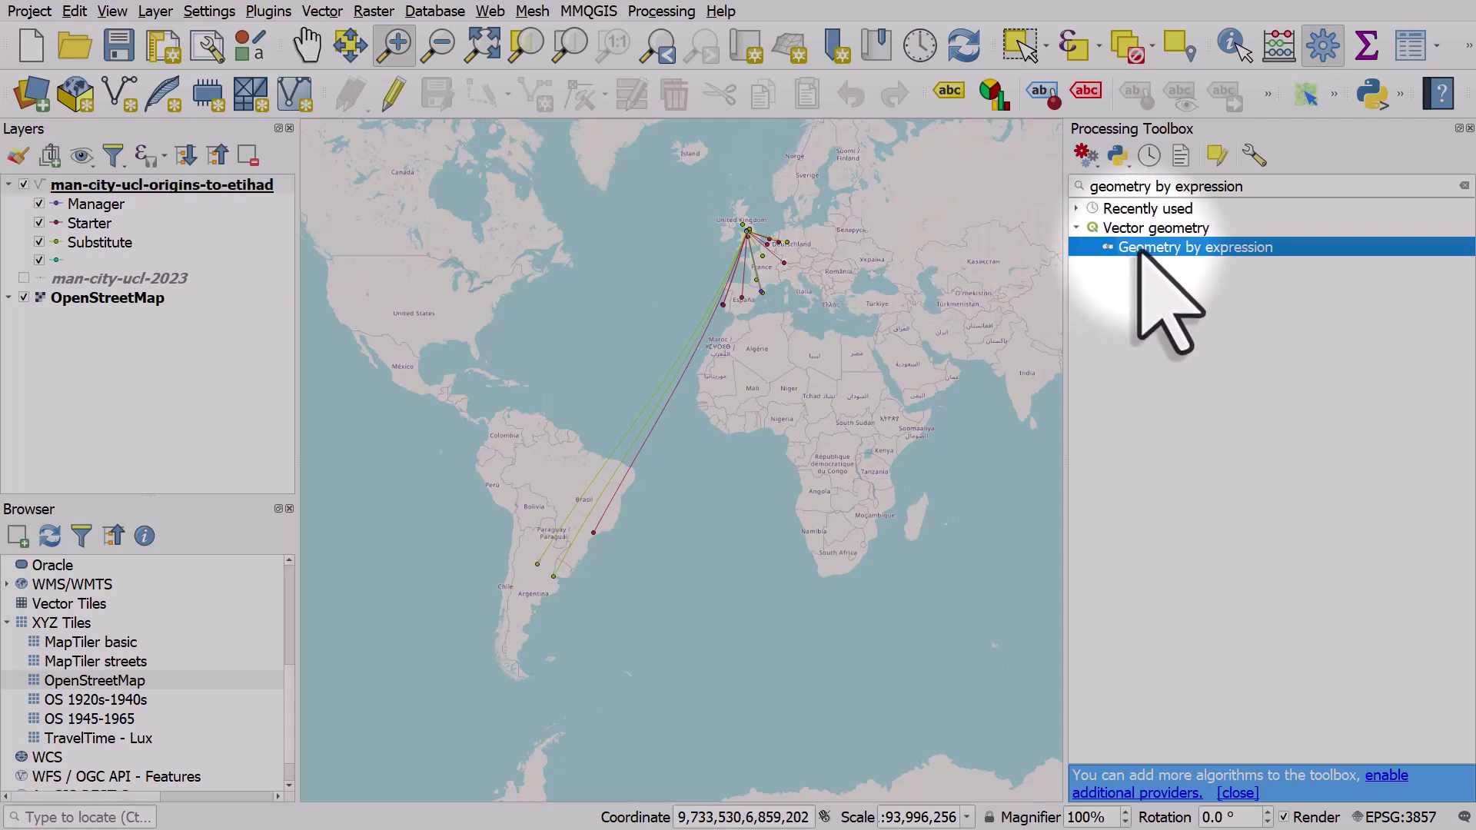